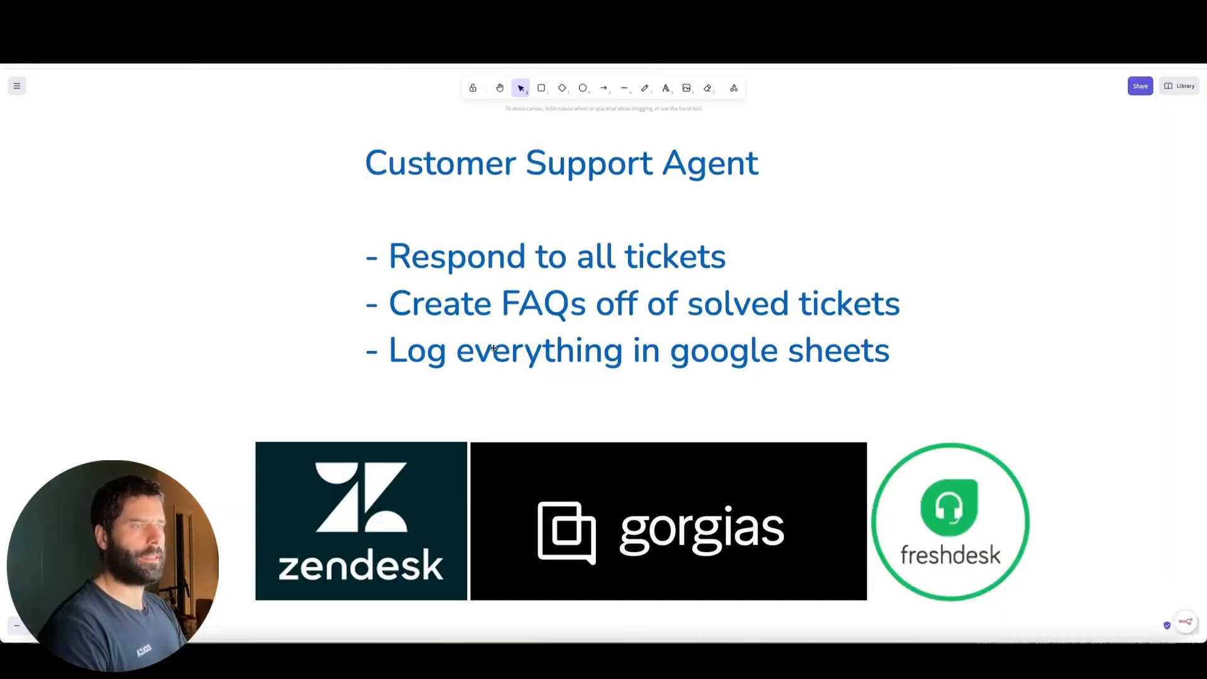
Switch to n8n and examine the customer-support-agent workflow from the webhook to the open-ticket and solved-ticket branches
left_click_drag(287, 378, 925, 497)
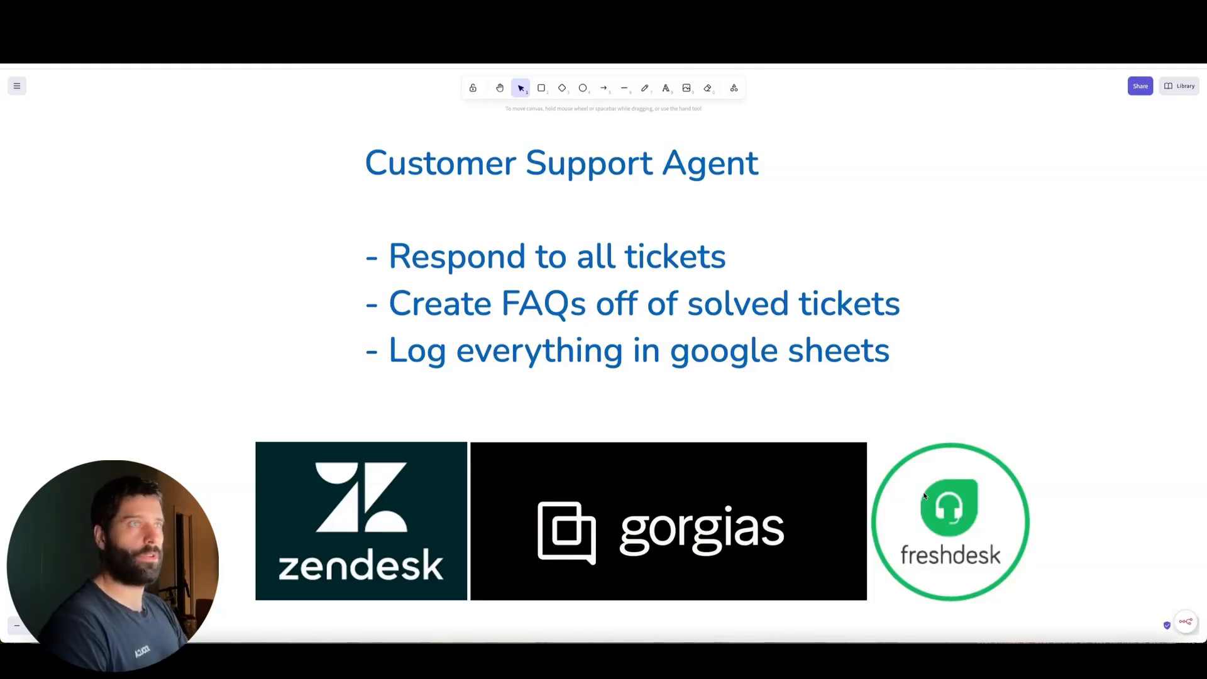
key("ctrl+Tab")
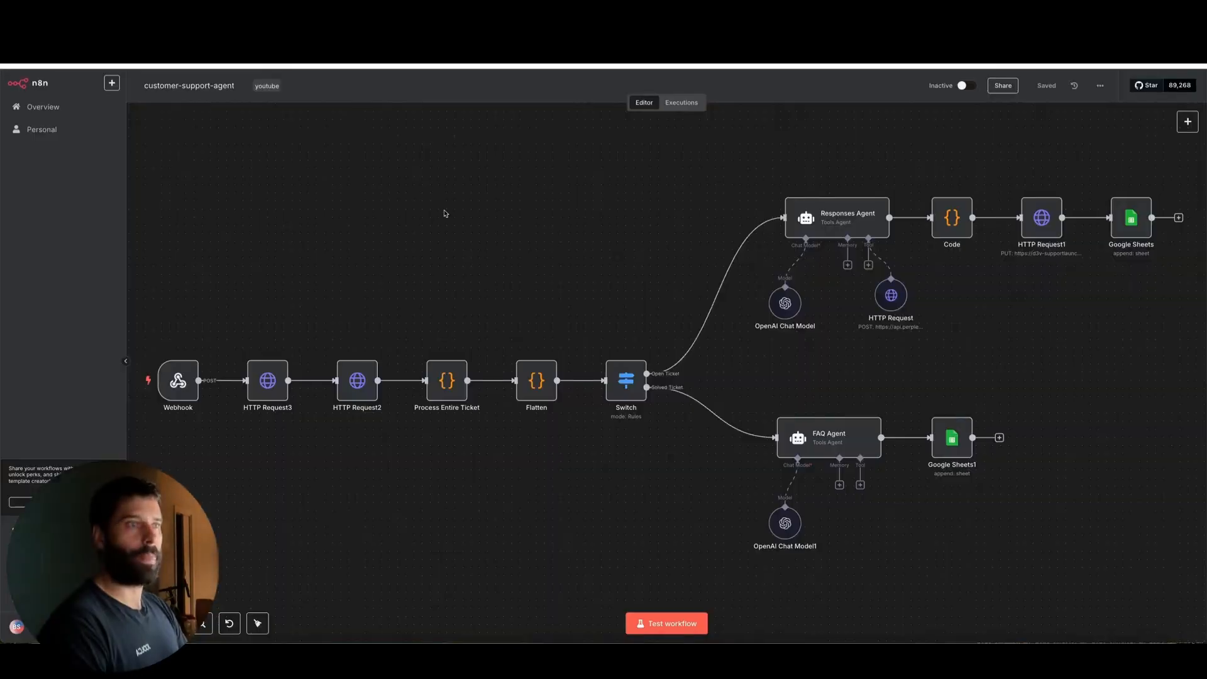
mouse_move(454, 160)
left_mouse_down()
mouse_move(264, 351)
mouse_move(637, 344)
mouse_move(626, 365)
mouse_move(646, 374)
mouse_move(790, 208)
left_mouse_up()
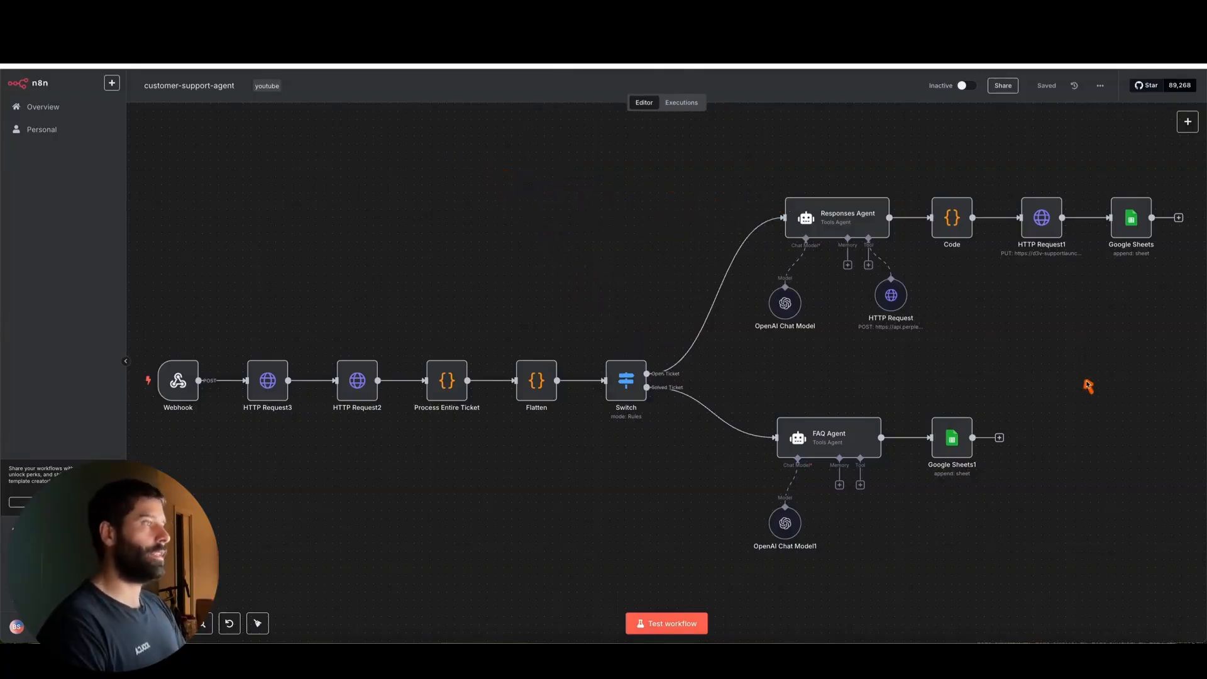
left_click_drag(1092, 393, 1042, 242)
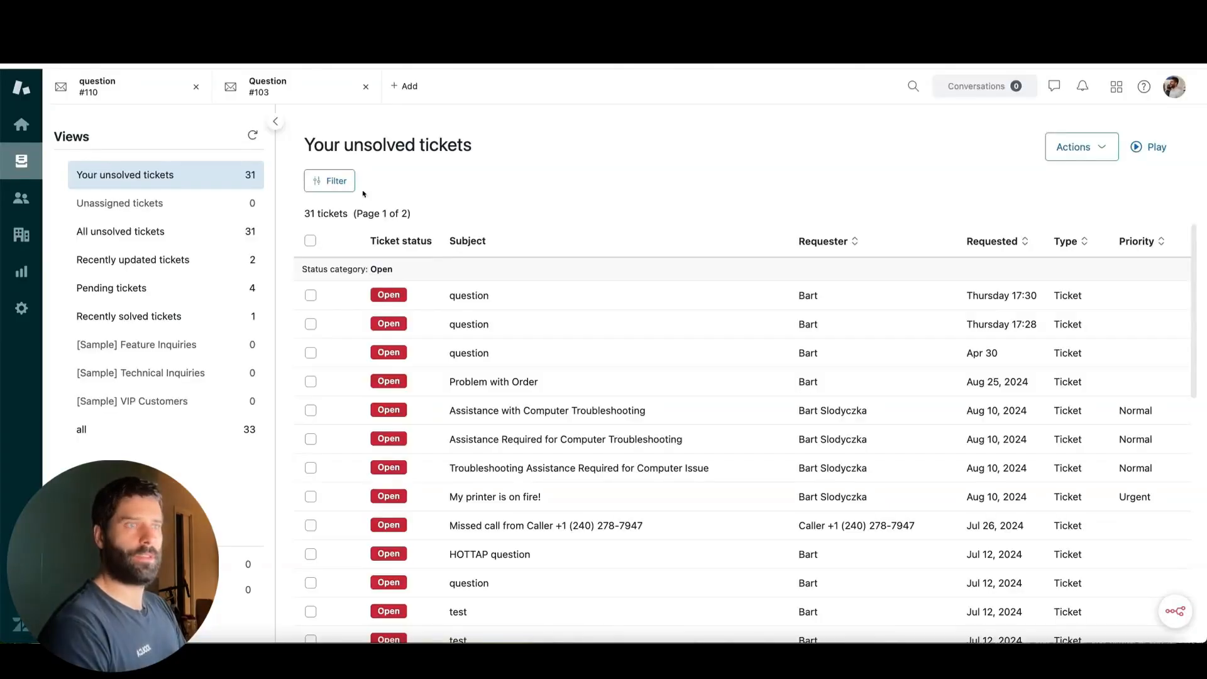
Open the newest "question" ticket in the Zendesk unsolved view and read its internal notes and the AI agent's public reply
left_click(516, 297)
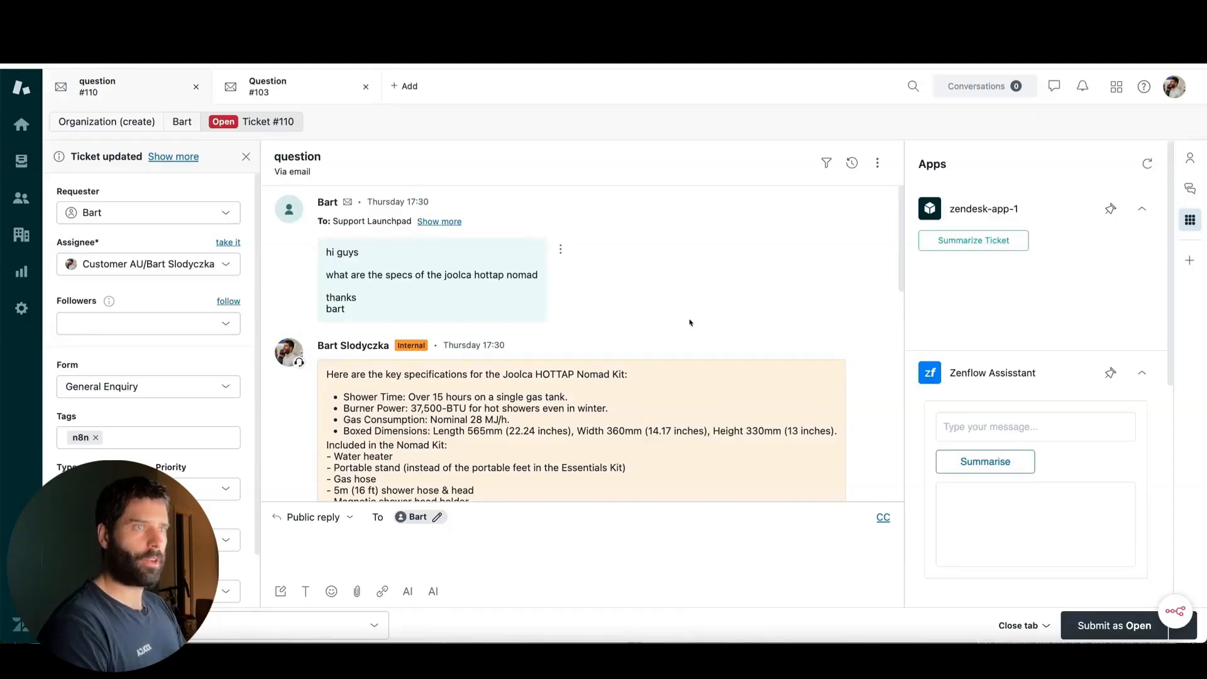
mouse_move(807, 281)
left_mouse_down()
mouse_move(539, 275)
mouse_move(615, 336)
left_mouse_up()
scroll(604, 359, "down", 10)
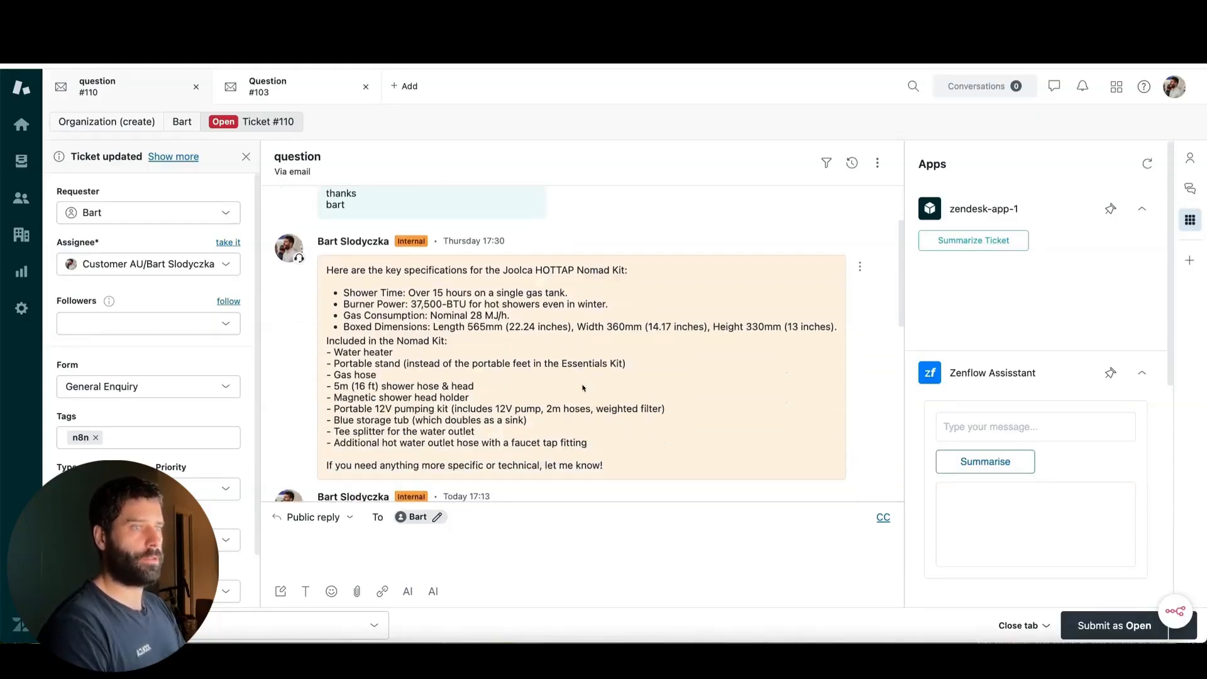
scroll(584, 388, "down", 3)
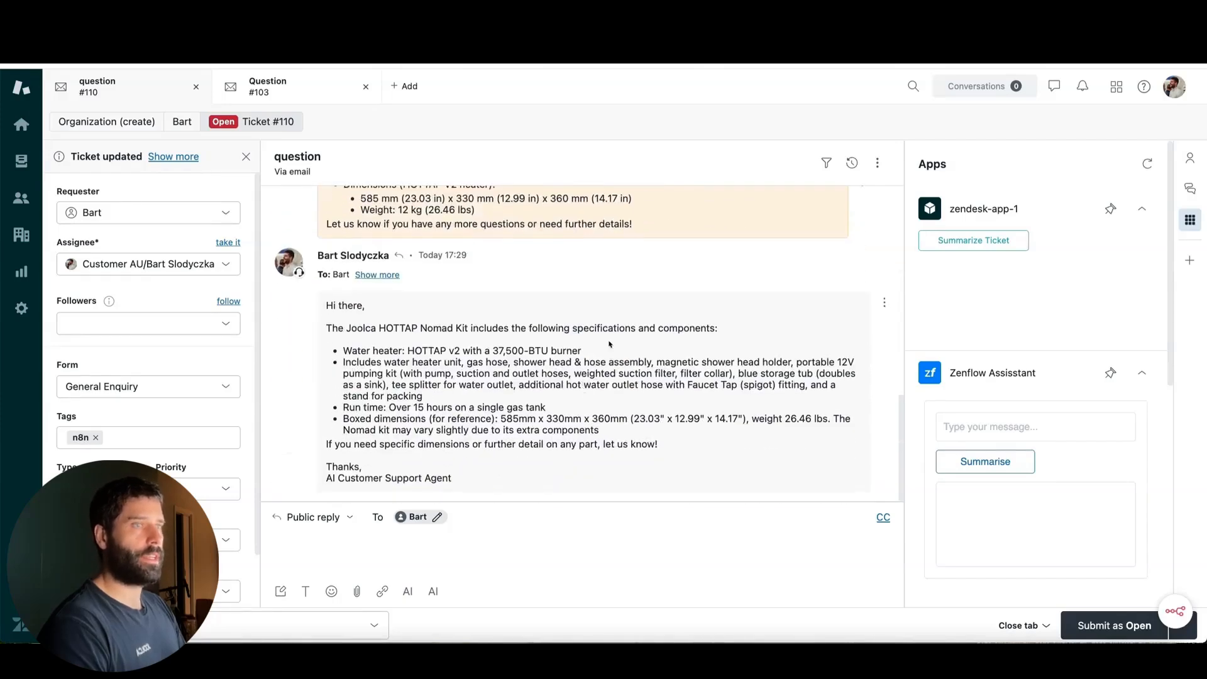
mouse_move(644, 196)
left_mouse_down()
mouse_move(465, 327)
mouse_move(416, 425)
mouse_move(605, 400)
mouse_move(515, 355)
left_mouse_up()
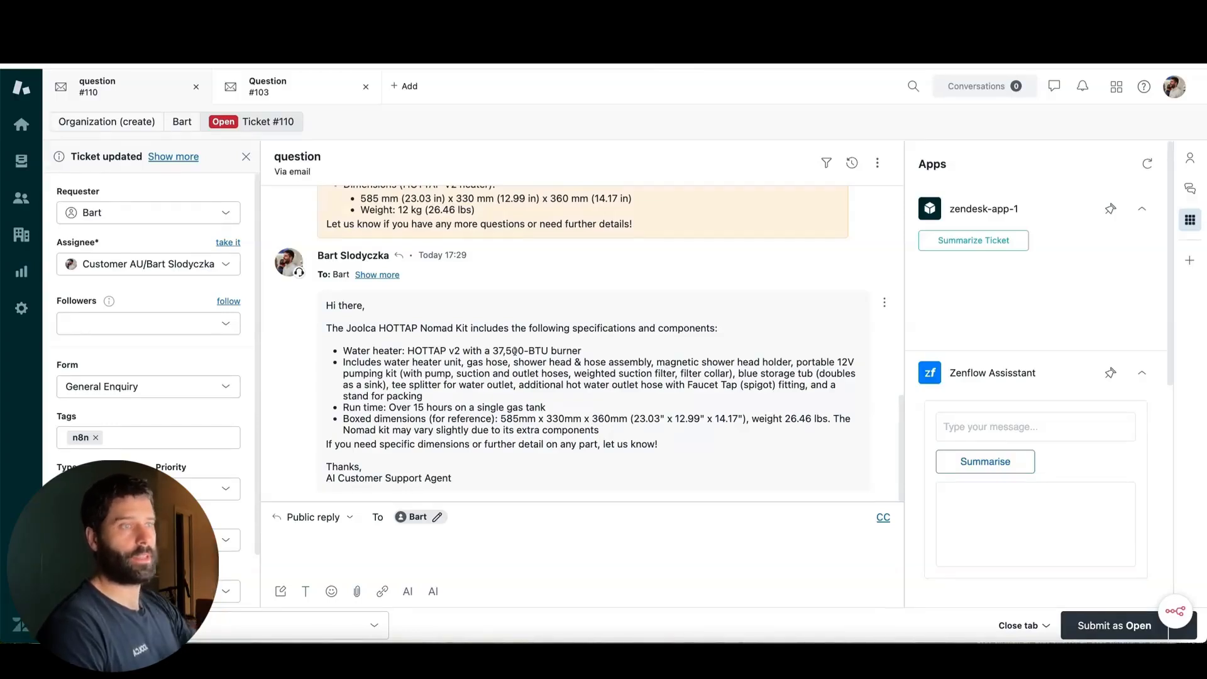
mouse_move(574, 149)
left_mouse_down()
mouse_move(471, 334)
mouse_move(384, 418)
mouse_move(433, 191)
mouse_move(468, 219)
mouse_move(443, 215)
left_mouse_up()
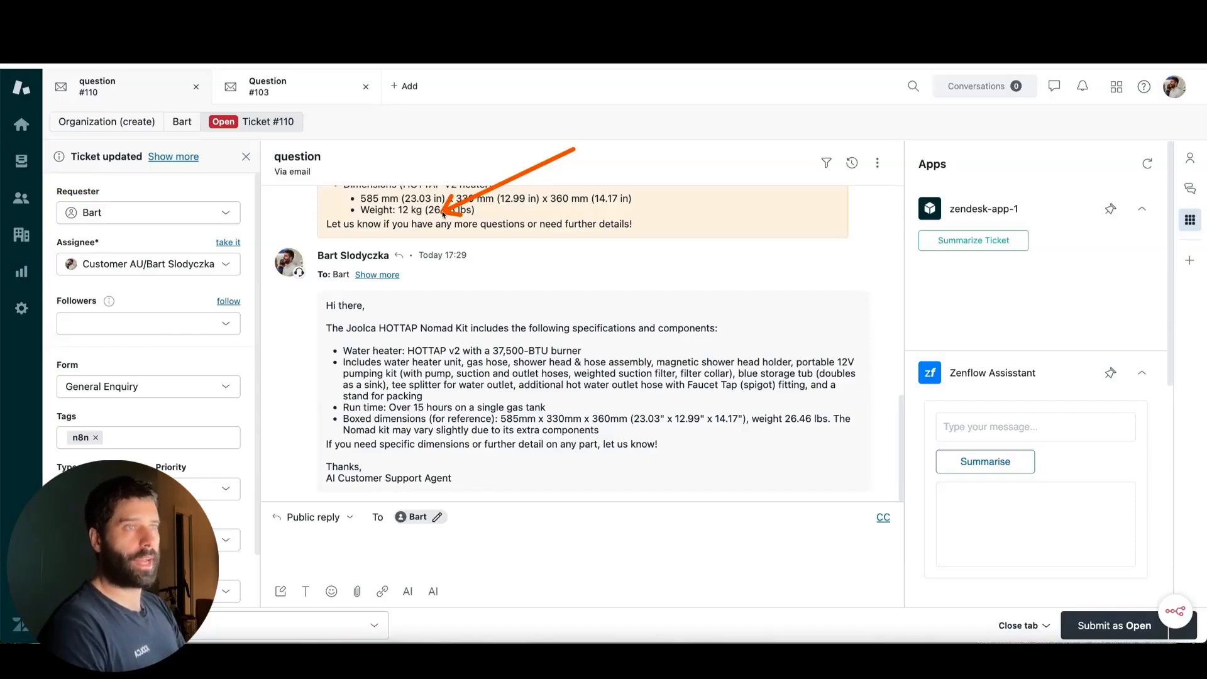
mouse_move(443, 214)
left_mouse_down()
mouse_move(458, 192)
mouse_move(447, 201)
left_mouse_up()
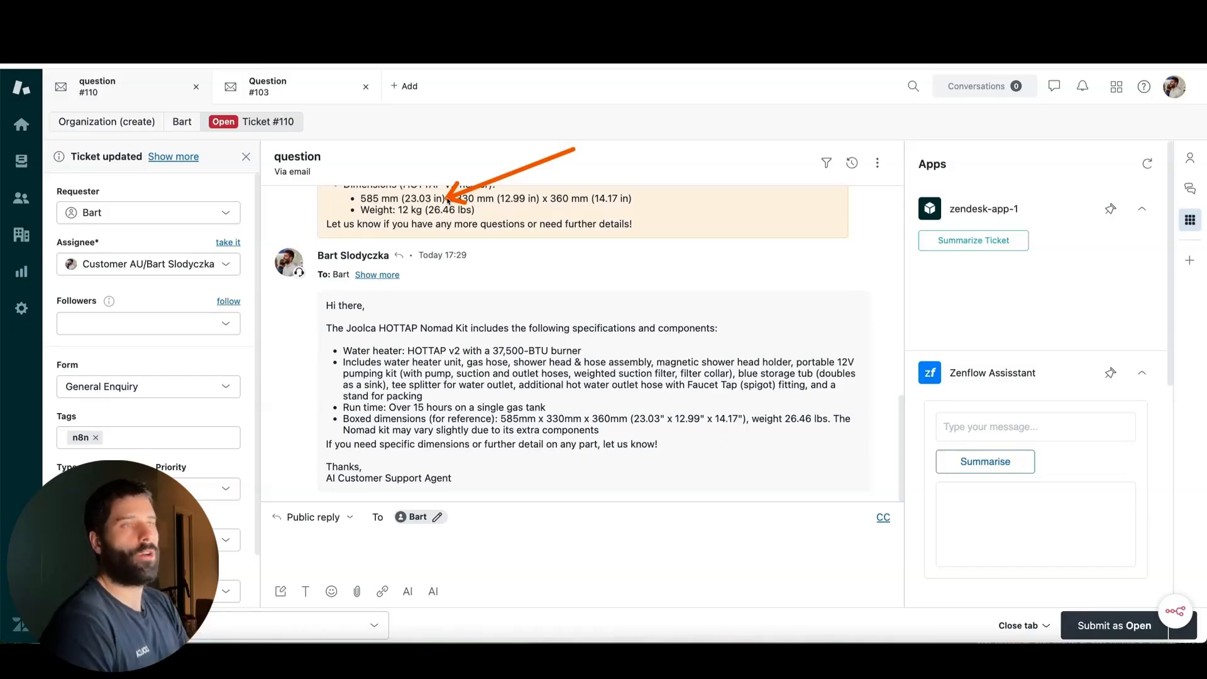
mouse_move(448, 200)
left_mouse_down()
mouse_move(503, 239)
mouse_move(412, 419)
mouse_move(512, 318)
mouse_move(464, 324)
left_mouse_up()
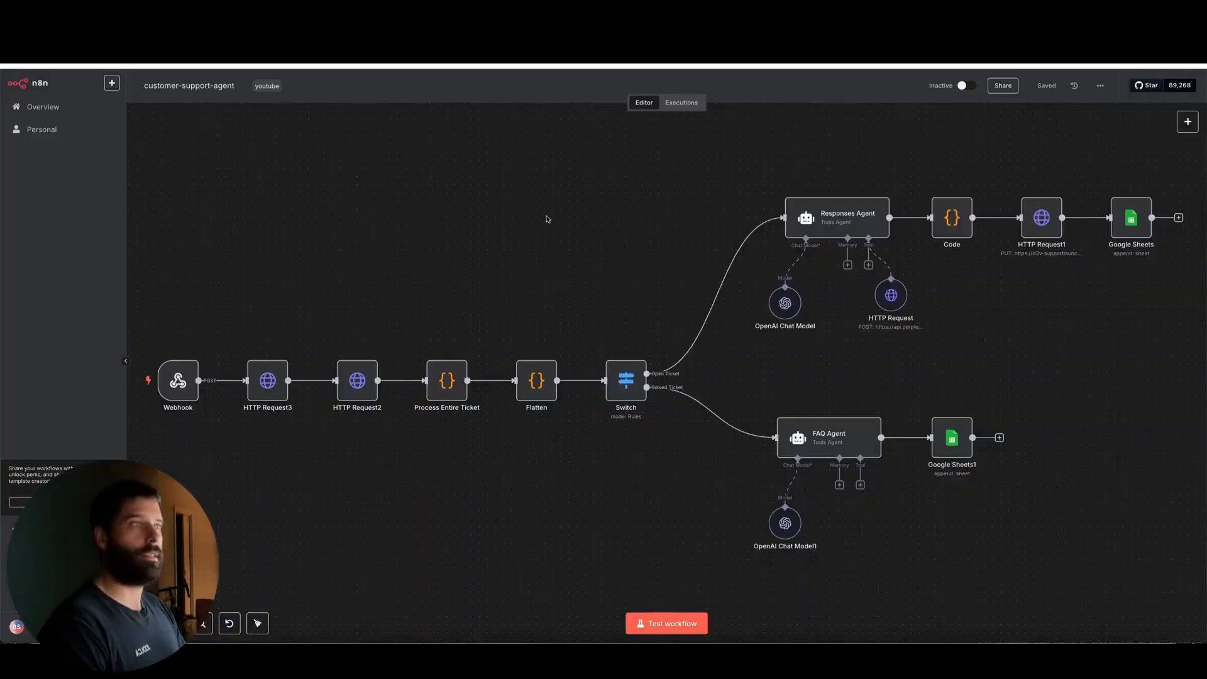
Check the workflow's logging nodes and examine the column headers of the response and FAQ logs in the customer-support-youtube spreadsheet
mouse_move(513, 211)
left_mouse_down()
mouse_move(758, 231)
mouse_move(1044, 215)
left_mouse_up()
left_click_drag(1131, 378, 1135, 227)
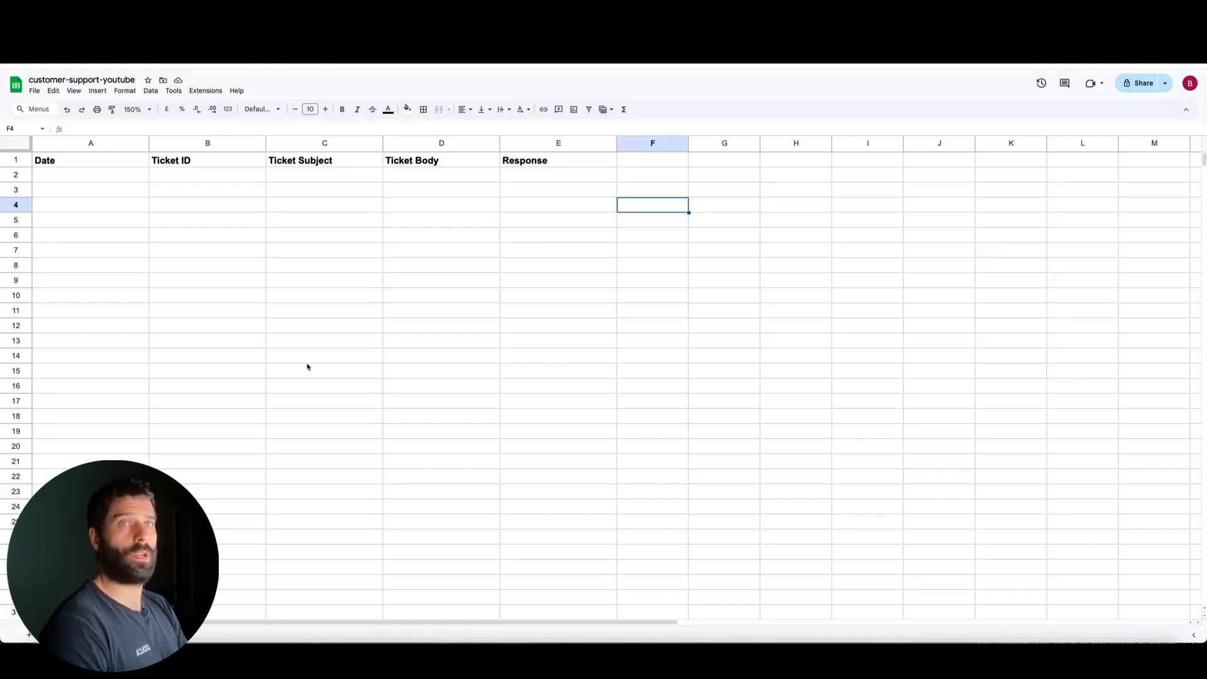
mouse_move(313, 379)
left_mouse_down()
mouse_move(97, 183)
mouse_move(415, 182)
left_mouse_up()
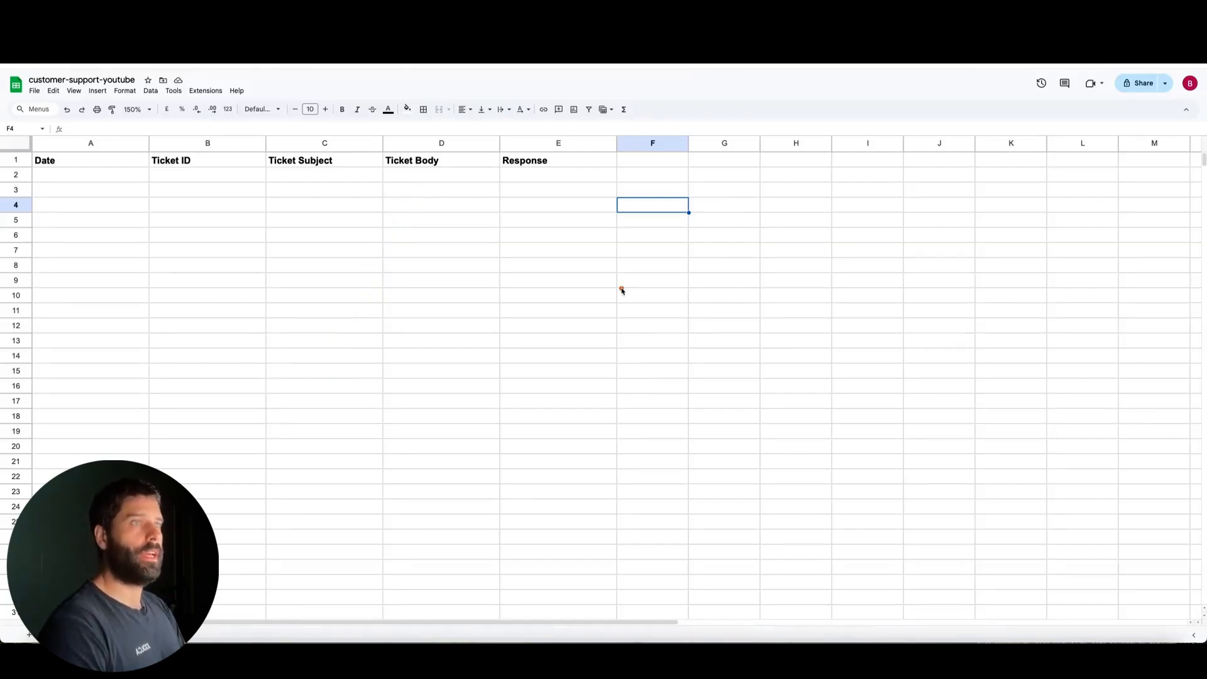
left_click_drag(622, 290, 567, 183)
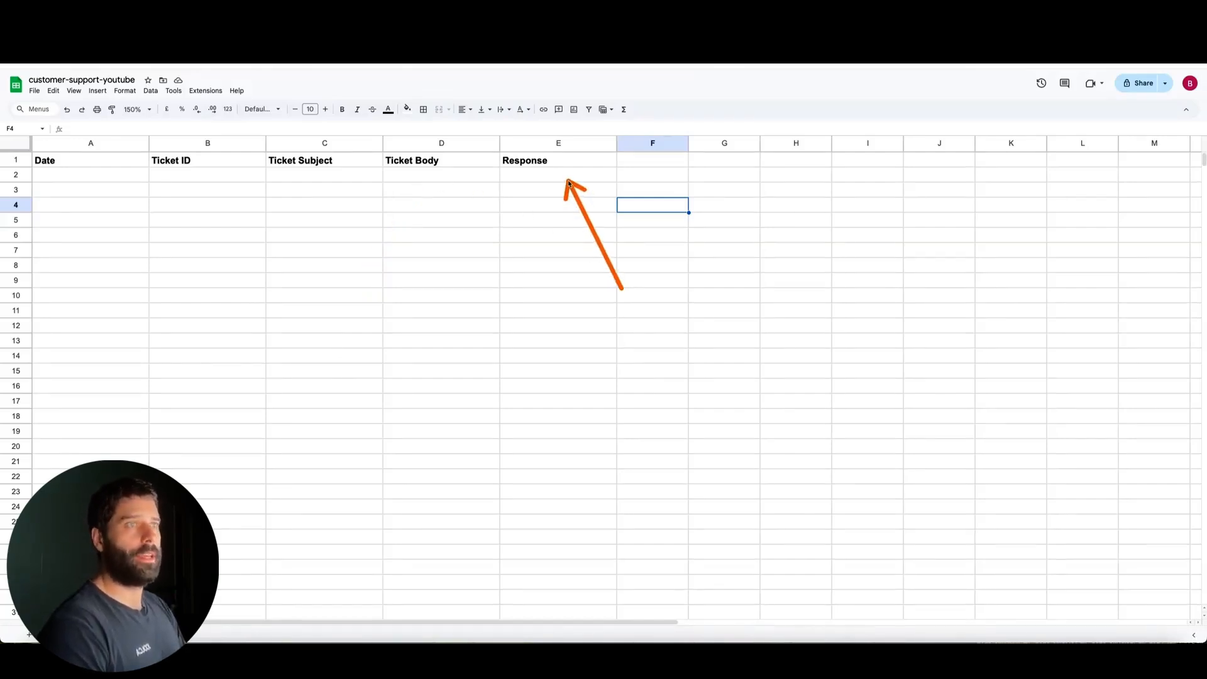
mouse_move(859, 178)
left_mouse_down()
mouse_move(624, 182)
mouse_move(603, 348)
left_mouse_up()
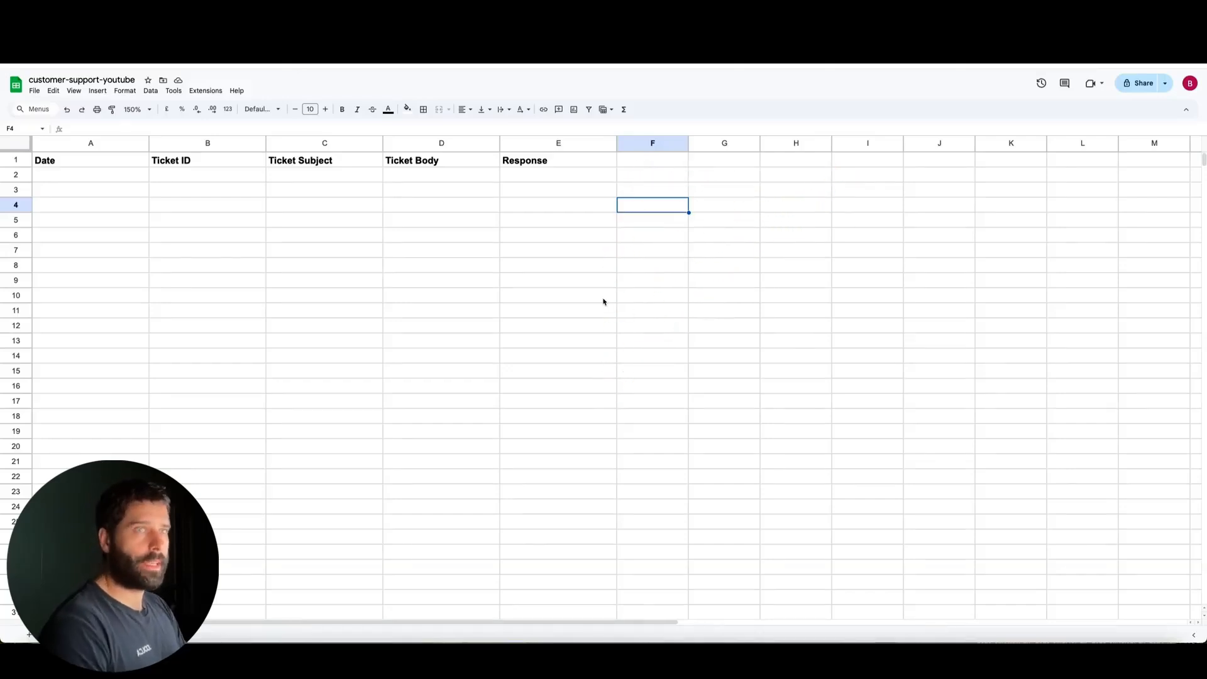
scroll(604, 302, "down", 10)
scroll(604, 302, "up", 10)
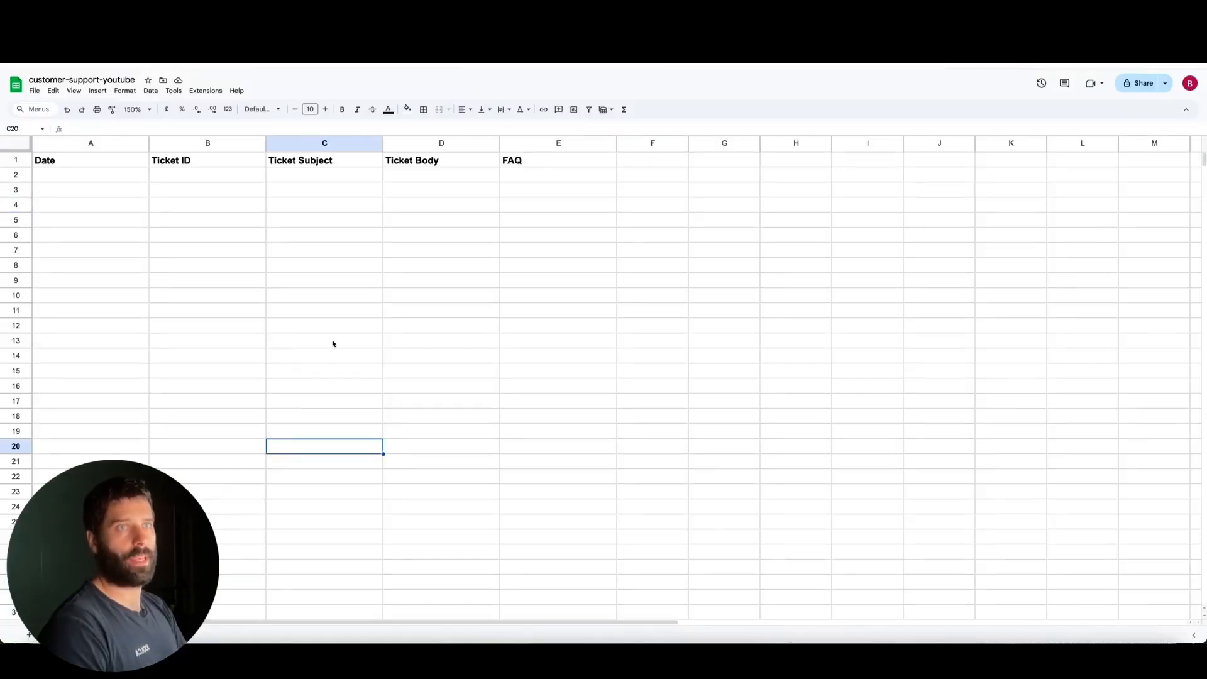
mouse_move(265, 371)
left_mouse_down()
mouse_move(75, 184)
mouse_move(192, 195)
mouse_move(434, 183)
left_mouse_up()
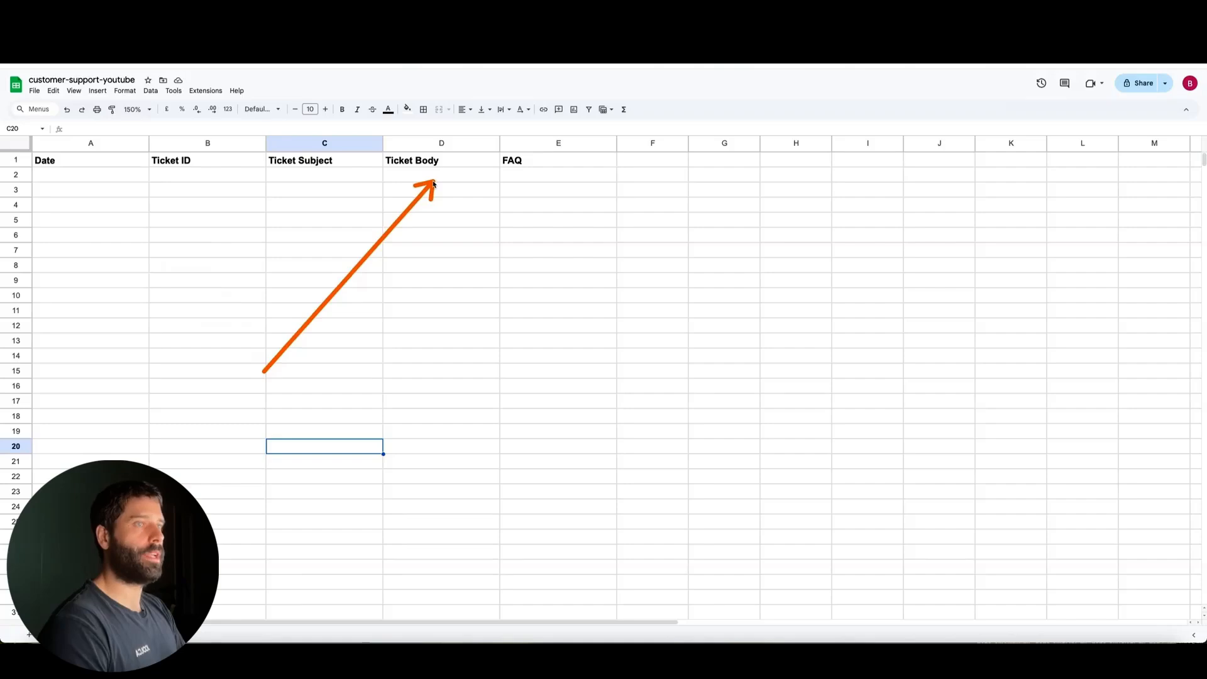
left_click_drag(633, 273, 564, 183)
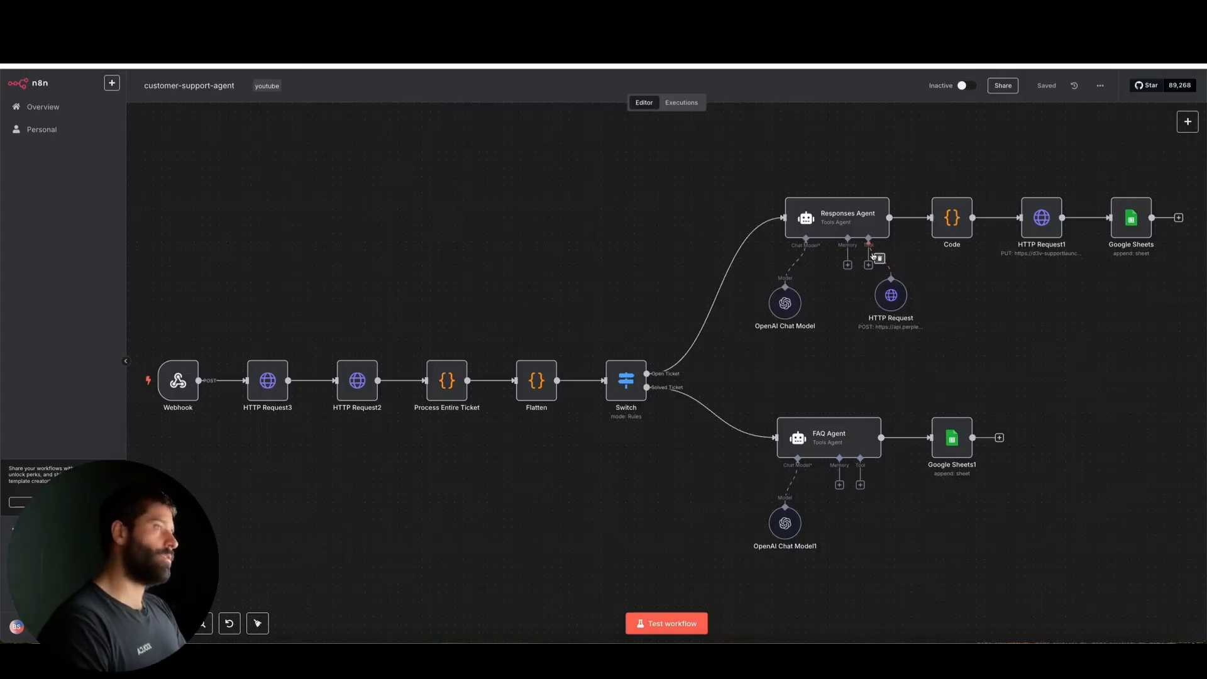
Examine the Responses Agent's HTTP Request tool in the n8n workflow, and view the whole workflow again
scroll(878, 255, "up", 3)
scroll(874, 254, "up", 1)
scroll(981, 295, "right", 3)
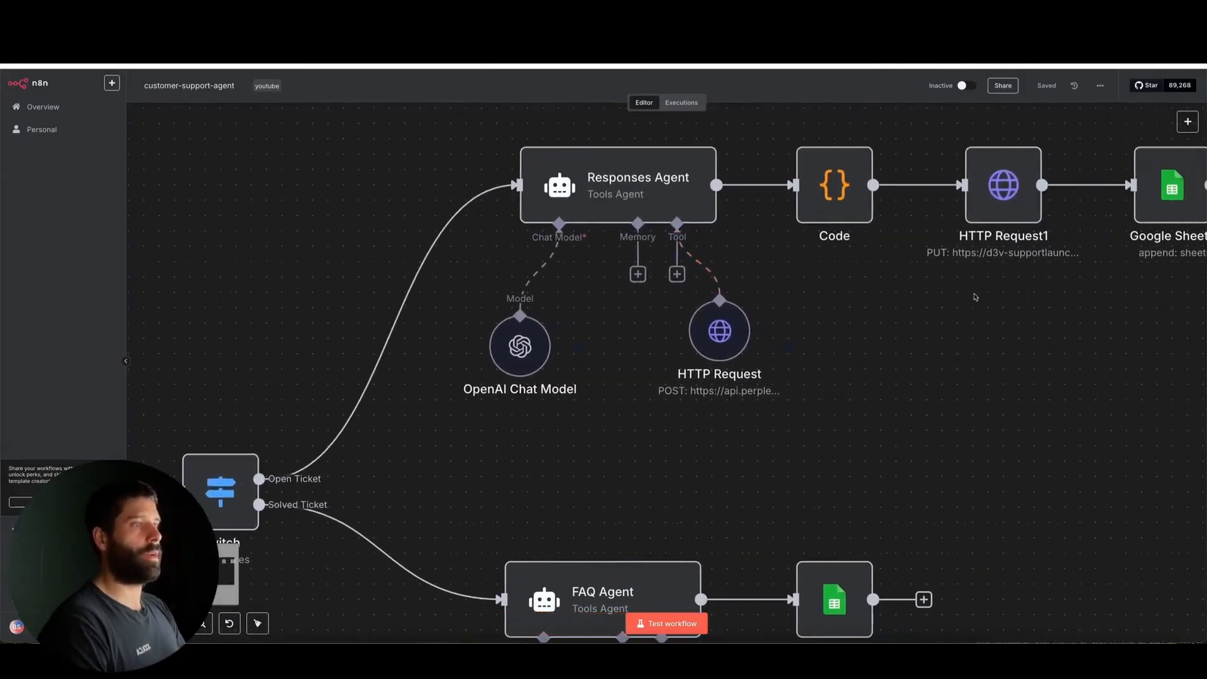
left_click_drag(980, 392, 732, 337)
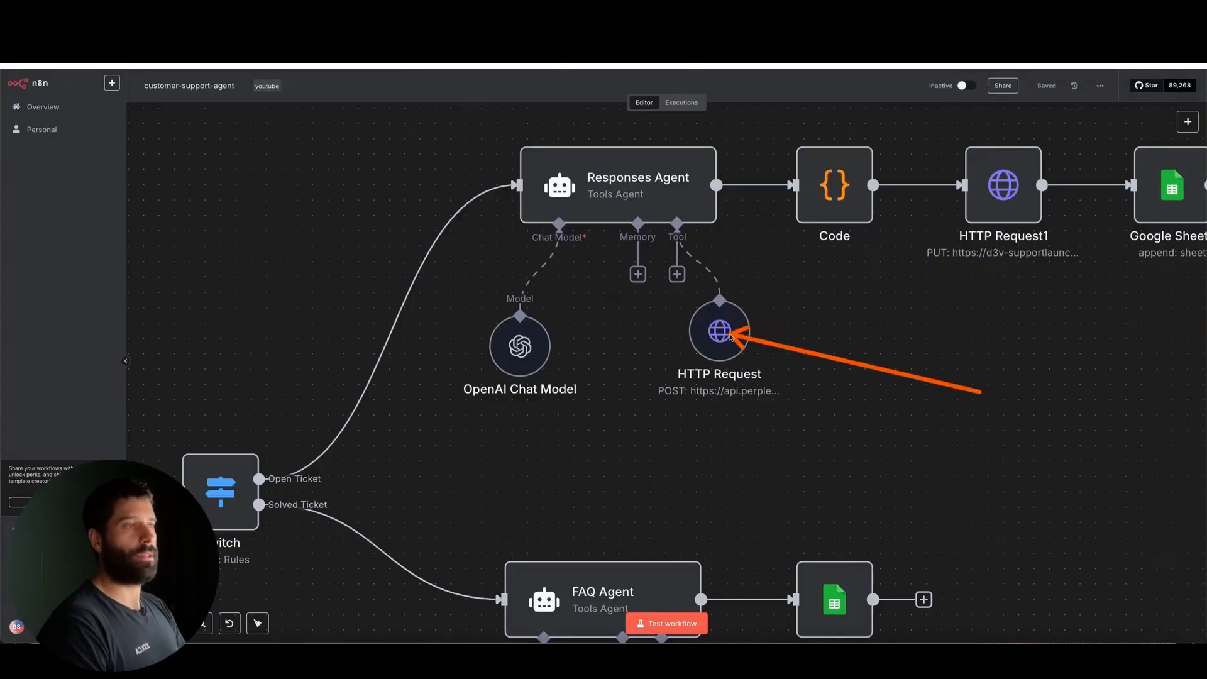
mouse_move(731, 336)
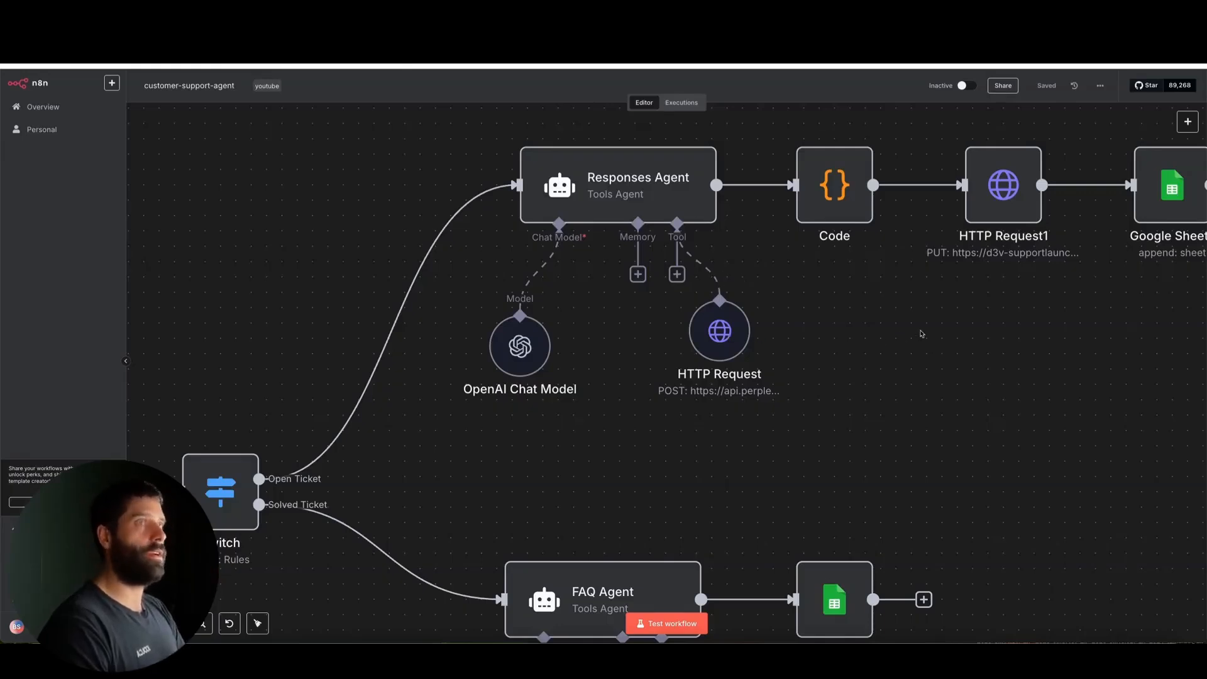
left_click_drag(949, 370, 741, 340)
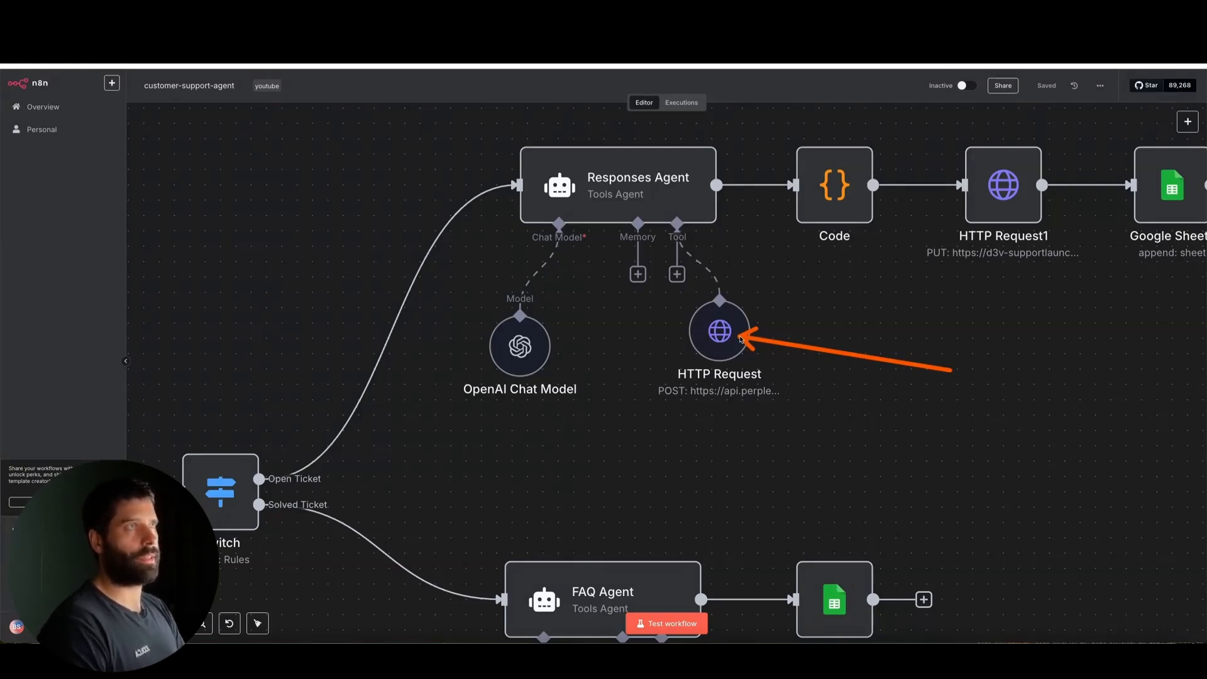
mouse_move(740, 339)
left_mouse_down()
mouse_move(774, 344)
mouse_move(726, 333)
left_mouse_up()
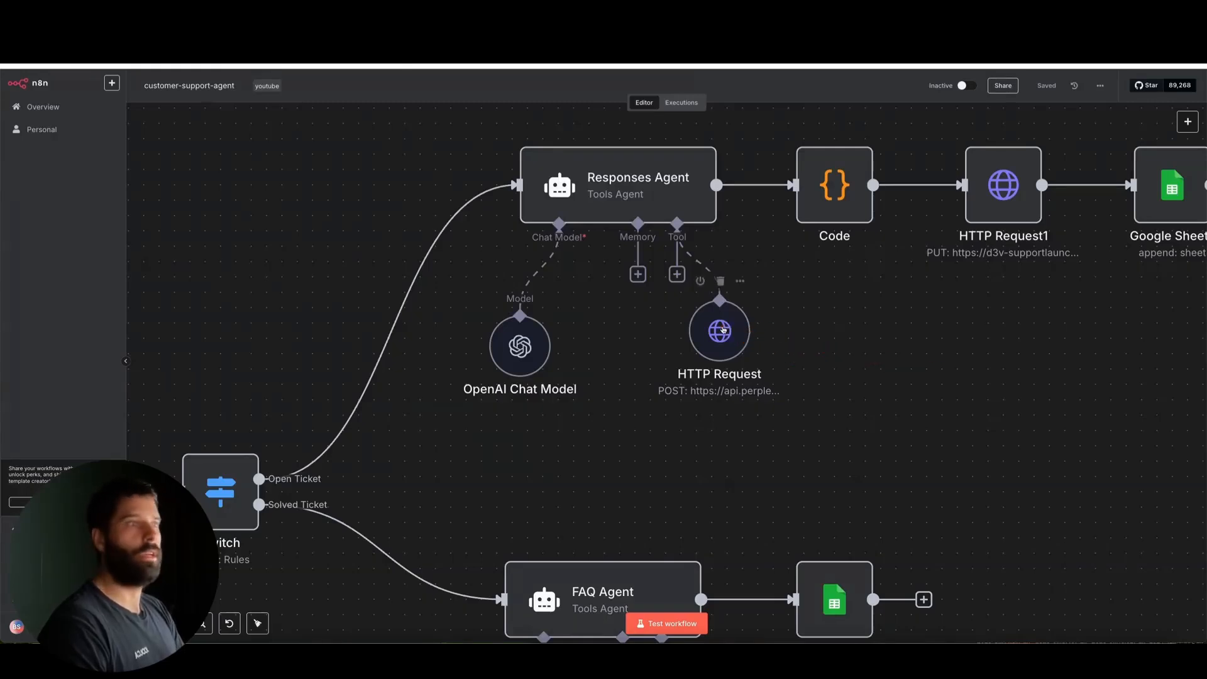
mouse_move(729, 337)
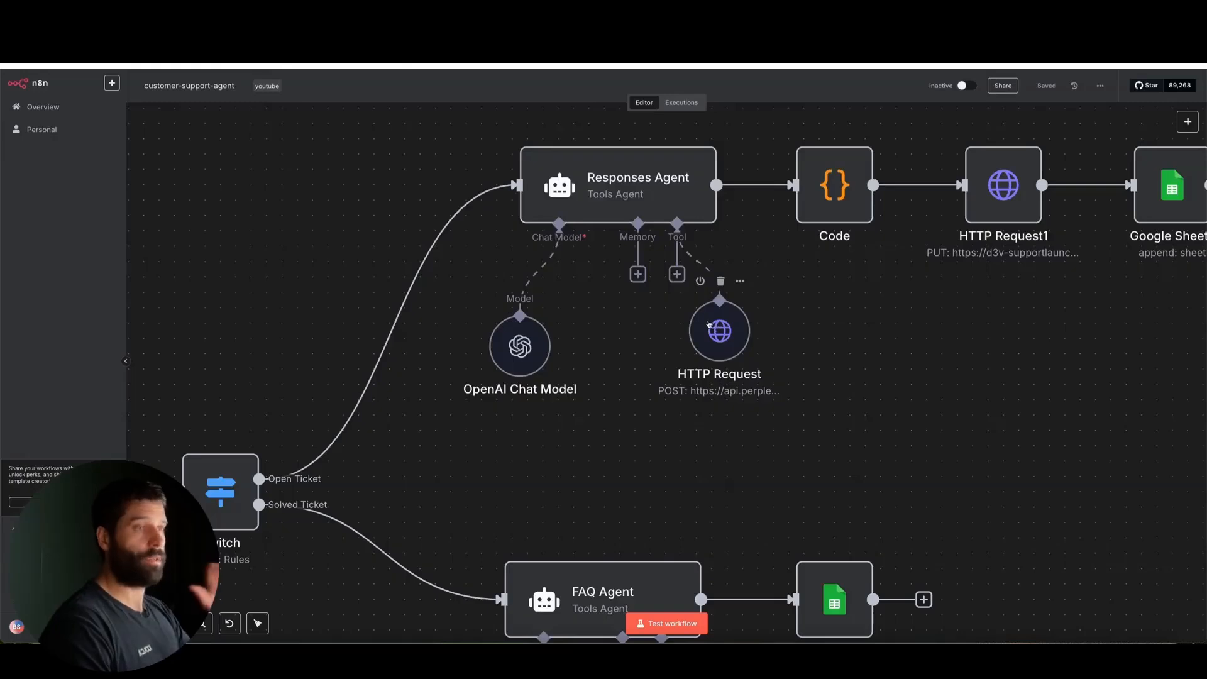
scroll(779, 329, "down", 5)
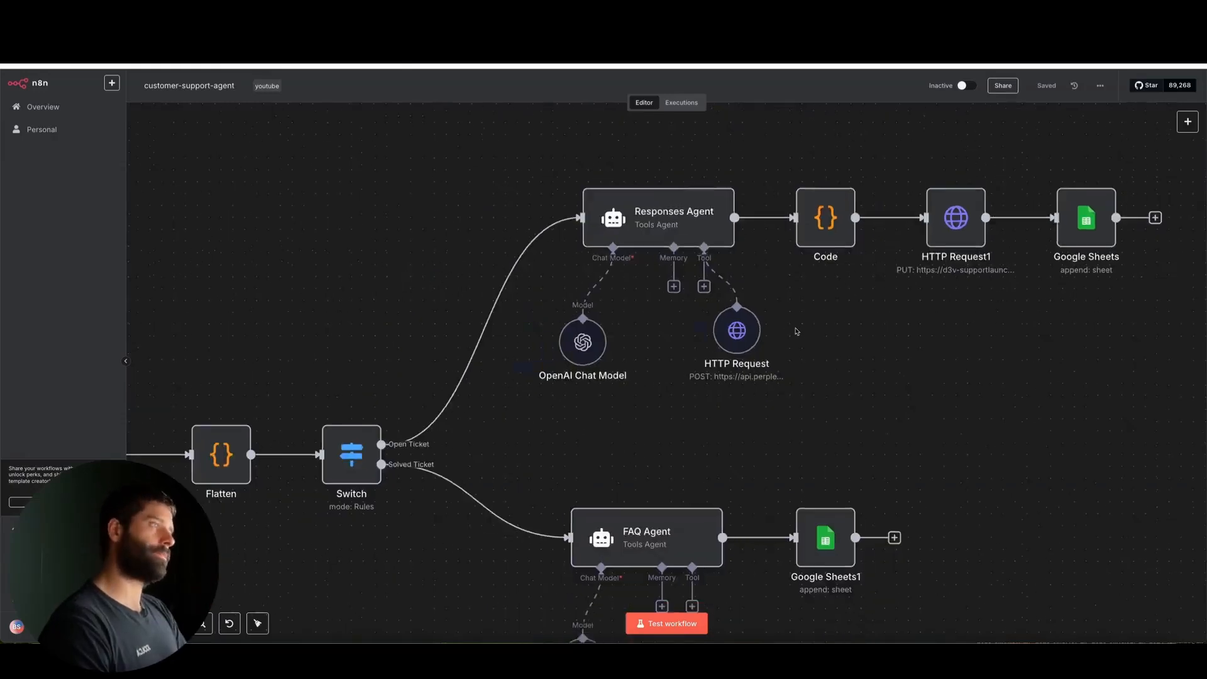
scroll(796, 332, "down", 4)
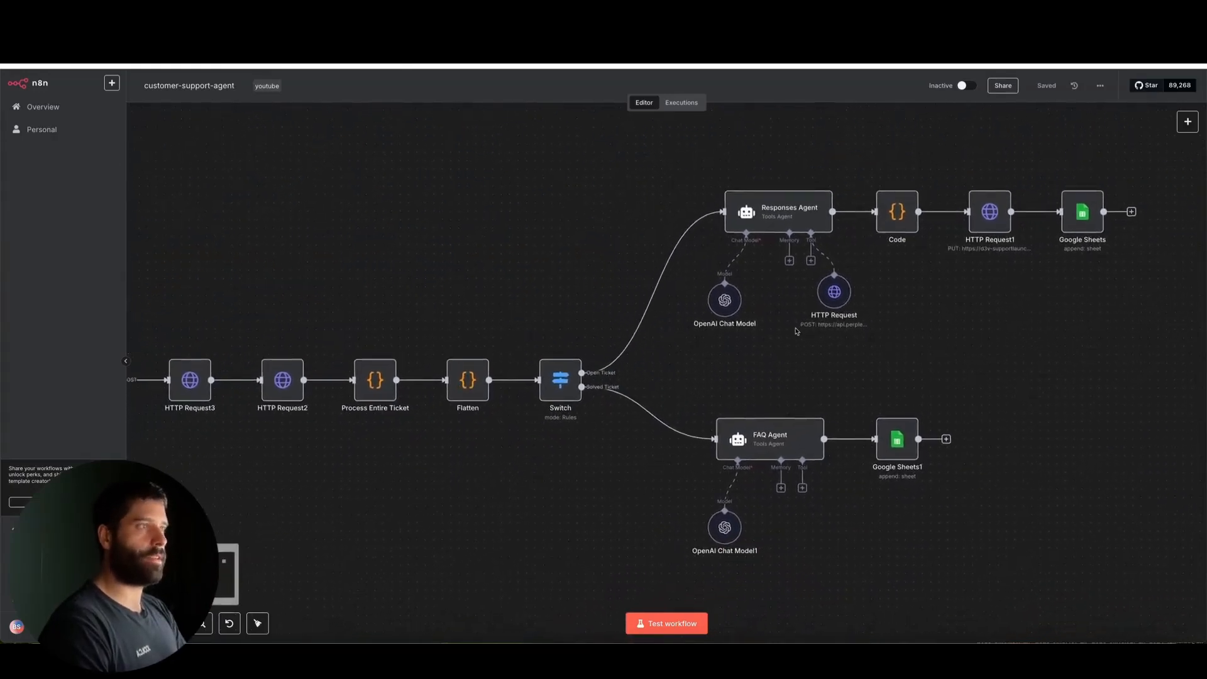
scroll(796, 332, "up", 2)
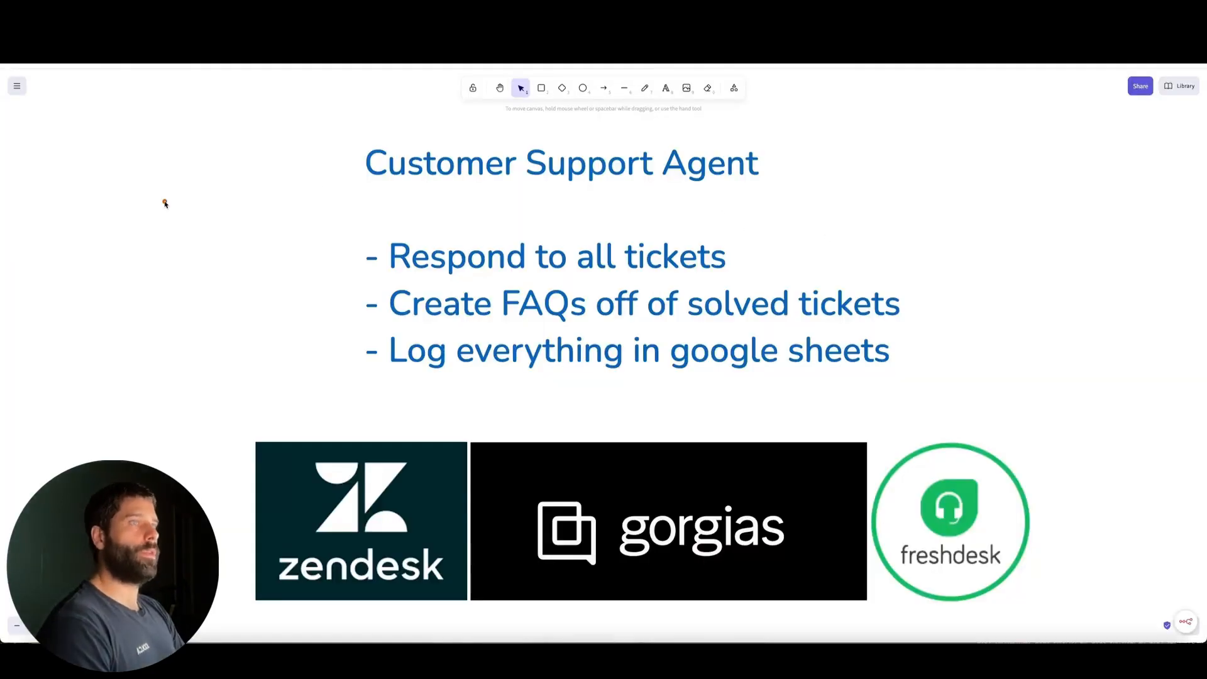
Switch to the Customer Support Agent whiteboard and review the agent's three tasks and the Zendesk, Gorgias and Freshdesk platforms
mouse_move(165, 202)
left_mouse_down()
mouse_move(343, 154)
mouse_move(369, 163)
mouse_move(380, 247)
left_mouse_up()
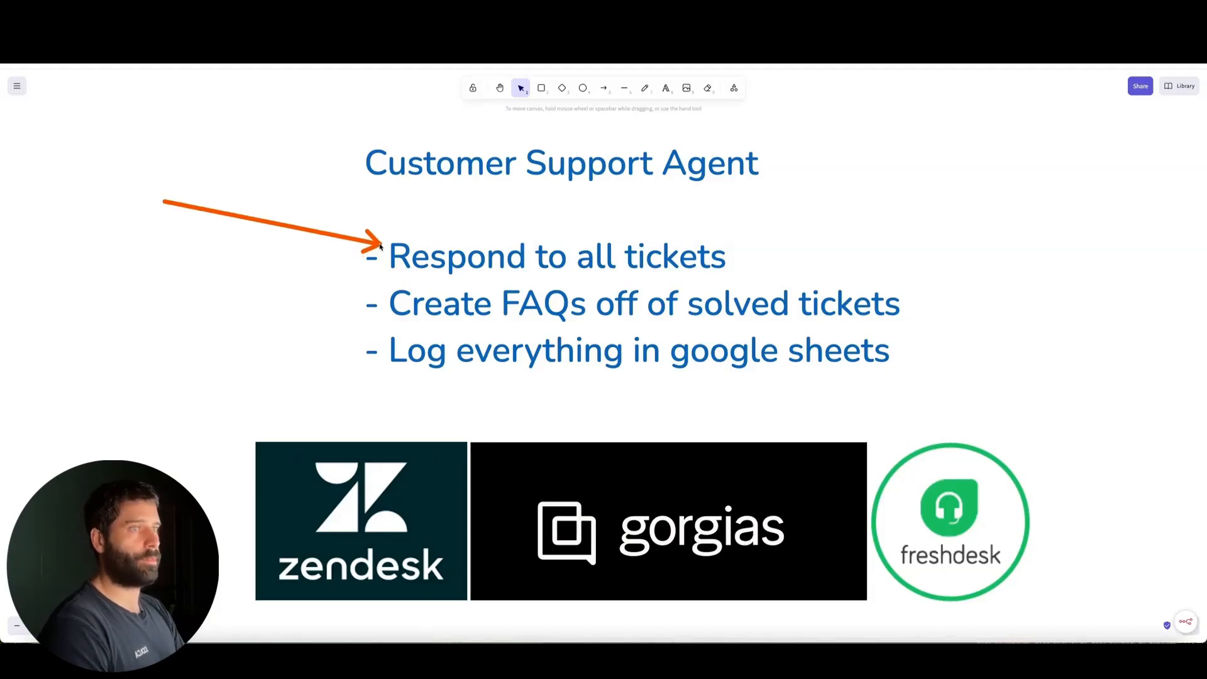
left_click_drag(380, 246, 409, 338)
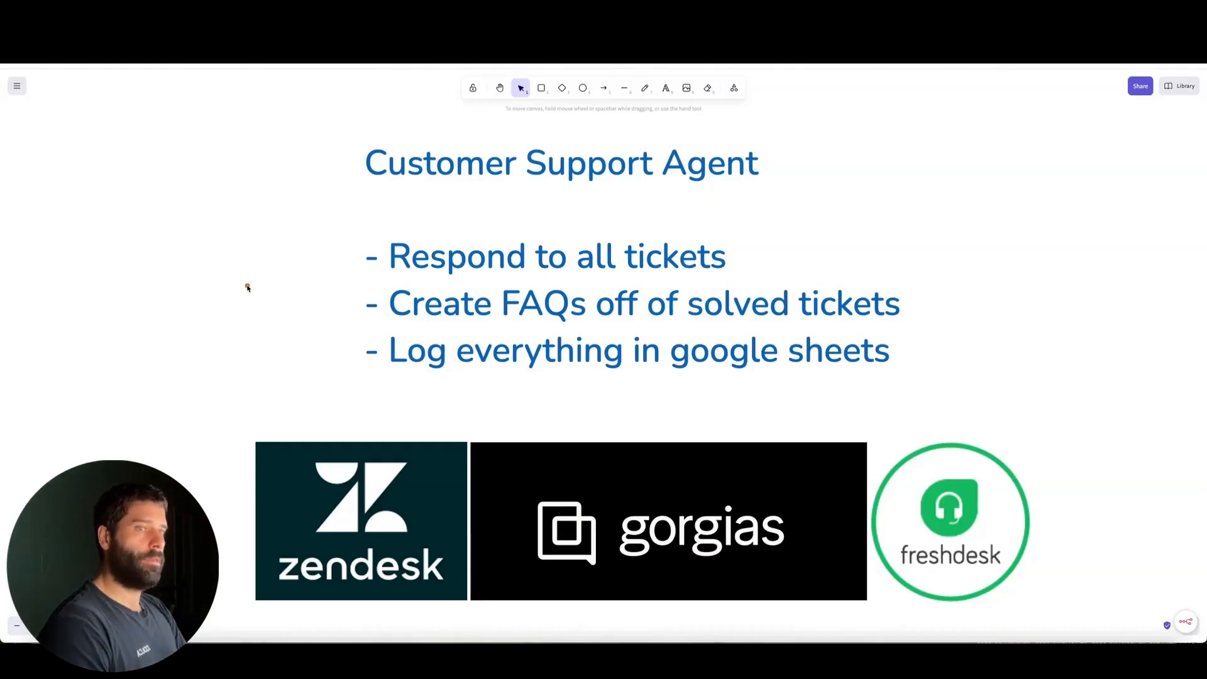
left_click_drag(248, 288, 301, 435)
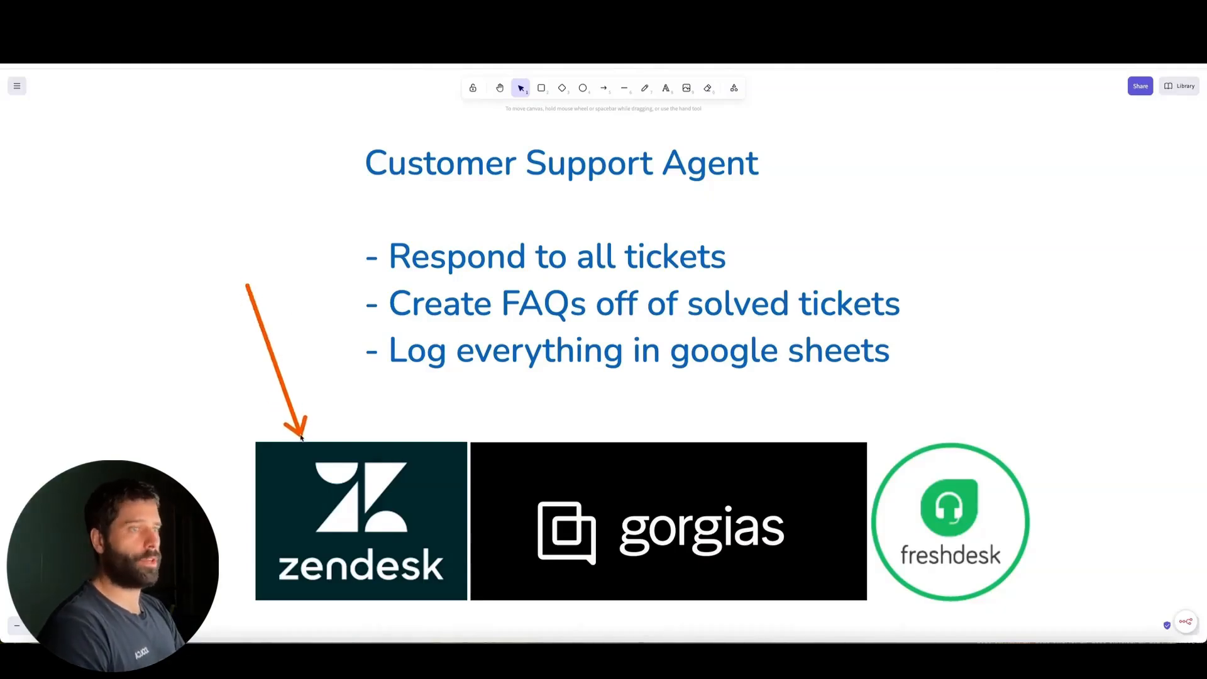
left_click_drag(300, 436, 552, 445)
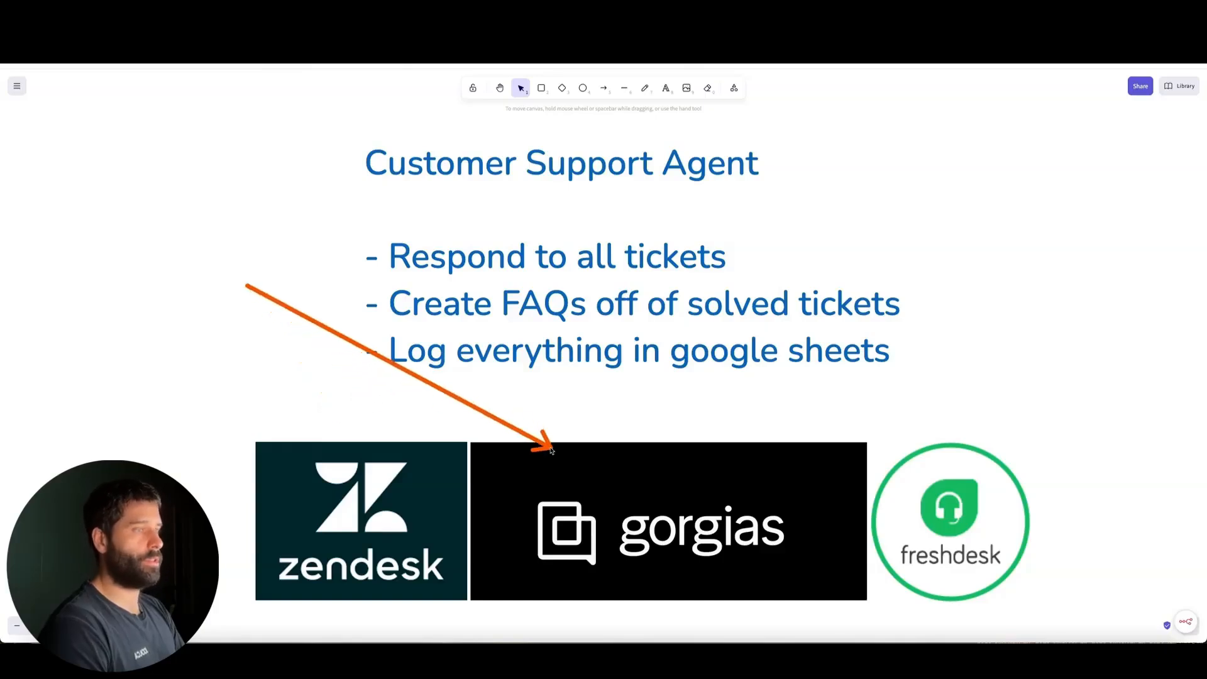
left_click_drag(1004, 317, 972, 443)
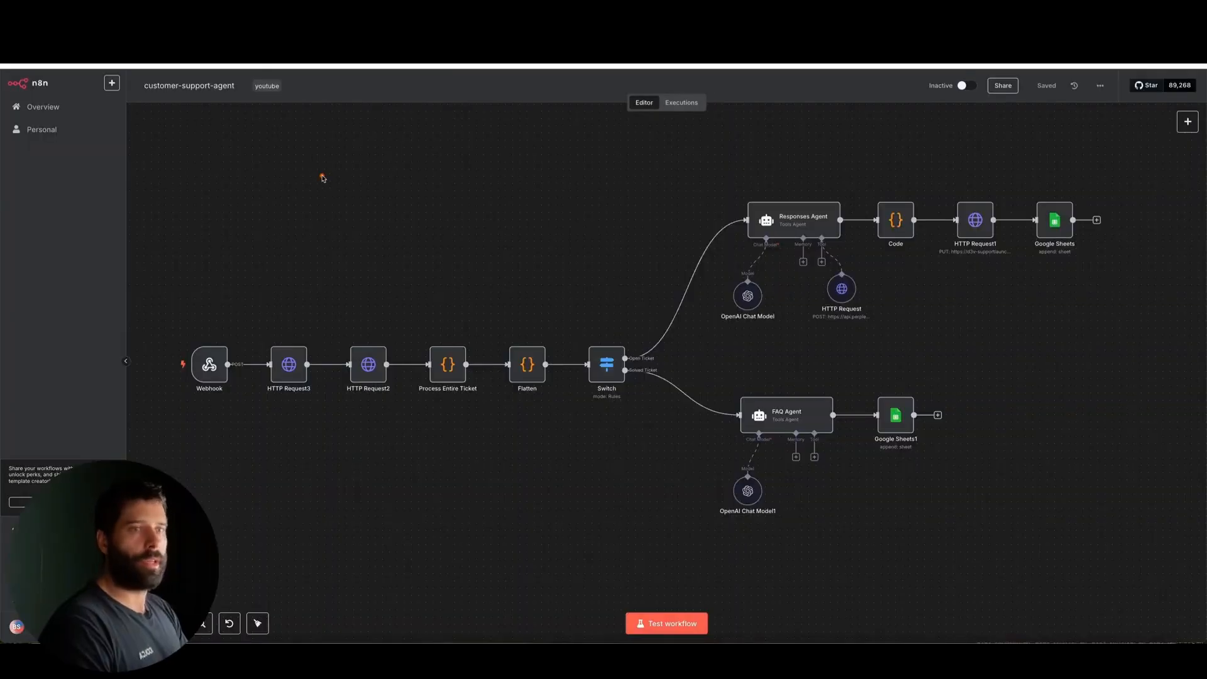
Inspect the Webhook node's parameters in n8n, and return to the Zendesk ticket
mouse_move(324, 178)
left_mouse_down()
mouse_move(228, 297)
mouse_move(214, 352)
left_mouse_up()
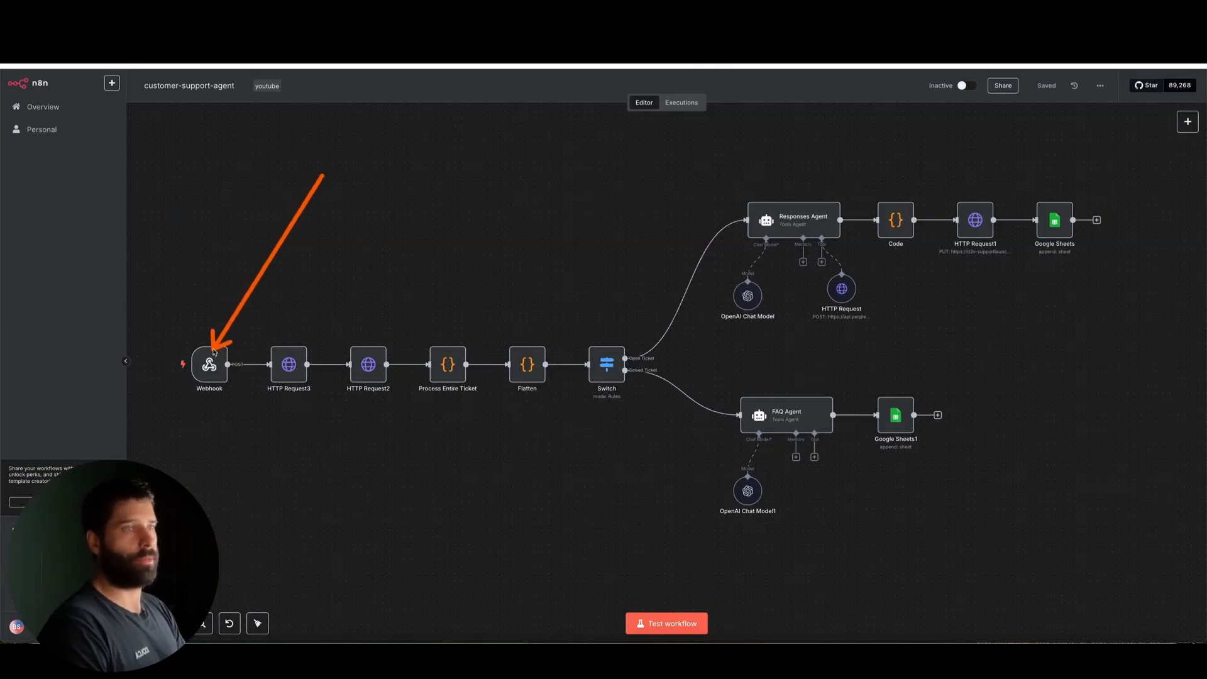
double_click(212, 360)
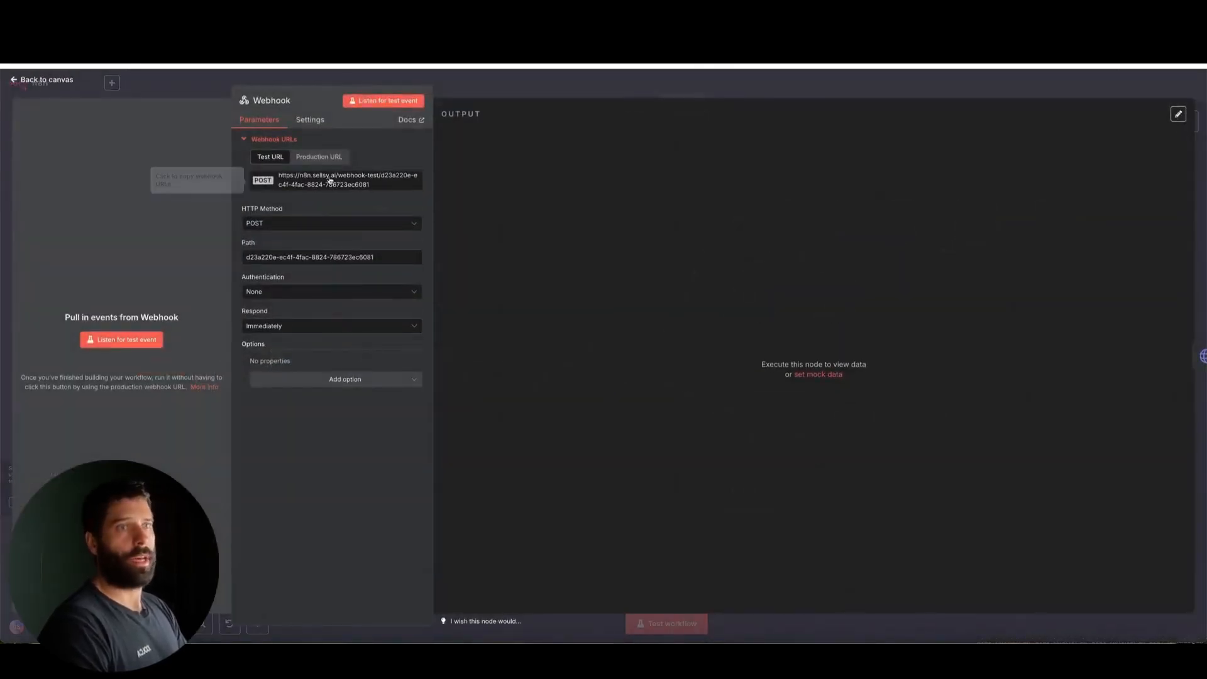
left_click(497, 78)
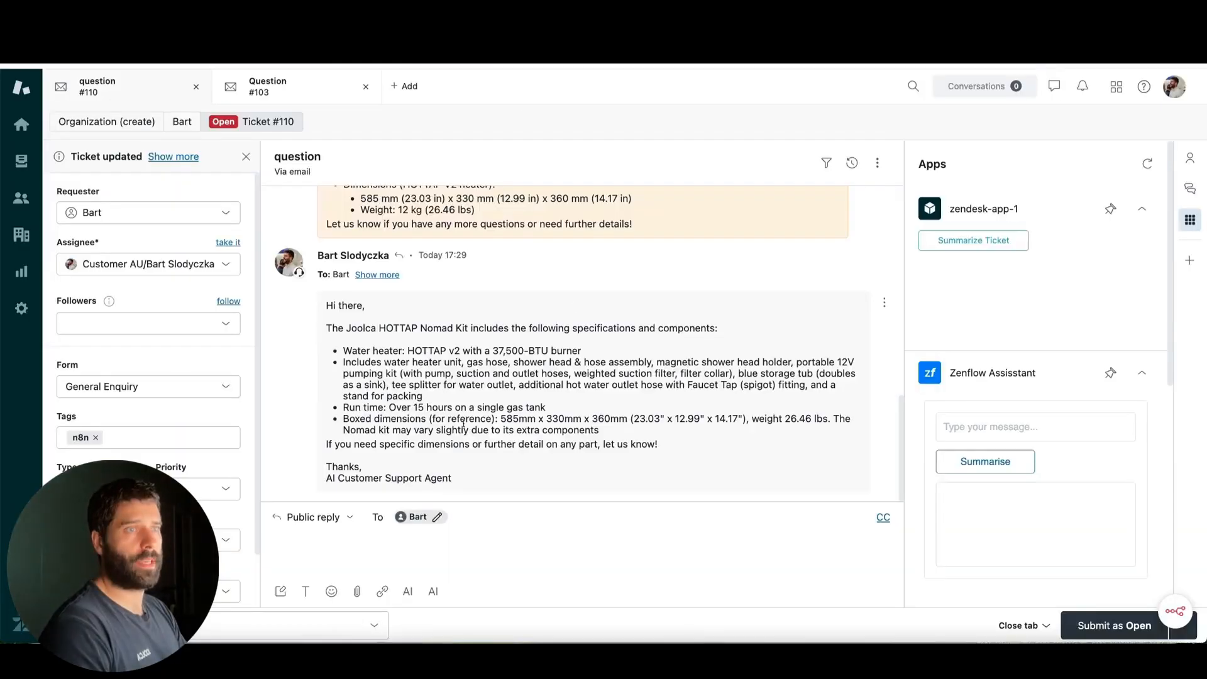
Review ticket #110's conversation, from the customer's question about the Joolca HOTTAP Nomad specs through the internal replies
scroll(463, 426, "up", 15)
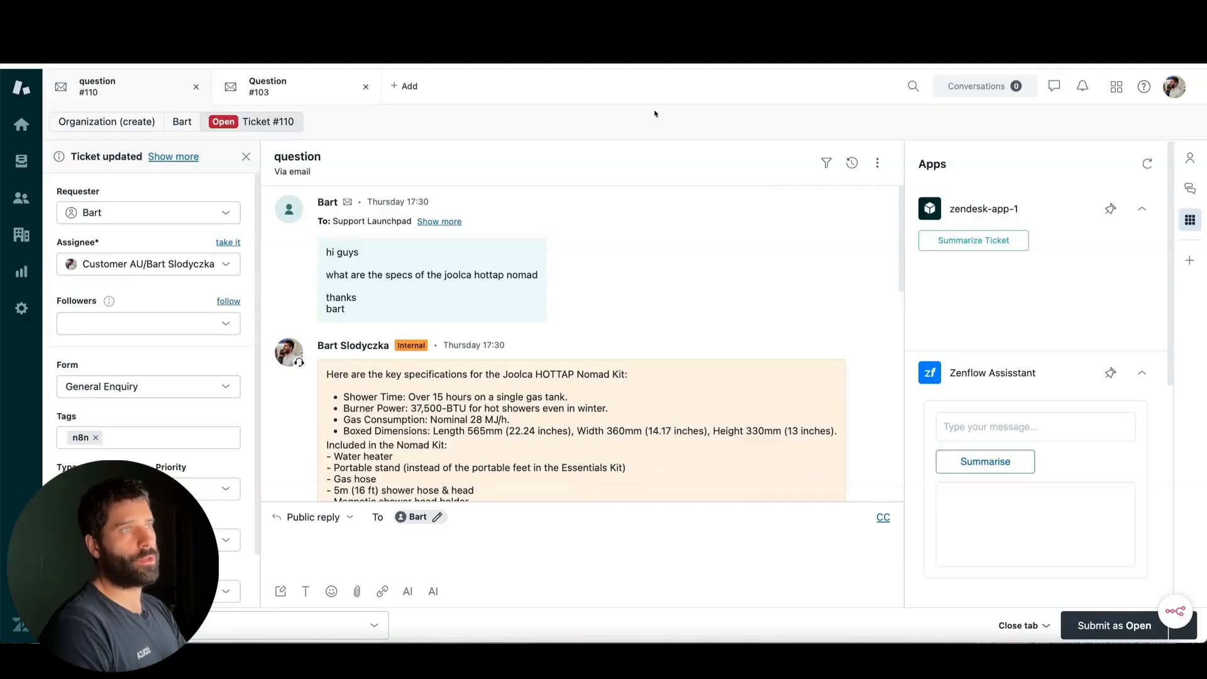
mouse_move(665, 112)
left_mouse_down()
mouse_move(512, 269)
mouse_move(525, 216)
mouse_move(512, 251)
mouse_move(464, 263)
mouse_move(512, 230)
mouse_move(470, 255)
left_mouse_up()
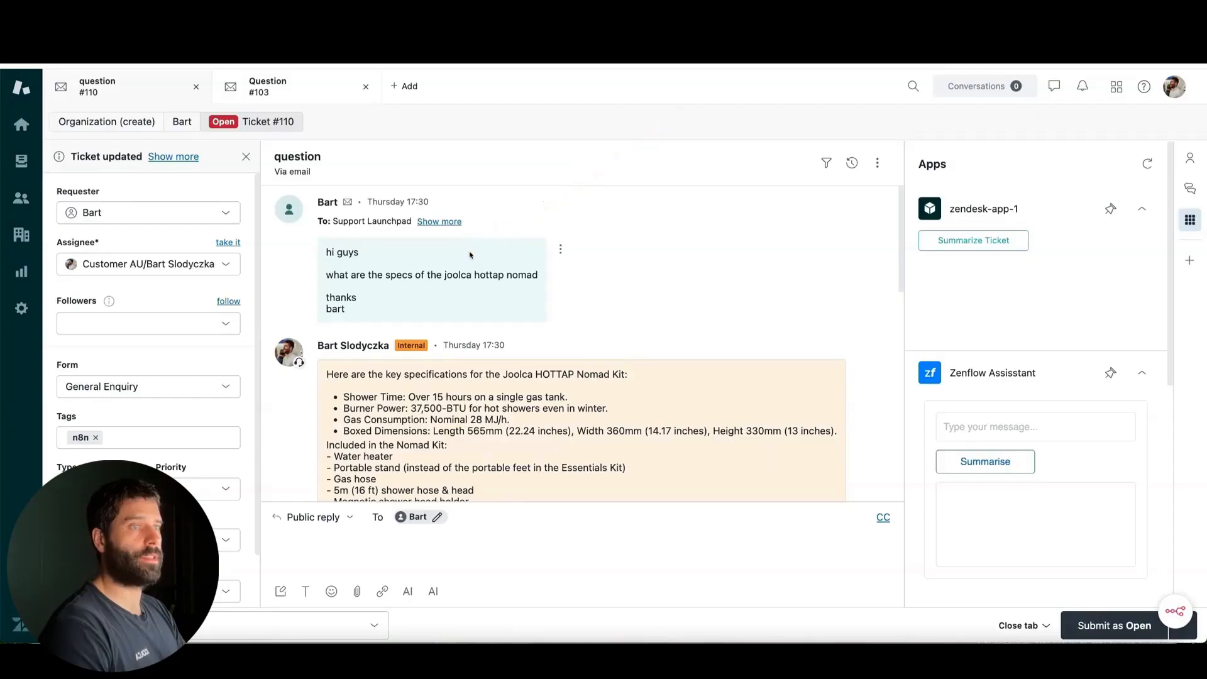
scroll(557, 342, "down", 10)
left_click_drag(71, 338, 311, 364)
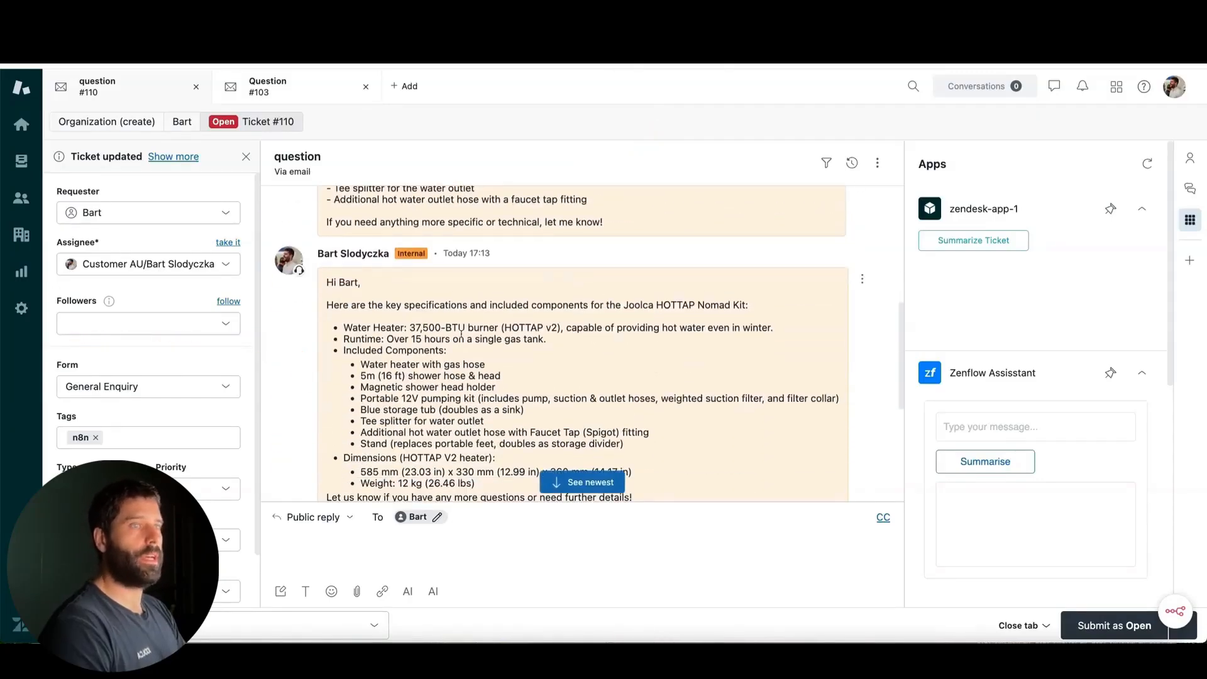
scroll(461, 334, "up", 3)
scroll(461, 333, "up", 2)
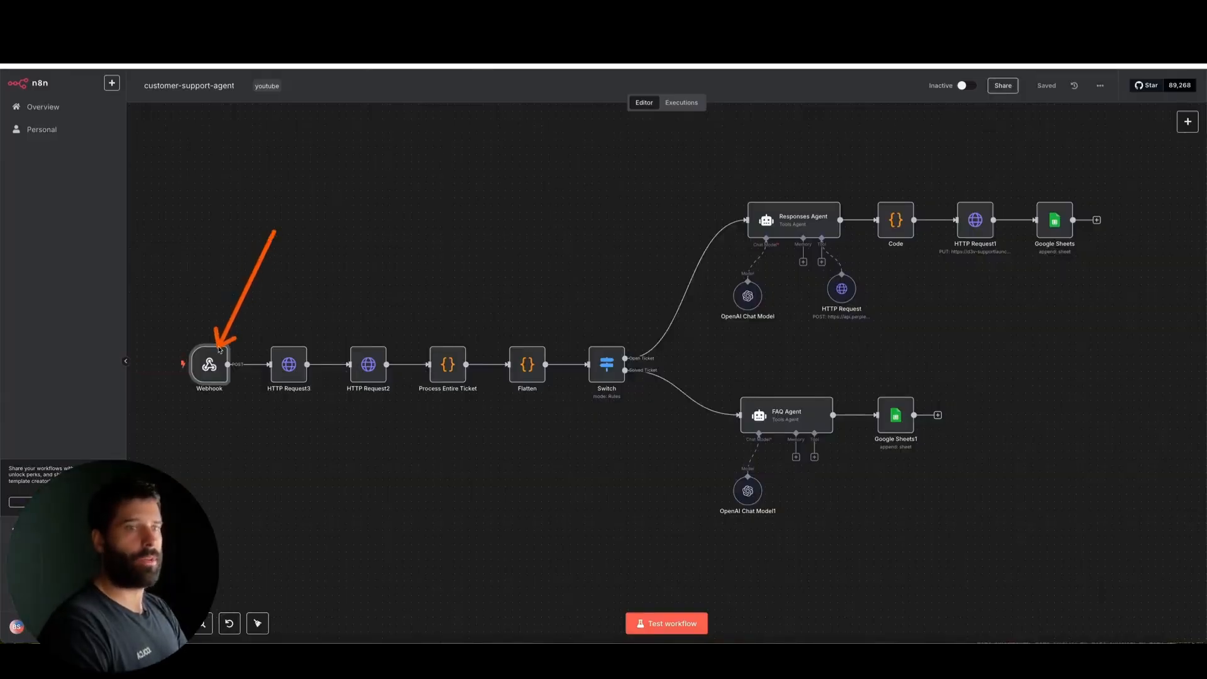
Switch to n8n, open the Webhook node and examine its test URL and HTTP method options
double_click(213, 362)
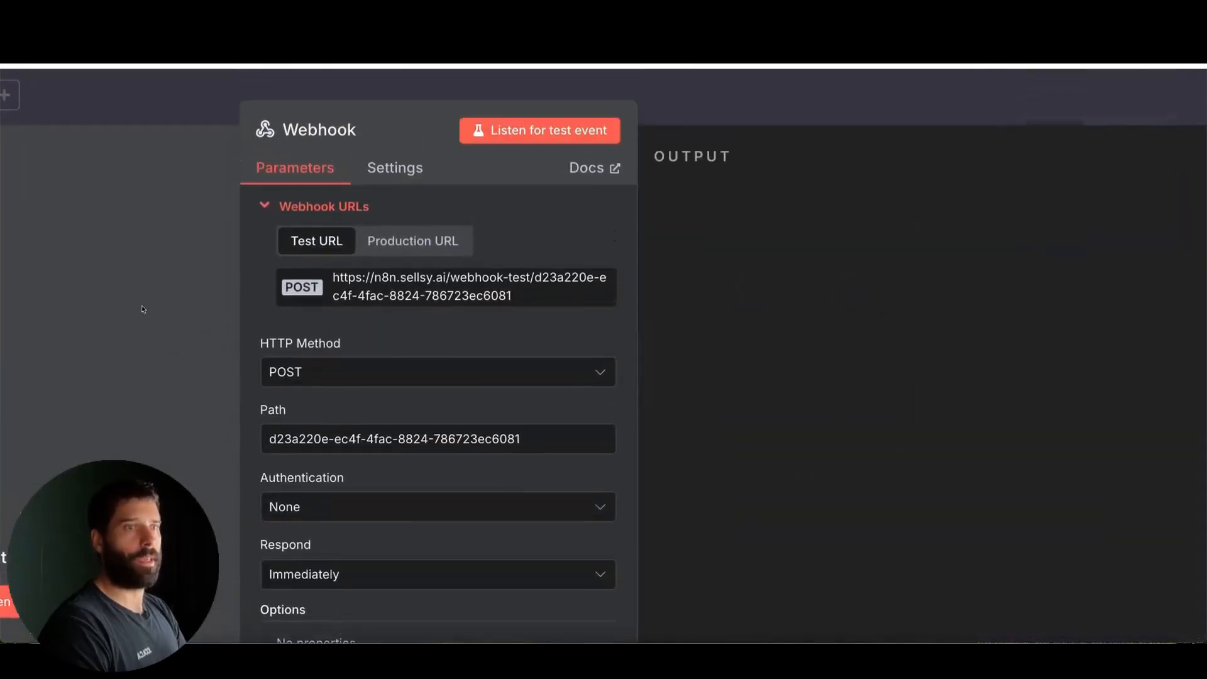
mouse_move(269, 303)
left_mouse_down()
mouse_move(316, 270)
mouse_move(295, 256)
mouse_move(366, 252)
mouse_move(291, 249)
mouse_move(328, 283)
left_mouse_up()
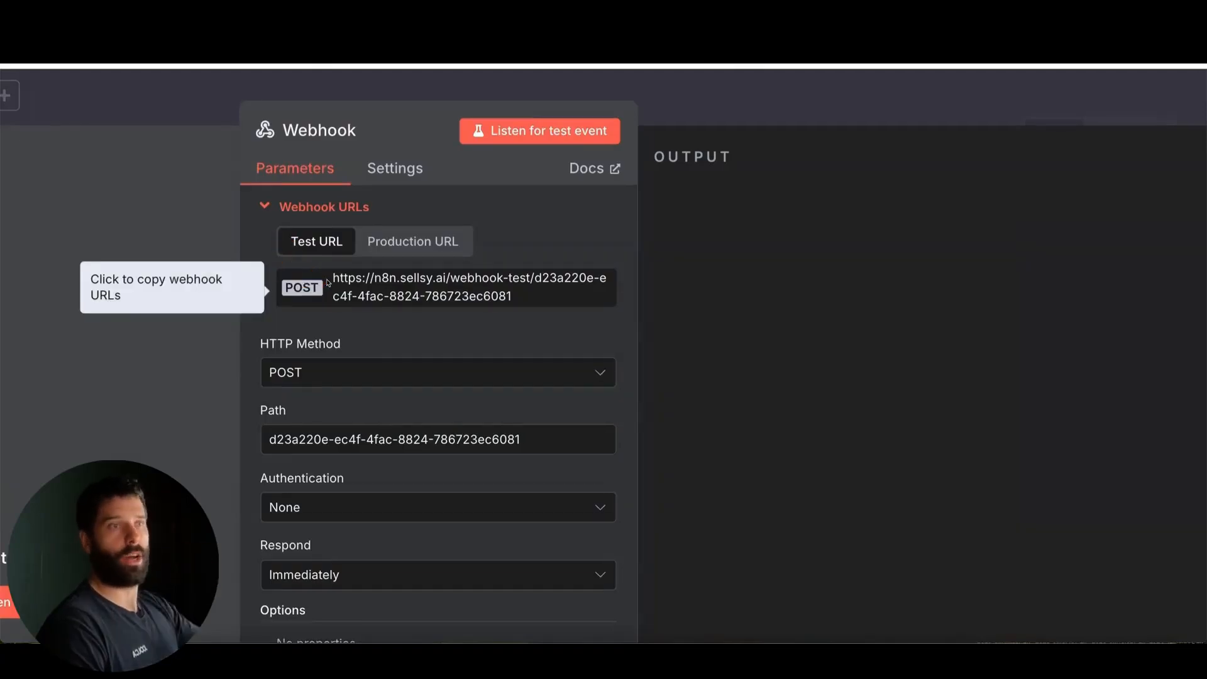
left_click(318, 372)
left_click(324, 562)
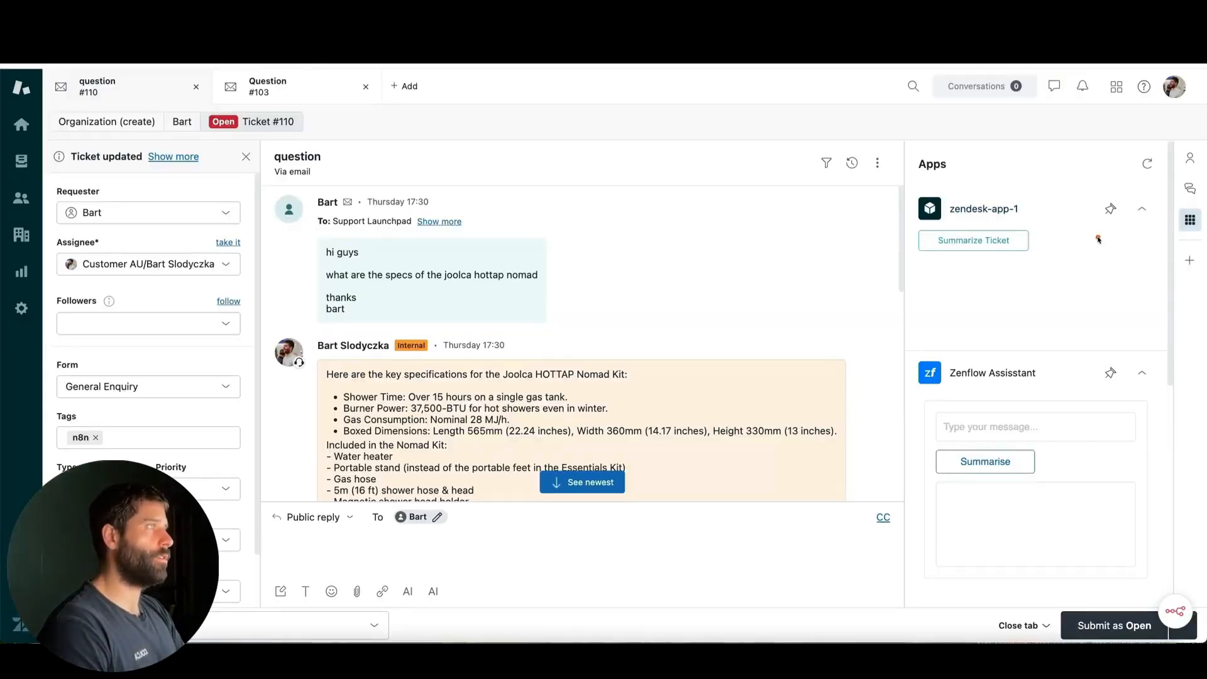
Go to the Zendesk Admin Center, search for "webhook" and open the Webhooks page
left_click(1117, 87)
left_click(1135, 381)
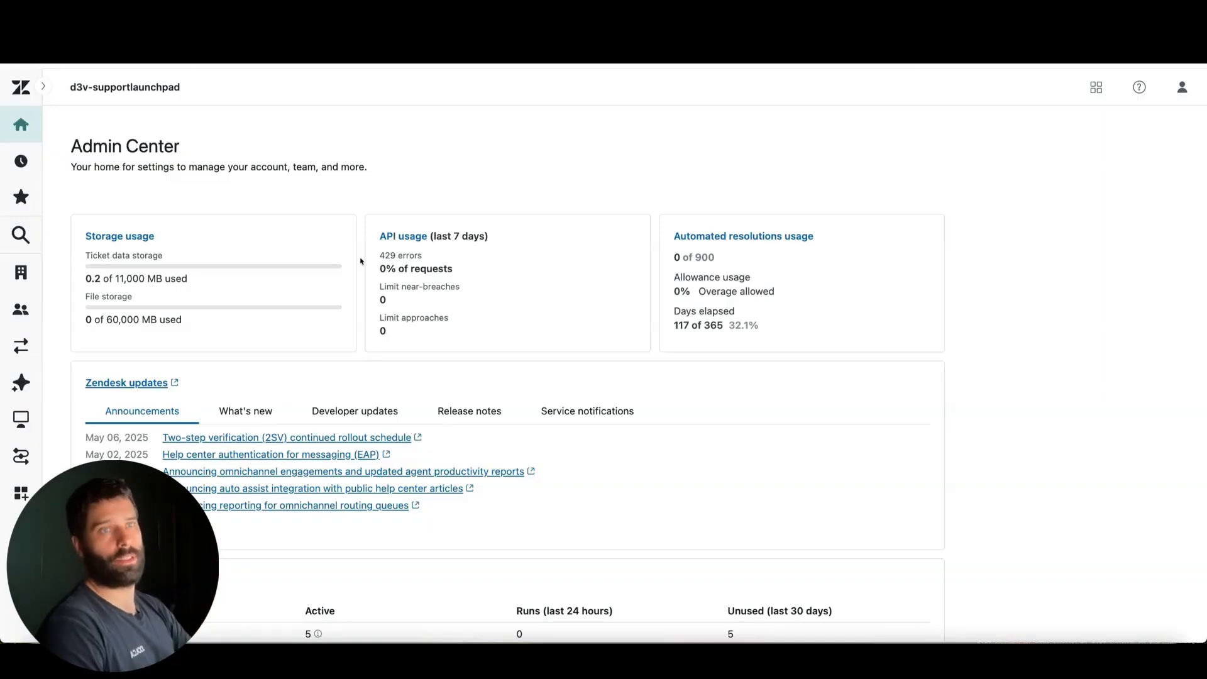
left_click(25, 238)
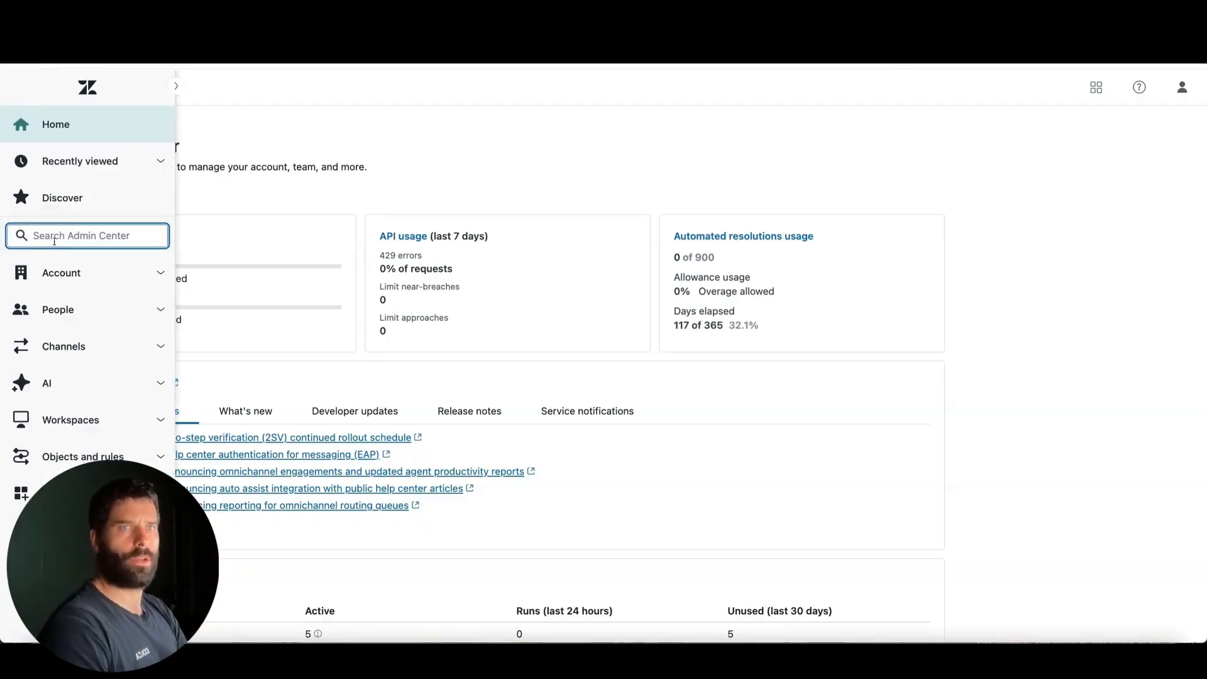
type("webho")
type("ok")
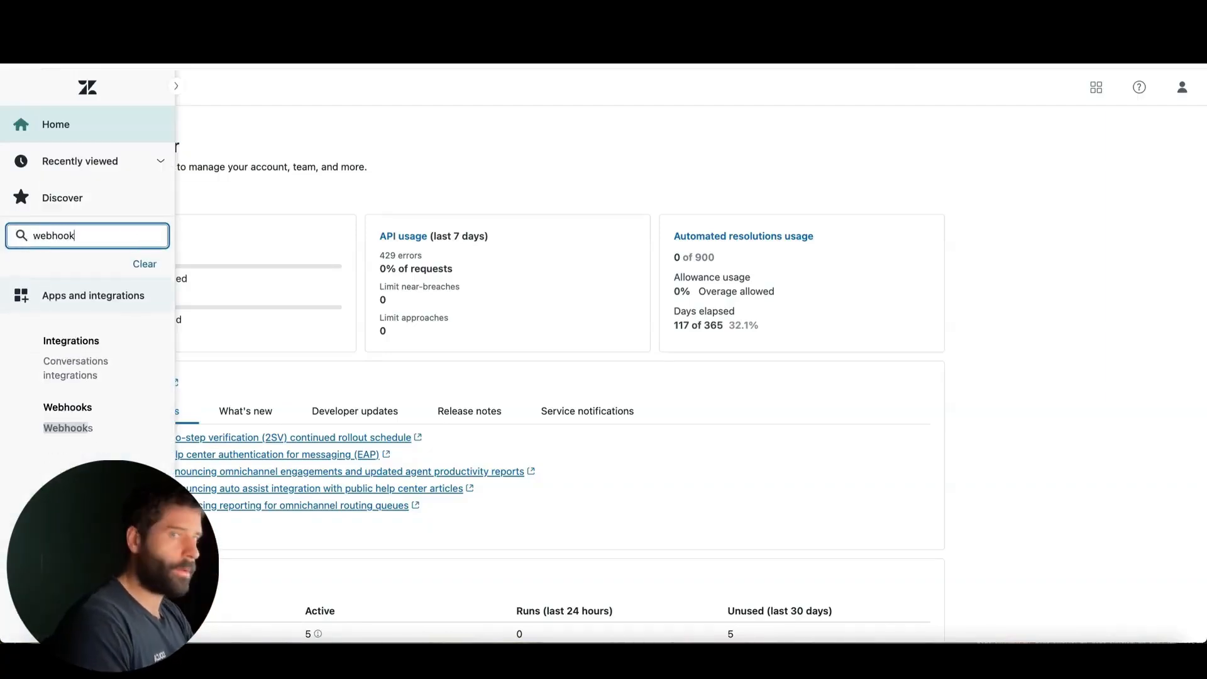
left_click(68, 428)
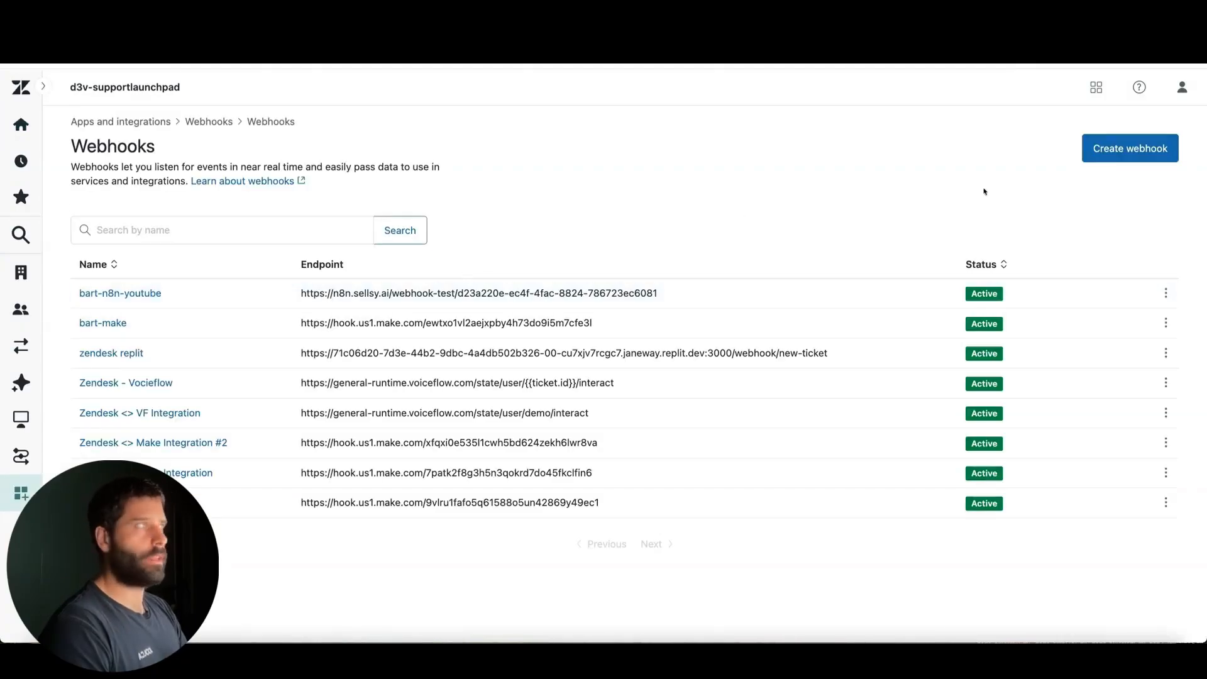
Start a new webhook that connects through Trigger or automation, and proceed to its details
left_click(1119, 154)
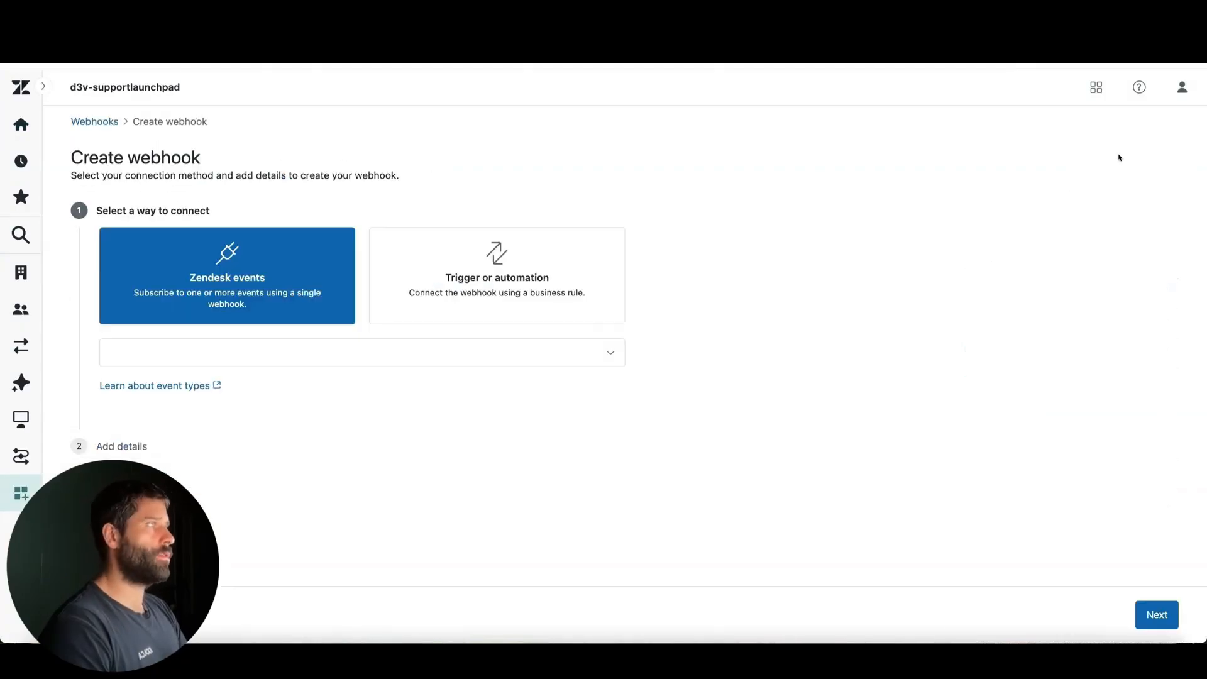
left_click(523, 264)
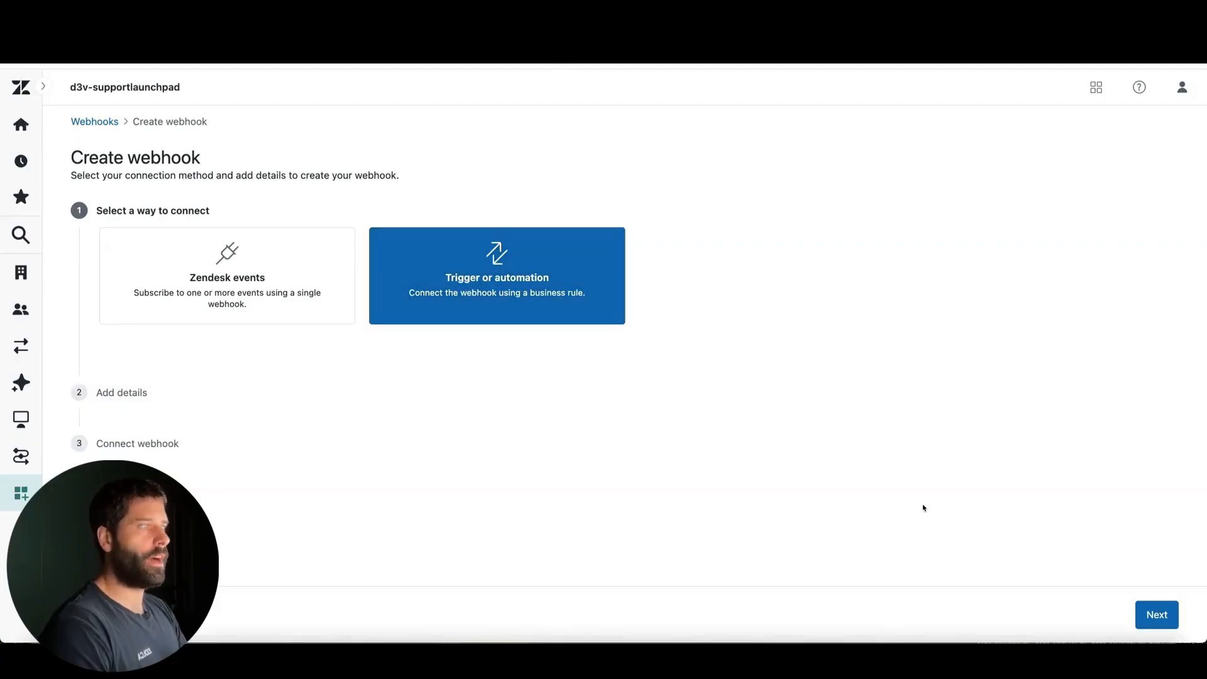
left_click(1148, 613)
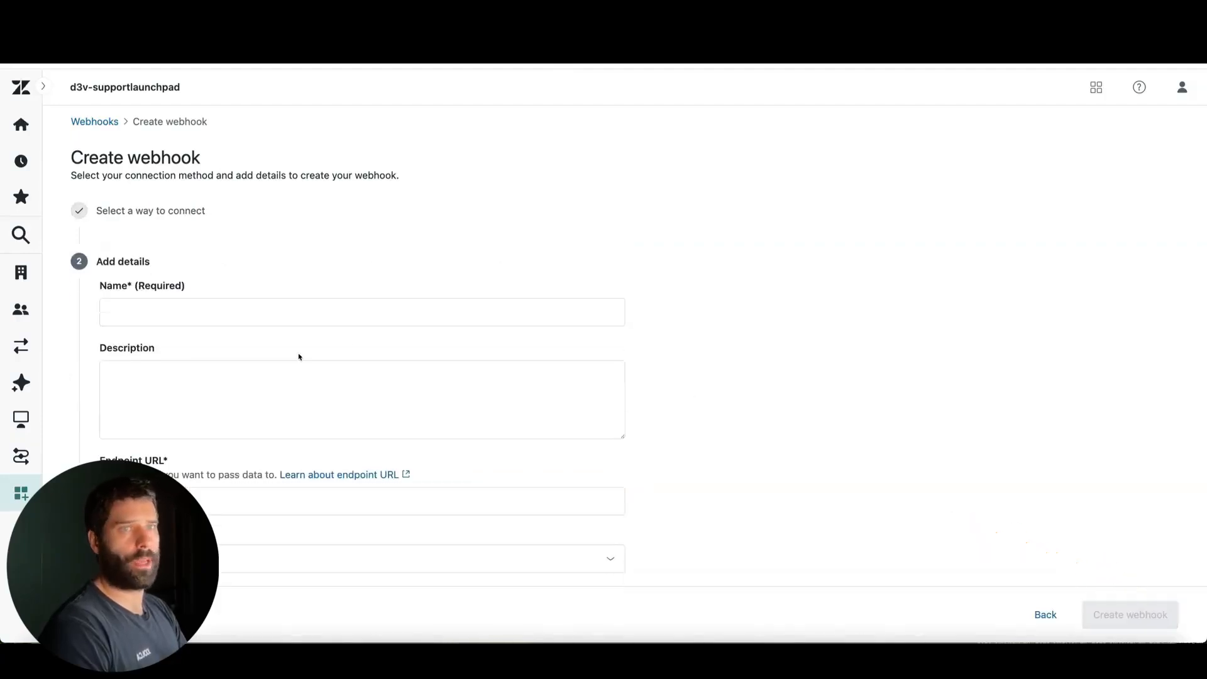
Name the new webhook "n8n-webhook"
left_click(246, 311)
type("n8n")
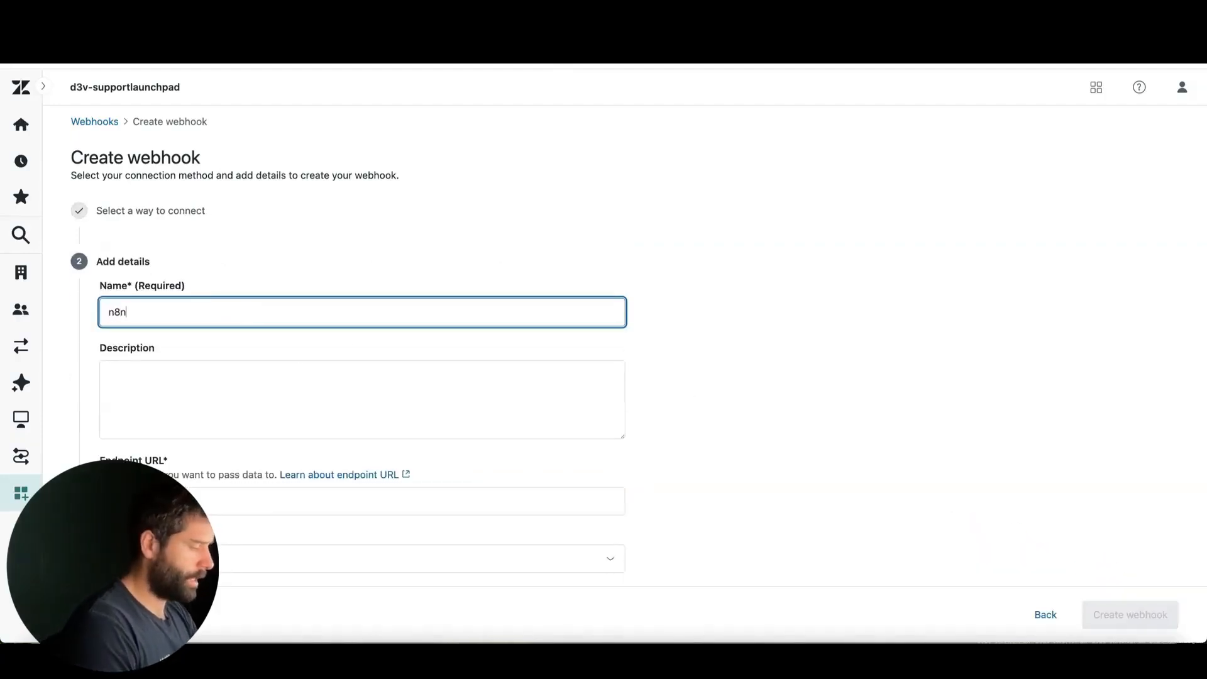
type("-webhjook")
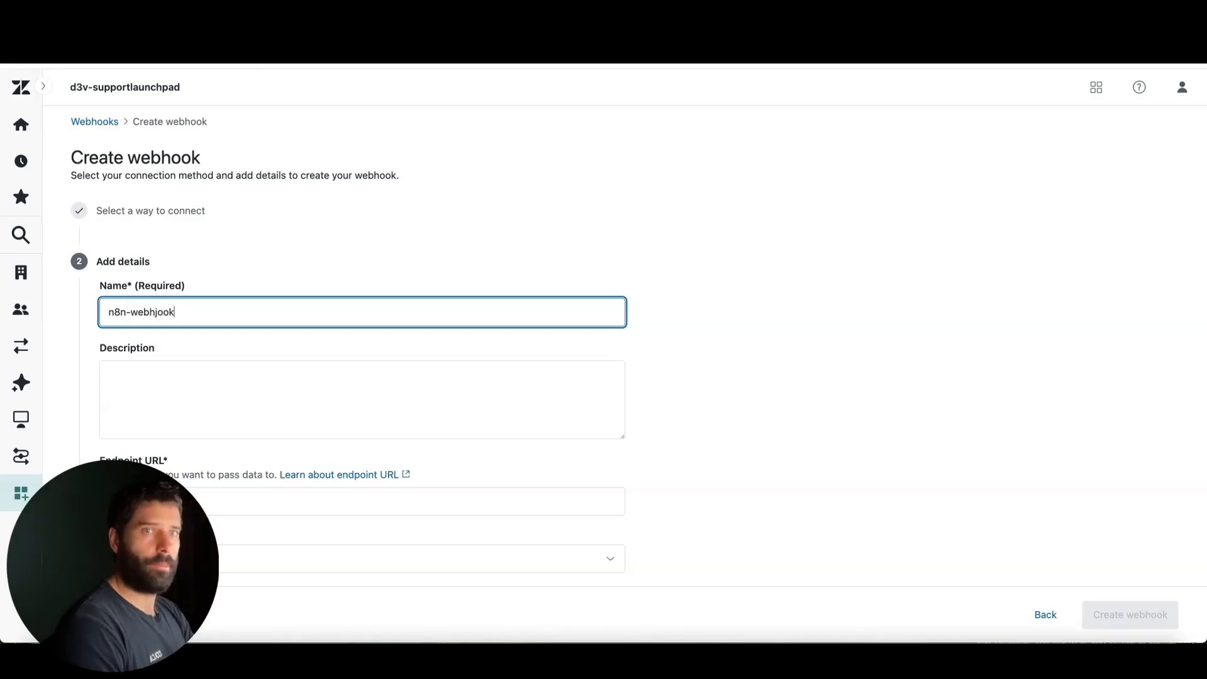
key("BackSpace")
key("BackSpace")
key("BackSpace")
key("BackSpace")
type("ook")
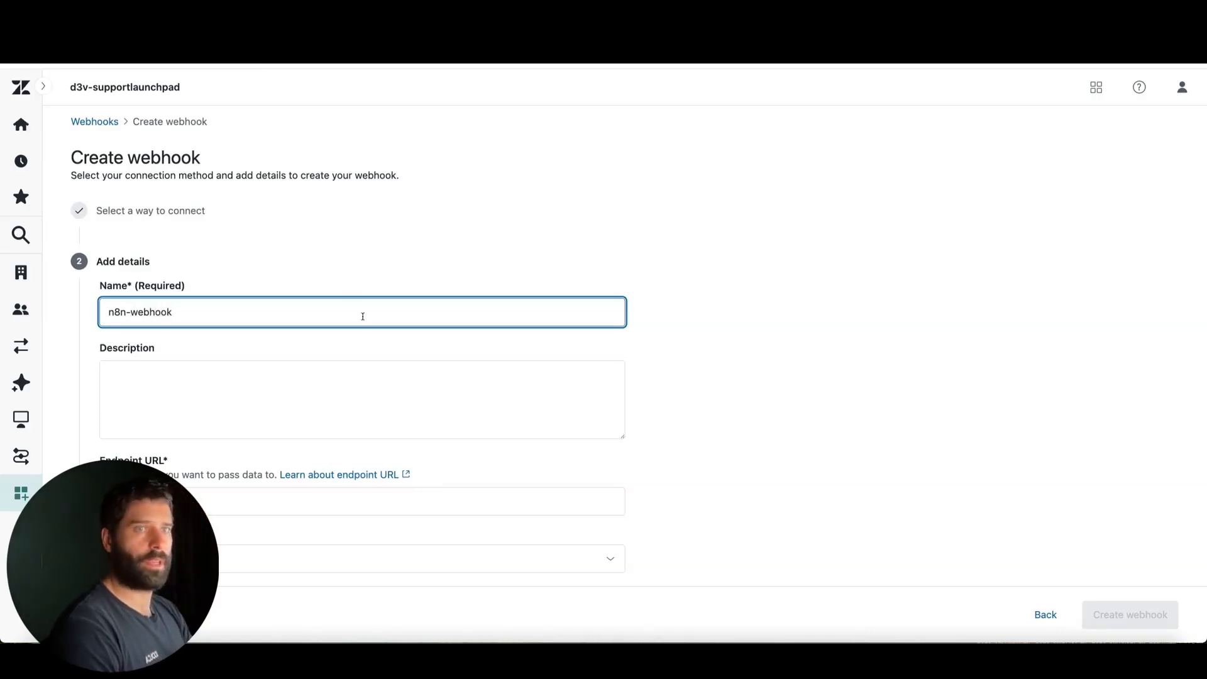
mouse_move(263, 215)
left_mouse_down()
mouse_move(195, 310)
mouse_move(205, 272)
mouse_move(179, 304)
mouse_move(192, 278)
mouse_move(193, 300)
mouse_move(158, 304)
left_mouse_up()
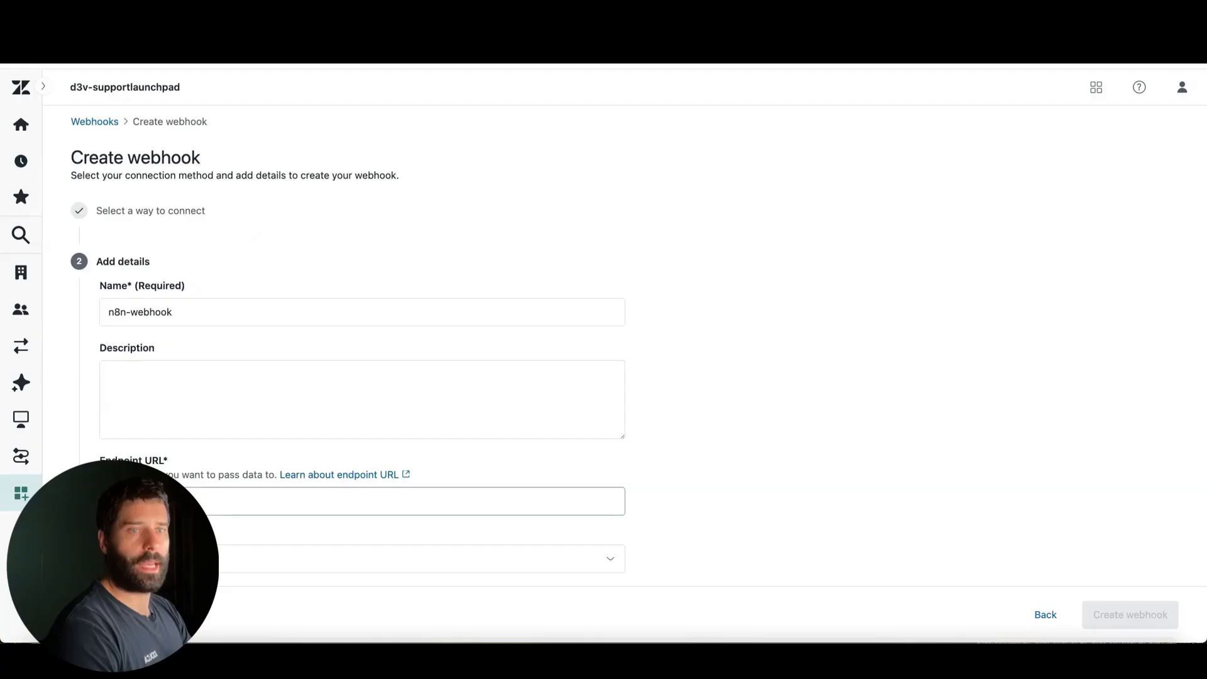
Copy the test URL from the n8n Webhook node and paste it as the Zendesk webhook's endpoint URL
scroll(157, 434, "down", 2)
left_click(182, 415)
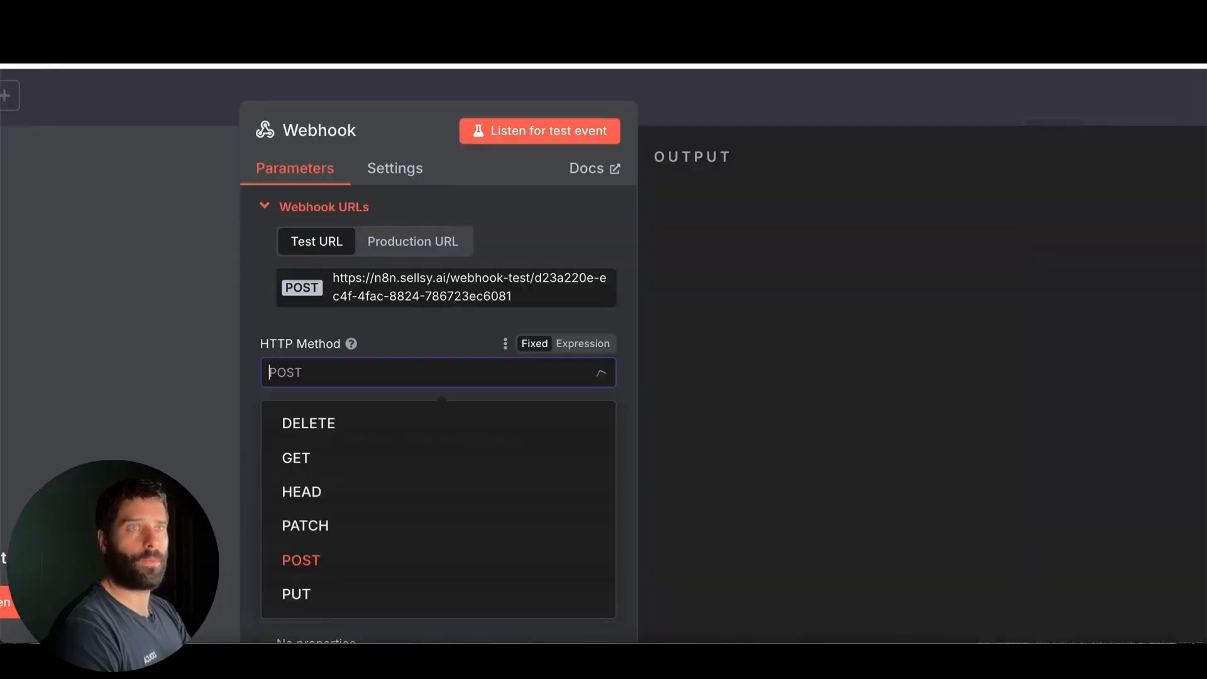
left_click(385, 283)
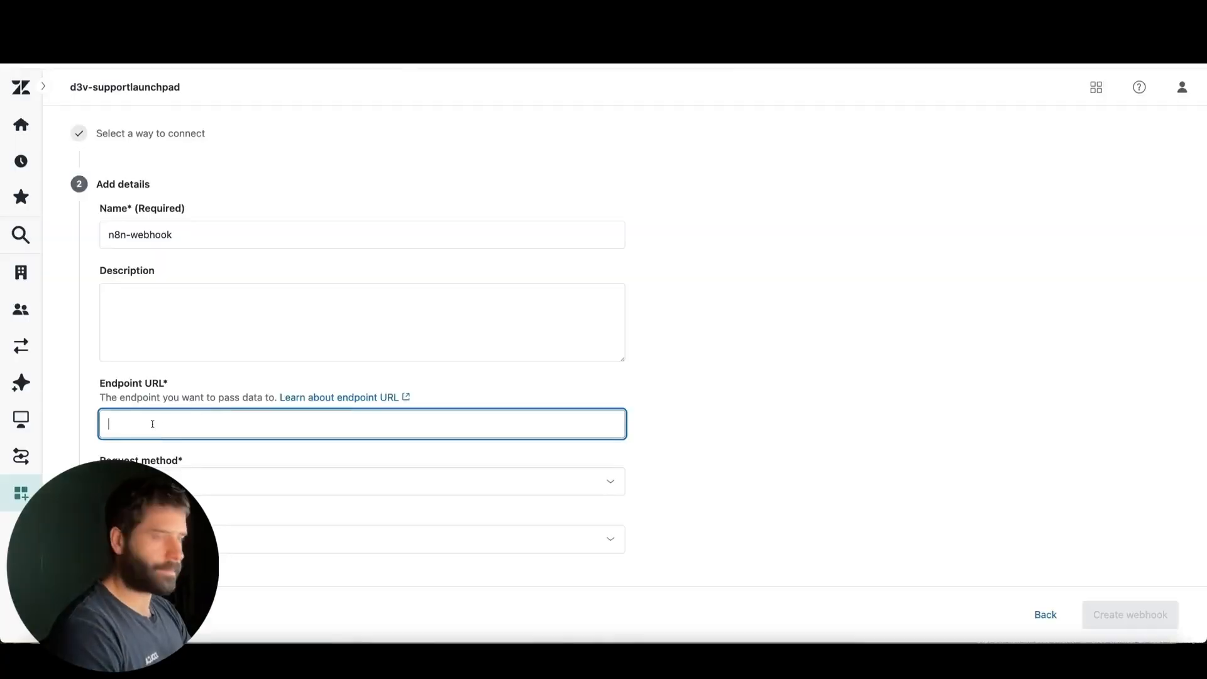
key("ctrl+v")
Open the webhook test, choose Custom test, and set its JSON body to "ticket_id": "12345"
scroll(264, 445, "down", 4)
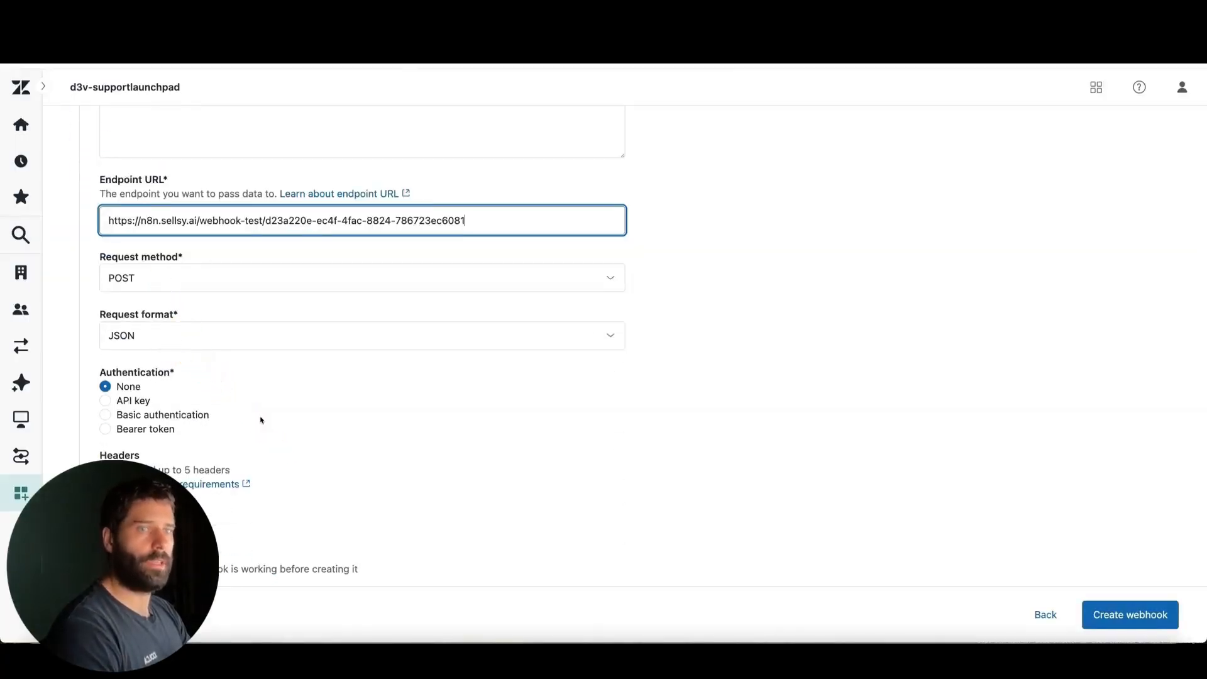
scroll(261, 420, "down", 2)
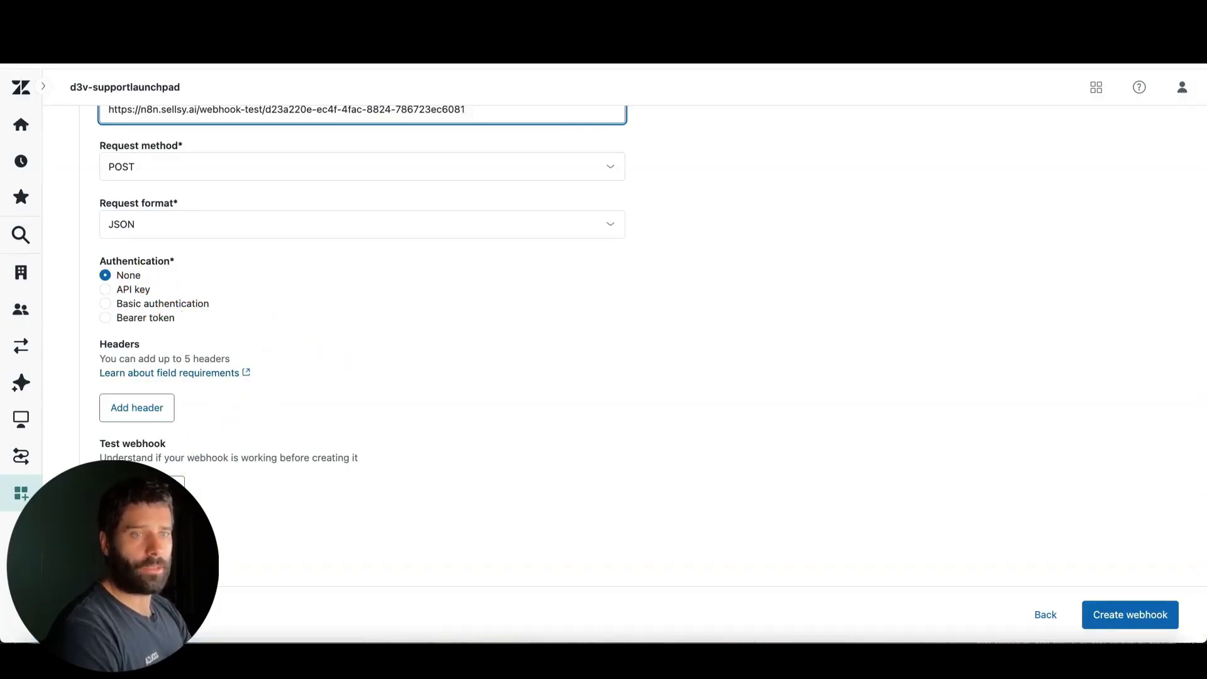
left_click(142, 484)
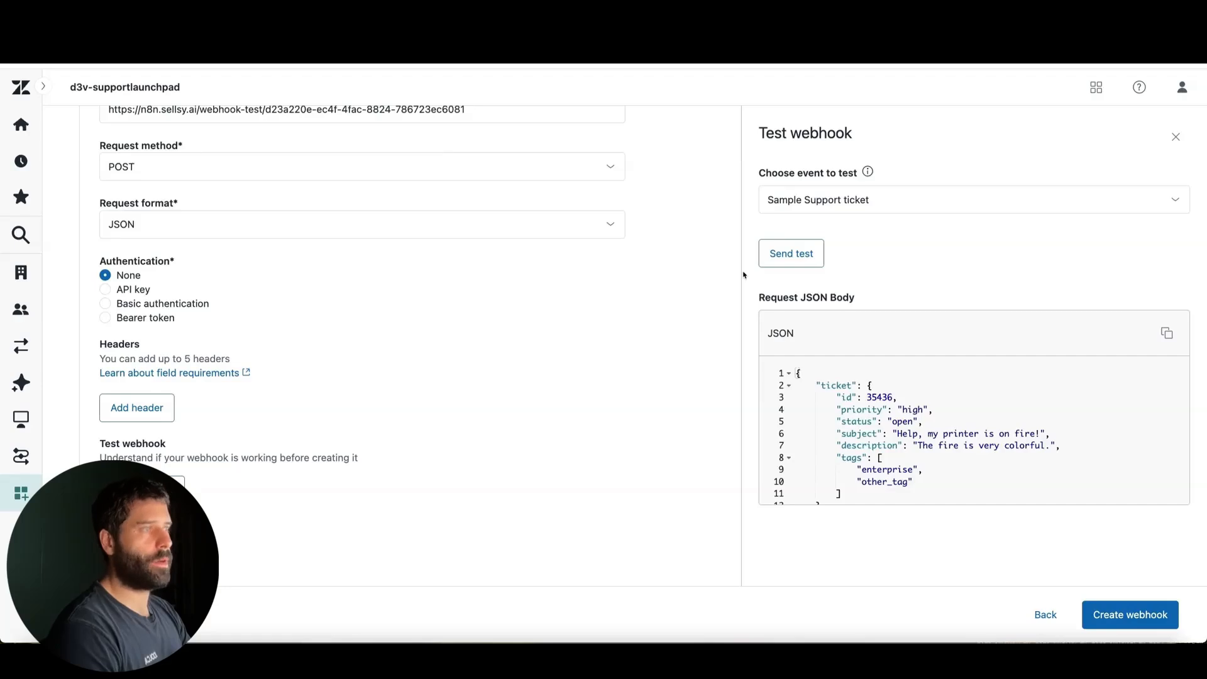
left_click(817, 200)
left_click(817, 274)
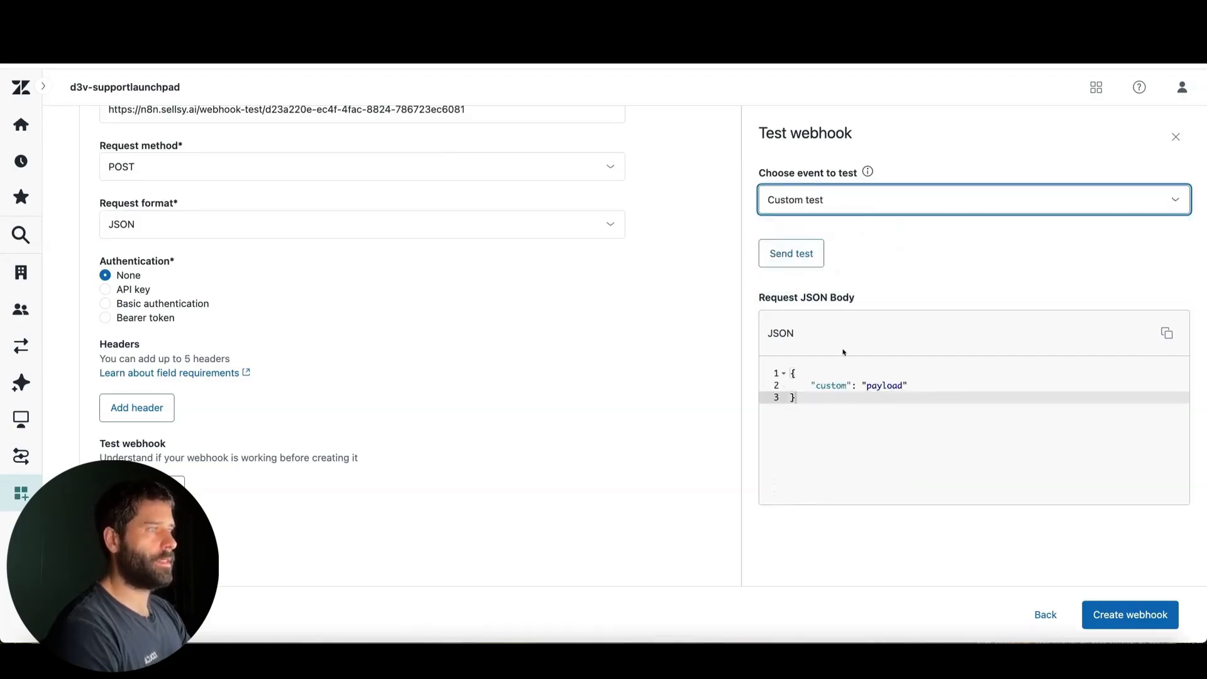
double_click(830, 385)
type("tick")
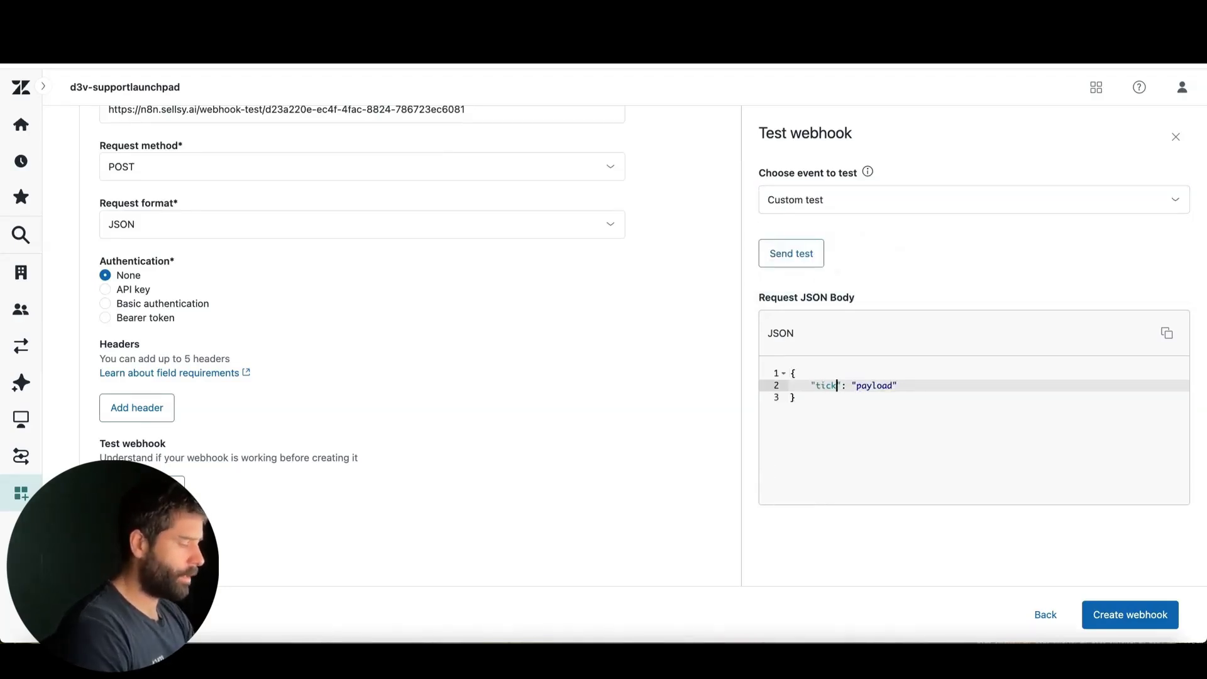
type("et_id")
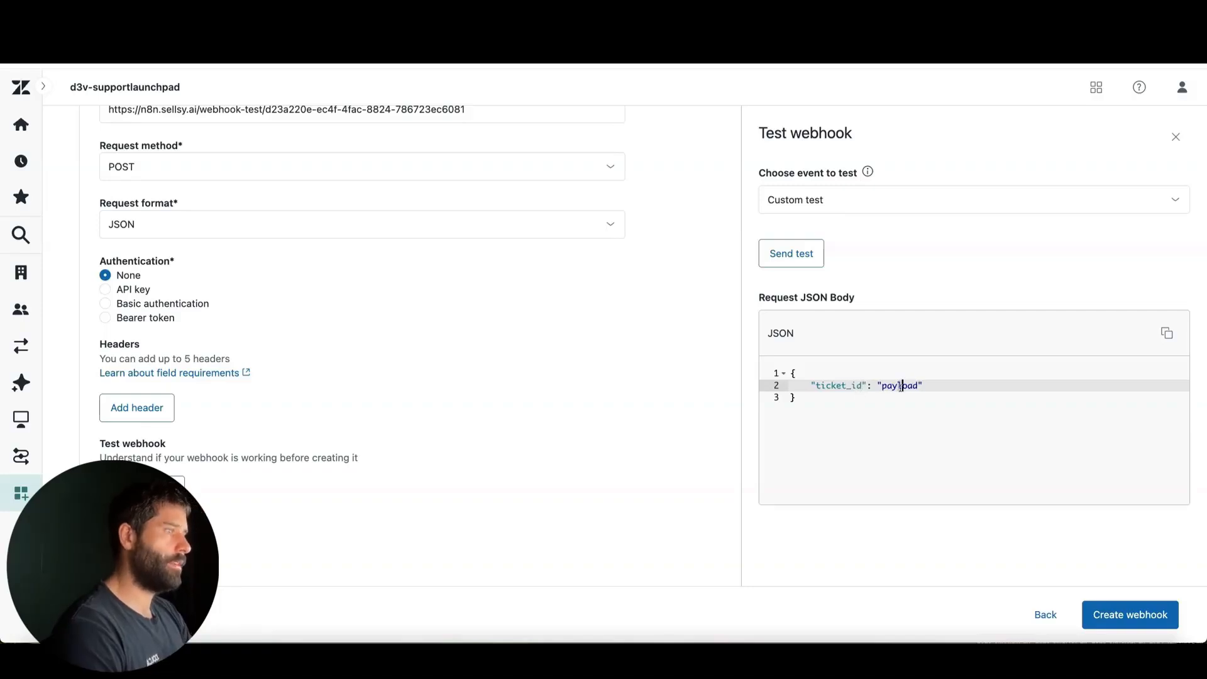
double_click(901, 386)
type("12345")
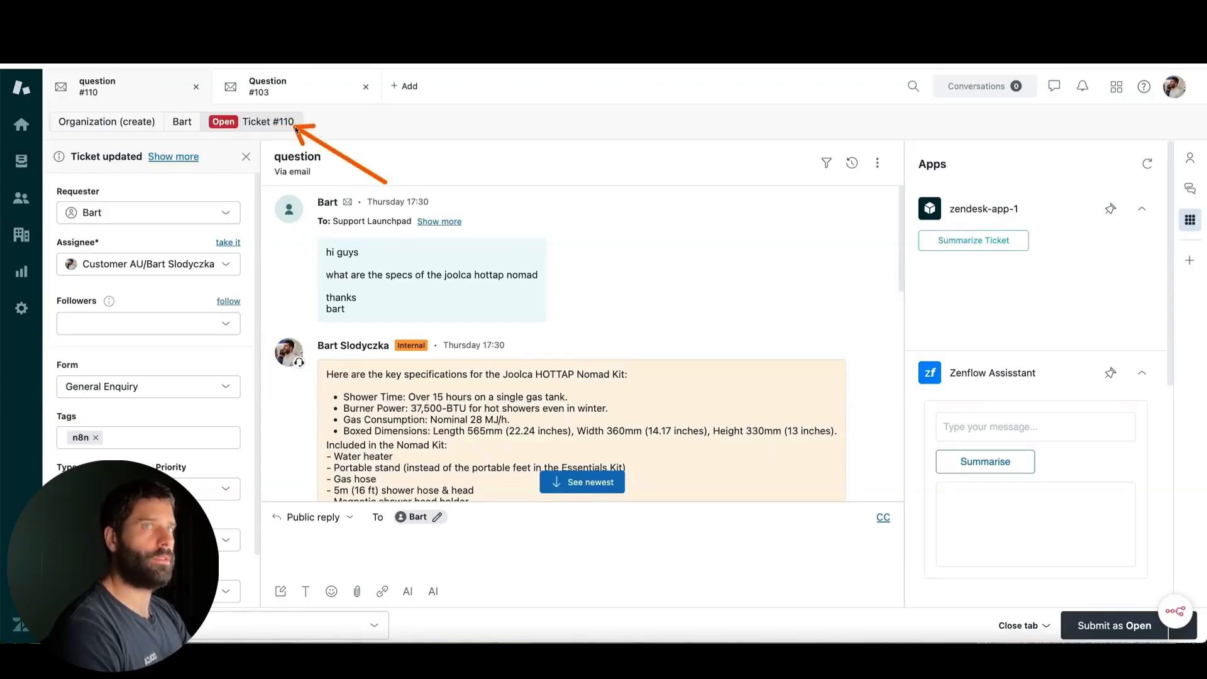
Take the number of the open Zendesk ticket and set ticket_id in the test's JSON body to "110"
double_click(296, 128)
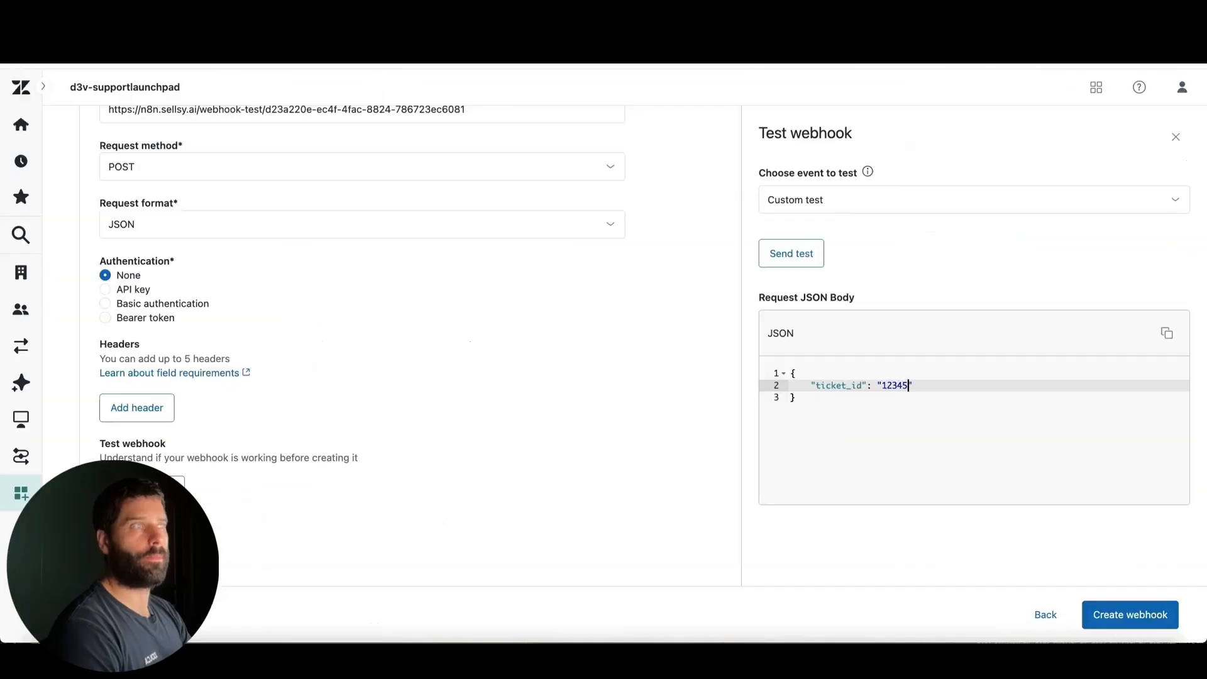
double_click(909, 384)
type("11")
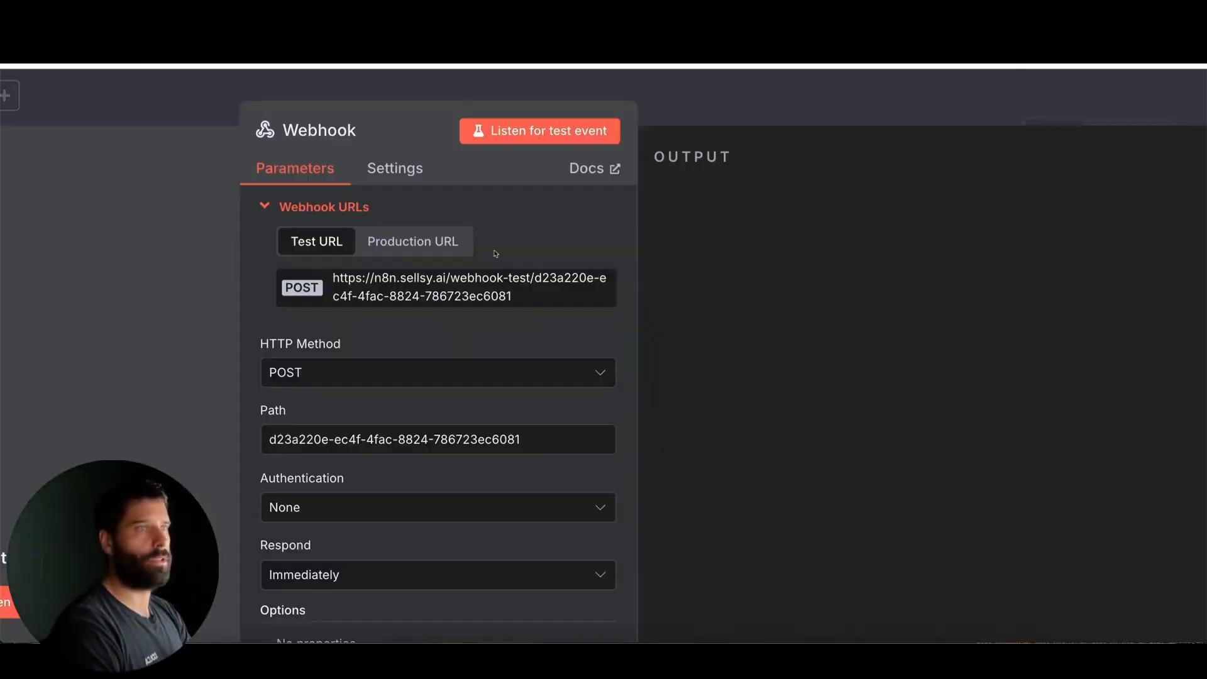
Check the n8n Webhook node, and review the customer's question and the AI agent's latest public reply in ticket #110
scroll(496, 254, "down", 5)
left_click(473, 89)
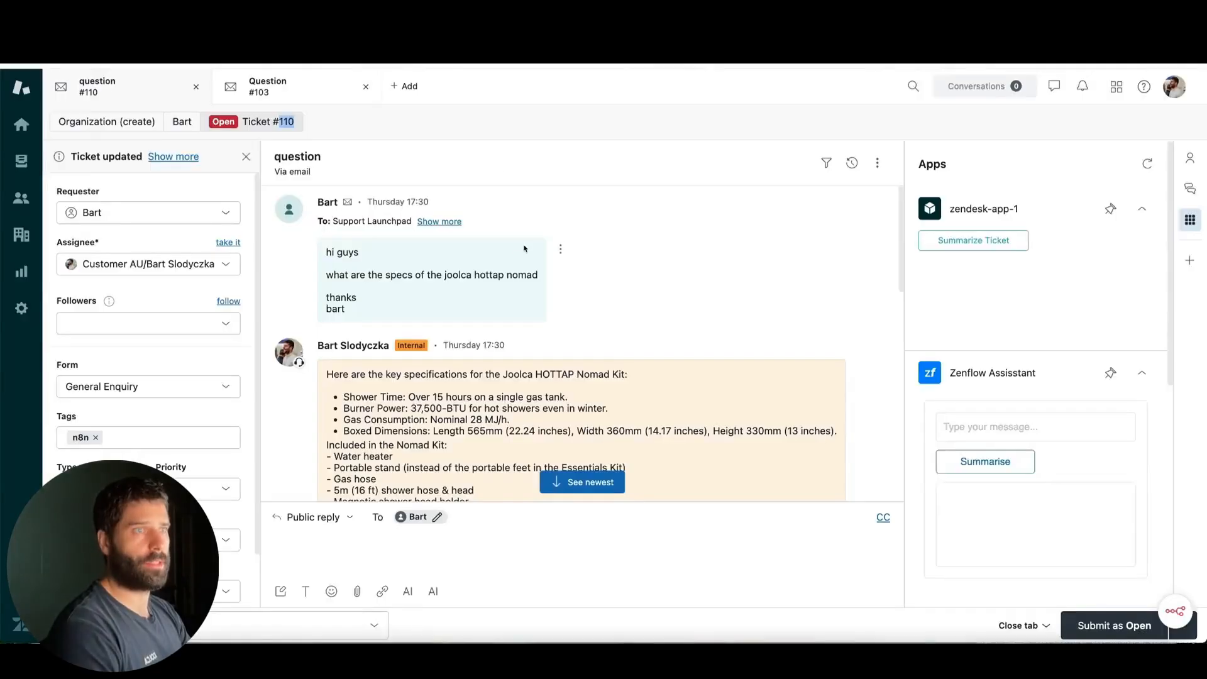
left_click_drag(751, 237, 490, 287)
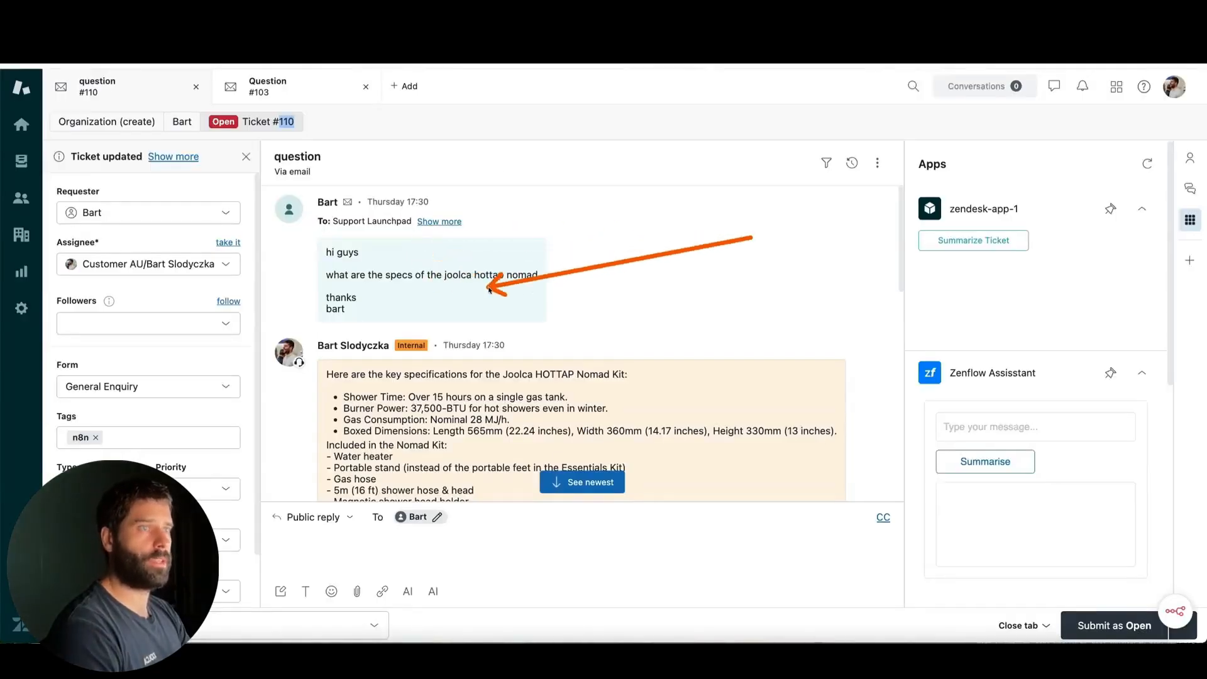
scroll(629, 283, "down", 10)
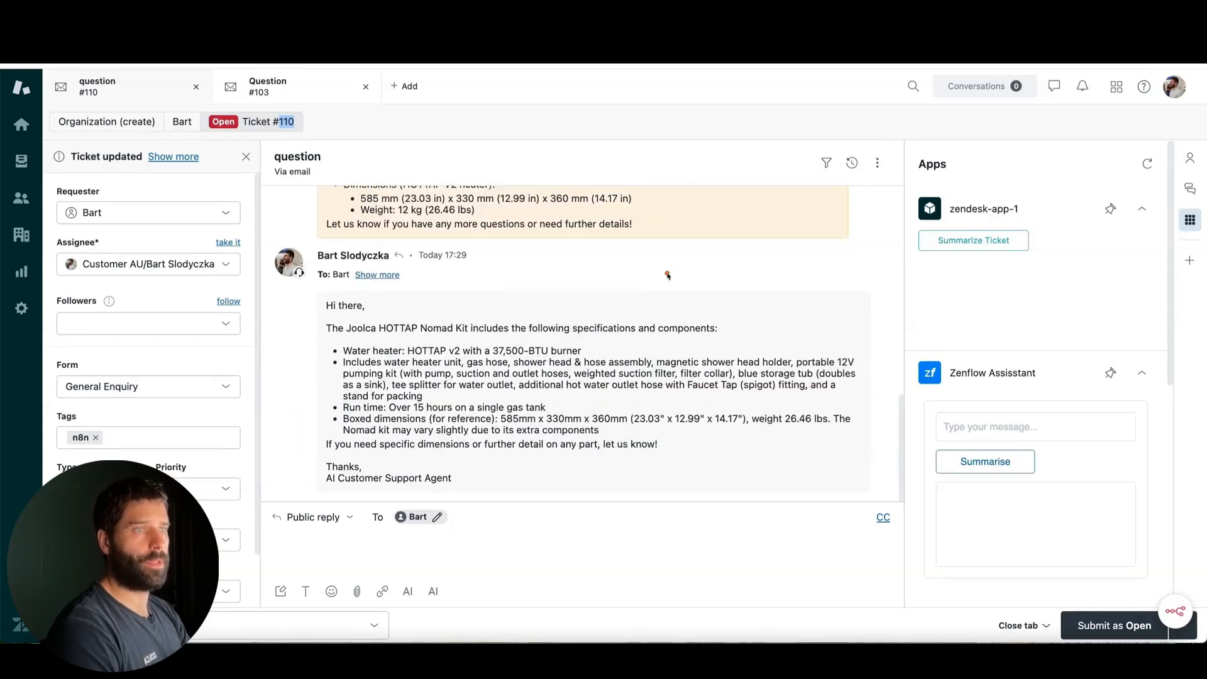
mouse_move(667, 275)
left_mouse_down()
mouse_move(440, 389)
mouse_move(513, 377)
mouse_move(507, 355)
left_mouse_up()
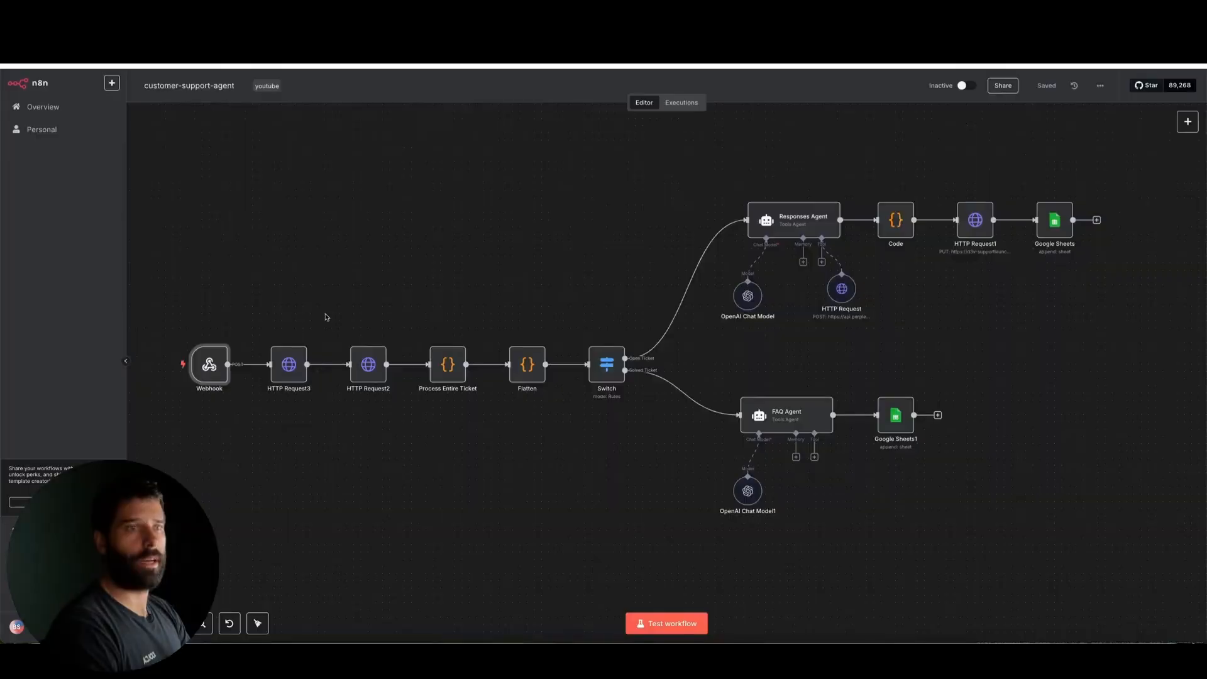
Start a test run of the customer-support-agent workflow in n8n, and send the custom test from the Zendesk webhook
left_click(667, 624)
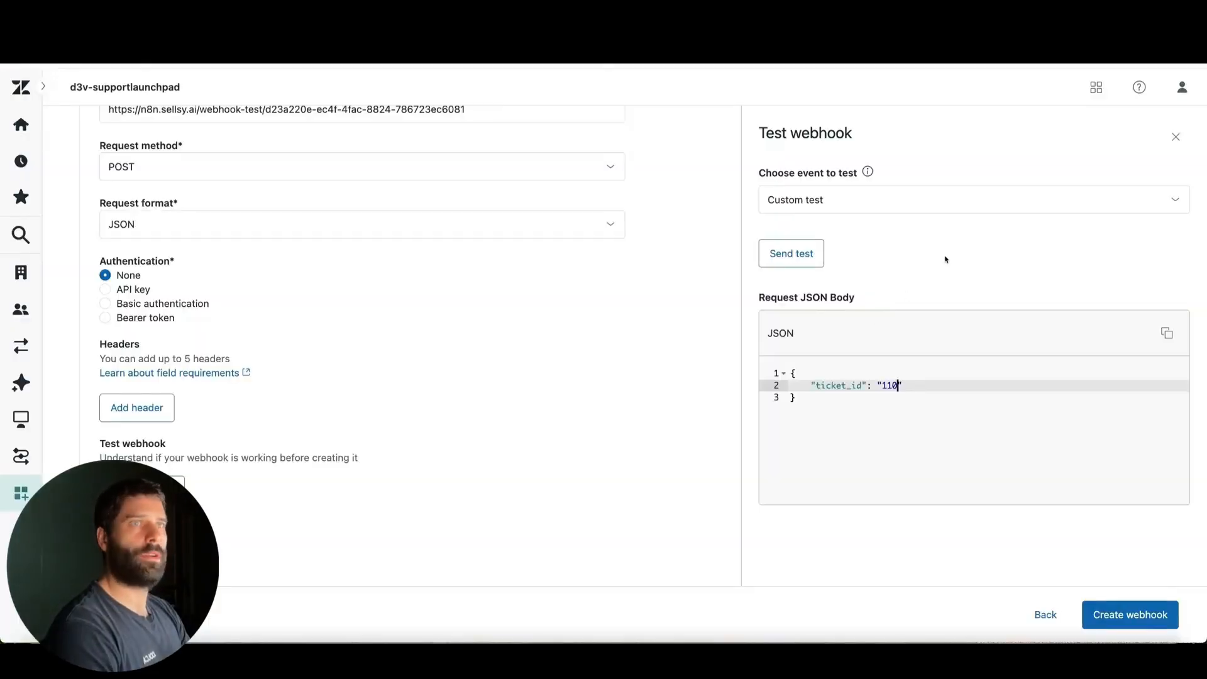
left_click(803, 255)
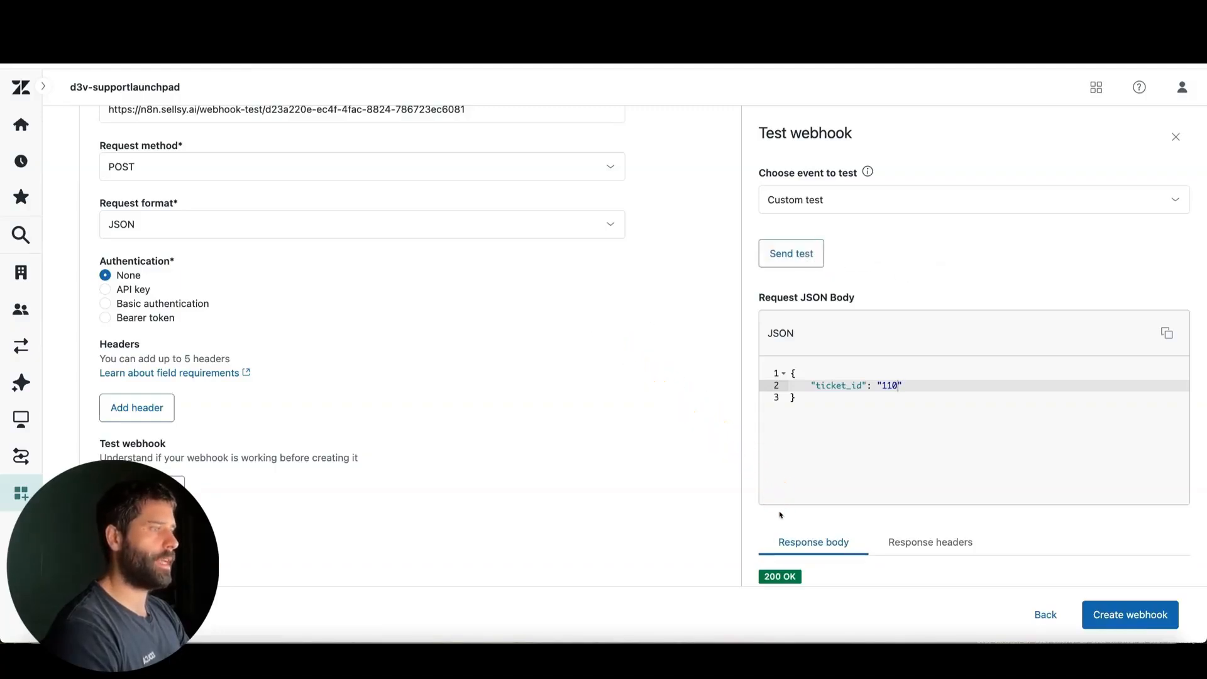
Check the webhook test's response in Zendesk, and inspect the ticket_id received in the n8n Webhook node's output
scroll(780, 514, "down", 4)
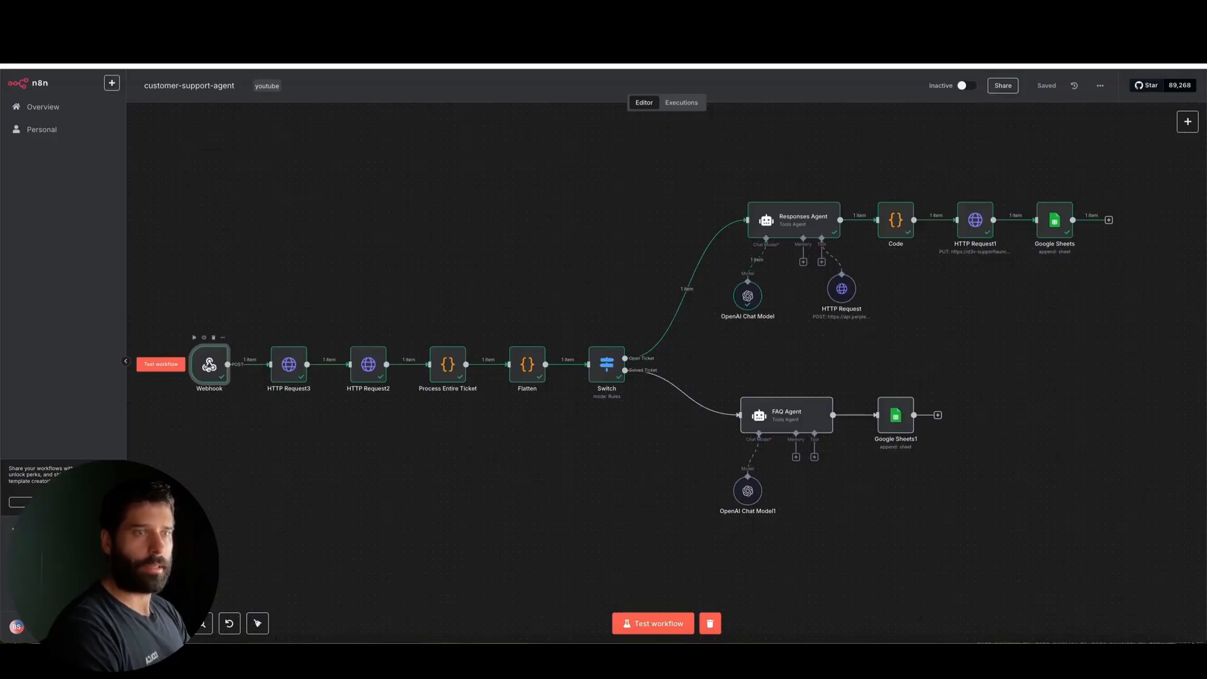
double_click(209, 364)
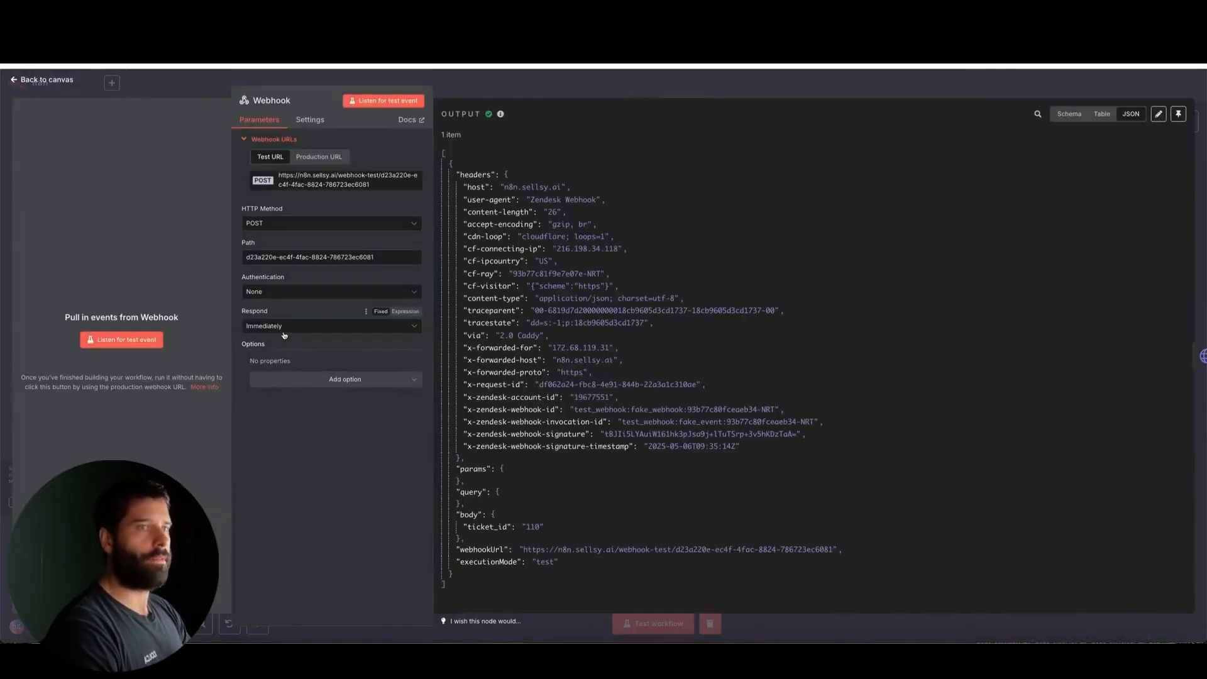
scroll(510, 372, "down", 1)
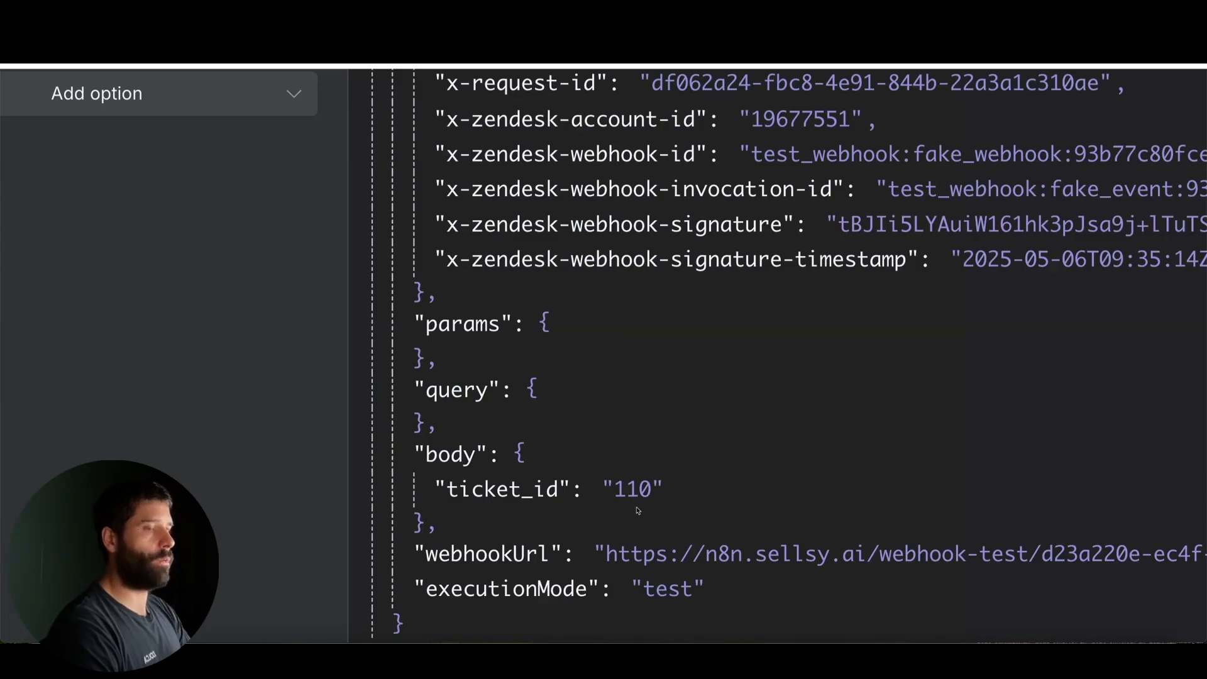
double_click(657, 488)
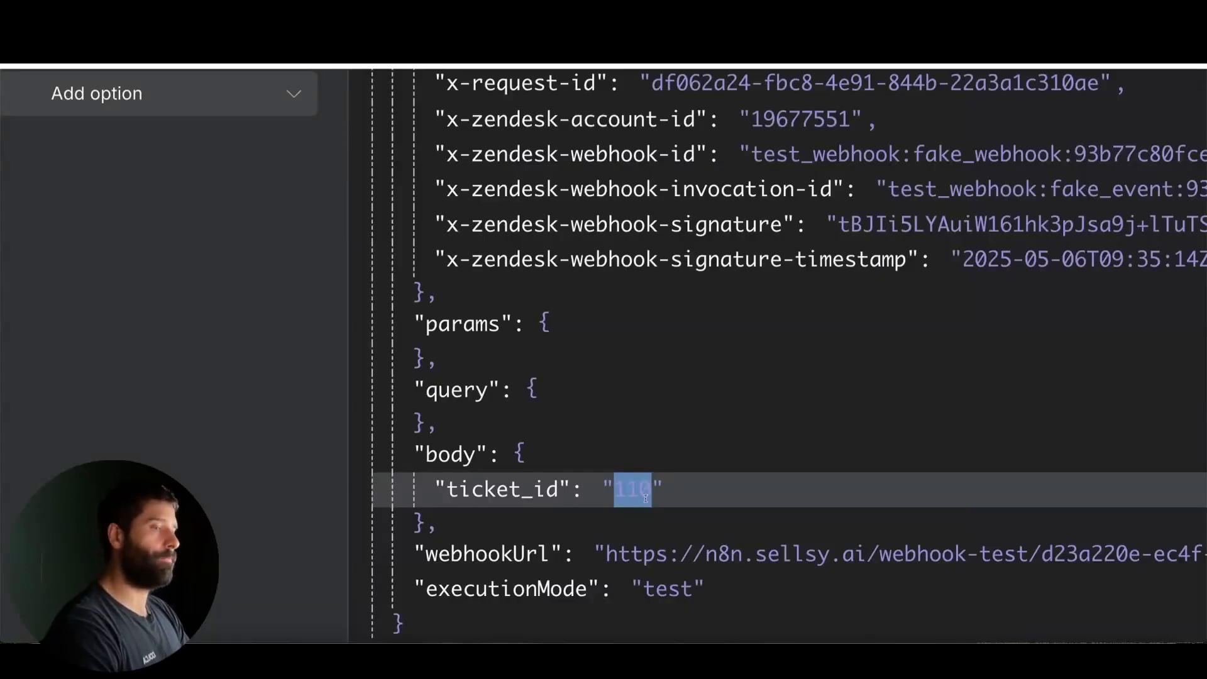
left_click_drag(654, 497, 621, 492)
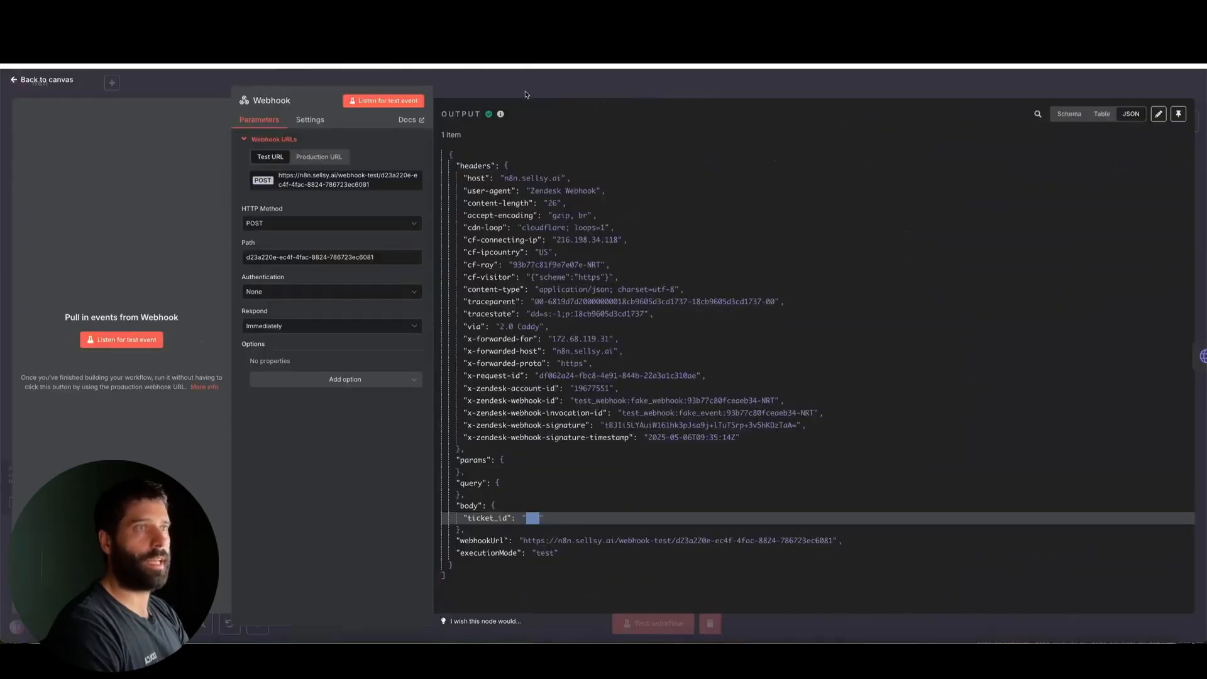
left_click(527, 94)
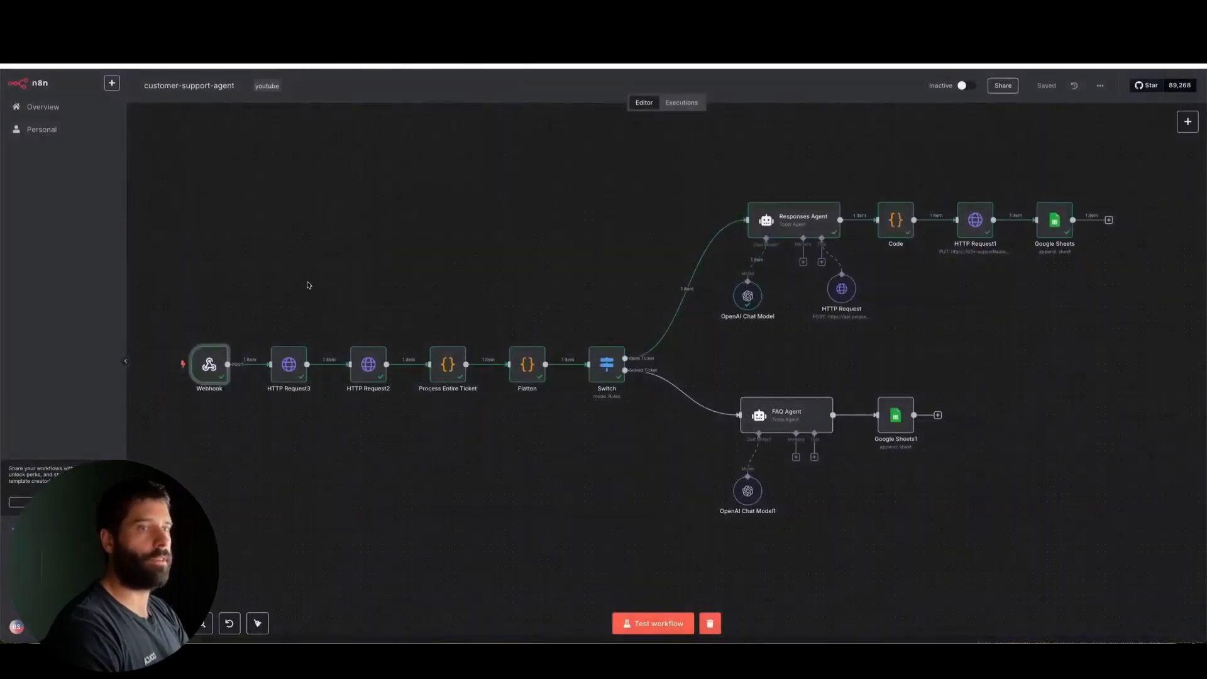
Open the HTTP Request3 node and examine the Zendesk subdomain in its ticket request URL
double_click(289, 364)
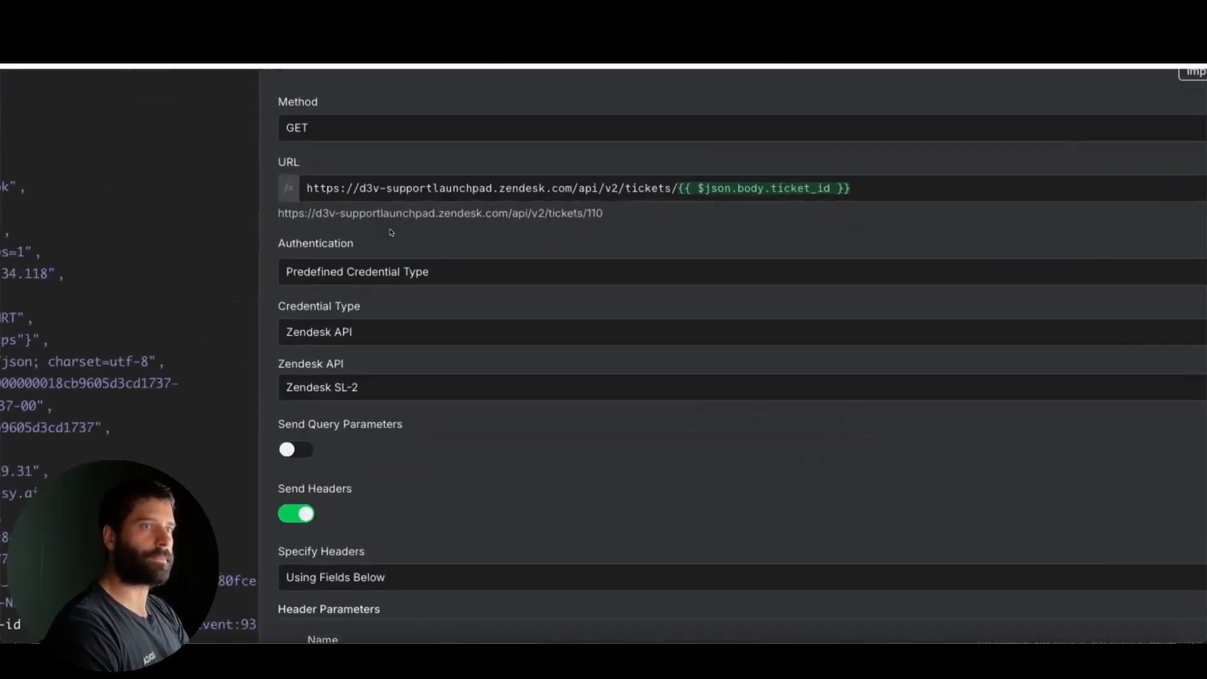
left_click_drag(493, 189, 362, 190)
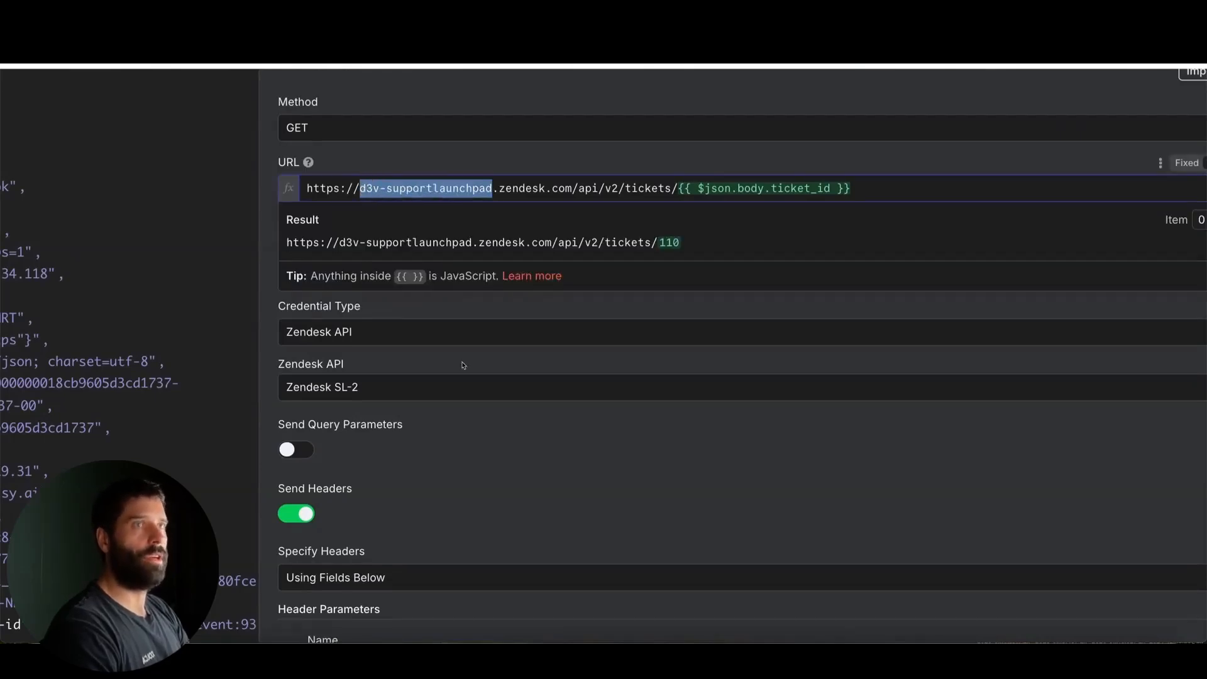
left_click_drag(571, 189, 311, 187)
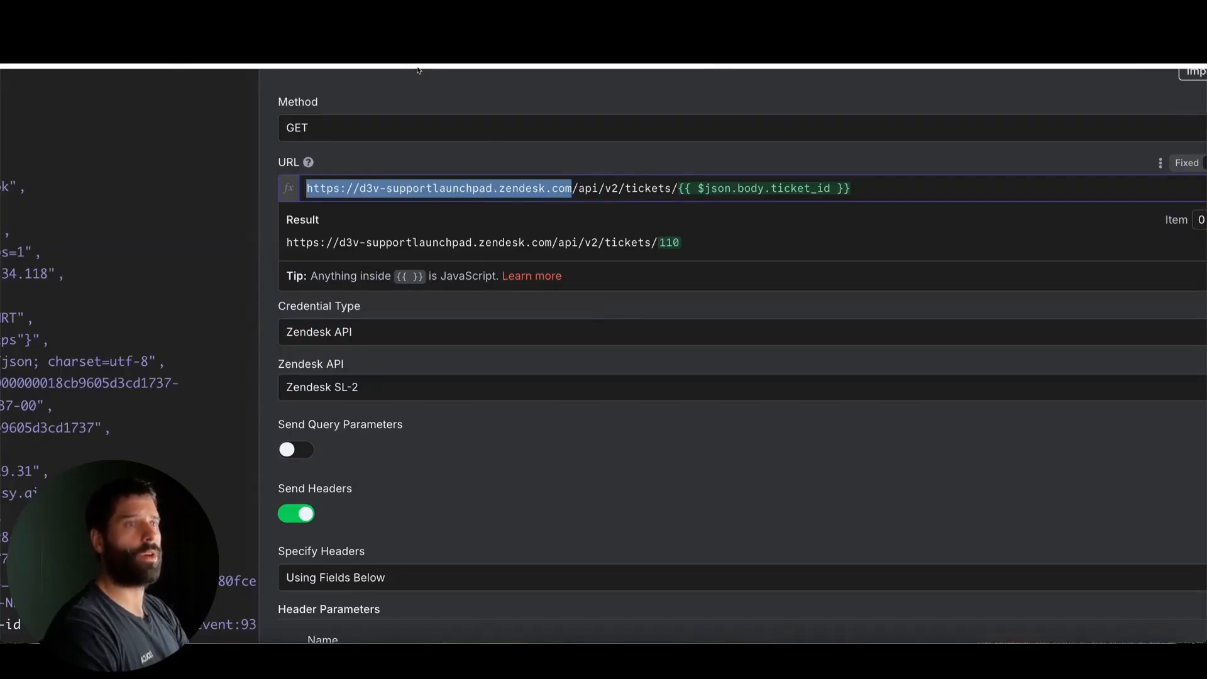
double_click(468, 185)
left_click_drag(468, 186, 366, 188)
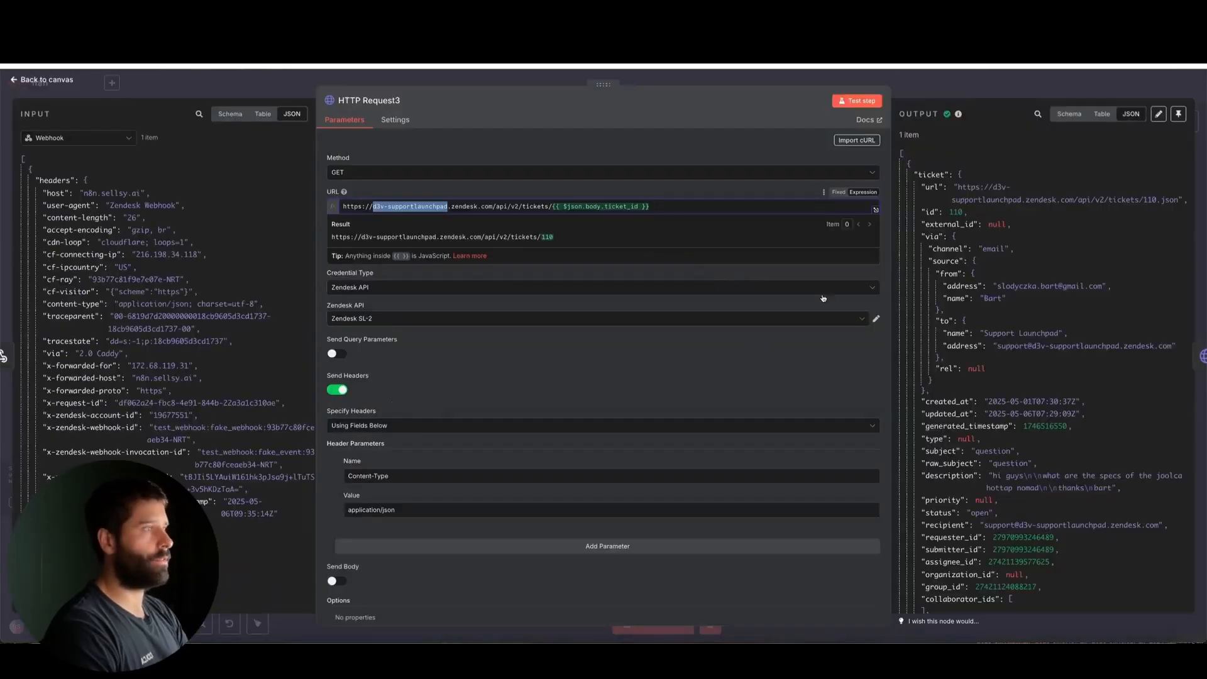
left_click(969, 85)
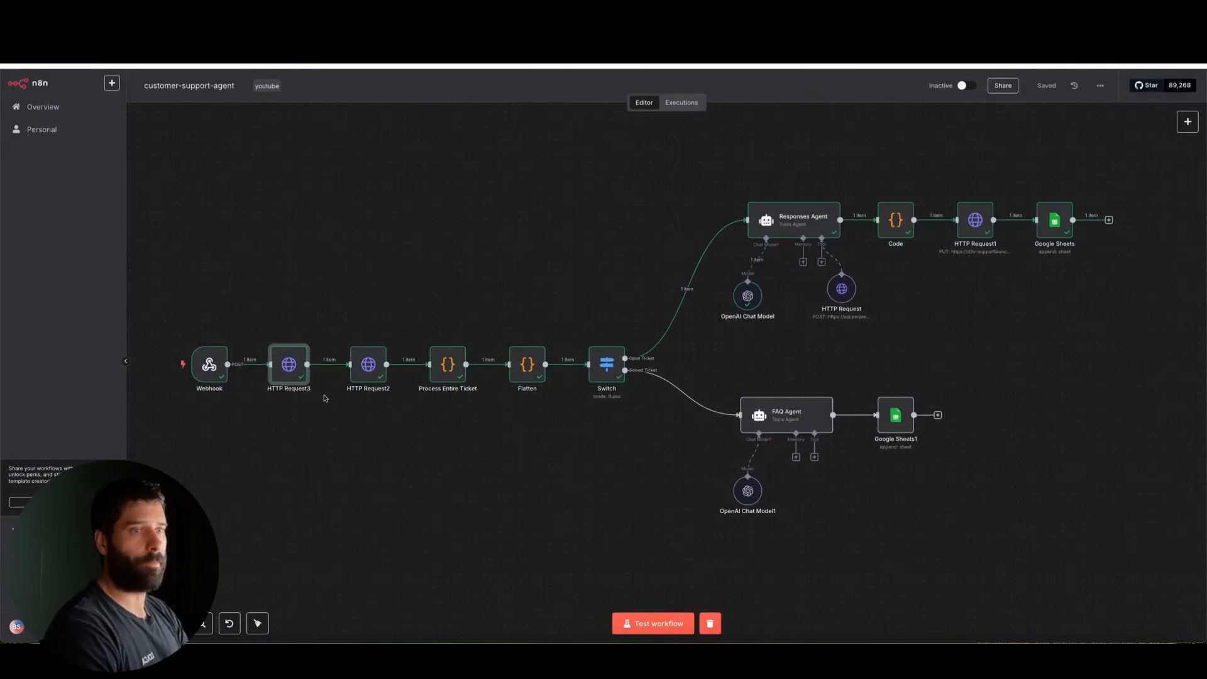
Review the HTTP Request2 node's settings and its request URL for the ticket's comments
scroll(325, 397, "up", 5)
scroll(324, 397, "left", 3)
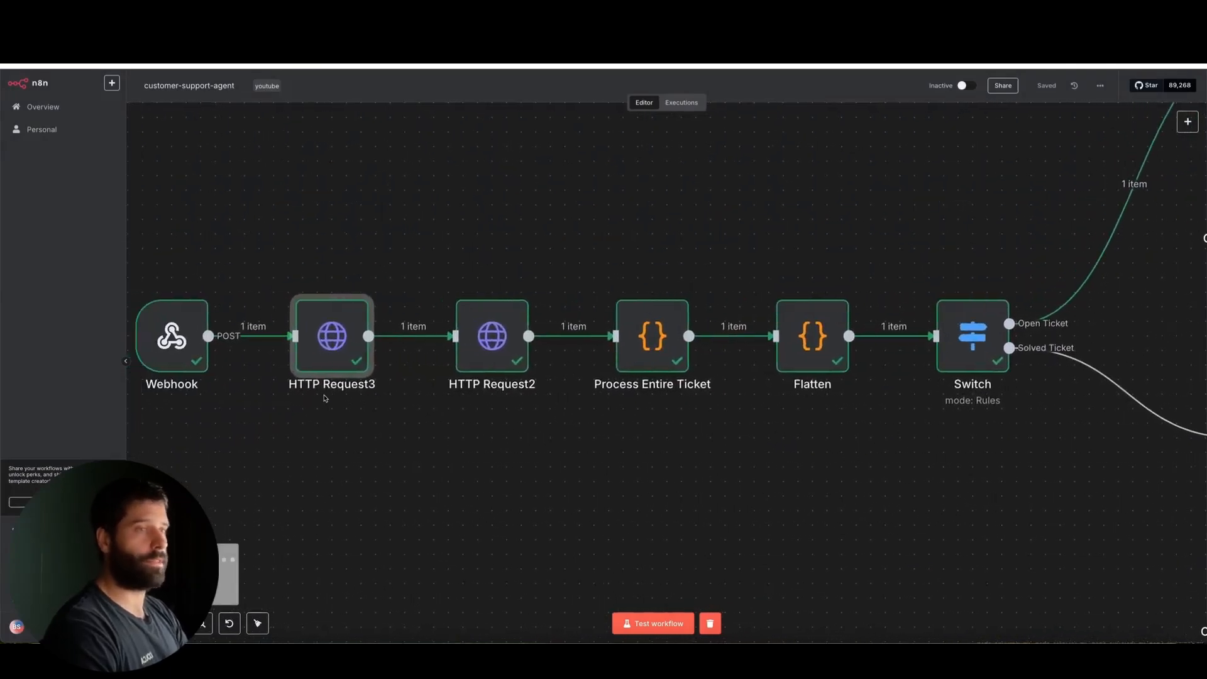
left_click(486, 330)
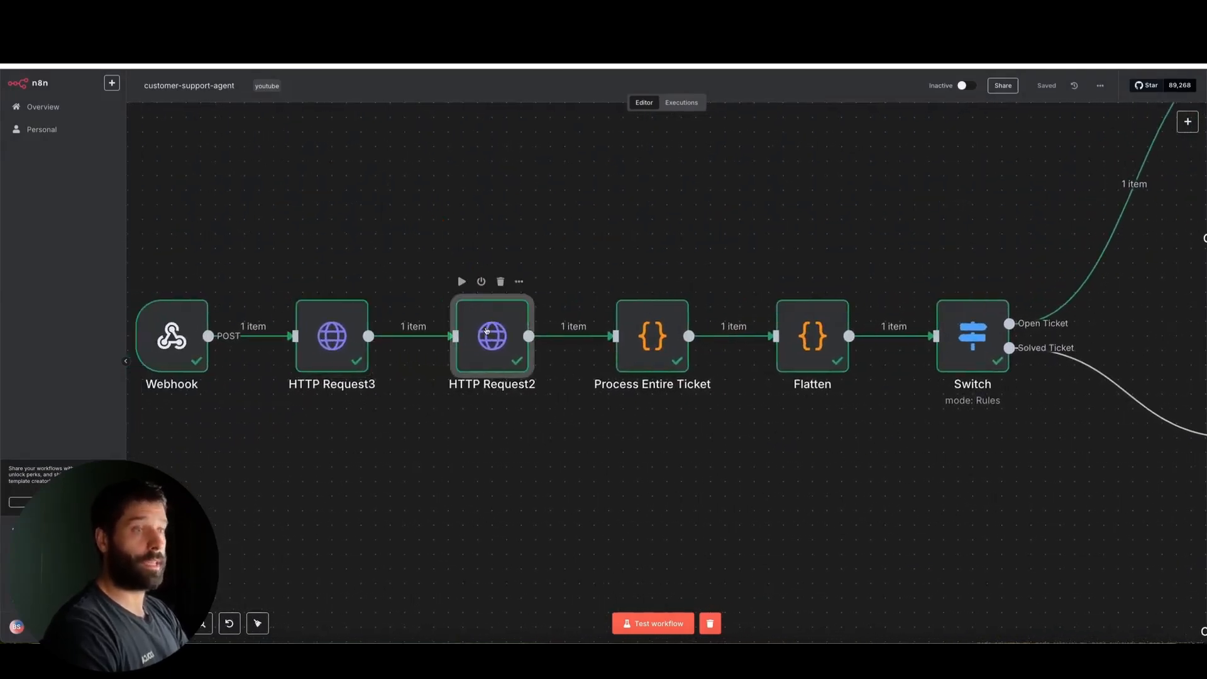
double_click(486, 330)
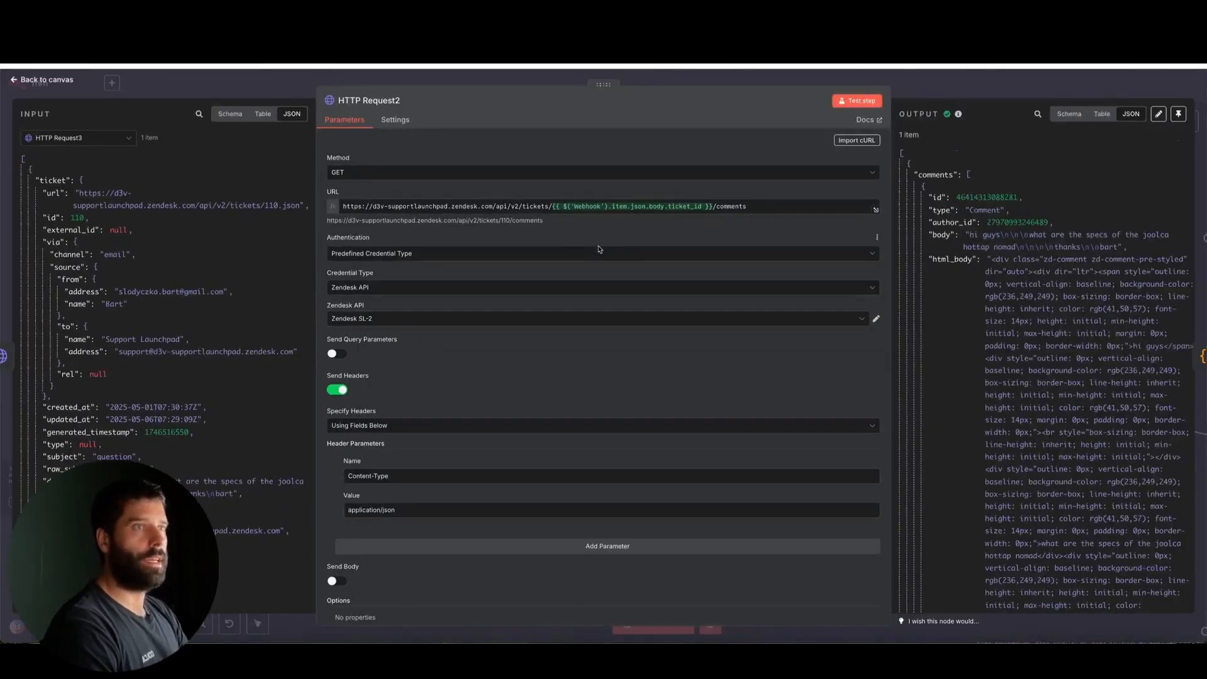
left_click(316, 79)
Reopen the HTTP Request3 node and read through the ticket data in its output
left_click(328, 348)
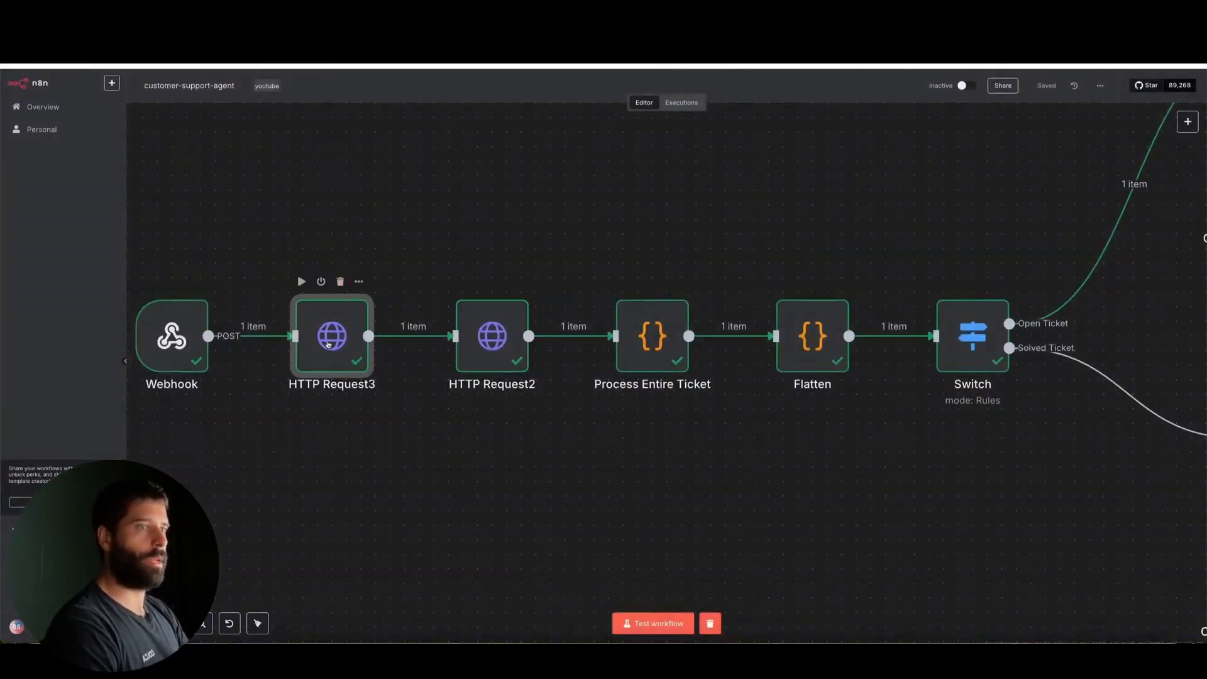
double_click(328, 347)
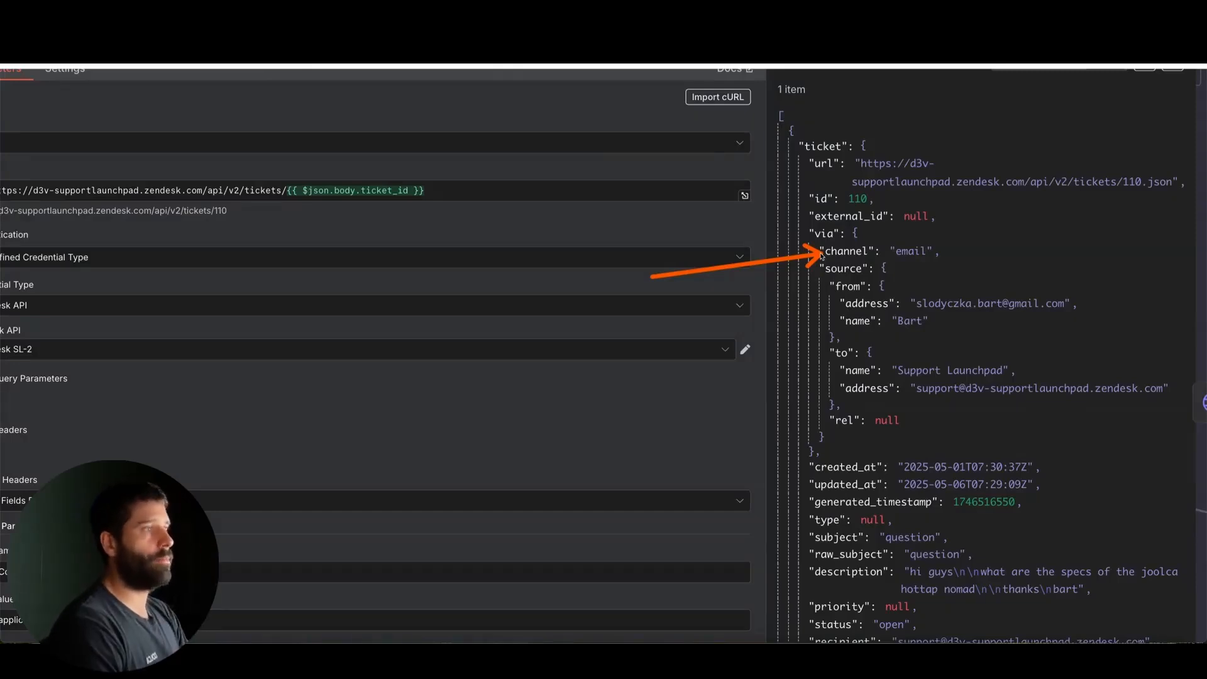
scroll(733, 323, "down", 2)
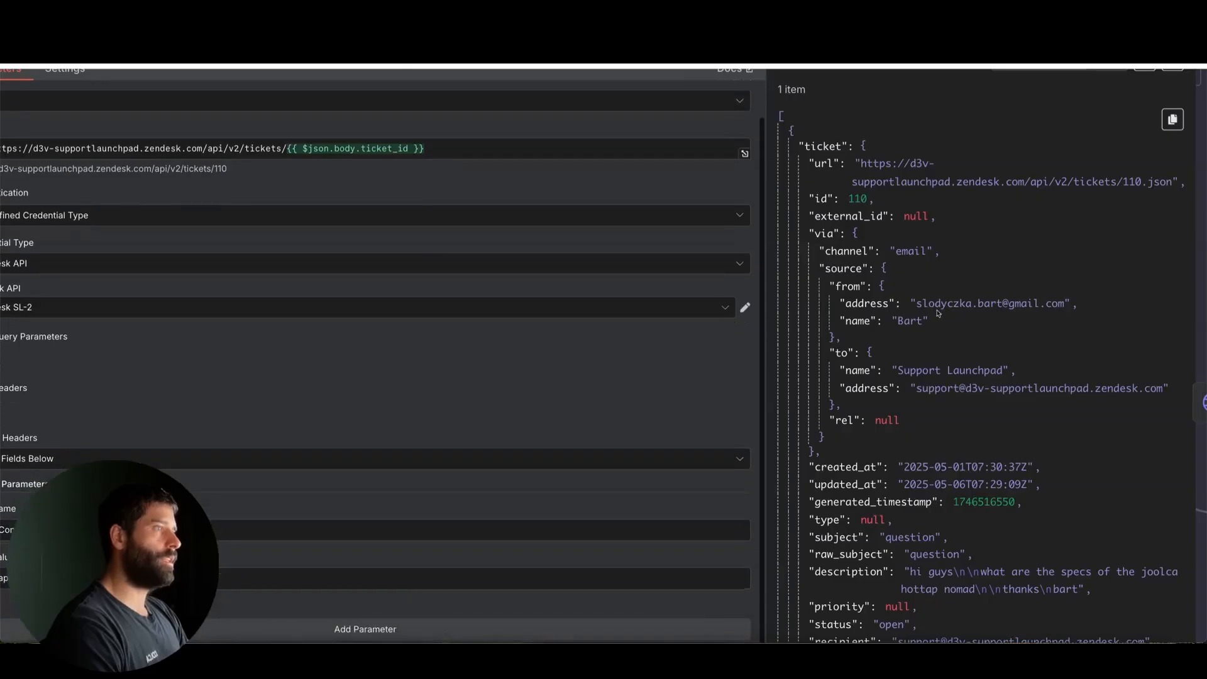
mouse_move(721, 327)
left_mouse_down()
mouse_move(875, 247)
mouse_move(888, 252)
mouse_move(830, 251)
mouse_move(857, 304)
mouse_move(840, 327)
mouse_move(855, 342)
mouse_move(842, 314)
mouse_move(856, 388)
left_mouse_up()
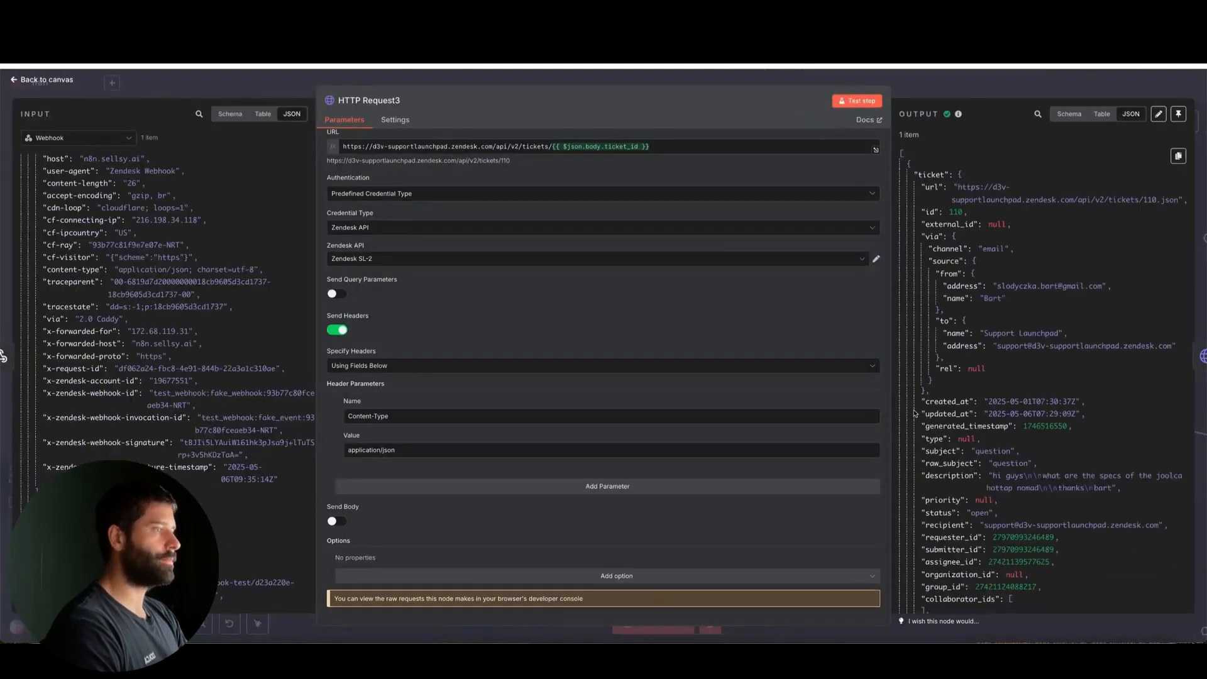
scroll(979, 442, "down", 10)
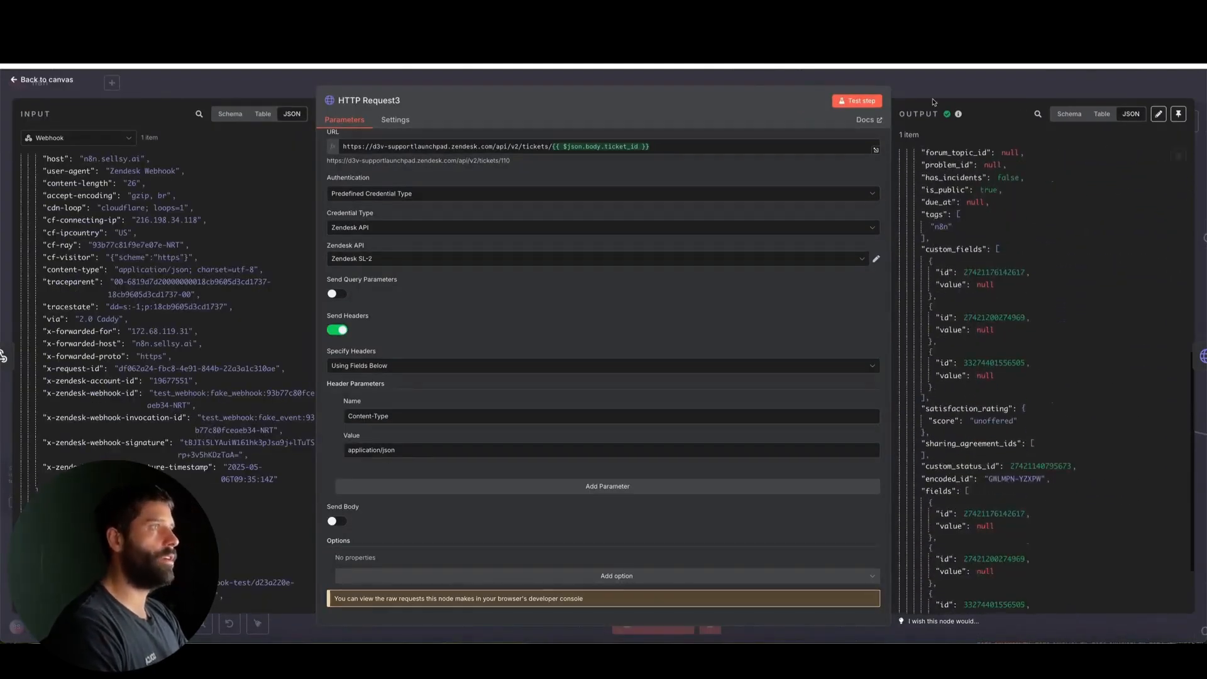
key("Escape")
Reopen the HTTP Request2 node and look over the comment data it returns
mouse_move(443, 205)
left_mouse_down()
mouse_move(342, 318)
mouse_move(472, 318)
mouse_move(487, 330)
left_mouse_up()
double_click(488, 329)
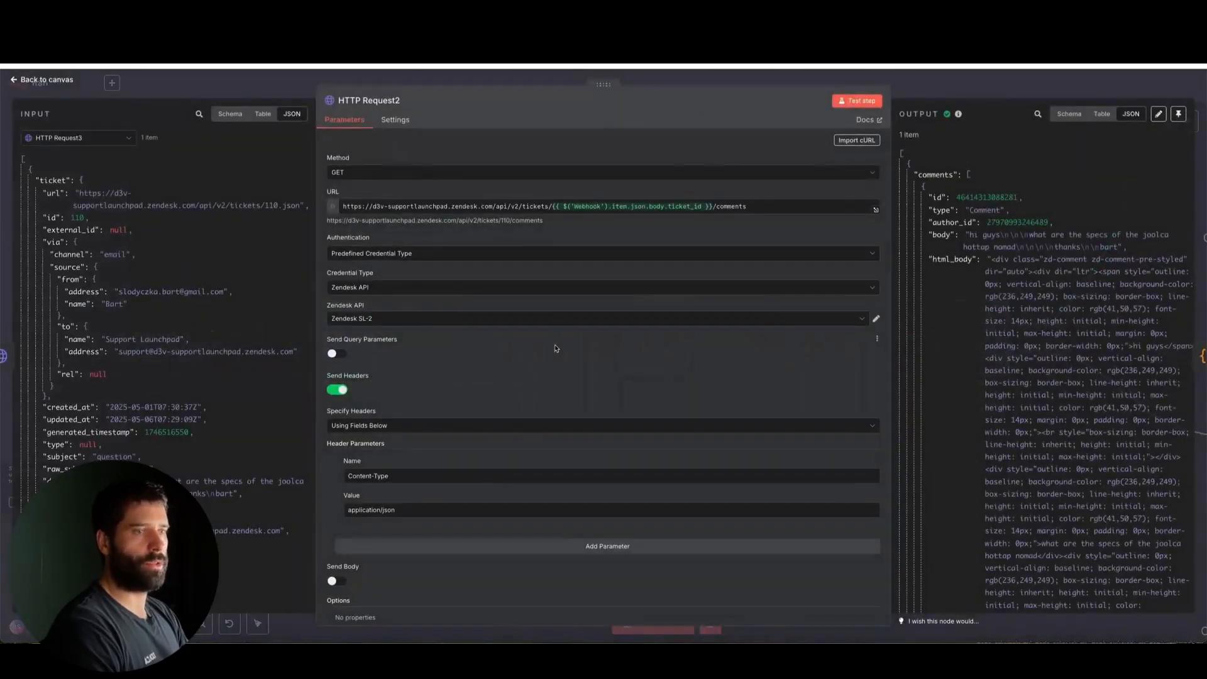
scroll(553, 347, "down", 2)
mouse_move(227, 415)
left_mouse_down()
mouse_move(330, 432)
mouse_move(337, 308)
mouse_move(354, 270)
mouse_move(374, 501)
left_mouse_up()
key("Escape")
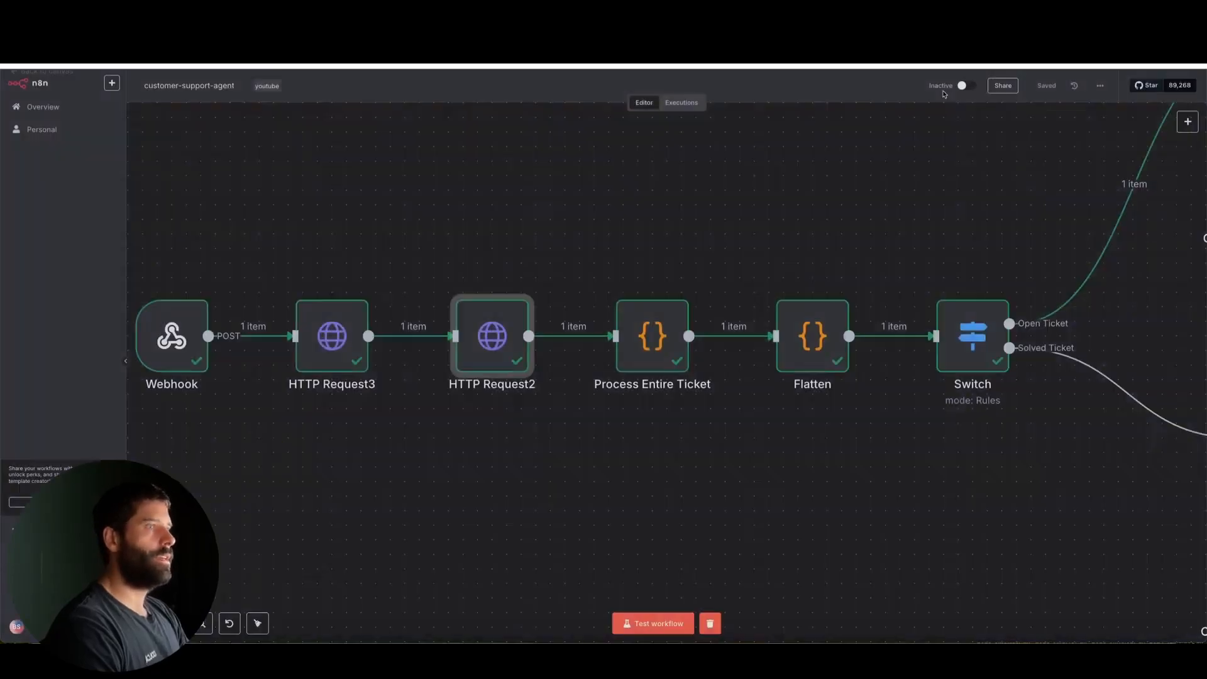
Open the Process Entire Ticket code node and examine its JavaScript for filtering out internal notes from the ticket comments
mouse_move(730, 192)
left_mouse_down()
mouse_move(655, 296)
mouse_move(657, 318)
left_mouse_up()
double_click(656, 317)
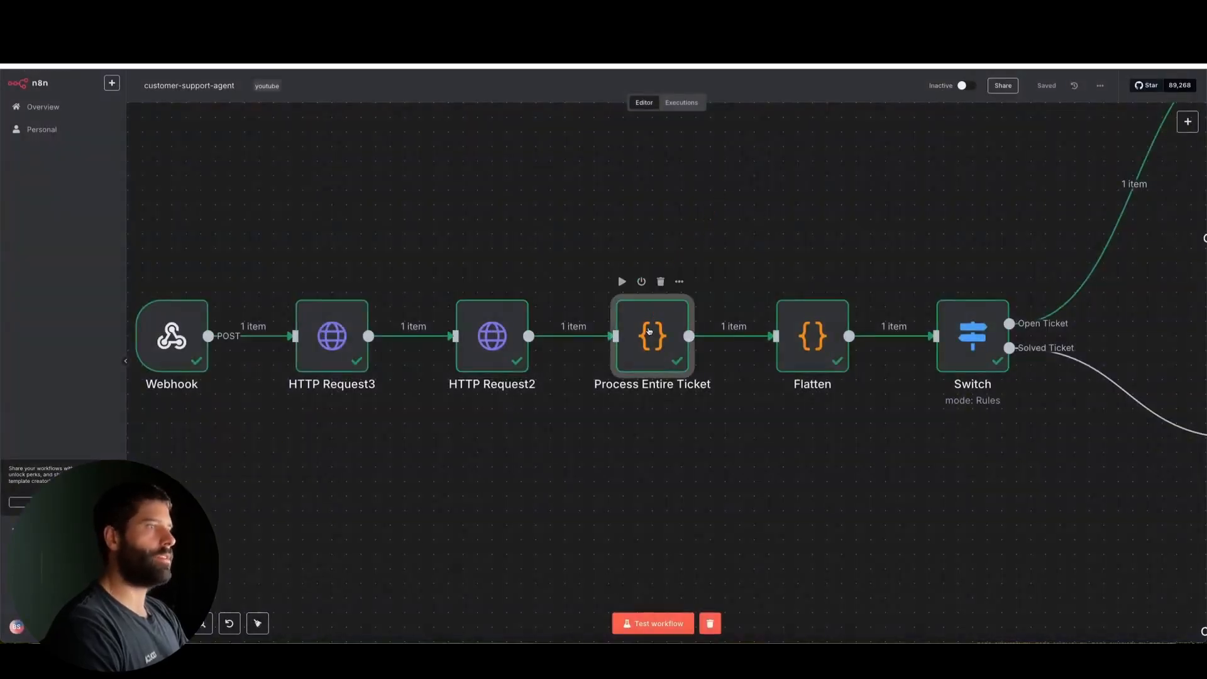
mouse_move(591, 338)
left_mouse_down()
mouse_move(364, 251)
mouse_move(237, 182)
mouse_move(231, 383)
mouse_move(585, 323)
mouse_move(818, 229)
mouse_move(805, 247)
left_mouse_up()
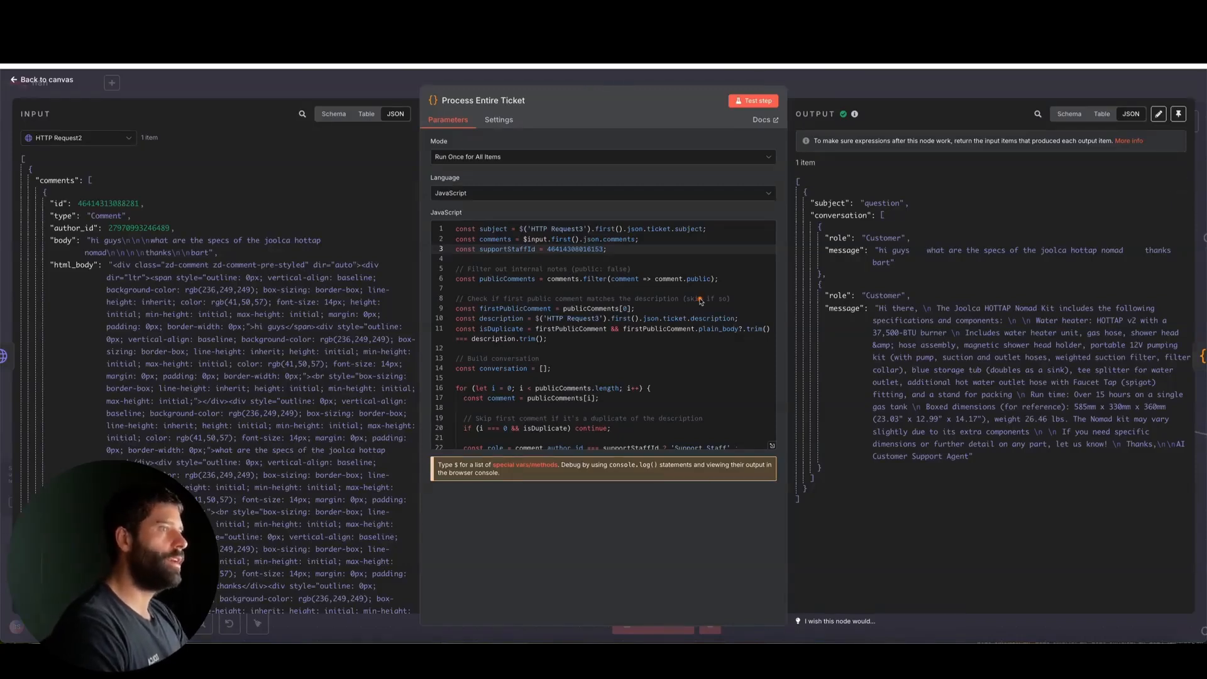
mouse_move(577, 328)
left_mouse_down()
mouse_move(277, 236)
mouse_move(230, 432)
mouse_move(318, 195)
mouse_move(321, 324)
mouse_move(553, 289)
left_mouse_up()
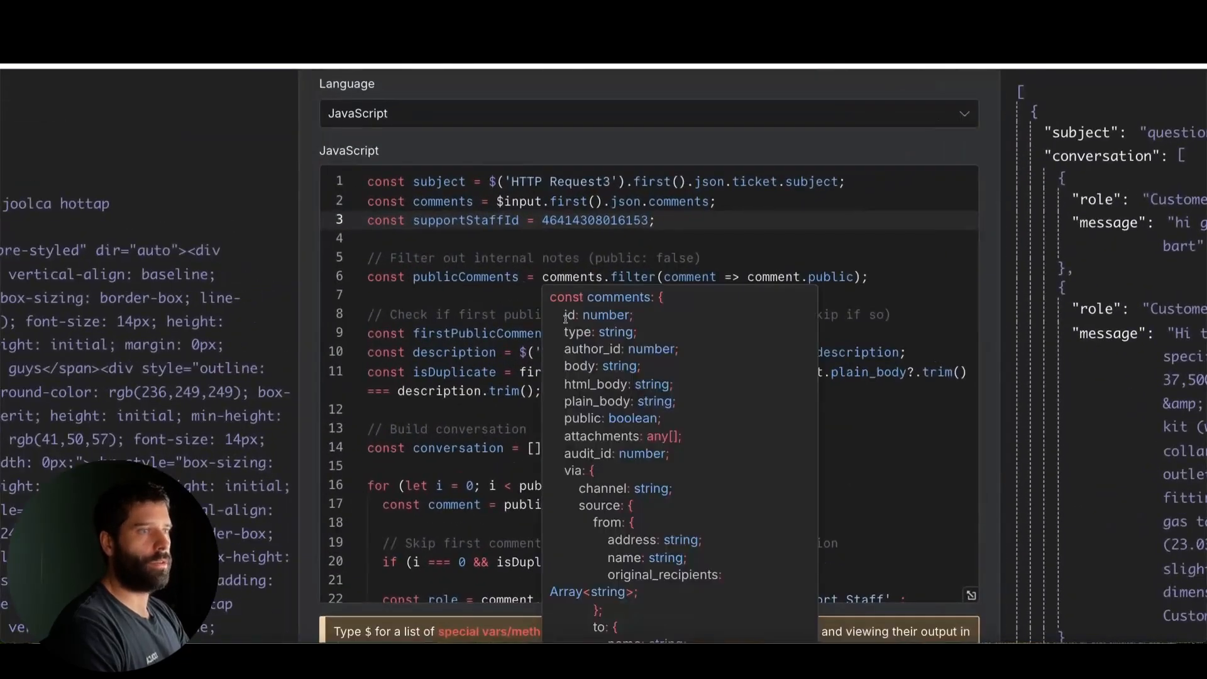
mouse_move(521, 449)
left_mouse_down()
mouse_move(447, 300)
mouse_move(752, 289)
left_mouse_up()
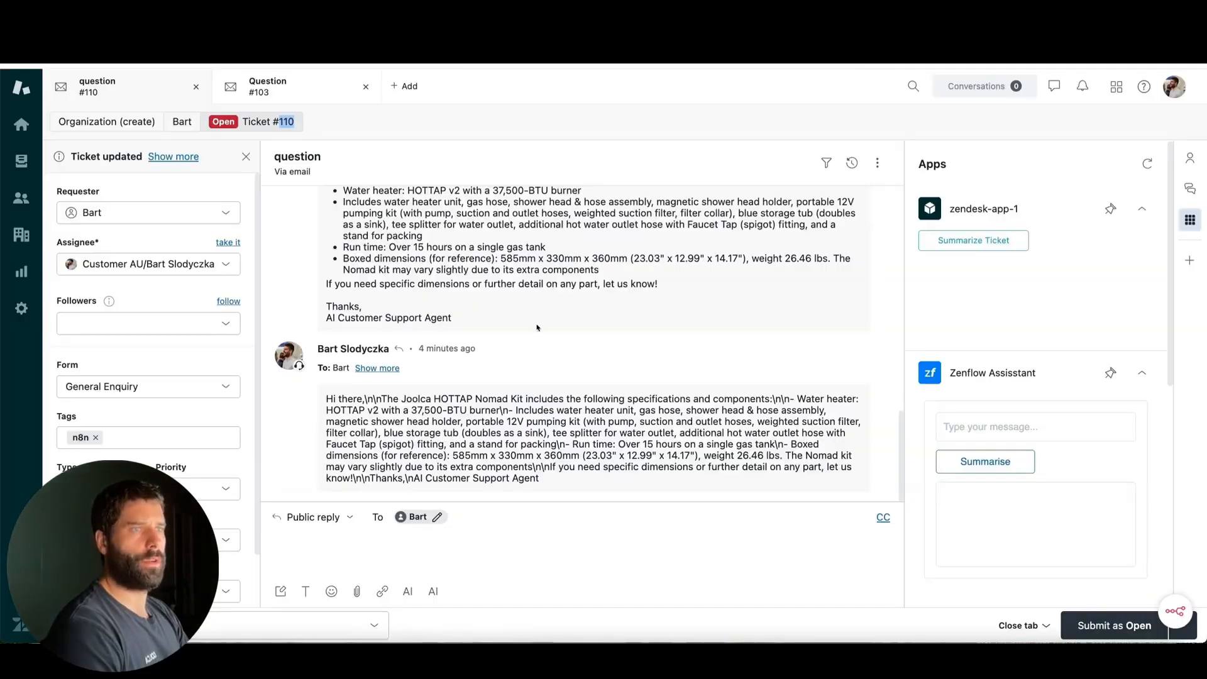
Compare the internal notes with the public replies throughout the conversation of Zendesk ticket #110
scroll(537, 328, "up", 5)
scroll(538, 328, "up", 2)
left_click_drag(652, 290, 520, 400)
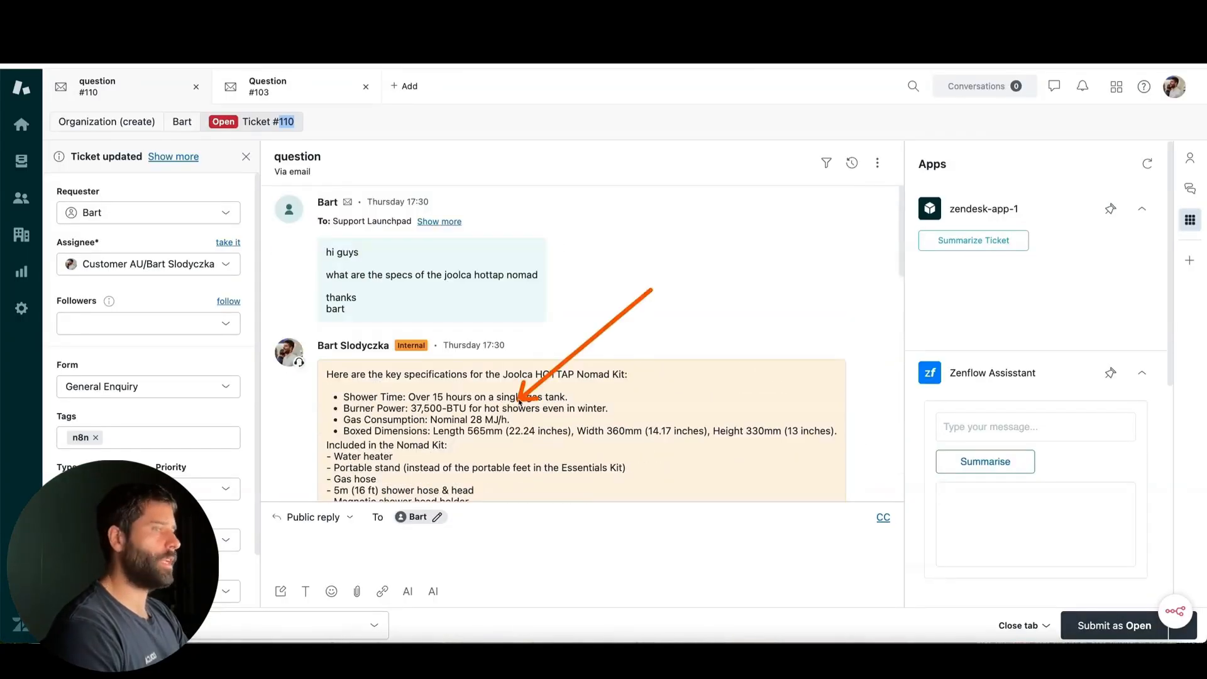
scroll(520, 401, "down", 4)
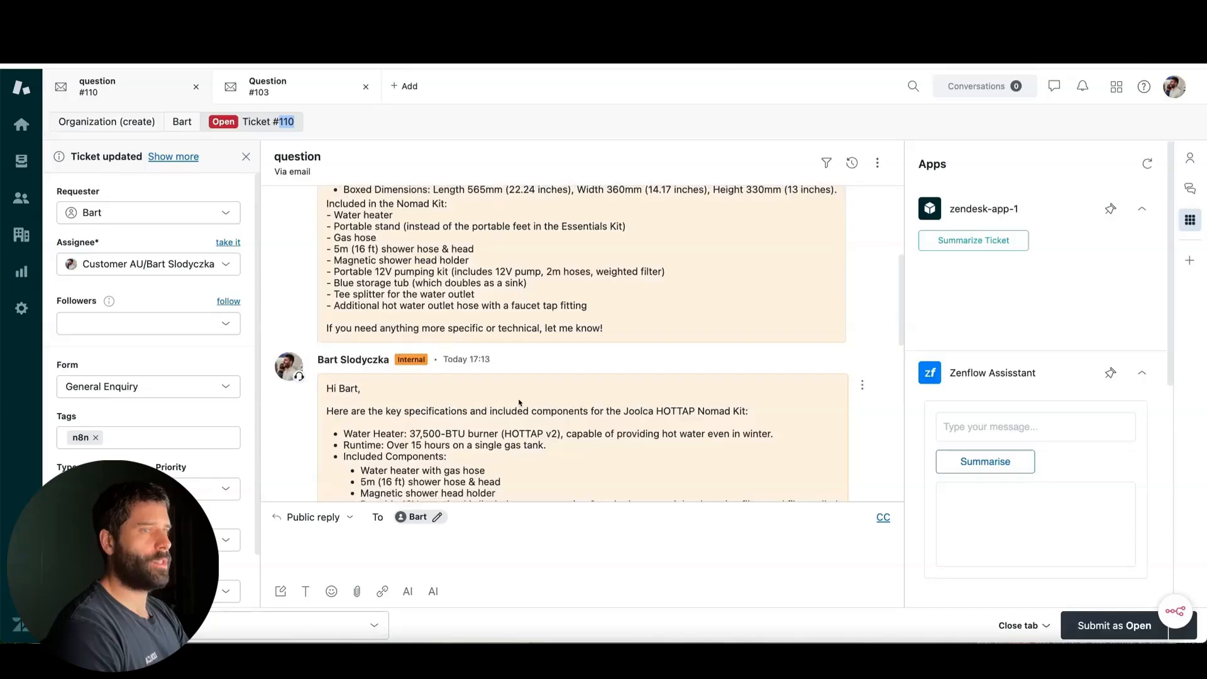
scroll(519, 403, "down", 2)
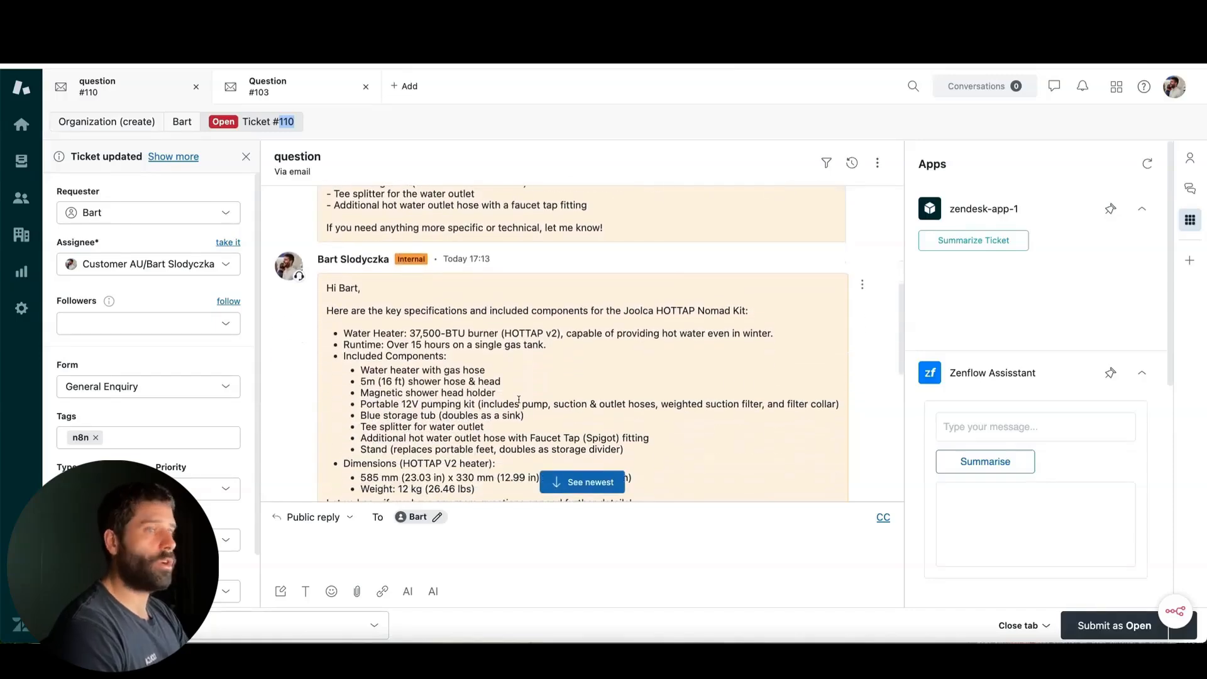
scroll(520, 400, "down", 5)
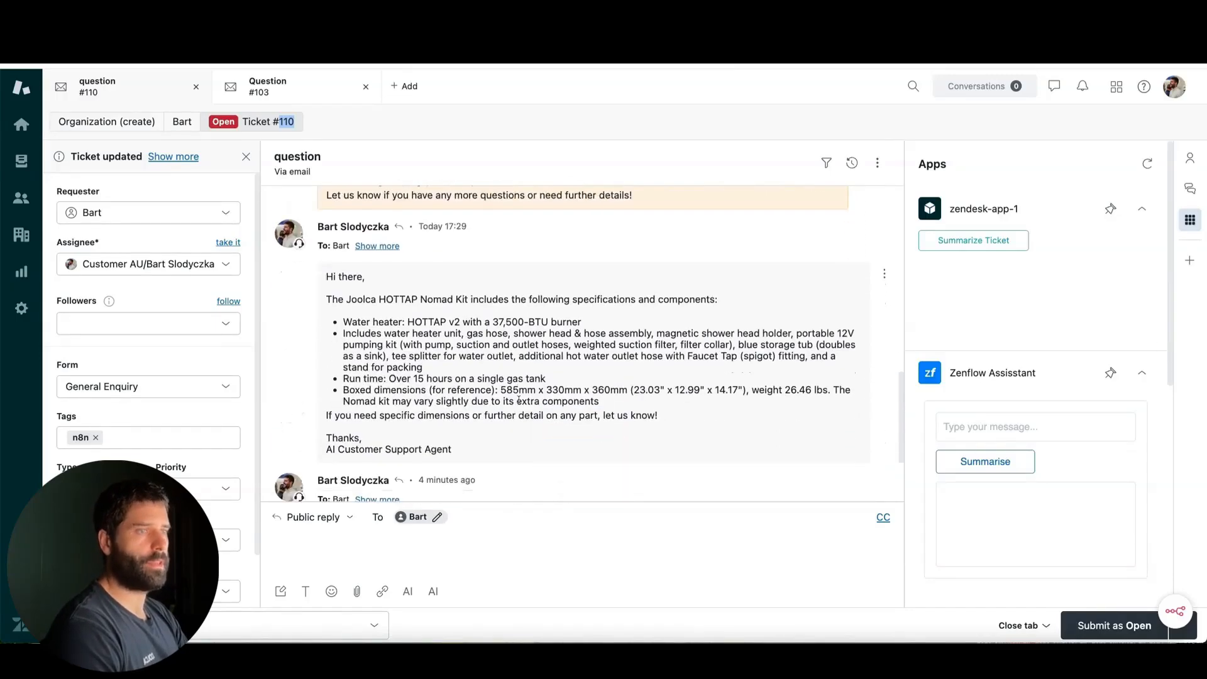
scroll(519, 401, "up", 7)
scroll(518, 400, "down", 9)
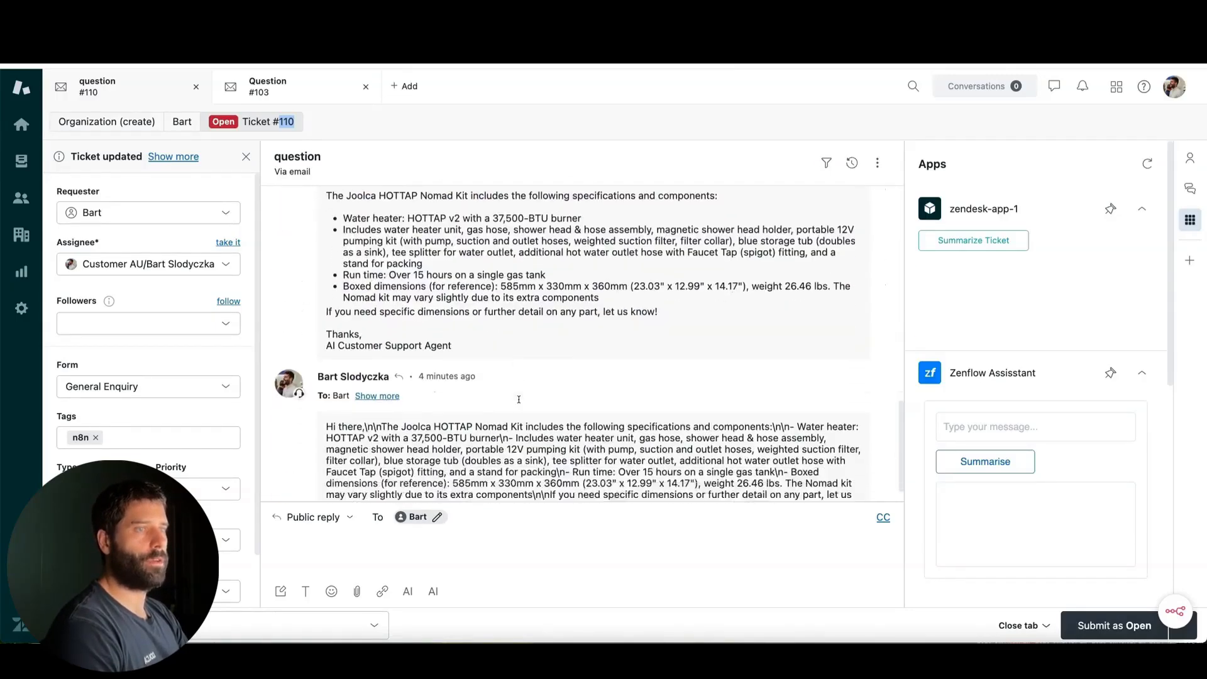
scroll(519, 399, "up", 2)
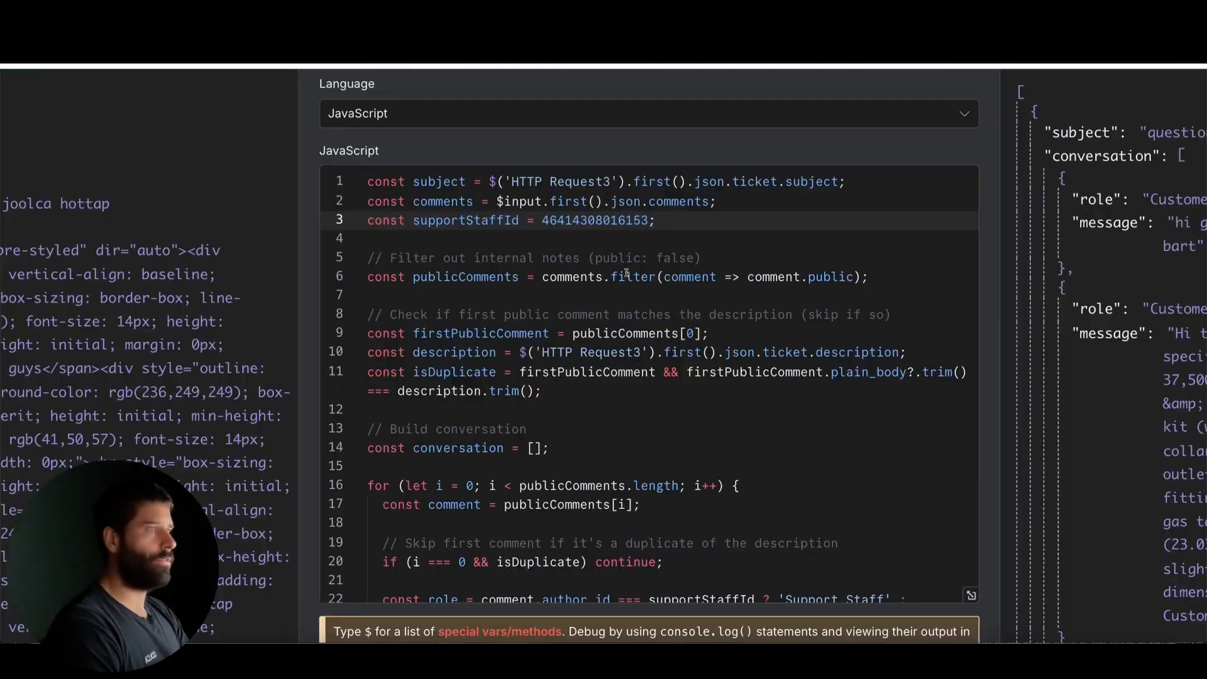
Examine the supportStaffId constant in the Process Entire Ticket code against the first comment's author_id and the roles in the output
left_click(507, 258)
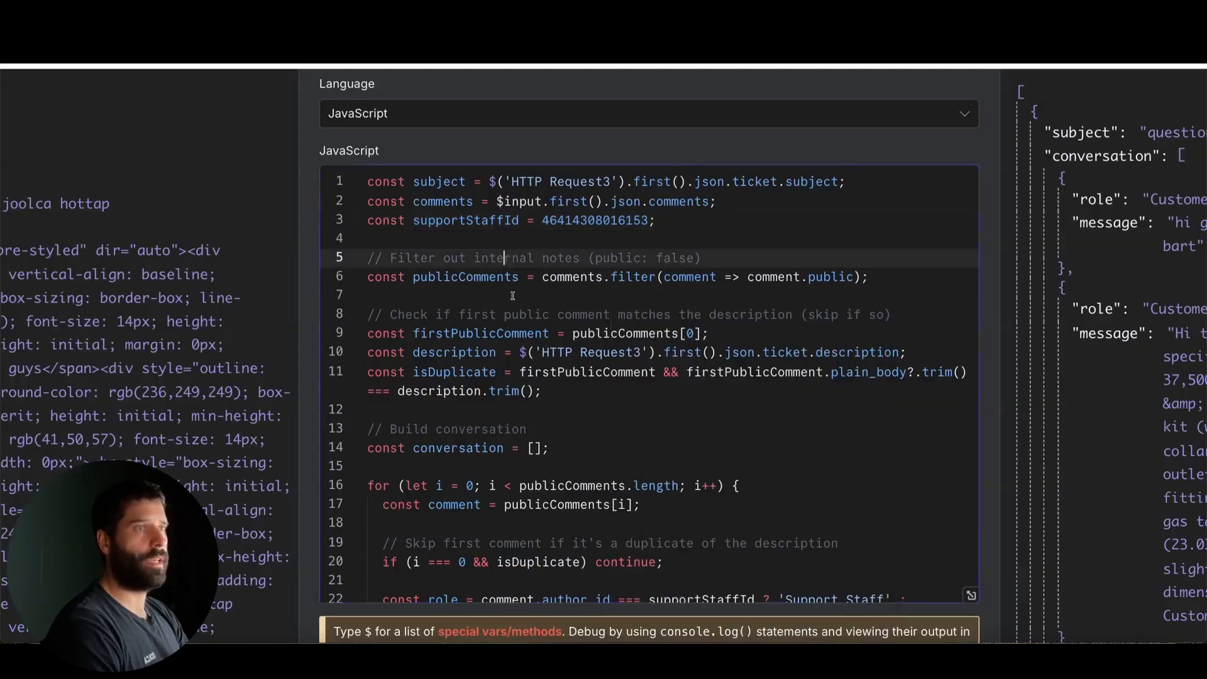
double_click(569, 220)
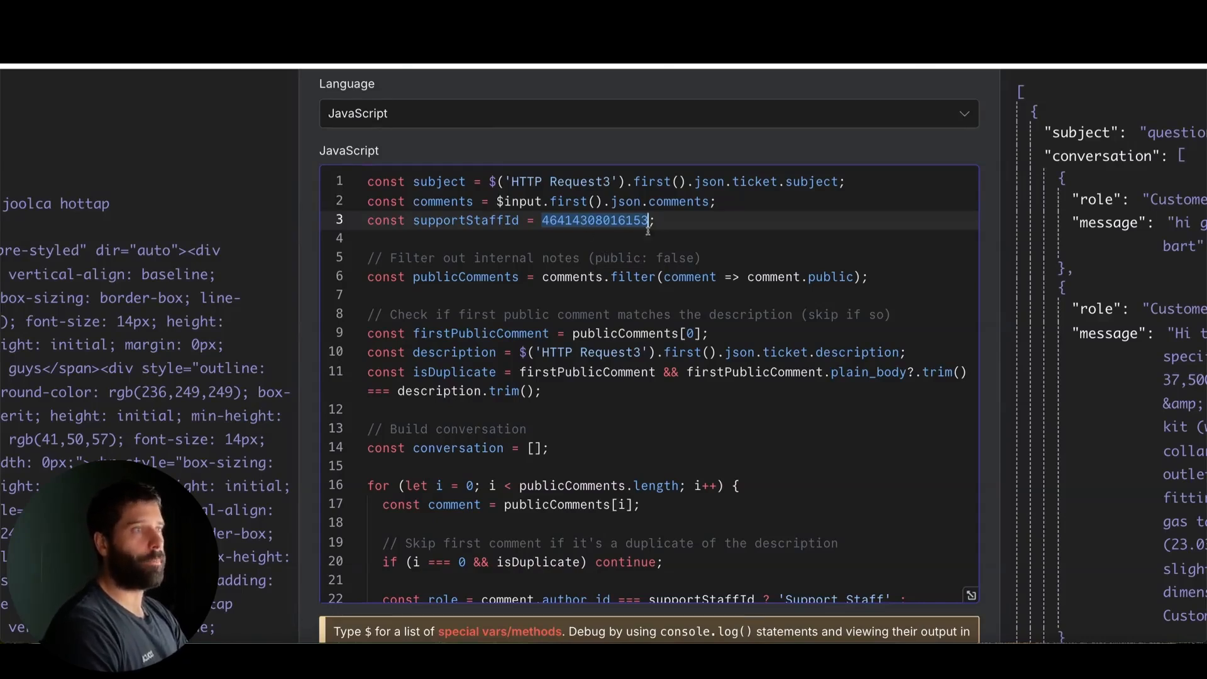
left_click_drag(656, 221, 378, 220)
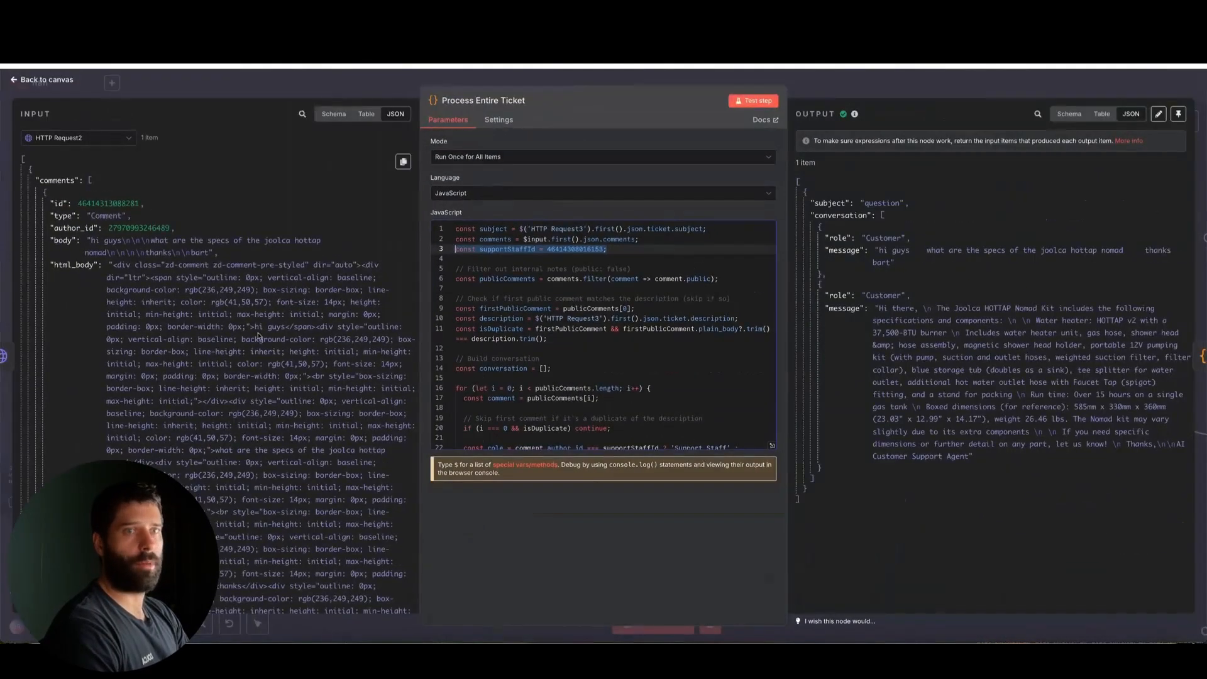
scroll(258, 337, "down", 1)
scroll(258, 336, "down", 1)
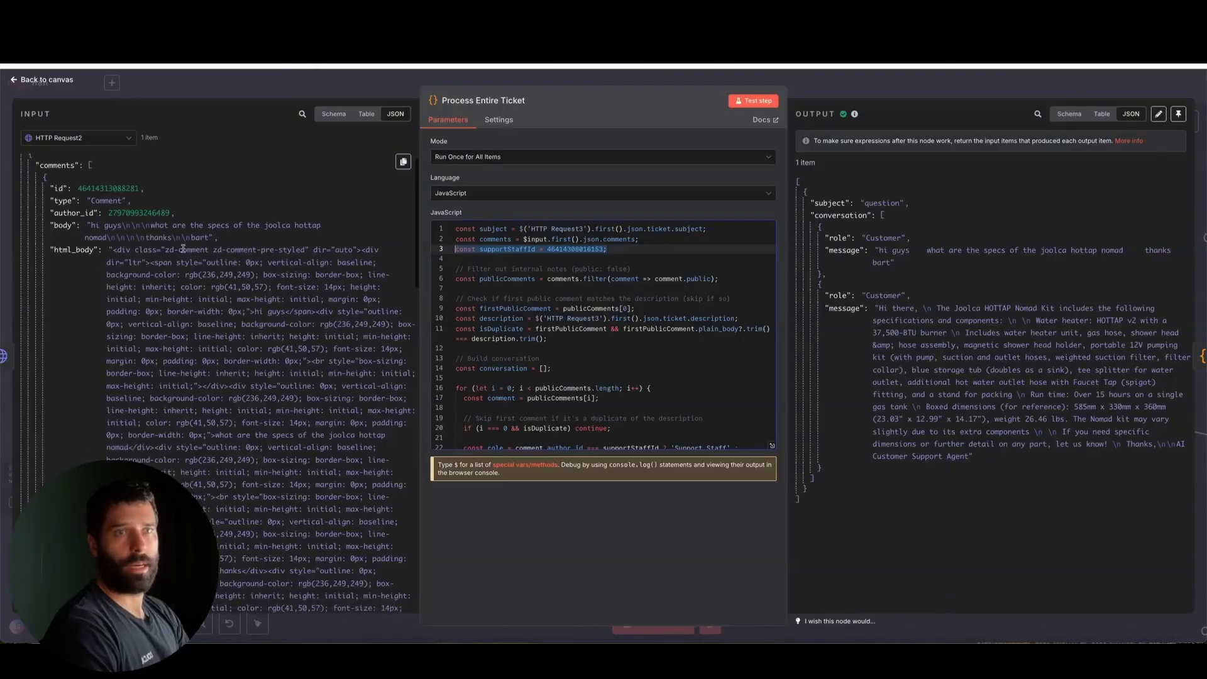
left_click_drag(273, 270, 122, 198)
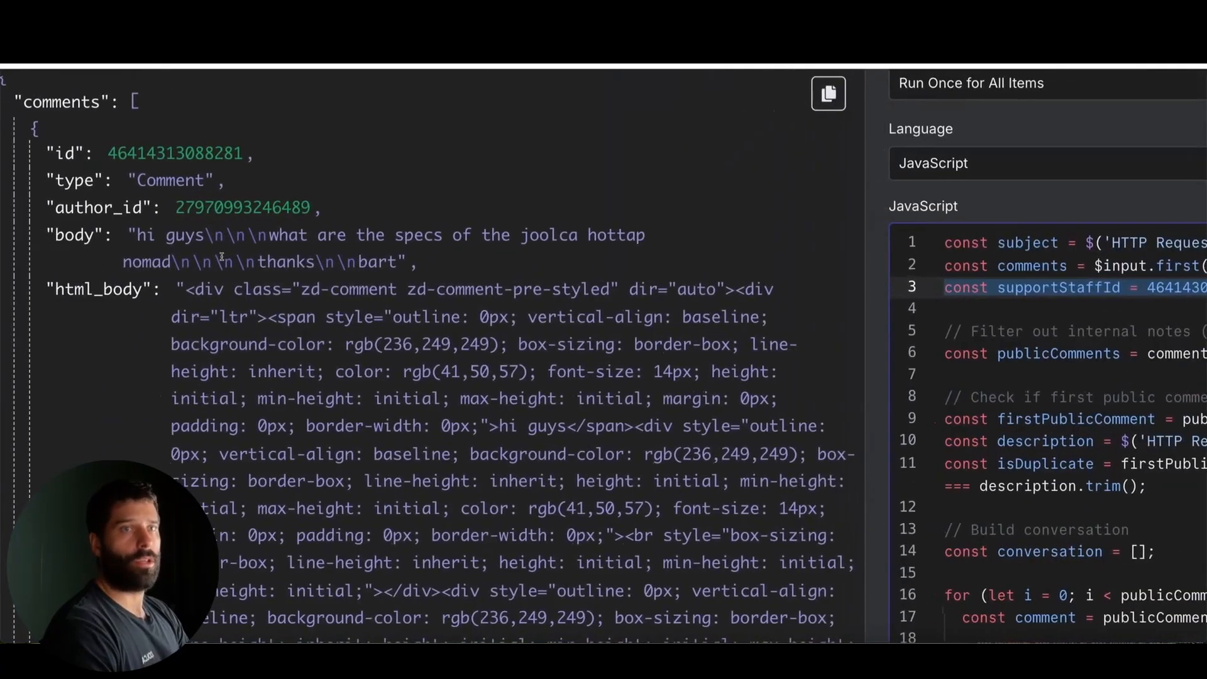
mouse_move(258, 385)
left_mouse_down()
mouse_move(205, 277)
mouse_move(126, 216)
left_mouse_up()
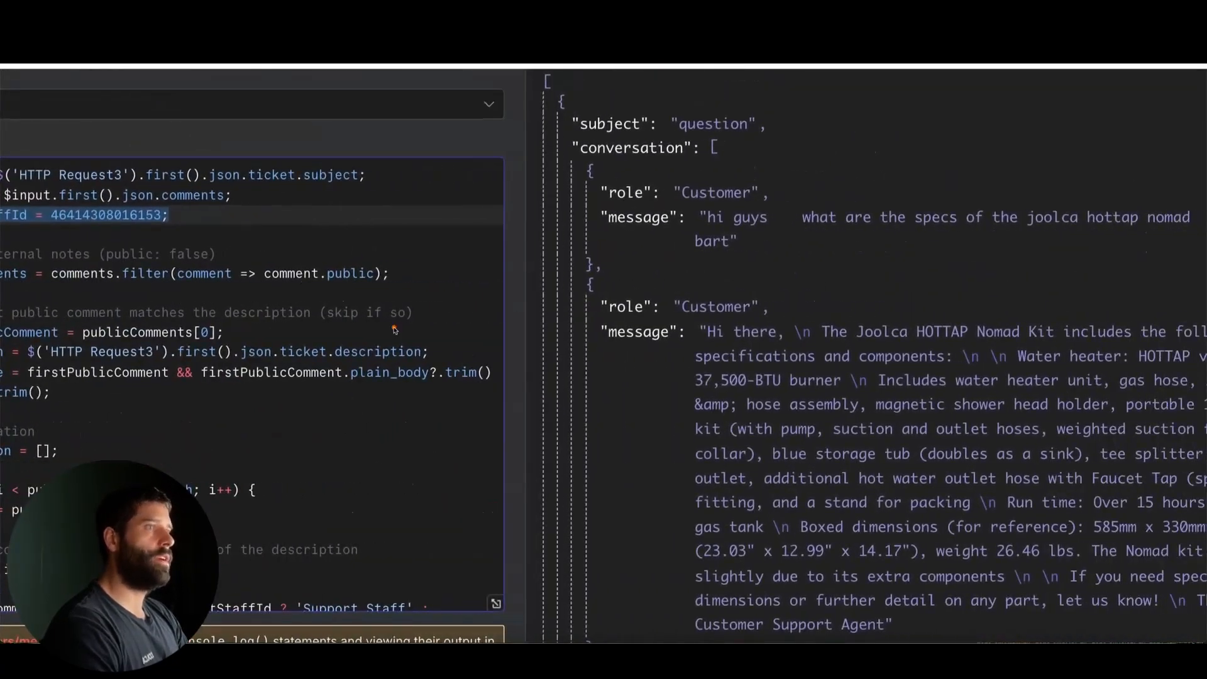
mouse_move(400, 326)
left_mouse_down()
mouse_move(667, 192)
mouse_move(591, 233)
mouse_move(588, 305)
mouse_move(694, 310)
left_mouse_up()
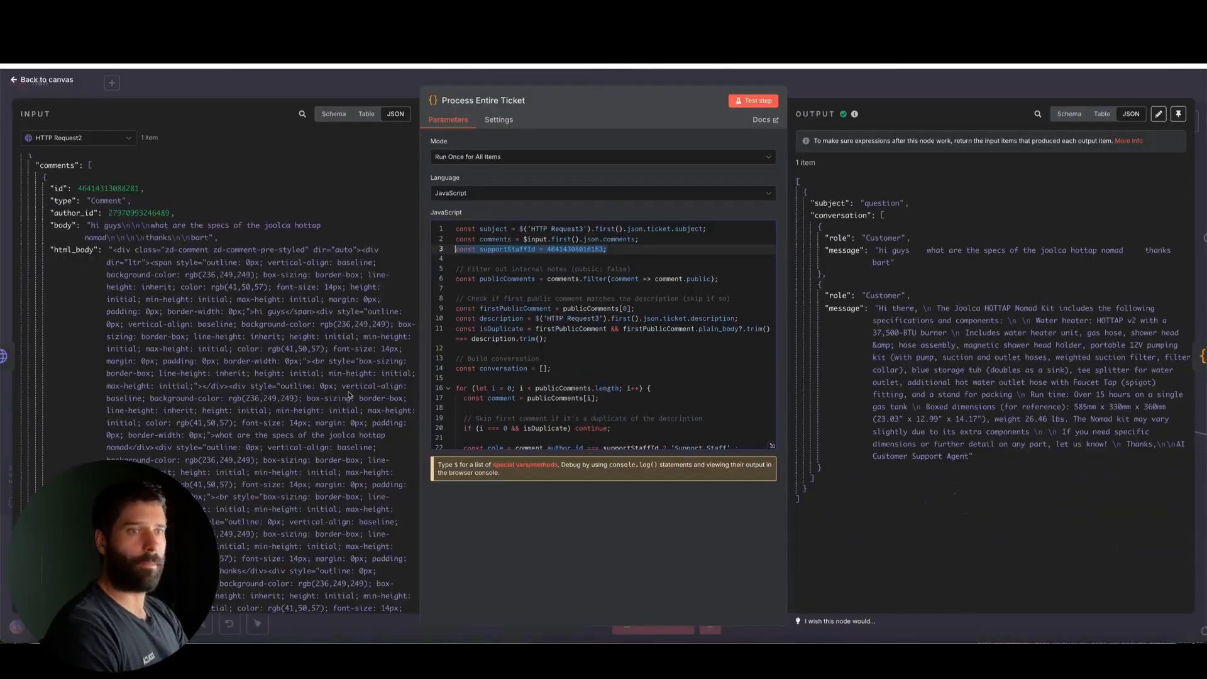
Replace the supportStaffId value in the code with the author_id of the support reply in the HTTP Request2 comments, and test the node
scroll(291, 427, "down", 5)
scroll(291, 427, "down", 6)
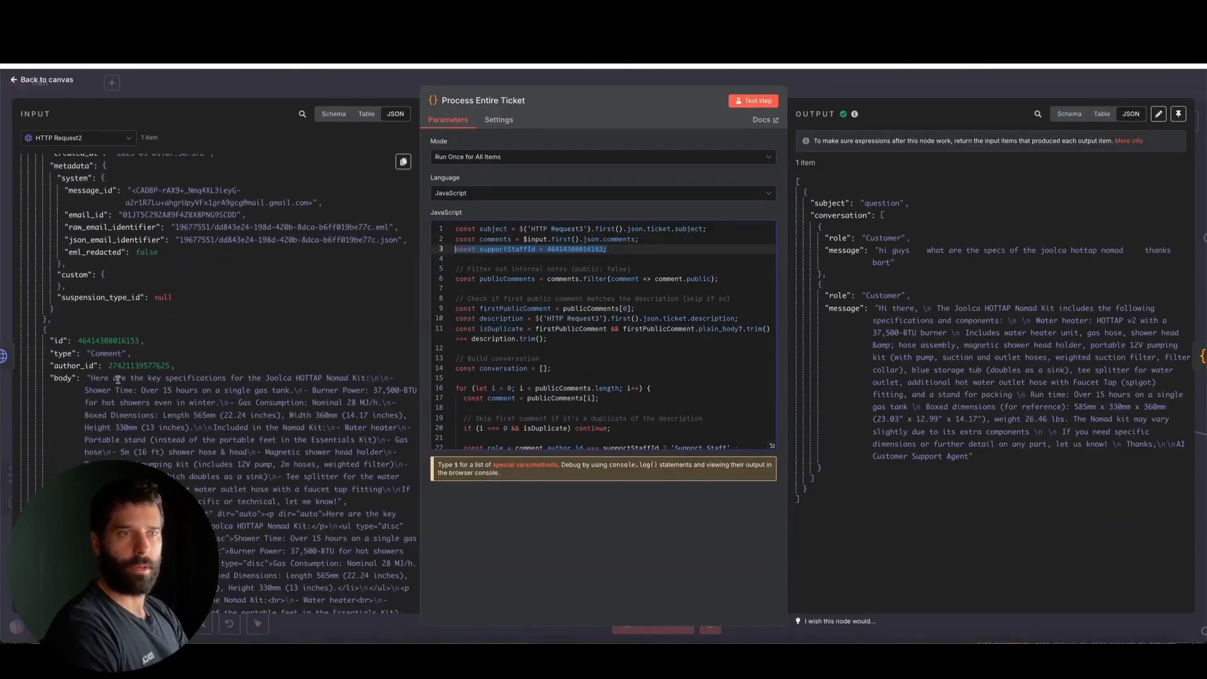
scroll(116, 411, "down", 1)
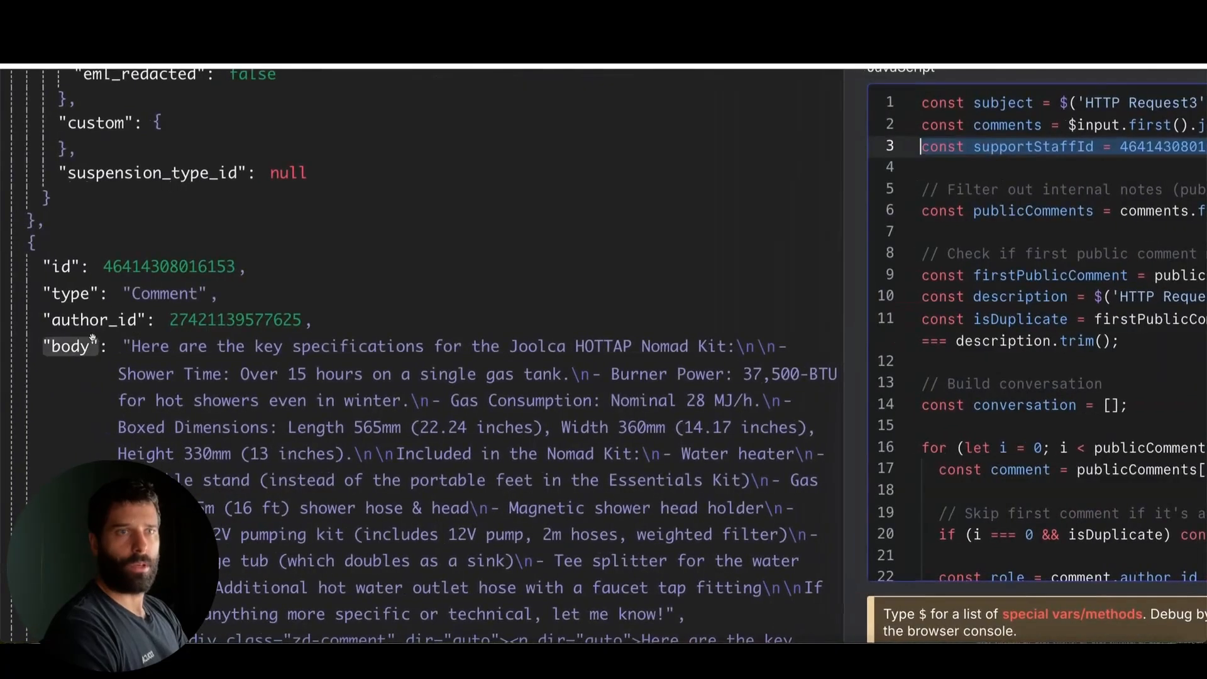
mouse_move(204, 446)
left_mouse_down()
mouse_move(194, 337)
mouse_move(238, 326)
left_mouse_up()
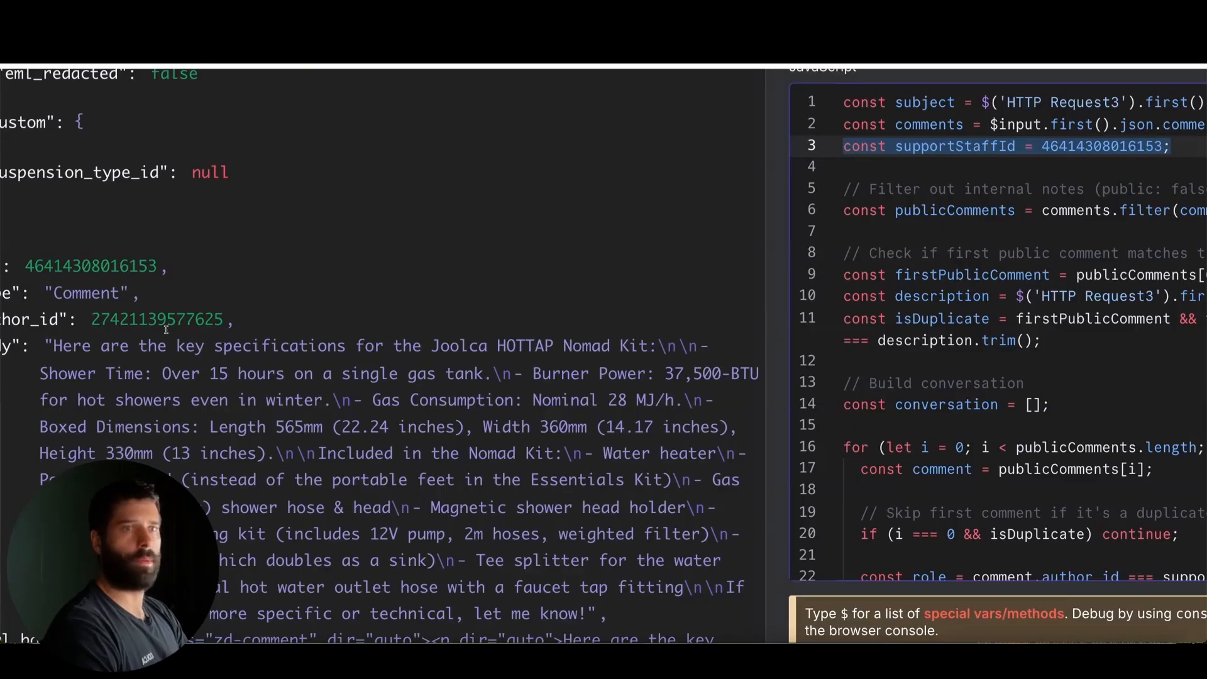
double_click(149, 320)
key("ctrl+c")
double_click(1097, 148)
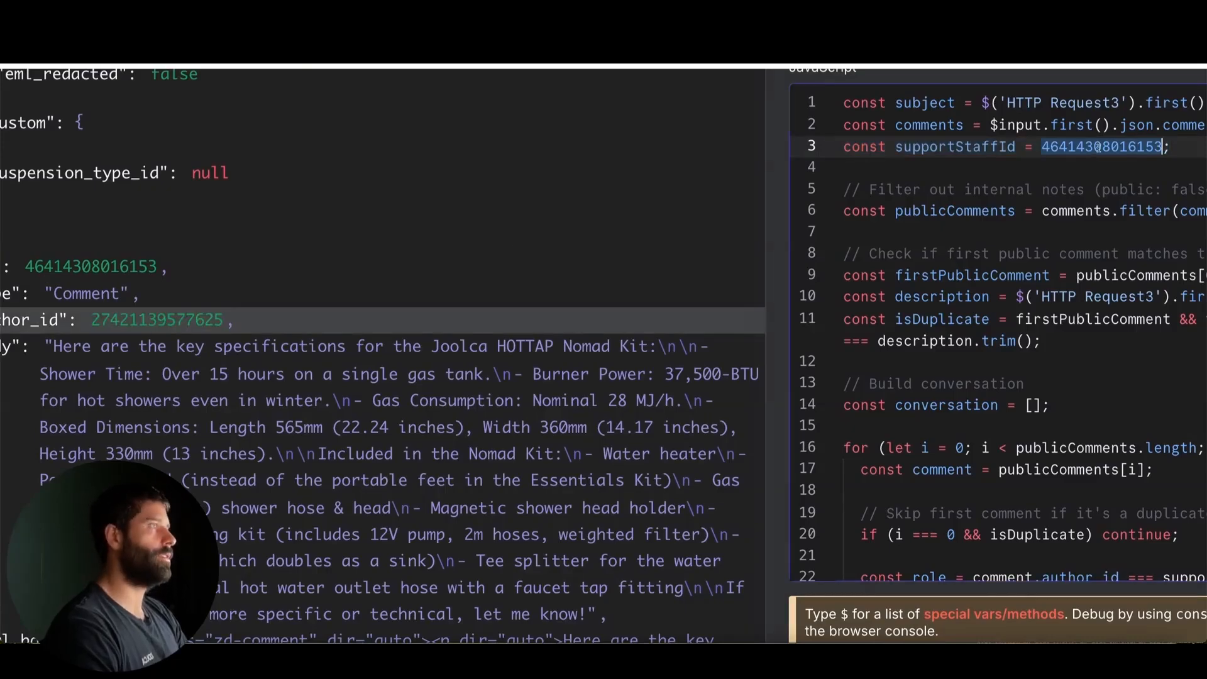
key("ctrl+v")
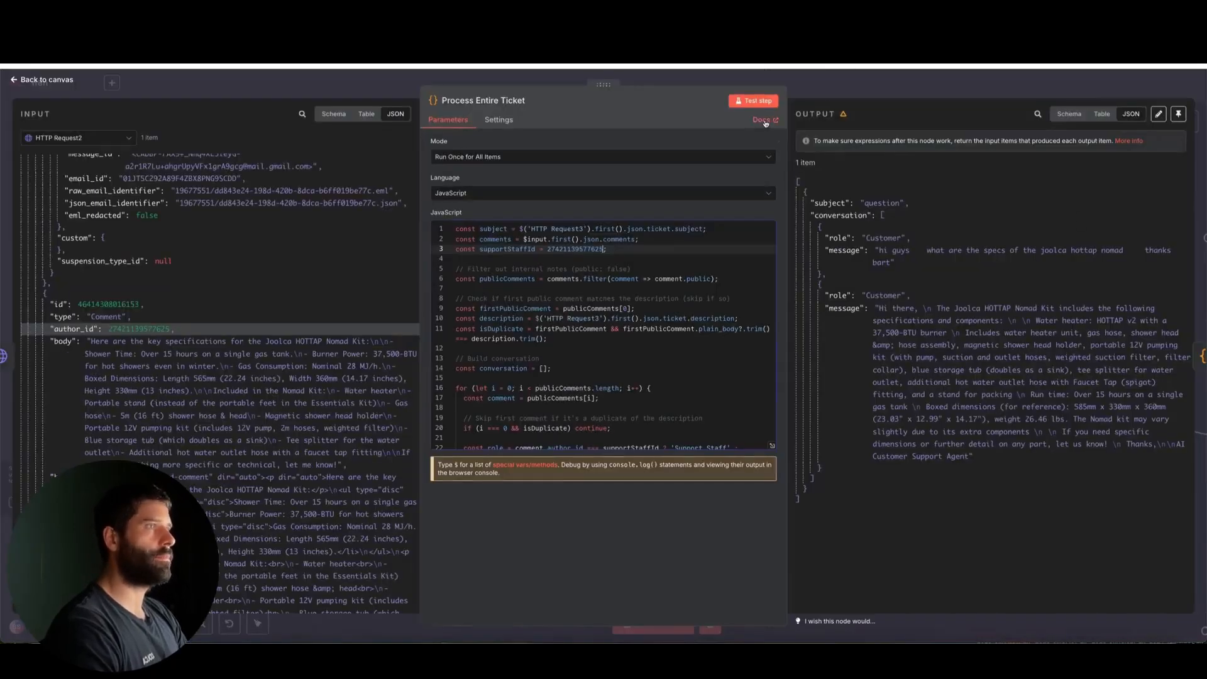
left_click(750, 101)
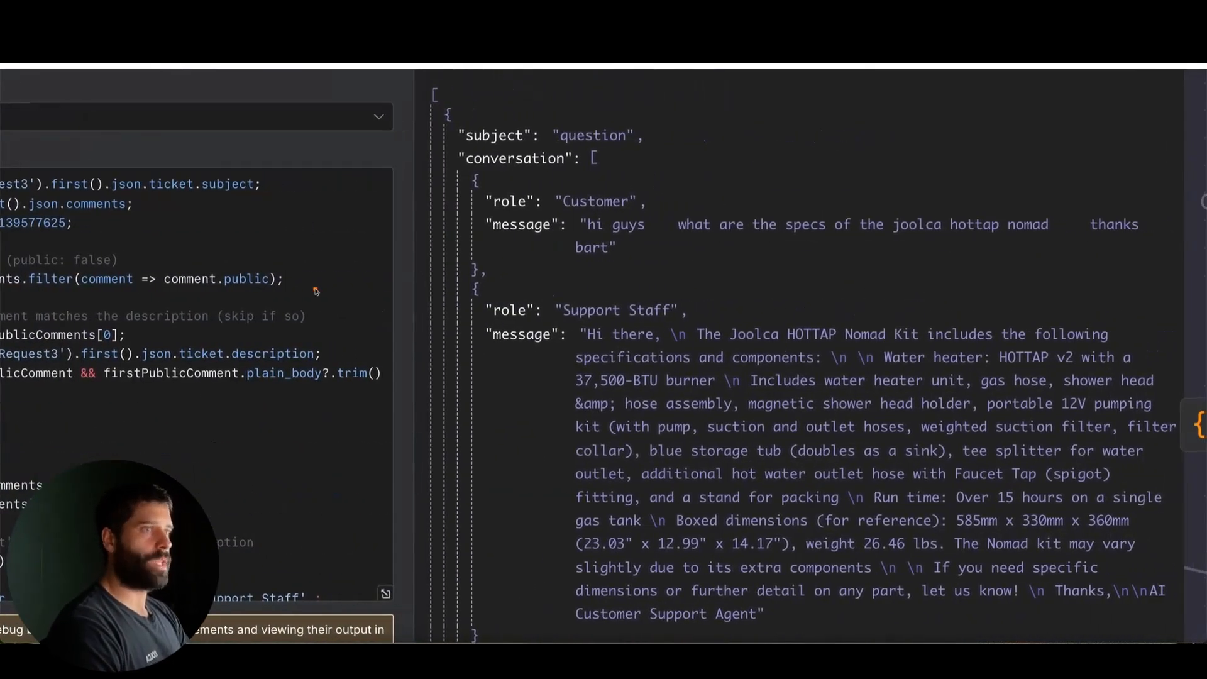
Check the conversation roles in the Process Entire Ticket output against the author_id in the input comments, and return to the canvas
mouse_move(315, 290)
left_mouse_down()
mouse_move(539, 204)
mouse_move(569, 234)
mouse_move(507, 310)
mouse_move(552, 312)
mouse_move(533, 333)
left_mouse_up()
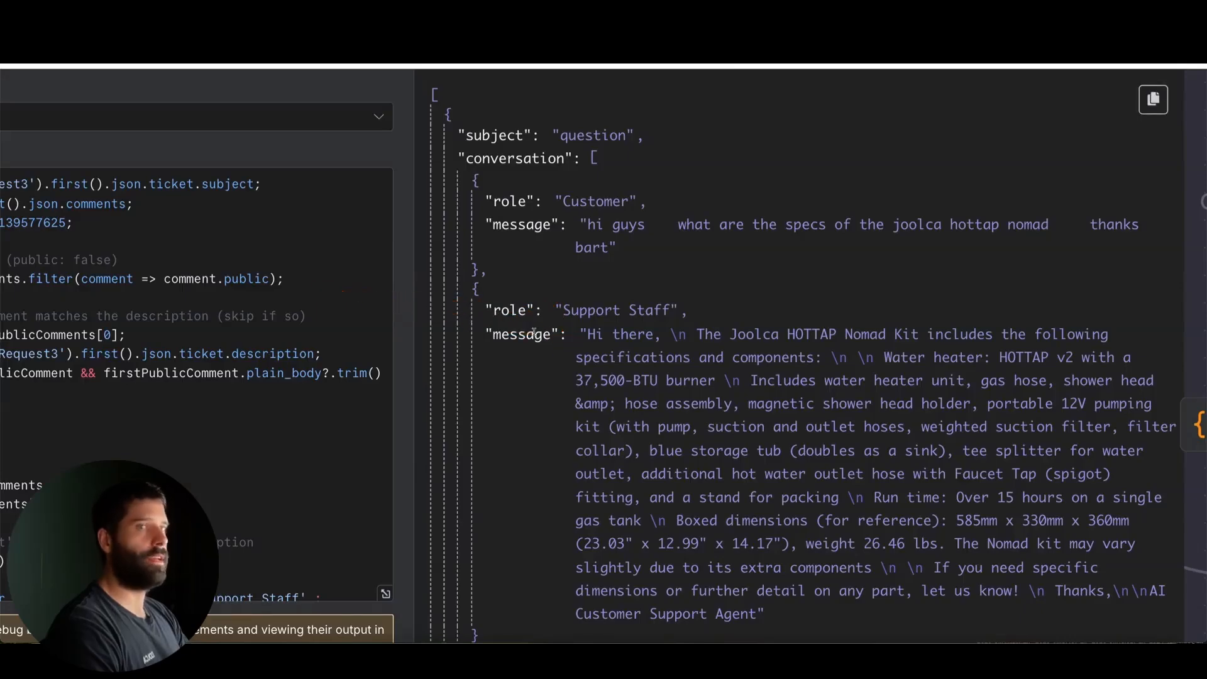
left_click_drag(264, 381, 313, 230)
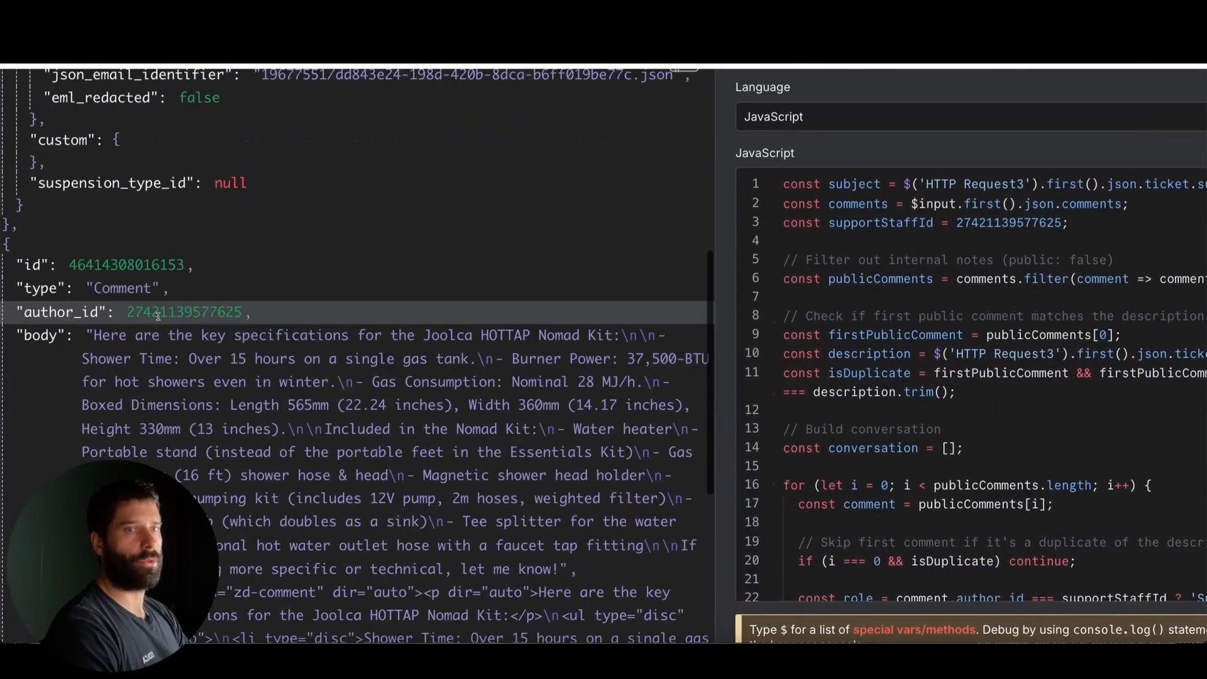
scroll(157, 316, "down", 1)
mouse_move(220, 400)
left_mouse_down()
mouse_move(164, 294)
mouse_move(169, 276)
mouse_move(196, 282)
left_mouse_up()
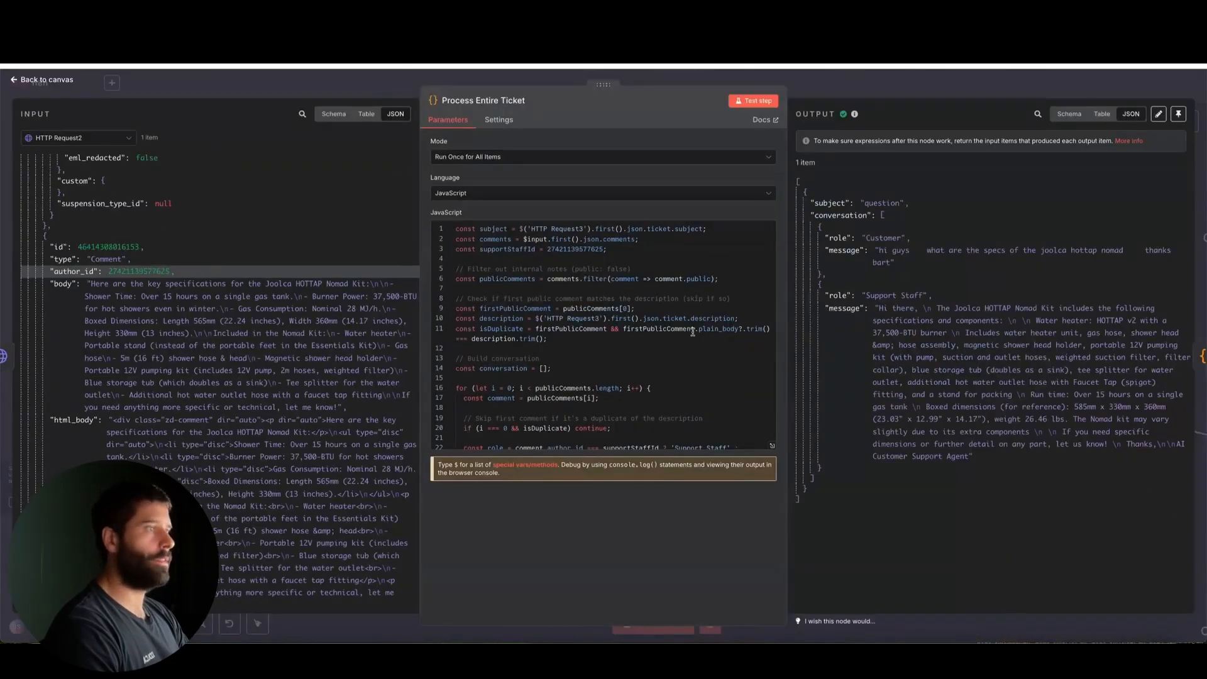
mouse_move(692, 332)
left_mouse_down()
mouse_move(787, 259)
mouse_move(810, 302)
left_mouse_up()
key("Escape")
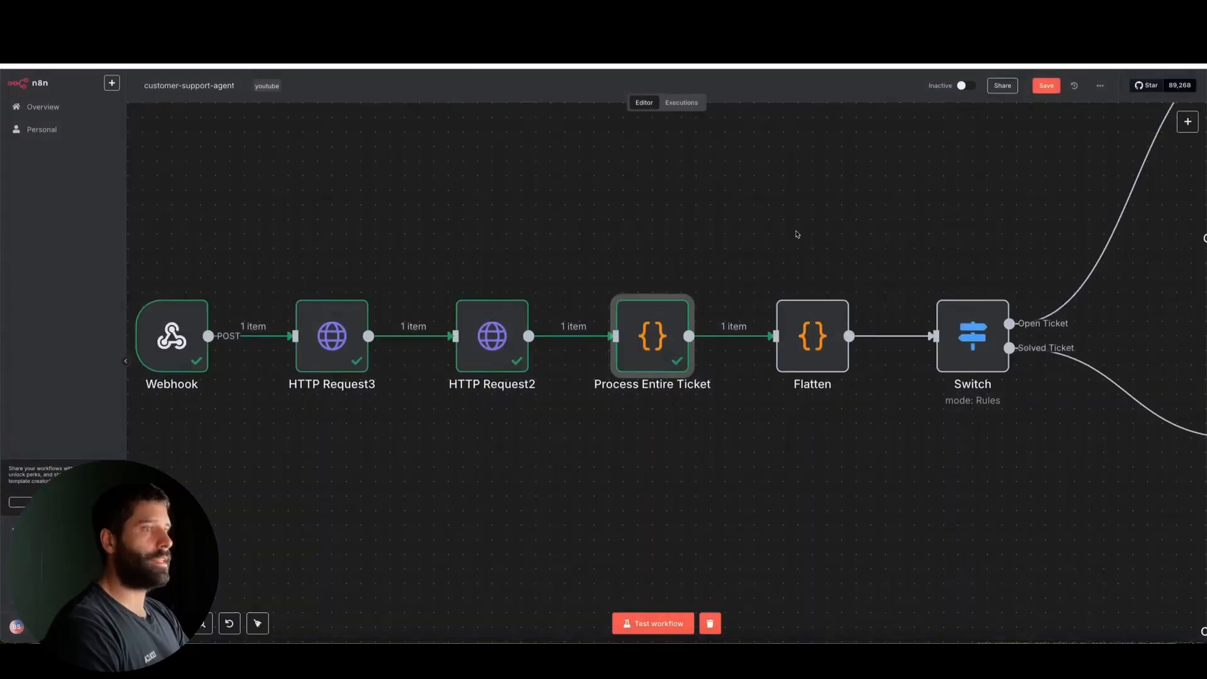
Test the Flatten code node to turn the subject and conversation into a single ticketInfo string, and return to the canvas
mouse_move(717, 165)
left_mouse_down()
mouse_move(635, 290)
mouse_move(656, 319)
left_mouse_up()
mouse_move(718, 165)
left_mouse_down()
mouse_move(723, 272)
mouse_move(808, 317)
left_mouse_up()
double_click(808, 317)
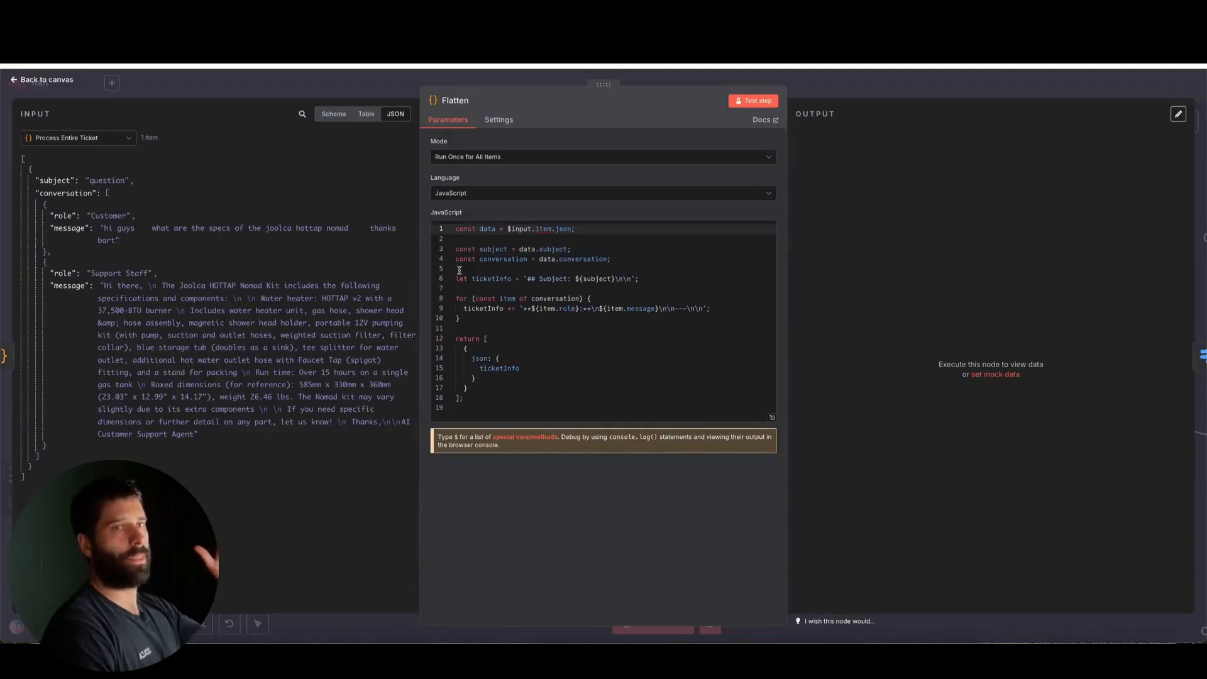
left_click(753, 100)
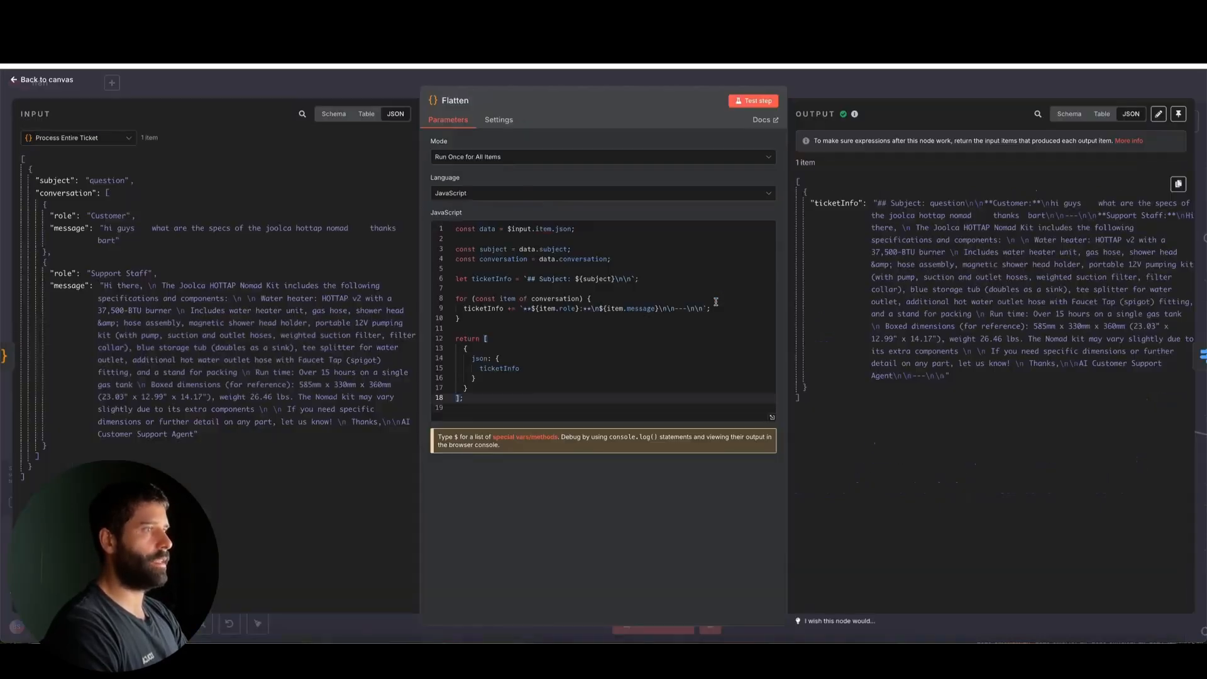
key("Escape")
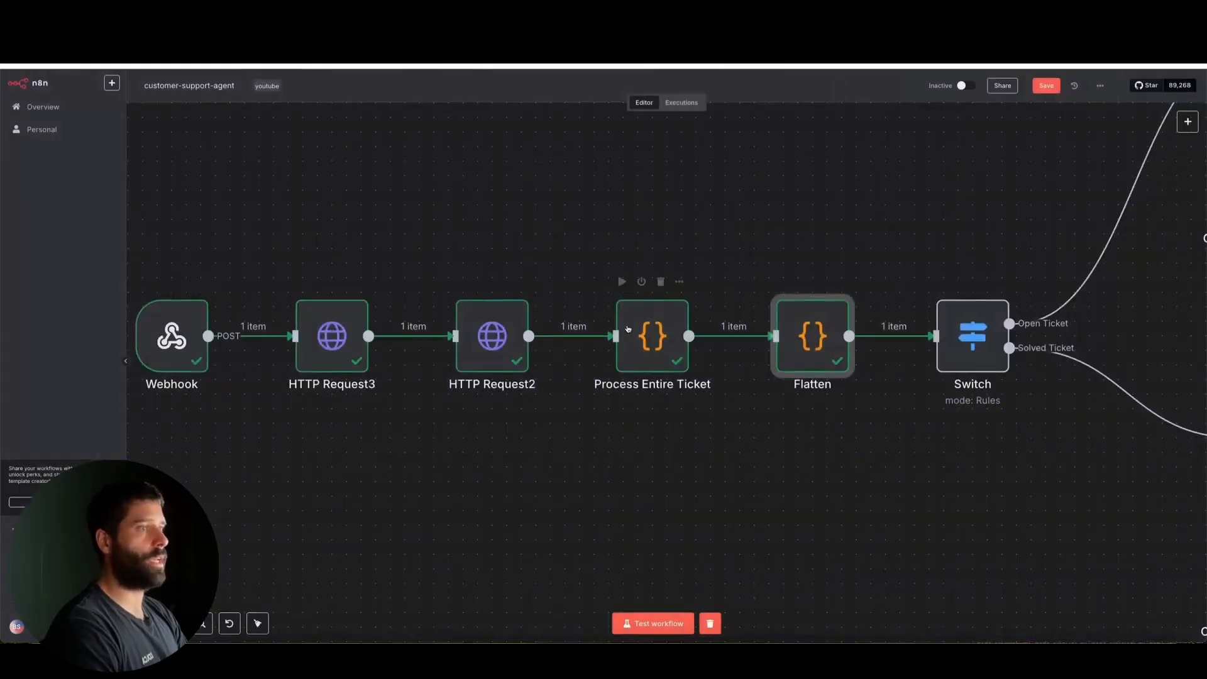
Review the Switch node's open and solved routing rules alongside the ticket status in the HTTP Request3 data
scroll(627, 330, "right", 6)
scroll(627, 331, "down", 3)
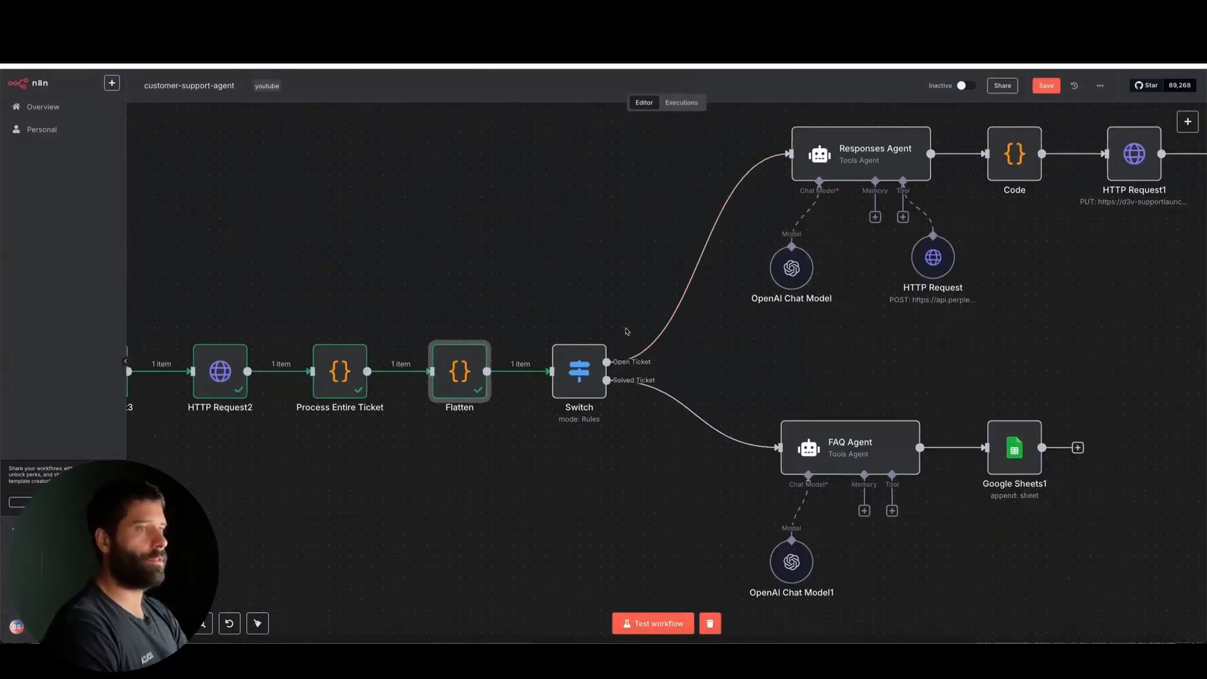
double_click(579, 371)
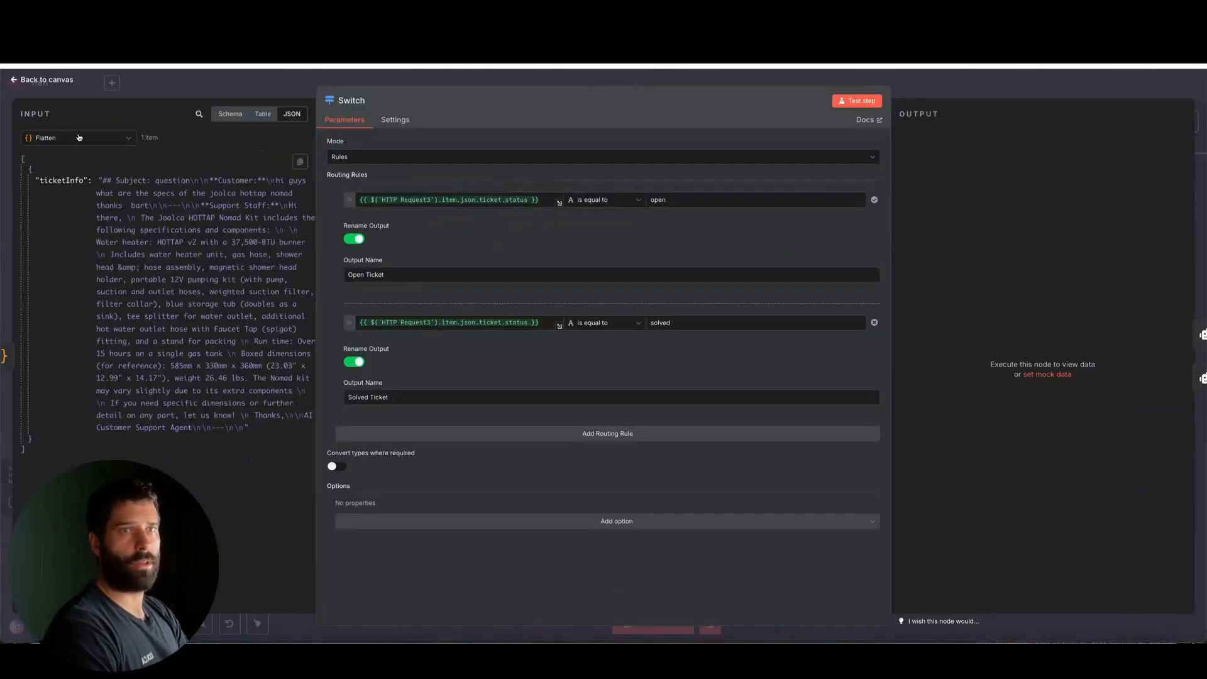
left_click(79, 137)
left_click(79, 210)
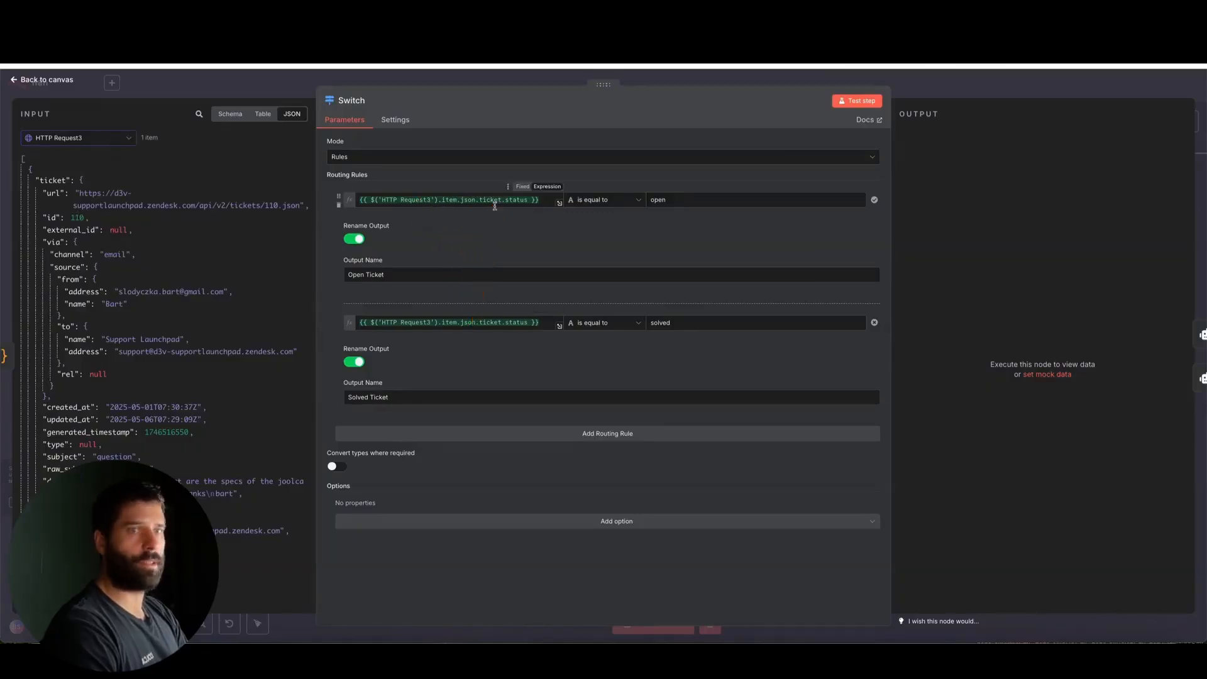
scroll(145, 321, "down", 1)
scroll(145, 321, "down", 5)
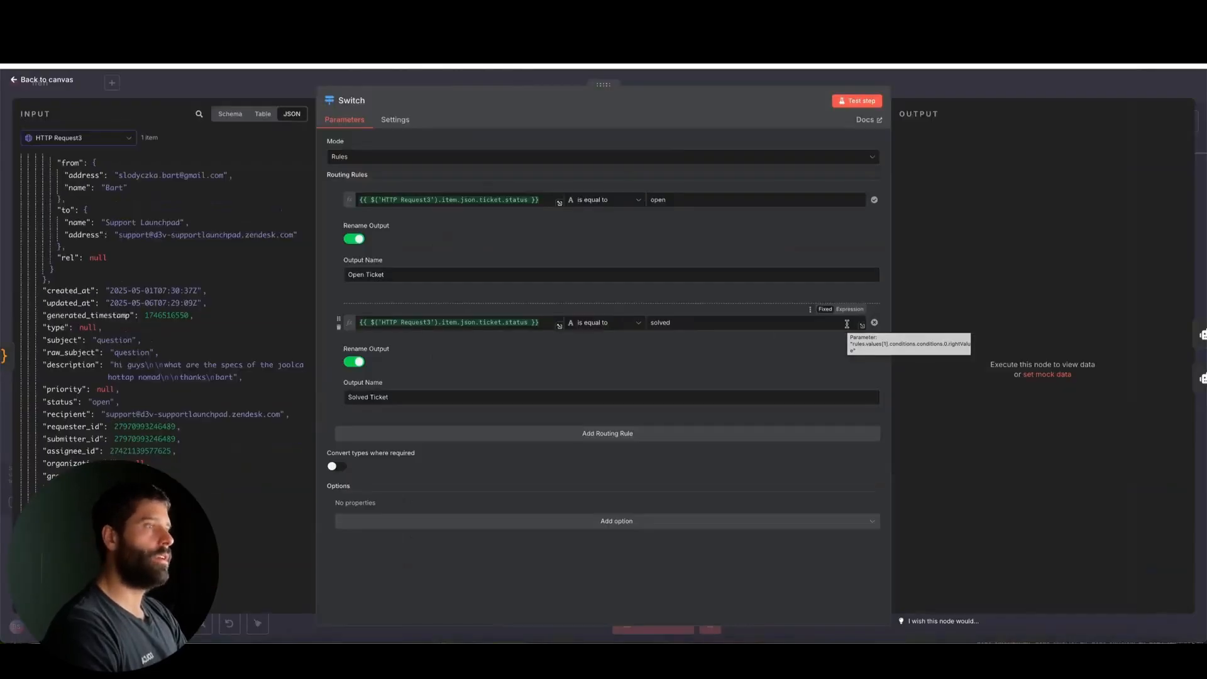
key("Escape")
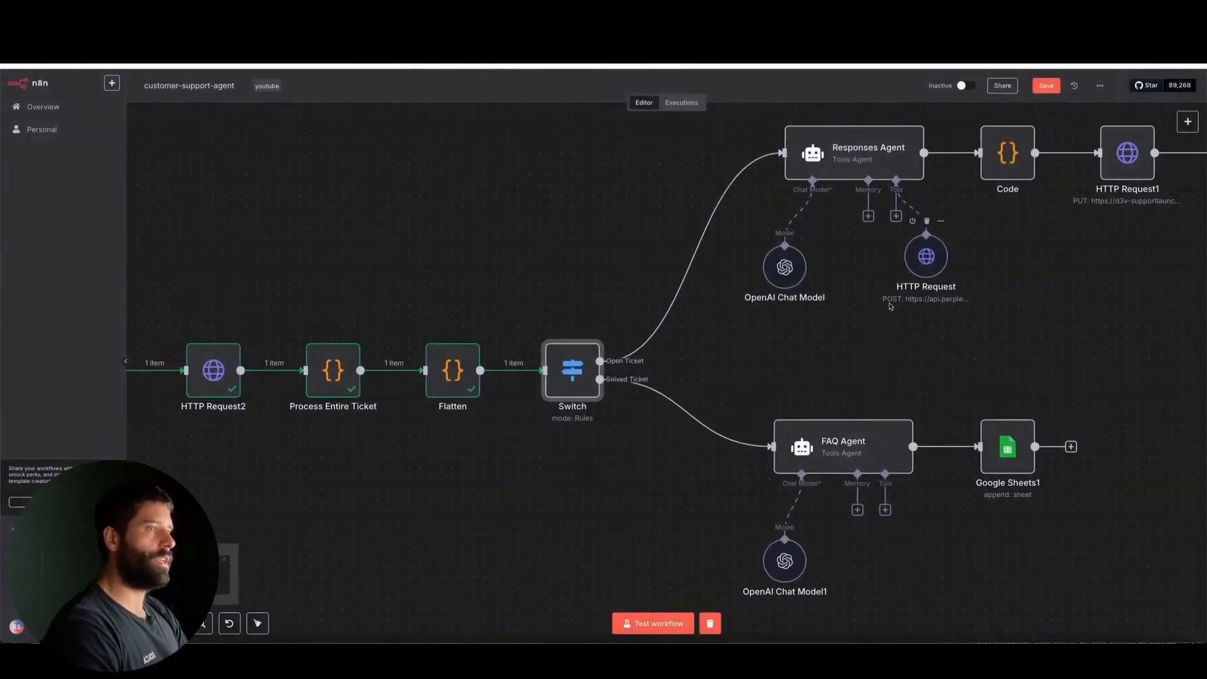
Open the Responses Agent node, enlarge its system message, and read the prompt and JSON format with the Flatten data as input
scroll(890, 306, "right", 1)
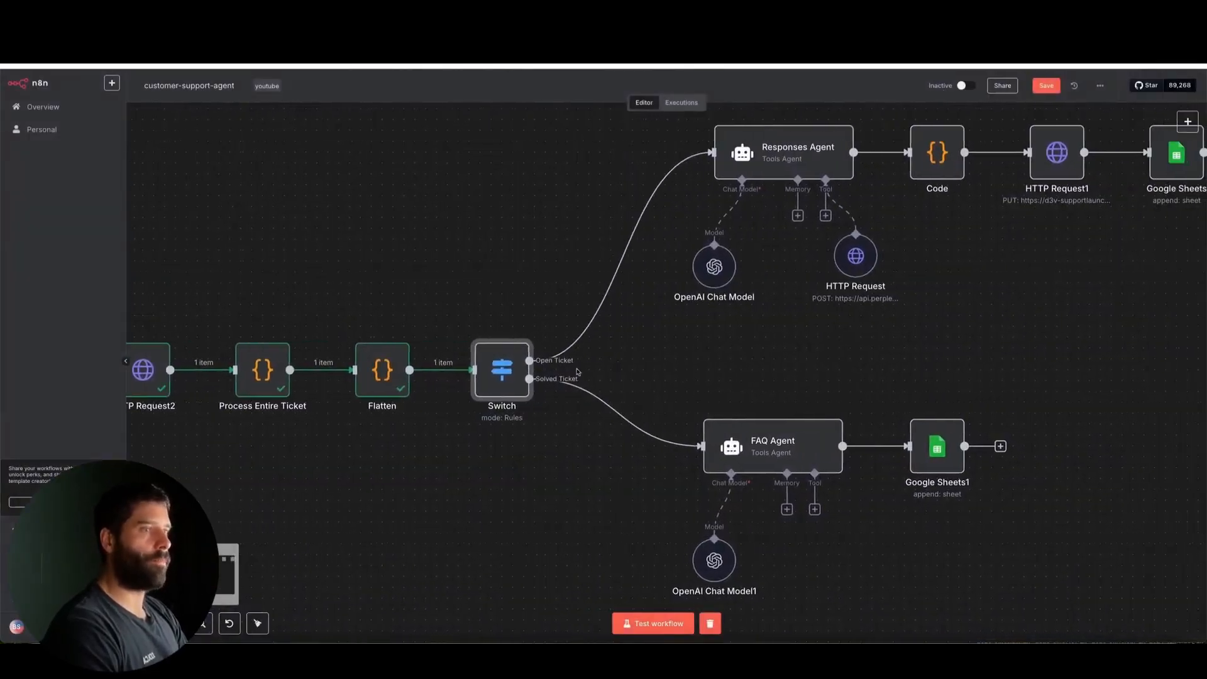
mouse_move(548, 376)
left_mouse_down()
mouse_move(634, 283)
mouse_move(660, 321)
mouse_move(651, 418)
mouse_move(707, 165)
left_mouse_up()
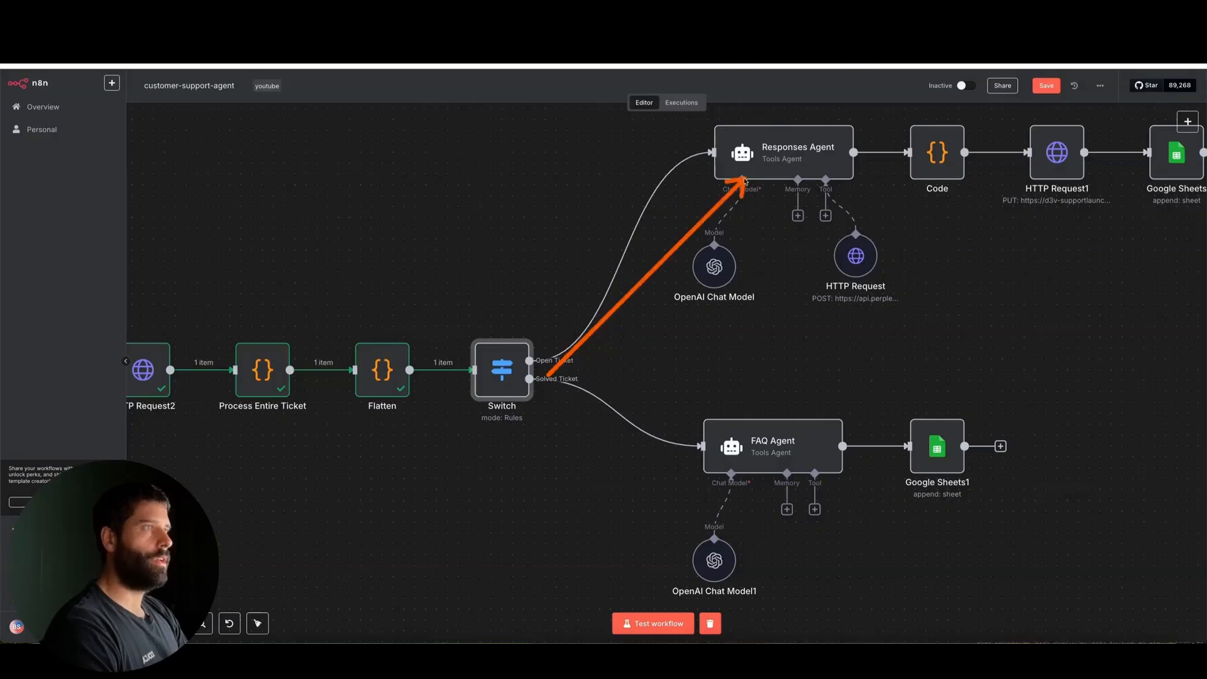
double_click(742, 154)
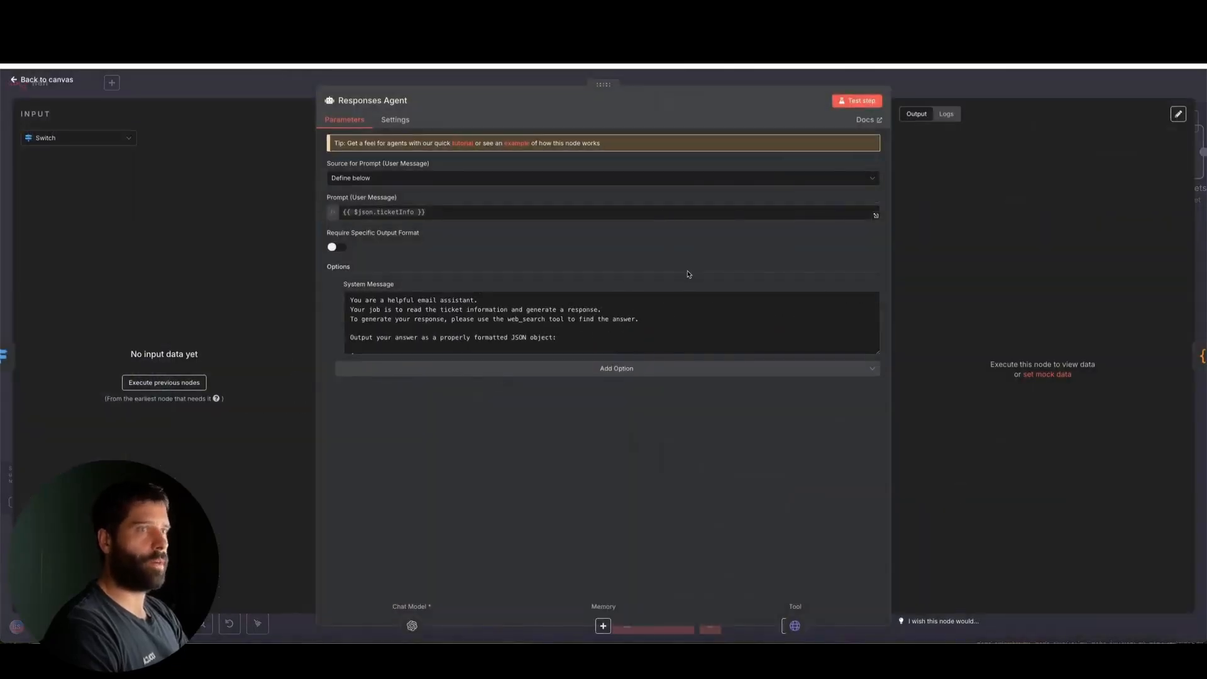
left_click_drag(878, 352, 878, 503)
left_click_drag(489, 348, 386, 224)
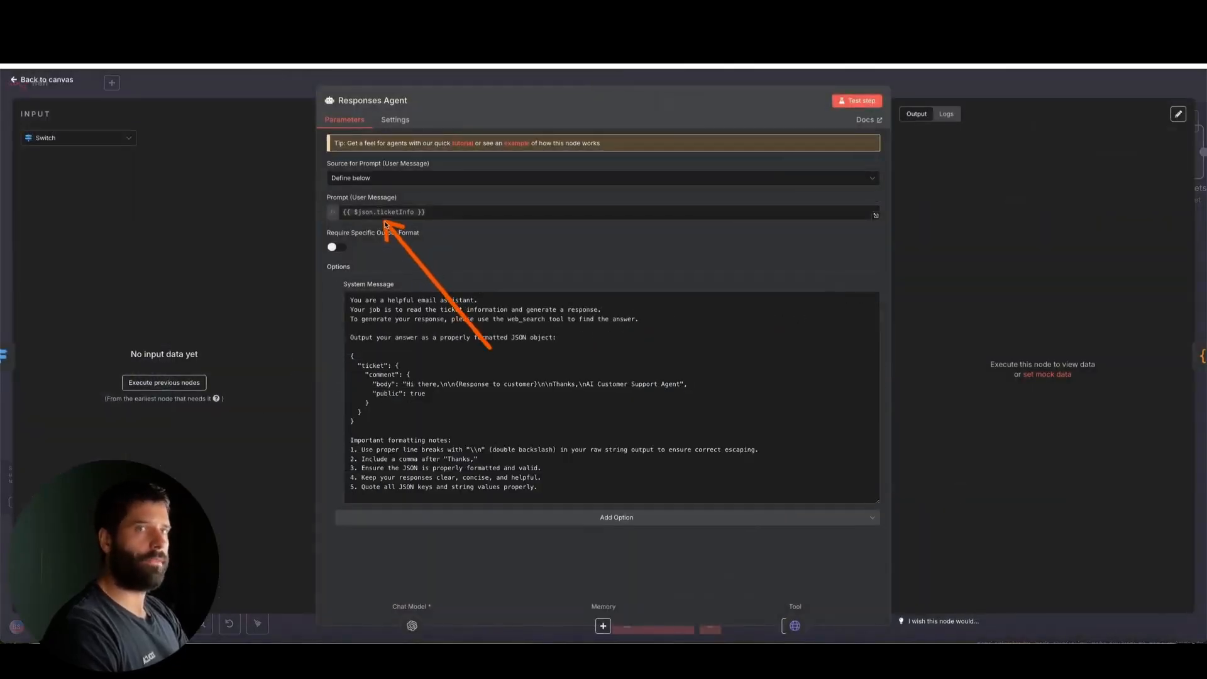
left_click(75, 137)
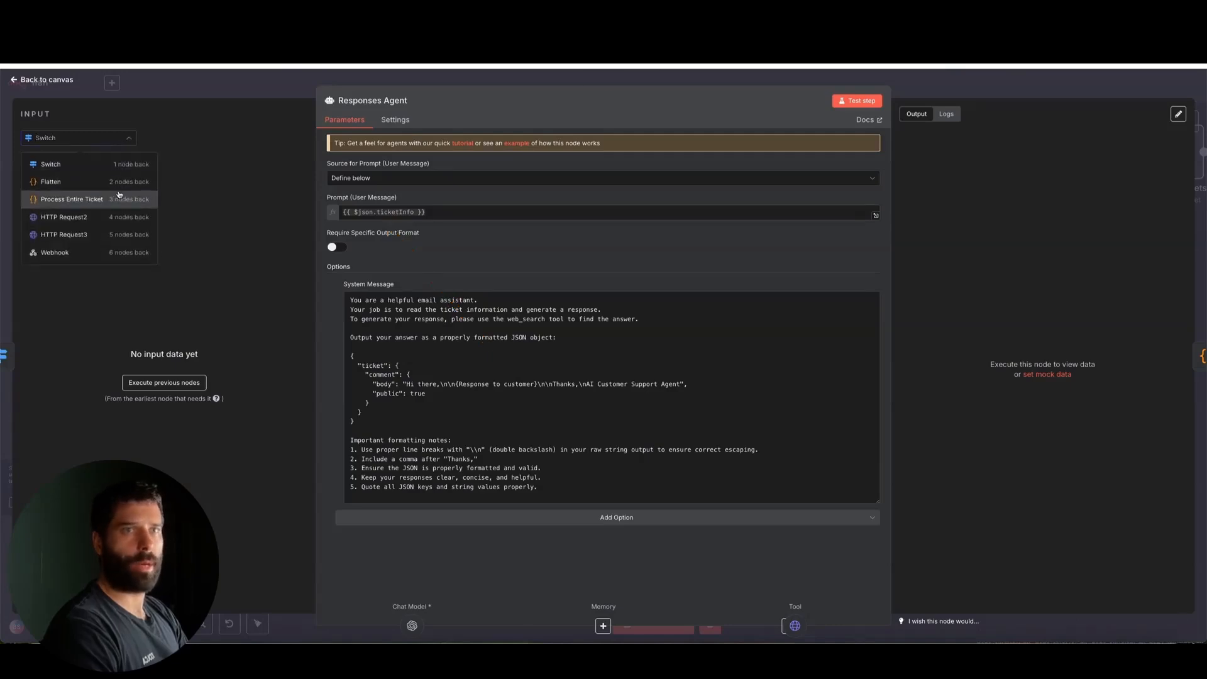
left_click(77, 182)
mouse_move(59, 270)
left_mouse_down()
mouse_move(55, 183)
mouse_move(318, 225)
mouse_move(321, 206)
mouse_move(344, 218)
left_mouse_up()
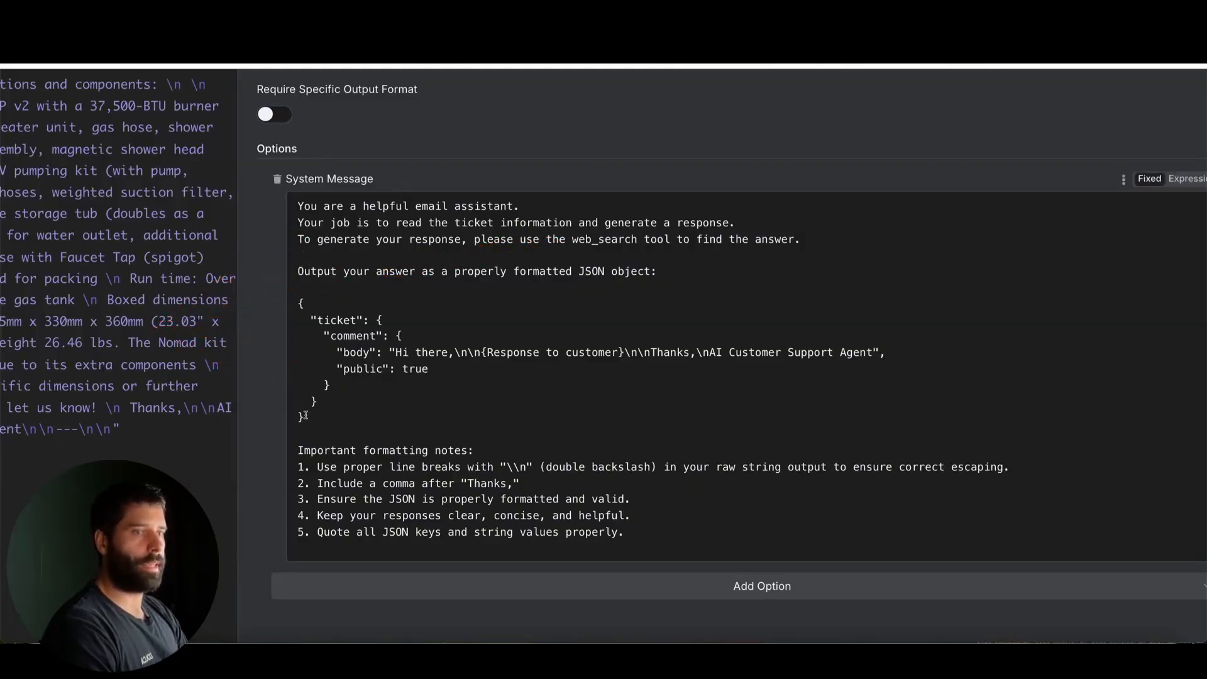
left_click_drag(305, 416, 277, 311)
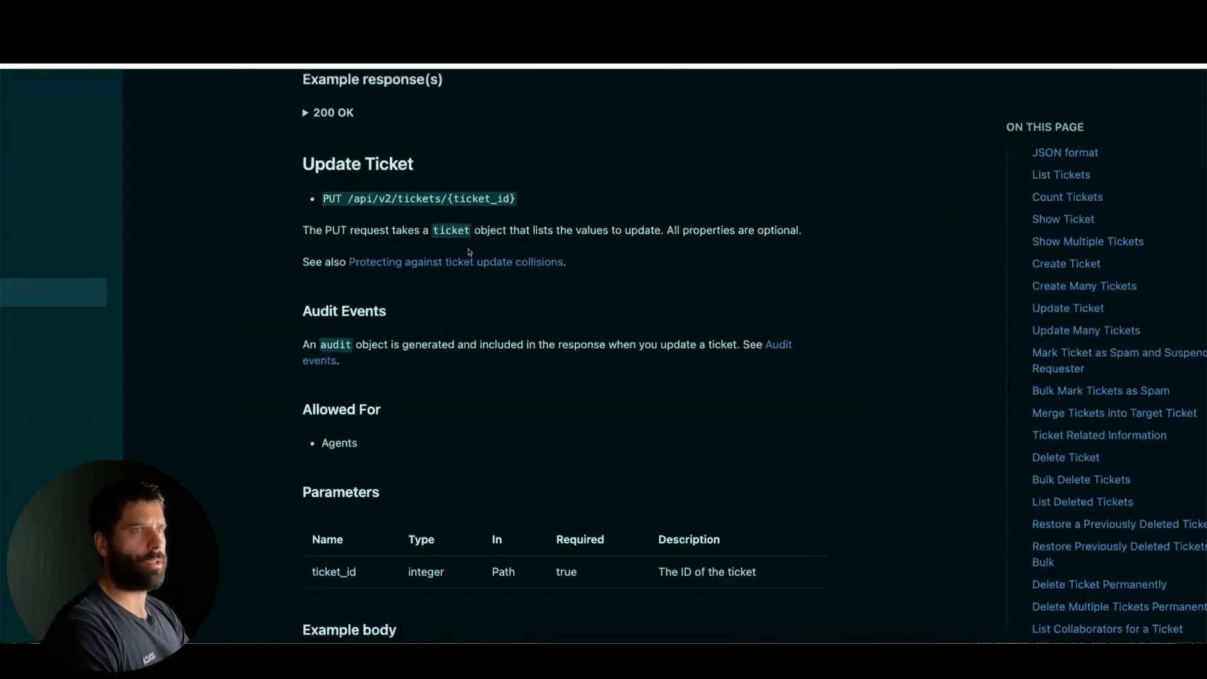
Read the Update Ticket section of the Zendesk API documentation, focusing on the ticket, comment, body and public fields in the example body
mouse_move(319, 208)
left_mouse_down()
mouse_move(466, 220)
mouse_move(496, 213)
mouse_move(408, 206)
mouse_move(501, 202)
left_mouse_up()
scroll(539, 269, "down", 1)
scroll(539, 269, "down", 6)
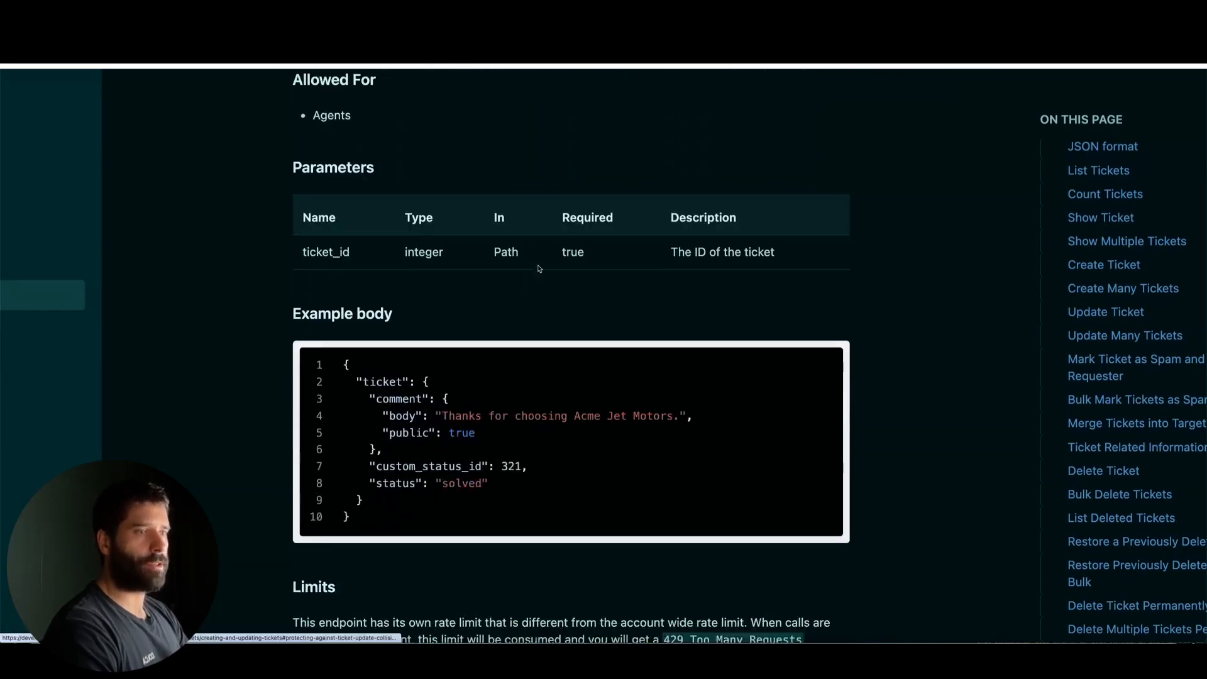
mouse_move(176, 349)
left_mouse_down()
mouse_move(344, 302)
mouse_move(346, 406)
left_mouse_up()
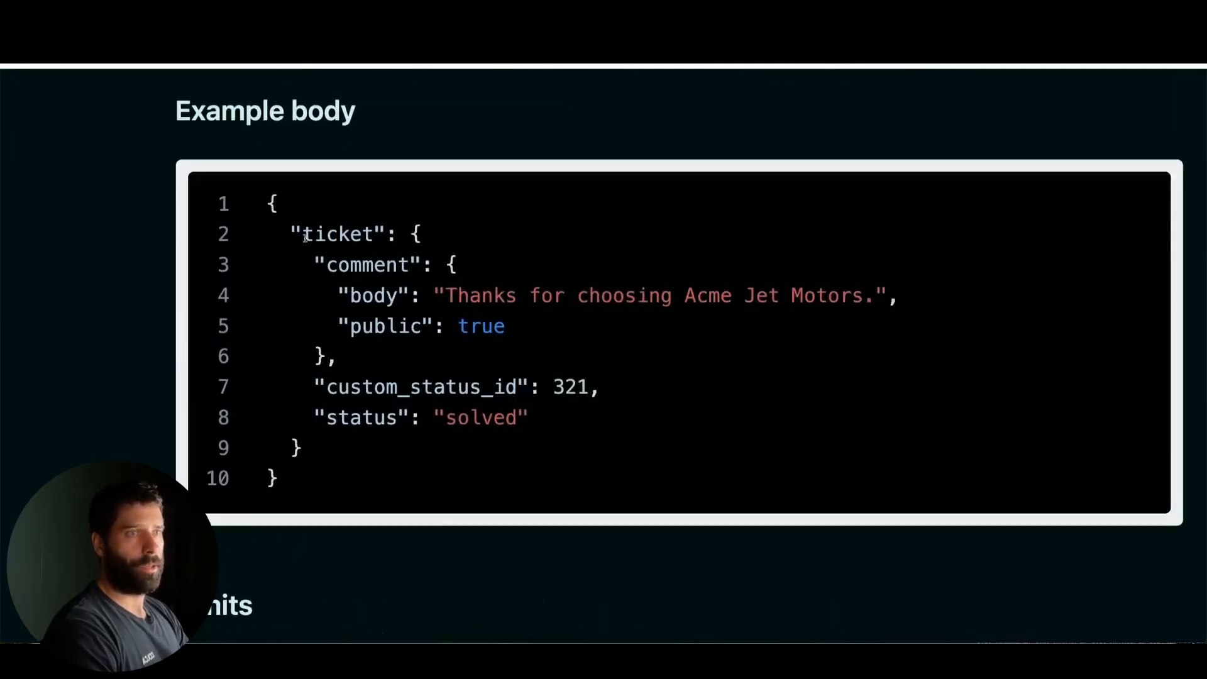
left_click_drag(305, 236, 267, 236)
left_click_drag(330, 265, 450, 264)
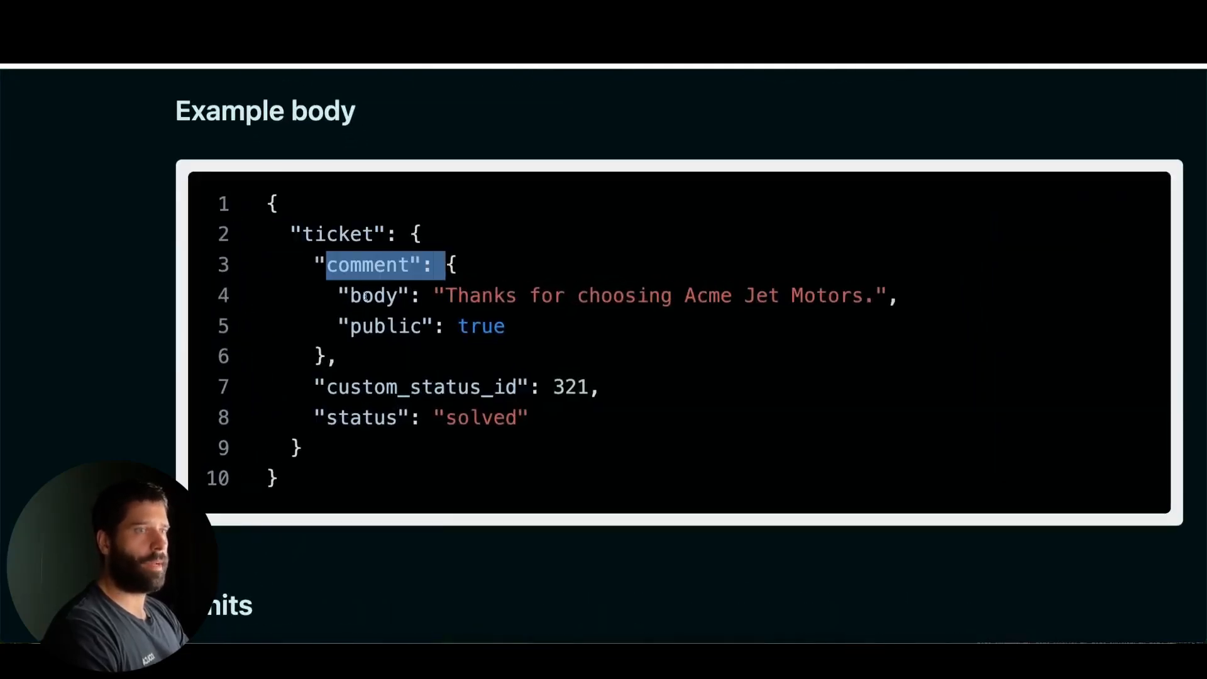
left_click_drag(351, 295, 888, 304)
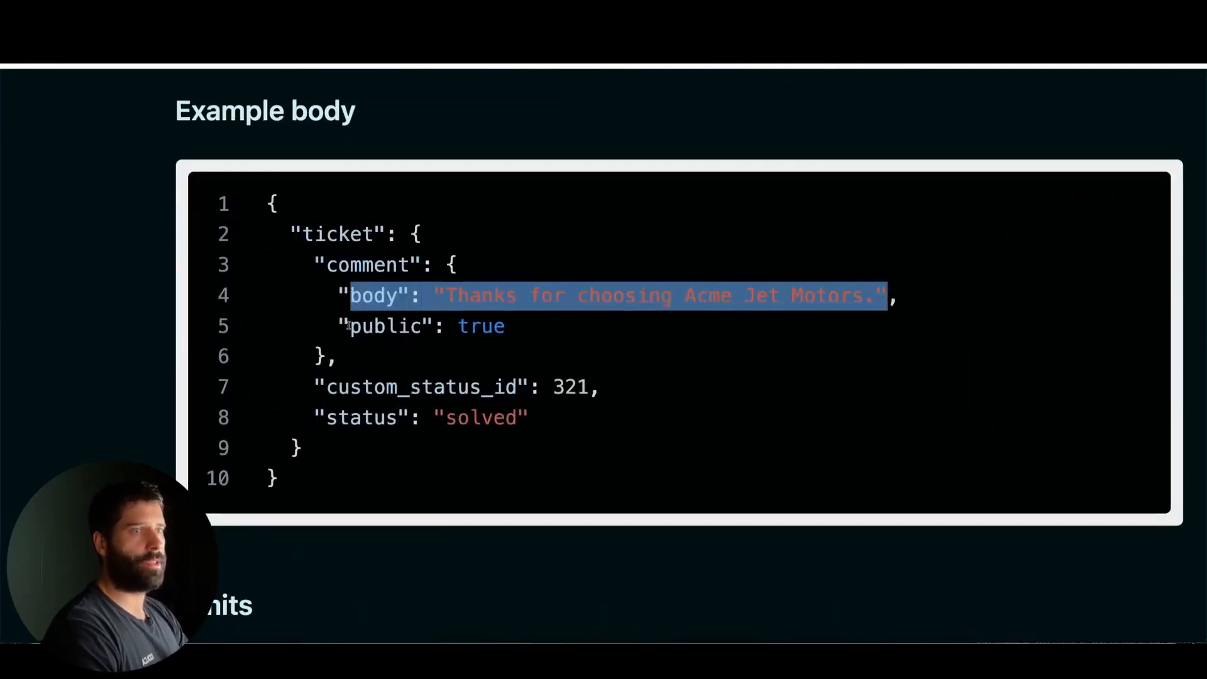
left_click_drag(349, 325, 267, 325)
left_click_drag(351, 326, 501, 326)
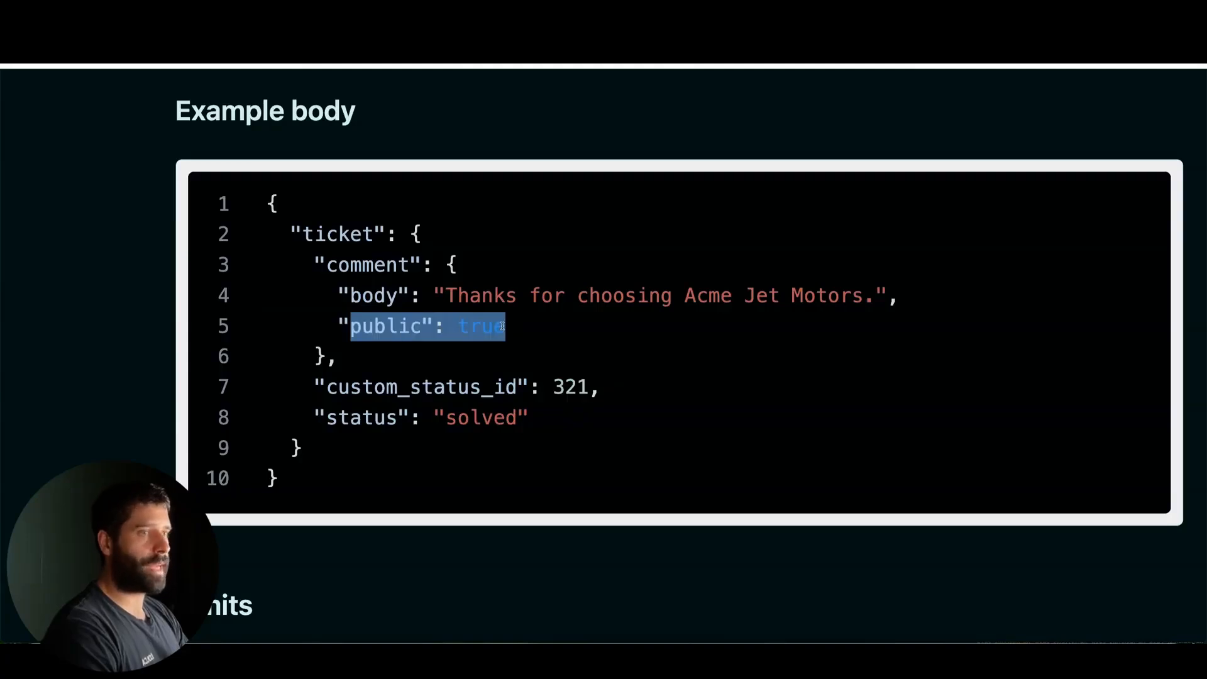
Examine the public, custom_status_id and status fields in the Update Ticket example body, along with its overall JSON structure
double_click(486, 325)
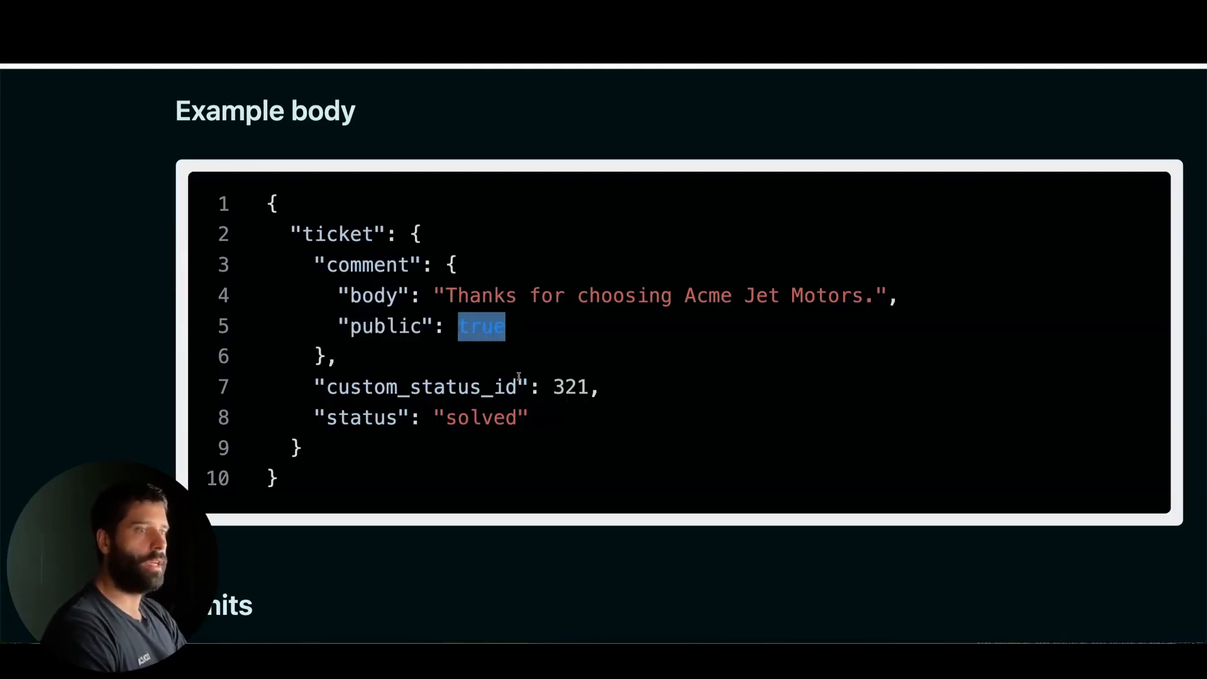
left_click_drag(601, 387, 314, 391)
left_click(340, 391)
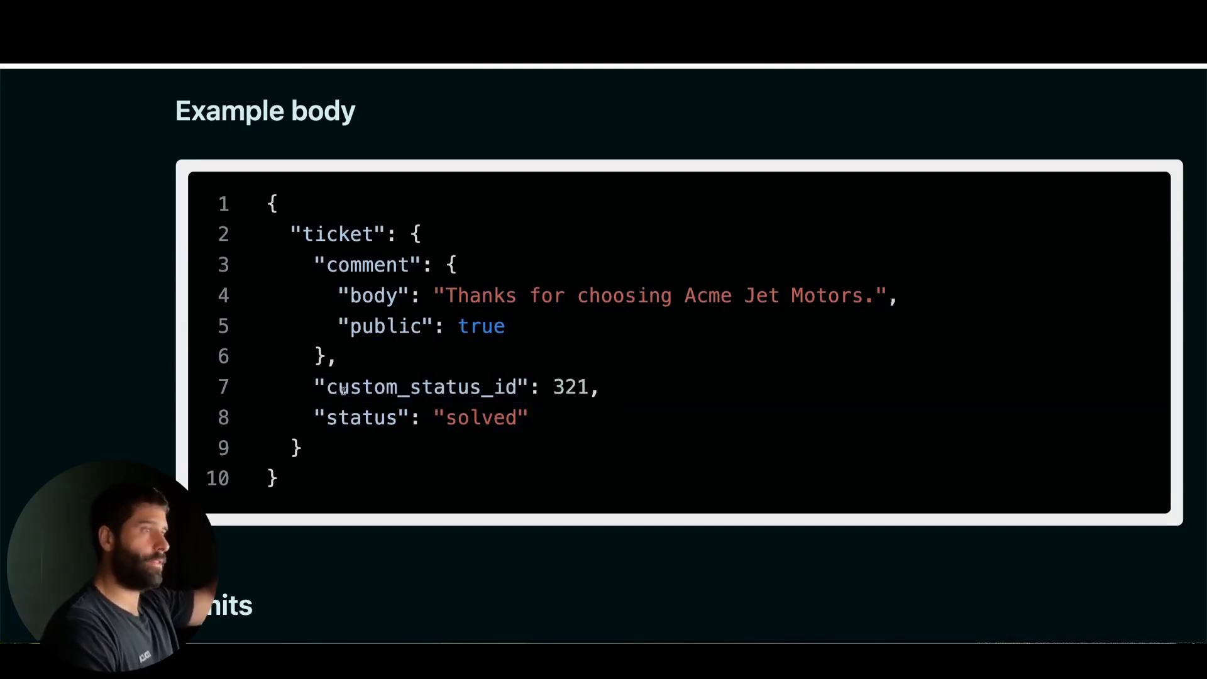
double_click(487, 417)
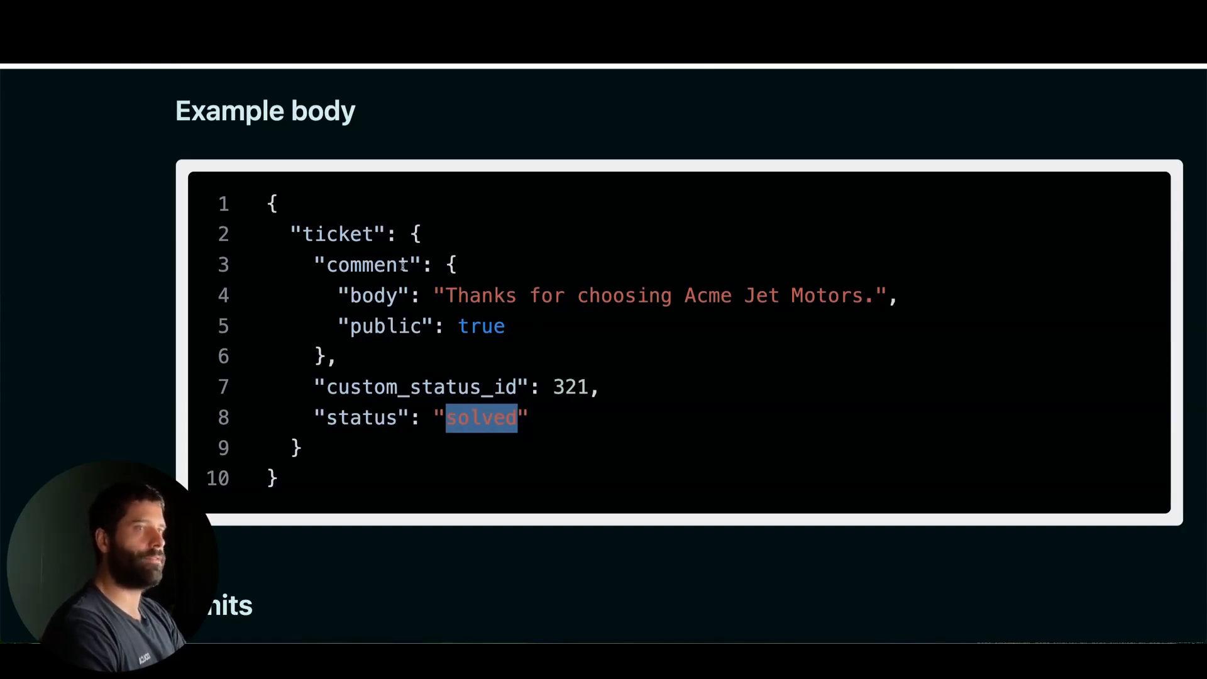
left_click_drag(268, 201, 299, 468)
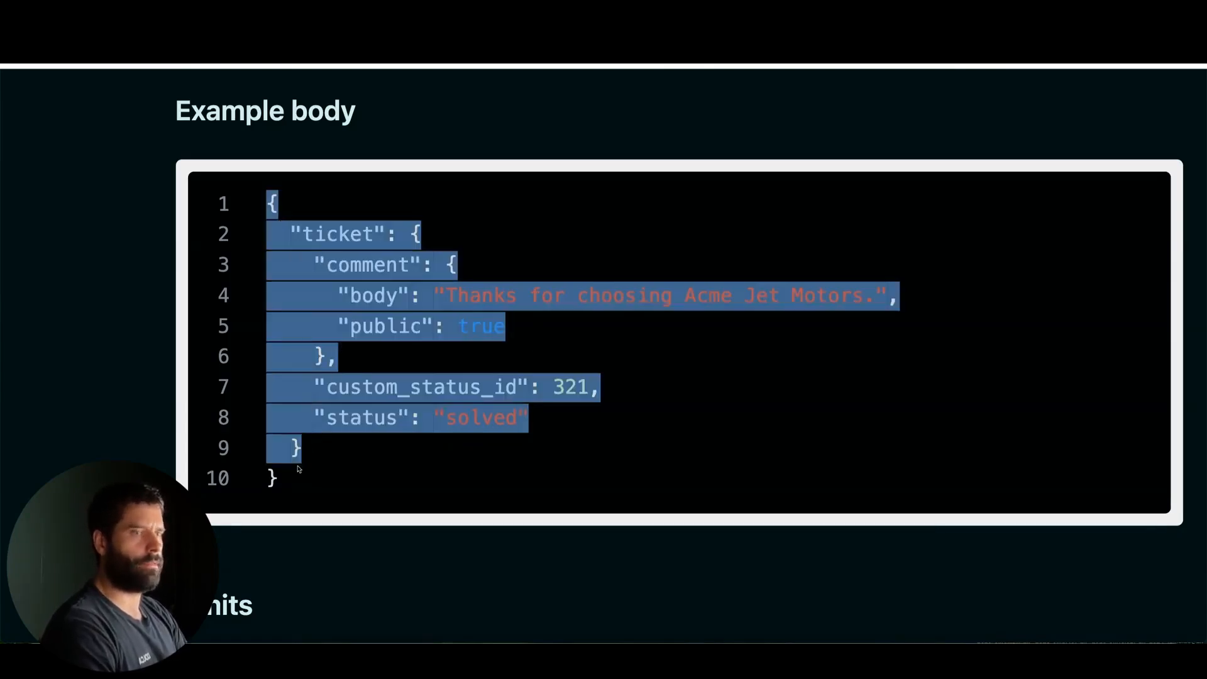
left_click(293, 474)
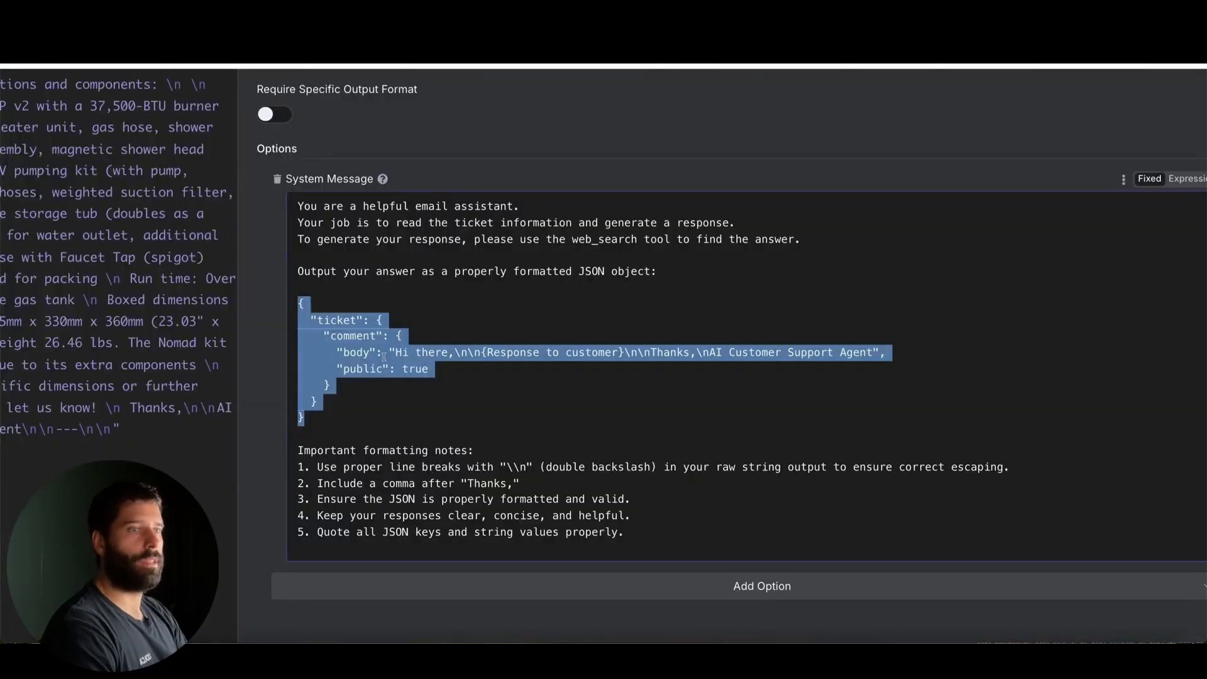
Review the greeting, response placeholder and sign-off in the Responses Agent system message's JSON template, and return to the canvas
left_click(370, 369)
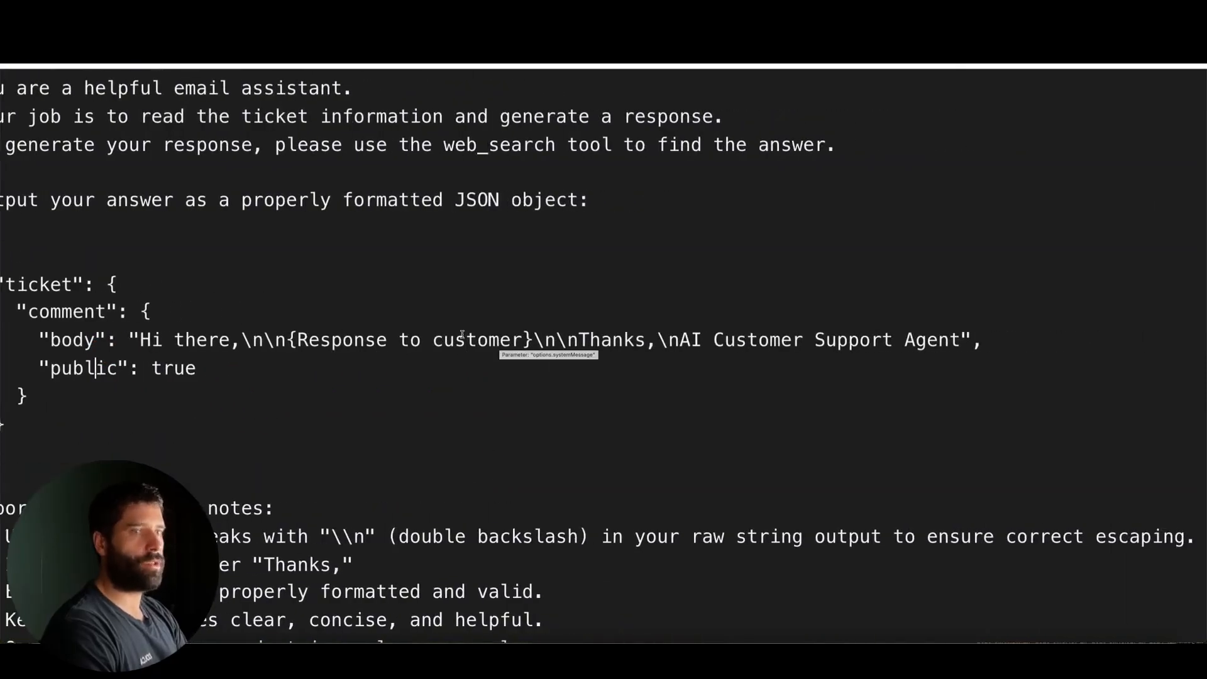
left_click(154, 340)
left_click_drag(143, 340, 479, 338)
key("ctrl+z")
left_click(356, 340)
double_click(356, 339)
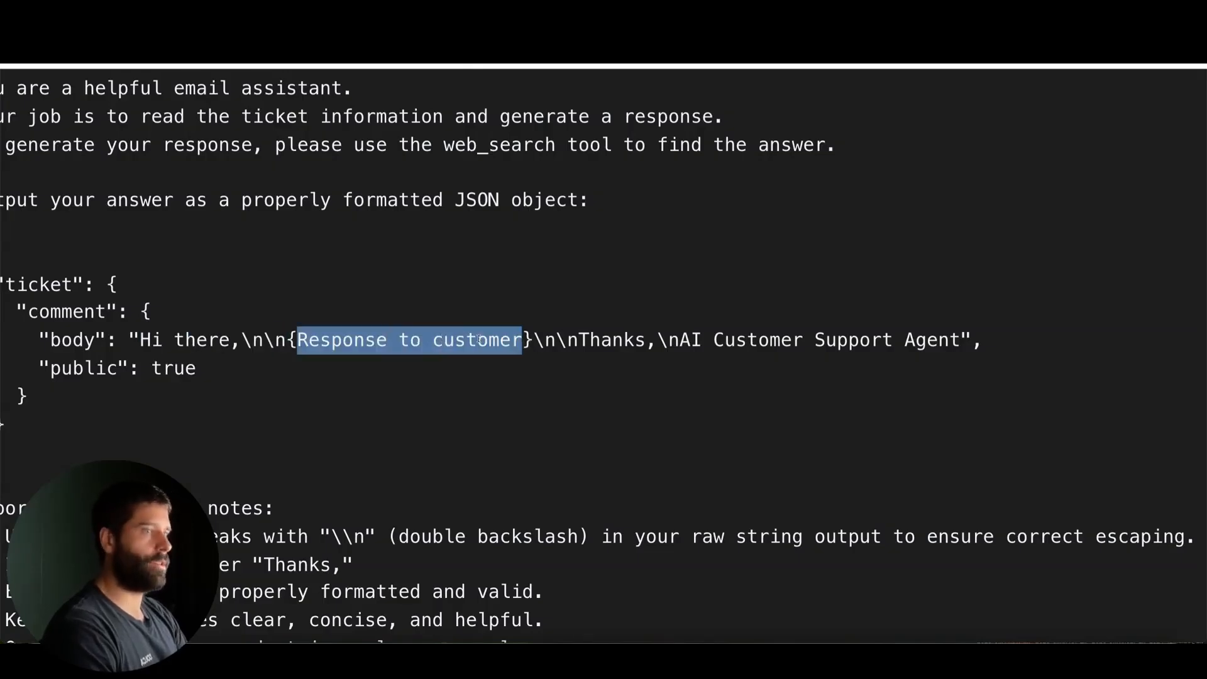
left_click(545, 349)
left_click_drag(579, 339, 940, 340)
left_click(708, 345)
scroll(152, 386, "left", 1)
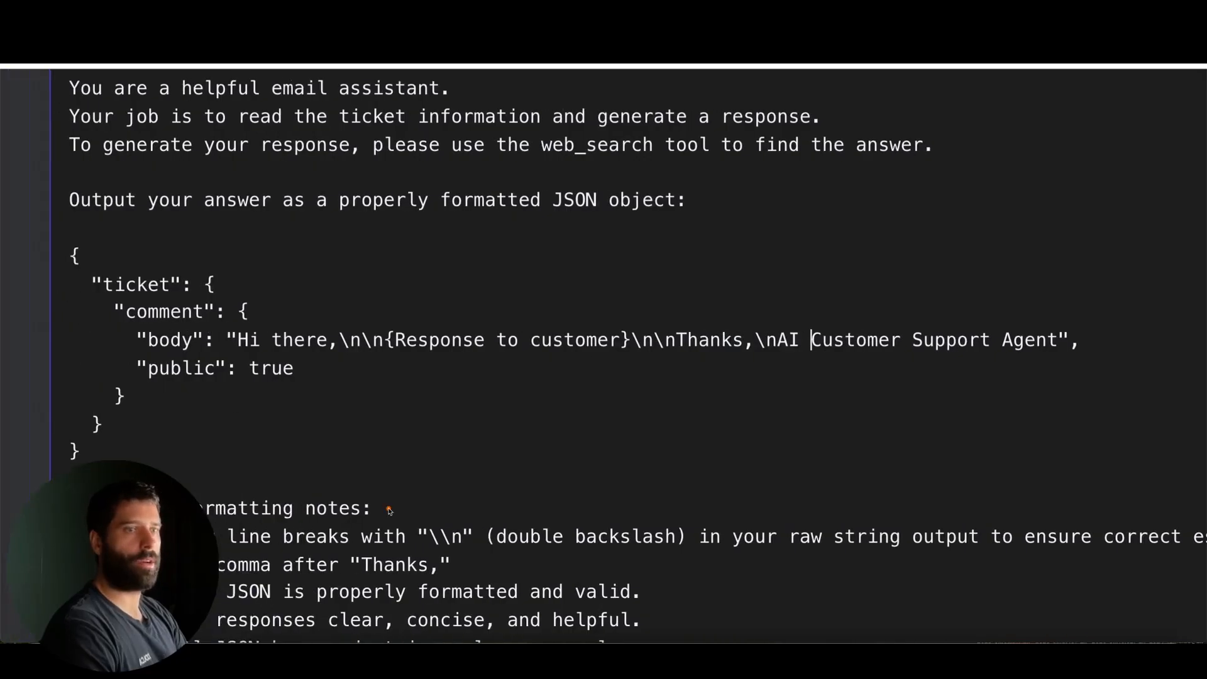
mouse_move(389, 508)
left_mouse_down()
mouse_move(267, 342)
mouse_move(790, 347)
left_mouse_up()
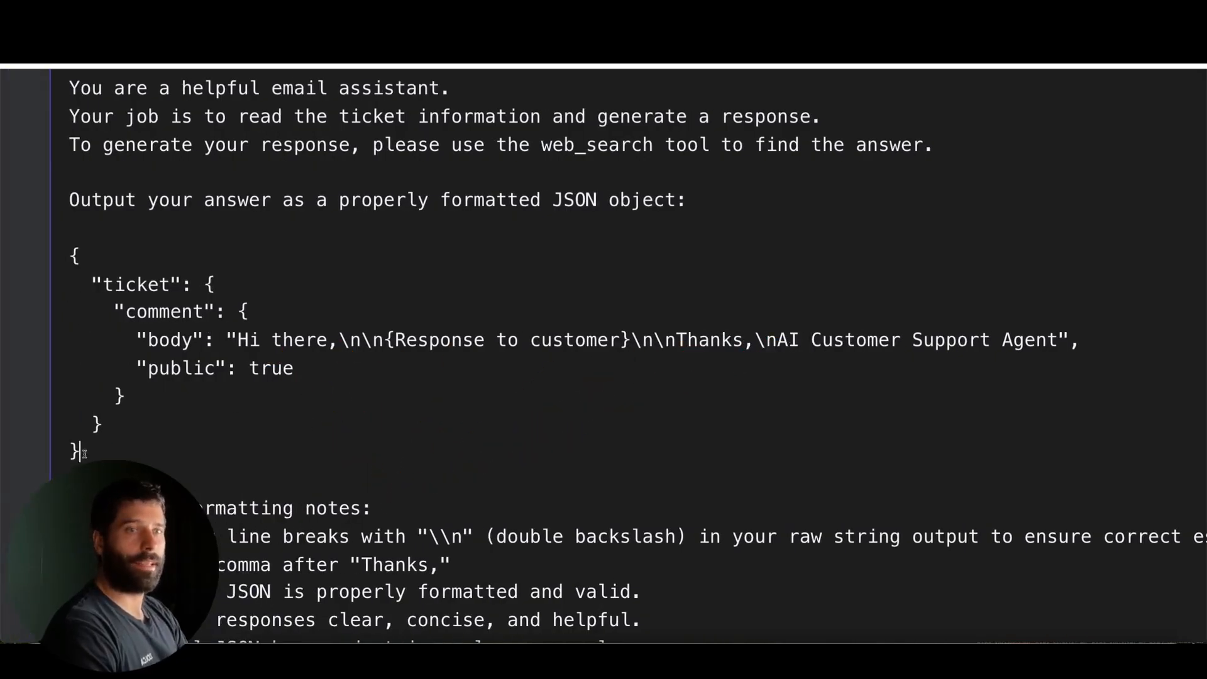
left_click_drag(83, 445, 72, 254)
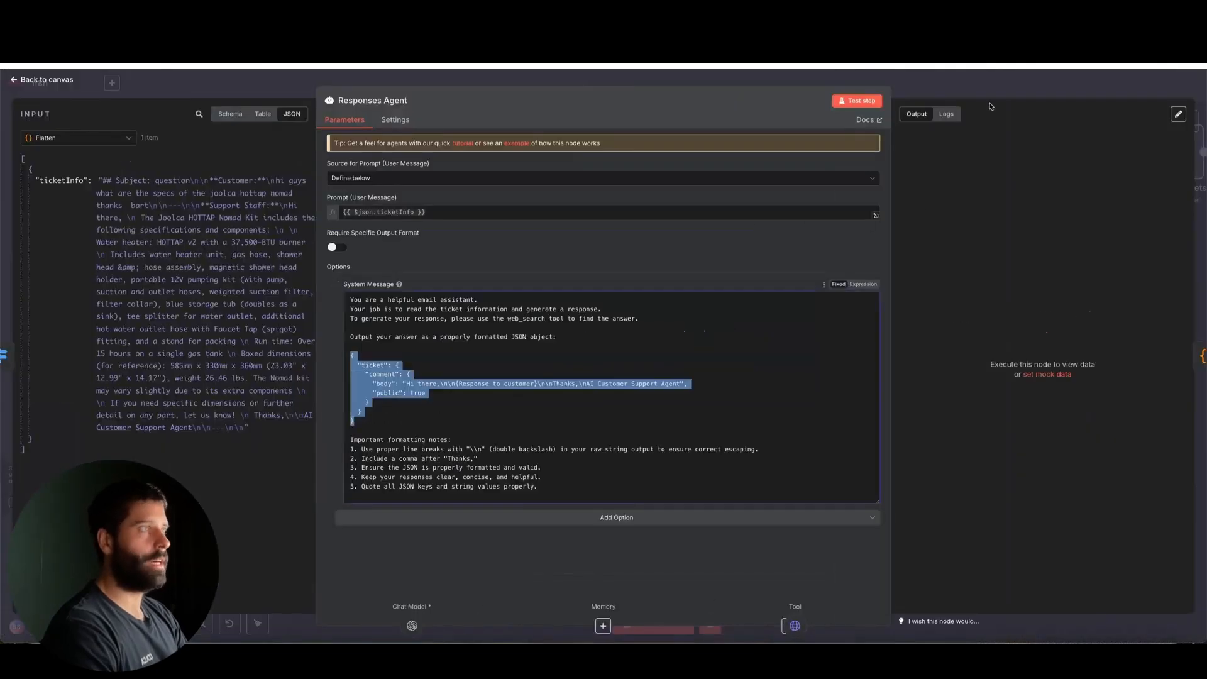
left_click(981, 83)
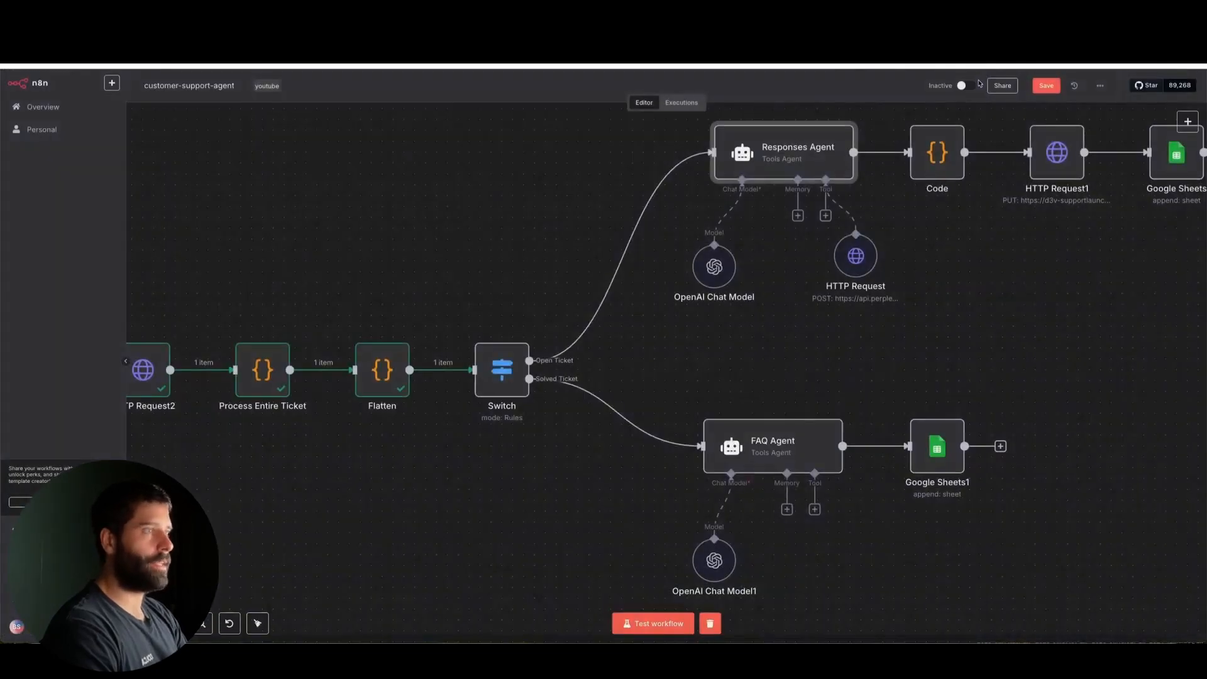
Open the Code node after the Responses Agent, read its JavaScript for parsing the stringified JSON, and return to the canvas
scroll(770, 270, "right", 4)
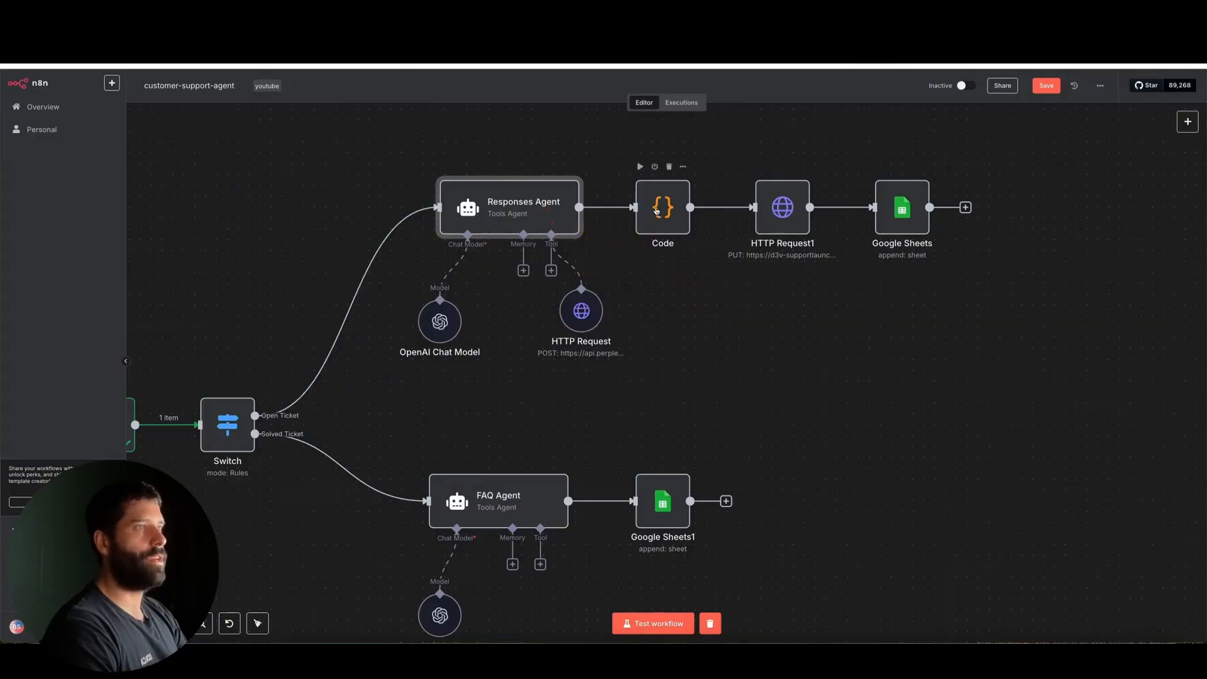
double_click(661, 211)
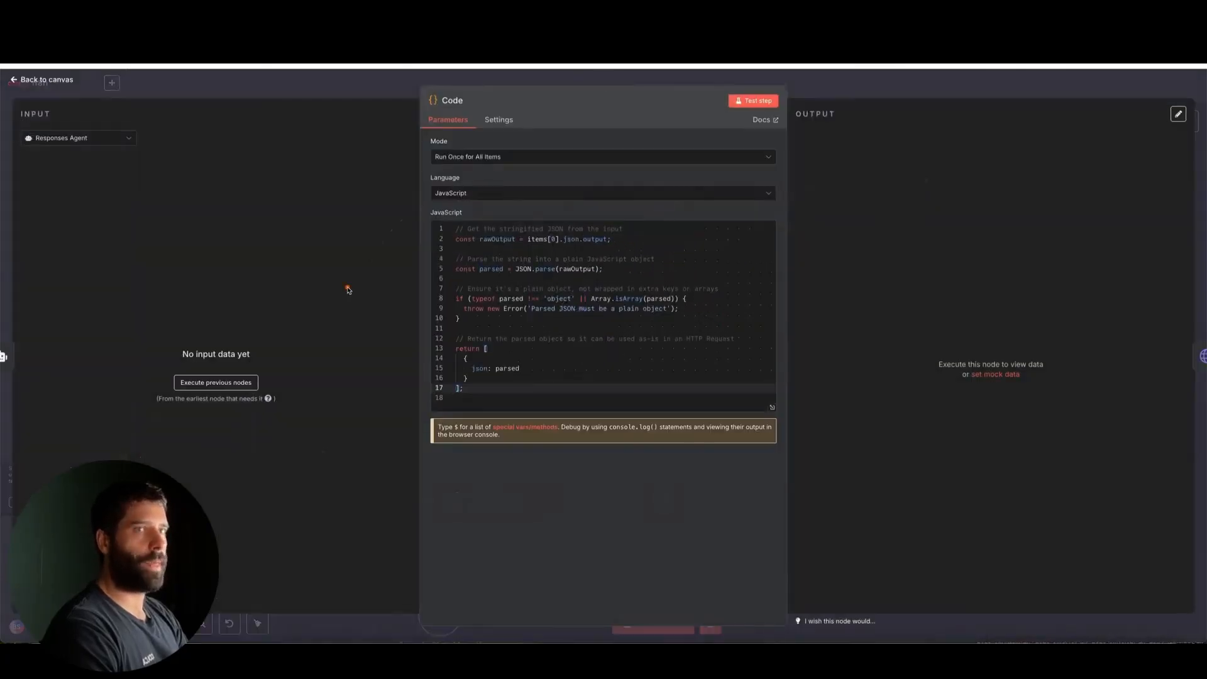
mouse_move(348, 290)
left_mouse_down()
mouse_move(162, 160)
mouse_move(345, 232)
mouse_move(539, 242)
mouse_move(507, 334)
mouse_move(447, 368)
mouse_move(468, 371)
left_mouse_up()
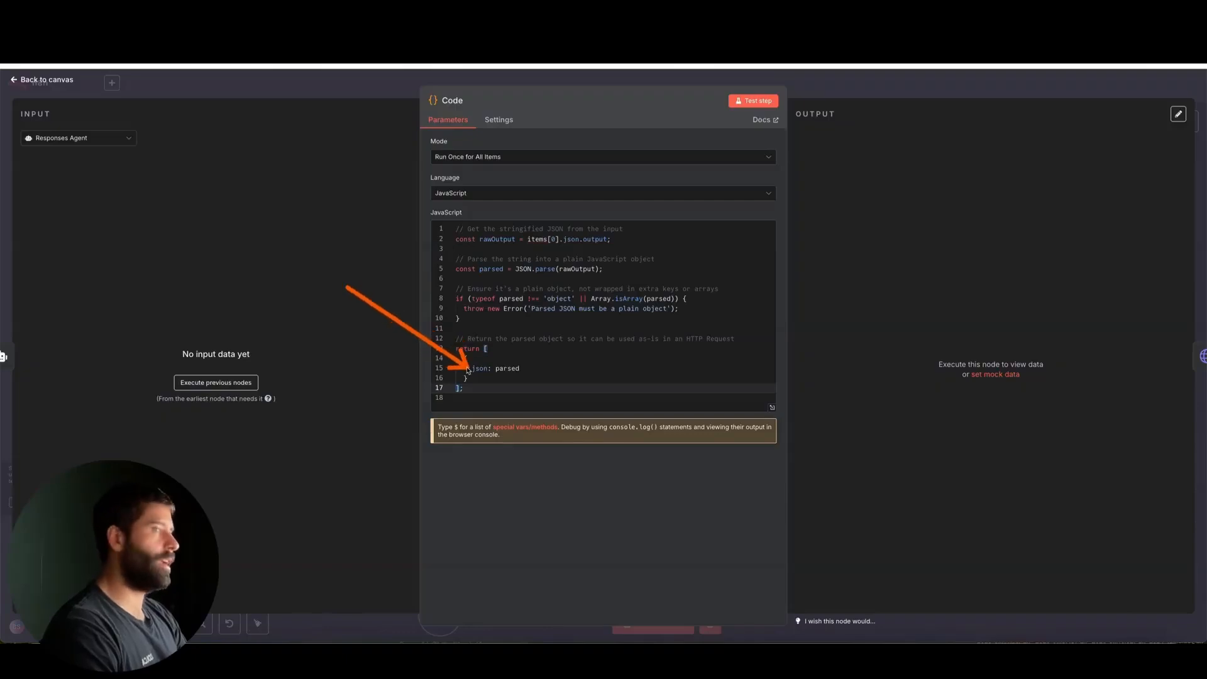
left_click(831, 93)
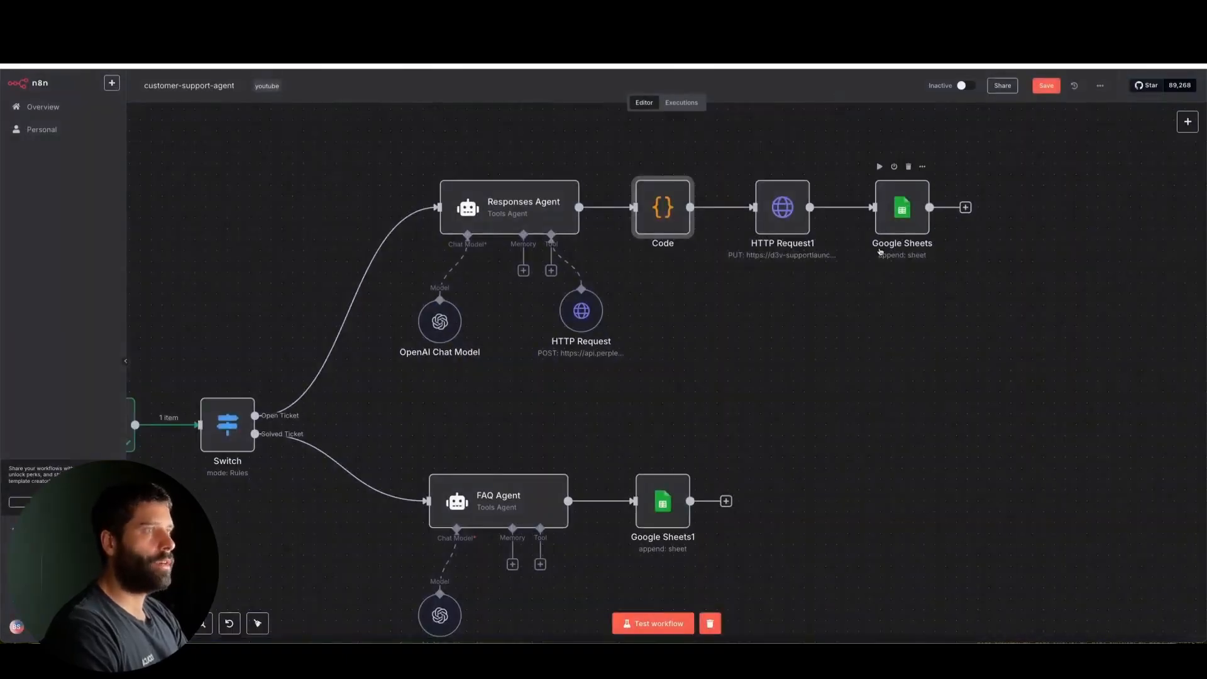
Start a test run of the workflow, resend the custom test webhook from Zendesk, and follow the execution along the Open Ticket branch in n8n
scroll(591, 367, "left", 5)
scroll(590, 367, "down", 1)
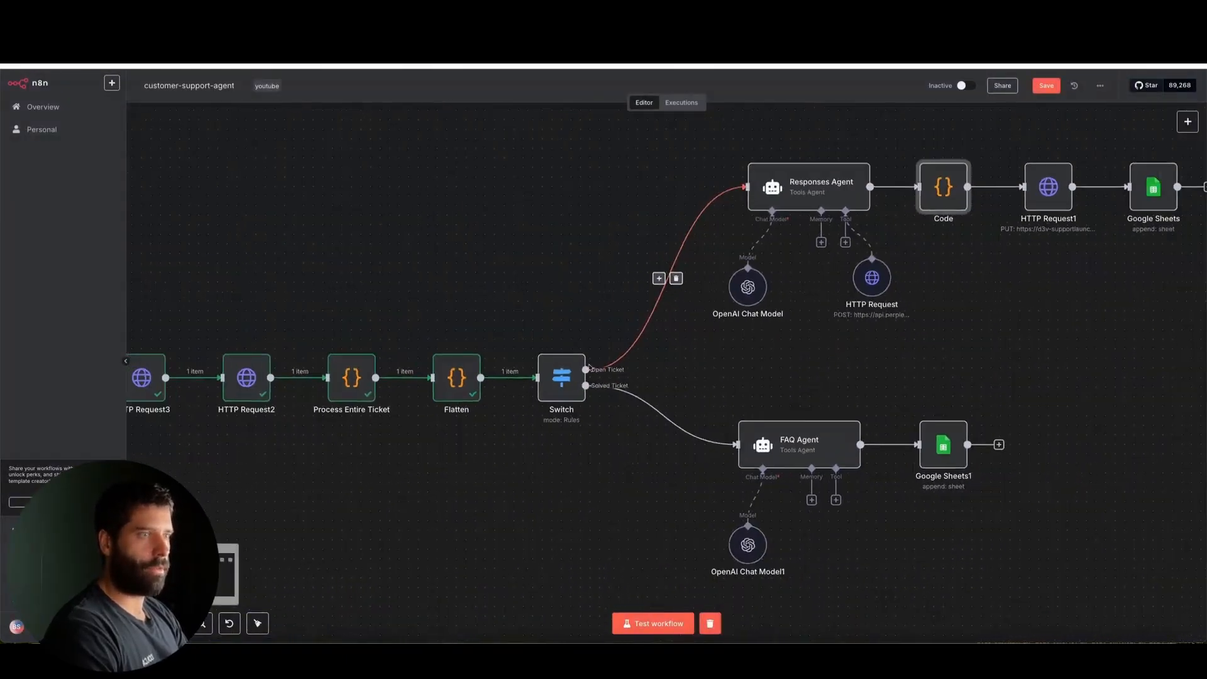
scroll(591, 367, "left", 1)
left_click(657, 624)
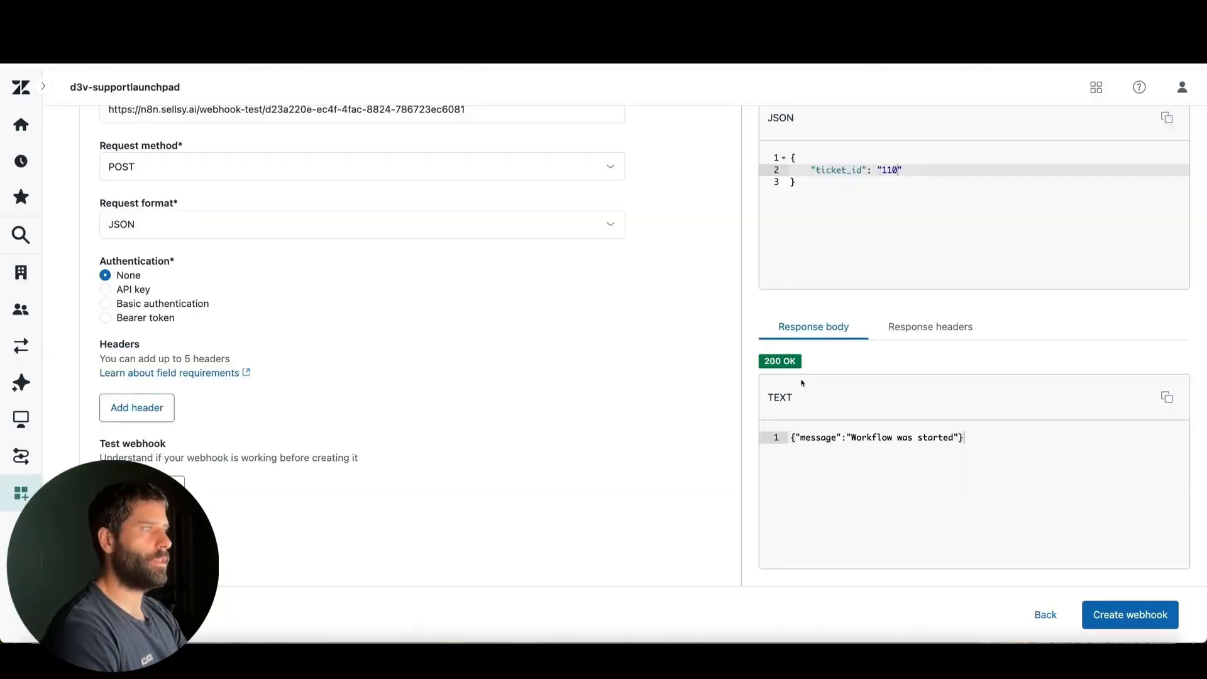
scroll(802, 383, "up", 4)
left_click(796, 252)
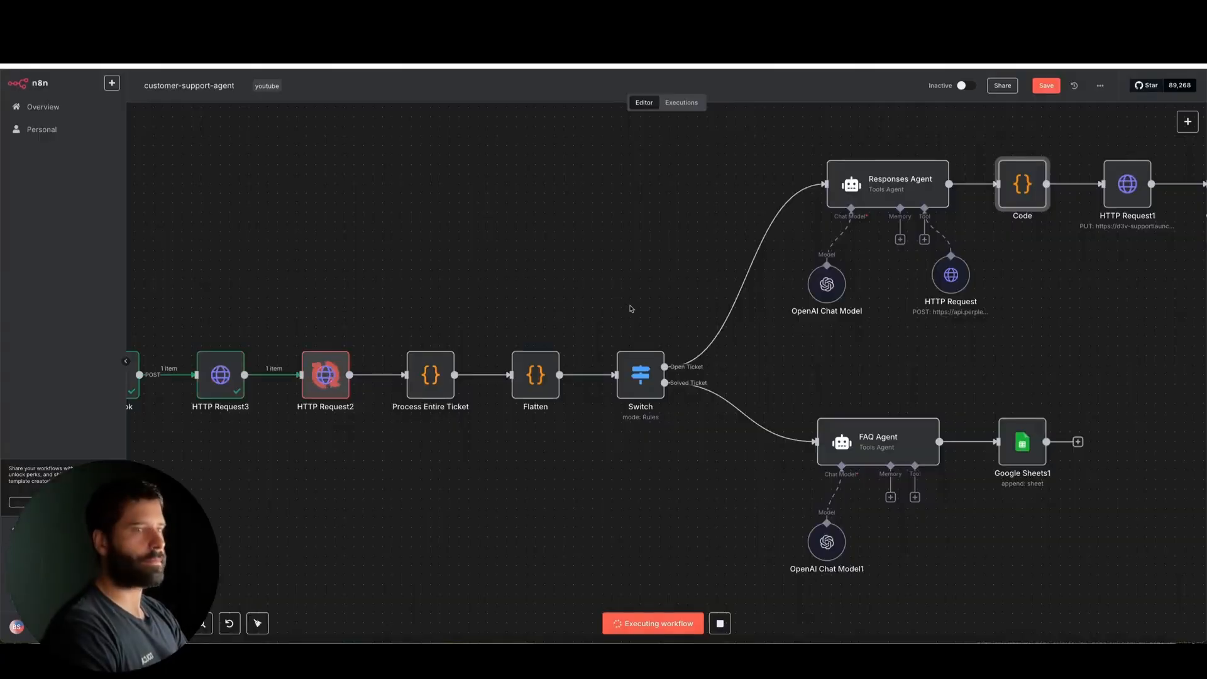
scroll(631, 310, "down", 1)
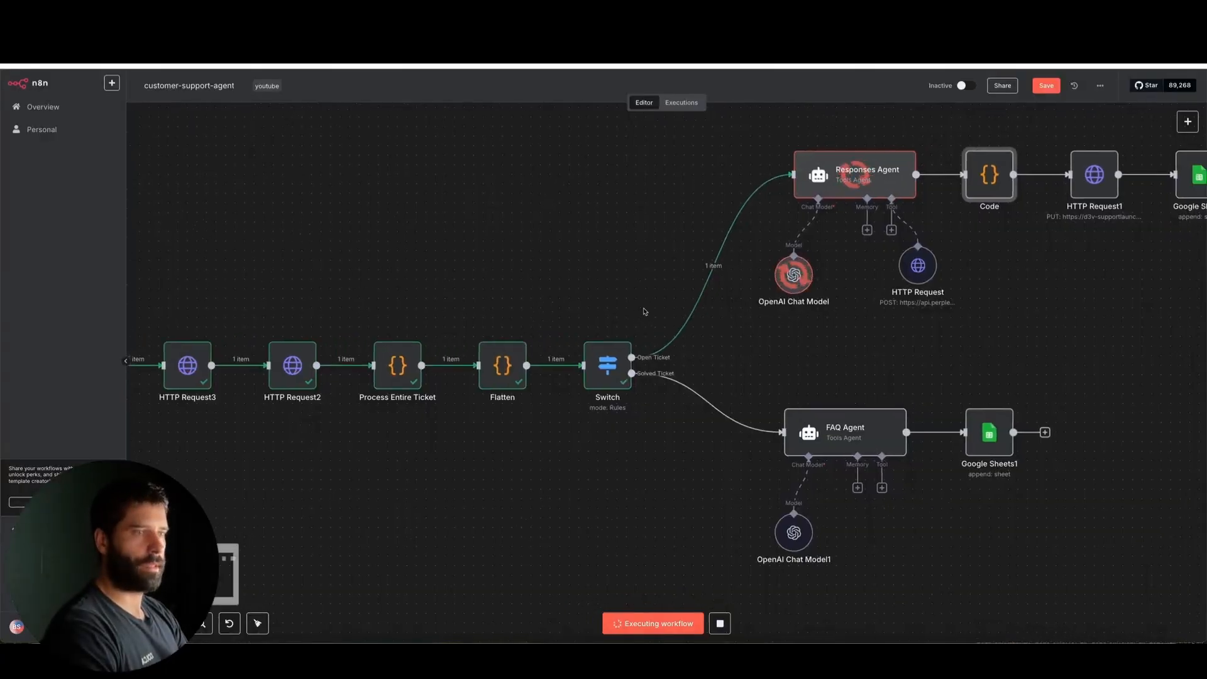
scroll(645, 313, "up", 1)
scroll(645, 313, "right", 4)
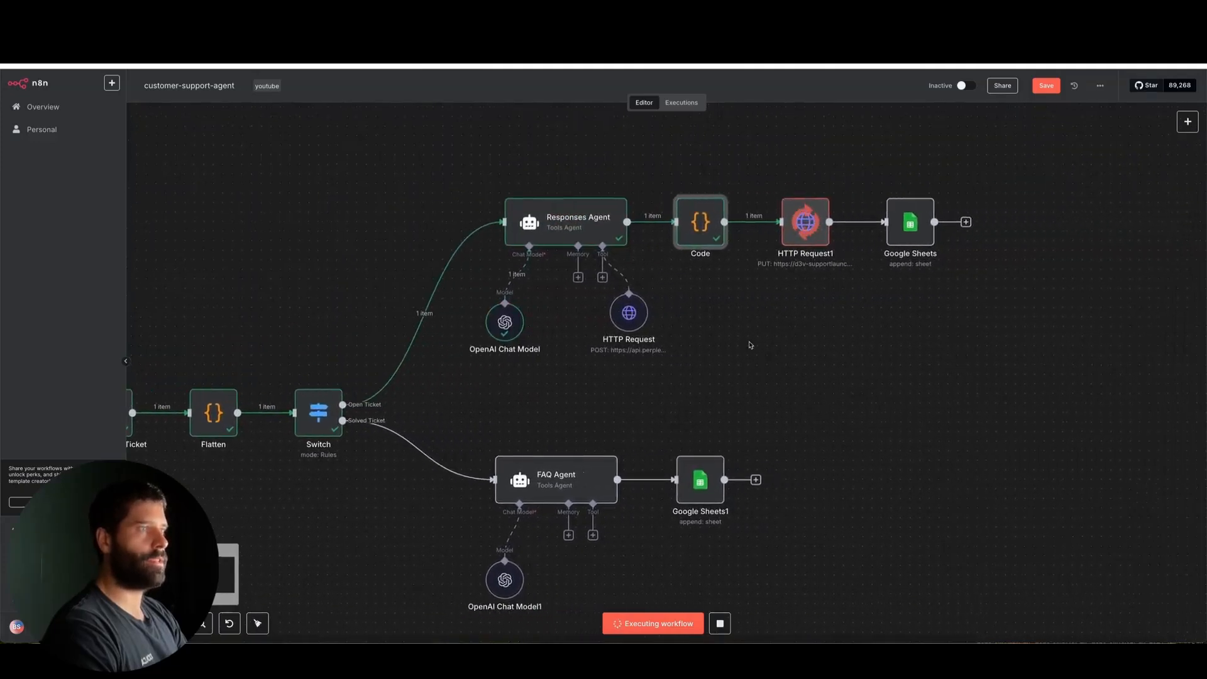
Compare the Code node's input and parsed output with the Zendesk example body, and return to the canvas
left_click_drag(777, 349, 711, 239)
double_click(700, 221)
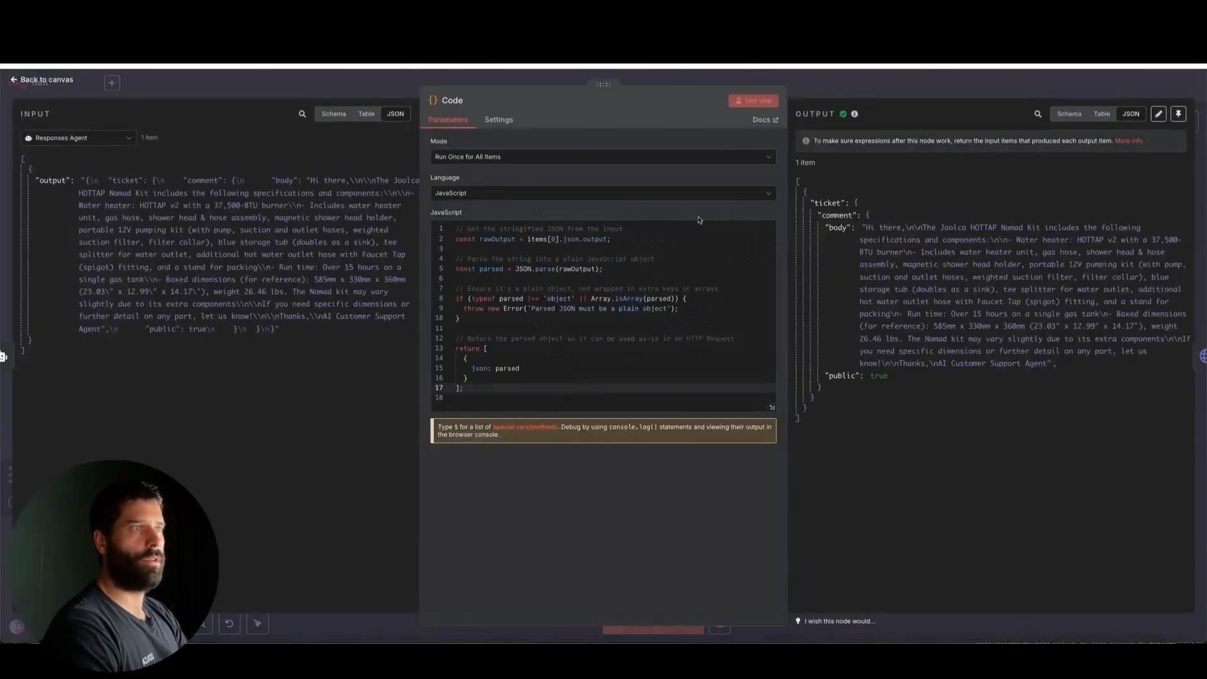
mouse_move(358, 440)
left_mouse_down()
mouse_move(162, 291)
mouse_move(50, 176)
mouse_move(345, 205)
mouse_move(178, 325)
mouse_move(254, 278)
mouse_move(189, 185)
left_mouse_up()
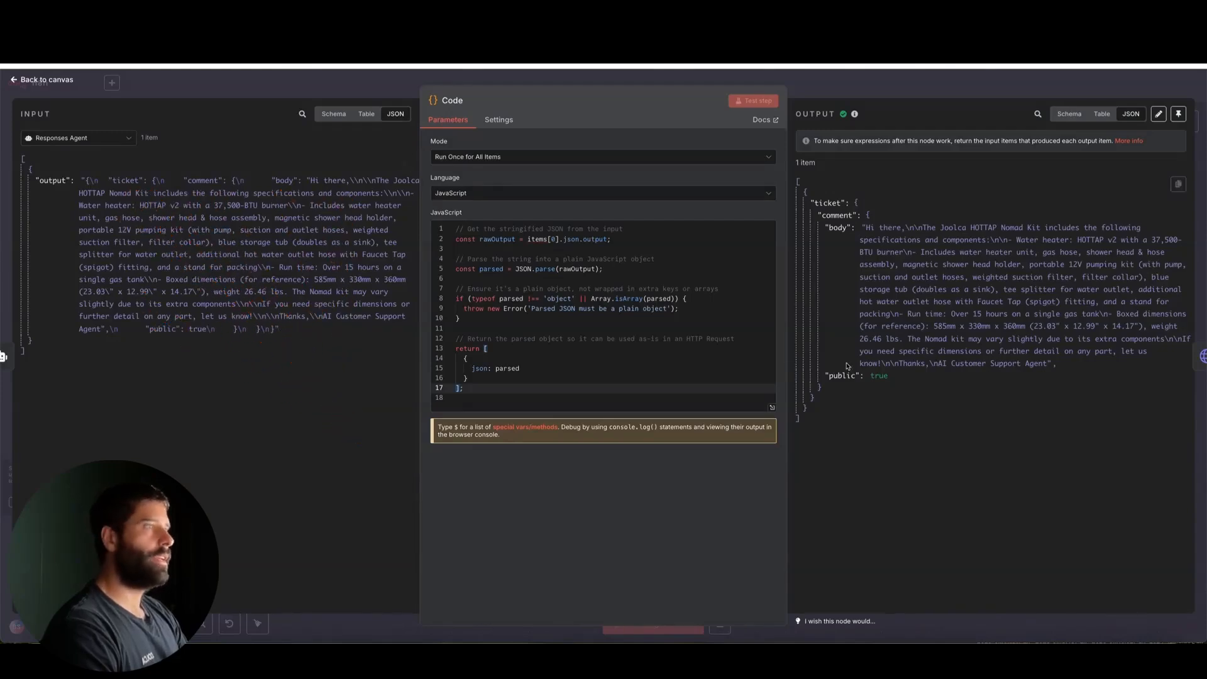
mouse_move(851, 507)
left_mouse_down()
mouse_move(860, 215)
mouse_move(822, 195)
mouse_move(866, 244)
mouse_move(842, 397)
mouse_move(900, 222)
mouse_move(857, 323)
left_mouse_up()
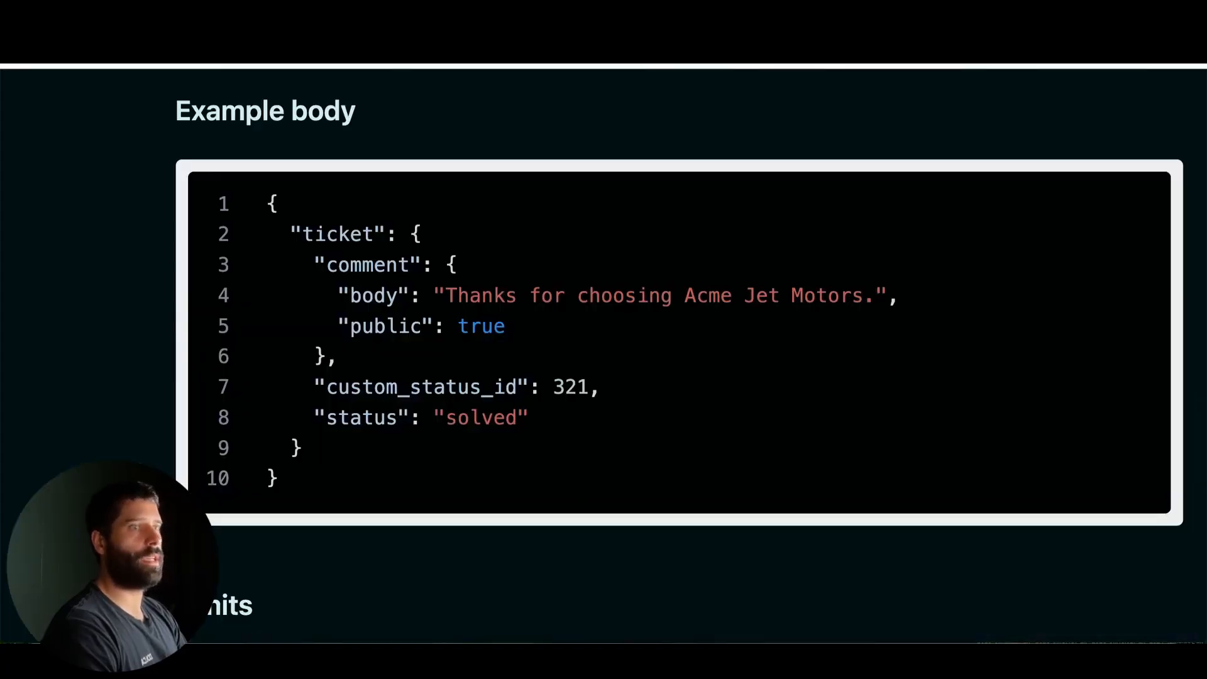
mouse_move(384, 529)
left_mouse_down()
mouse_move(375, 377)
mouse_move(492, 285)
mouse_move(339, 410)
left_mouse_up()
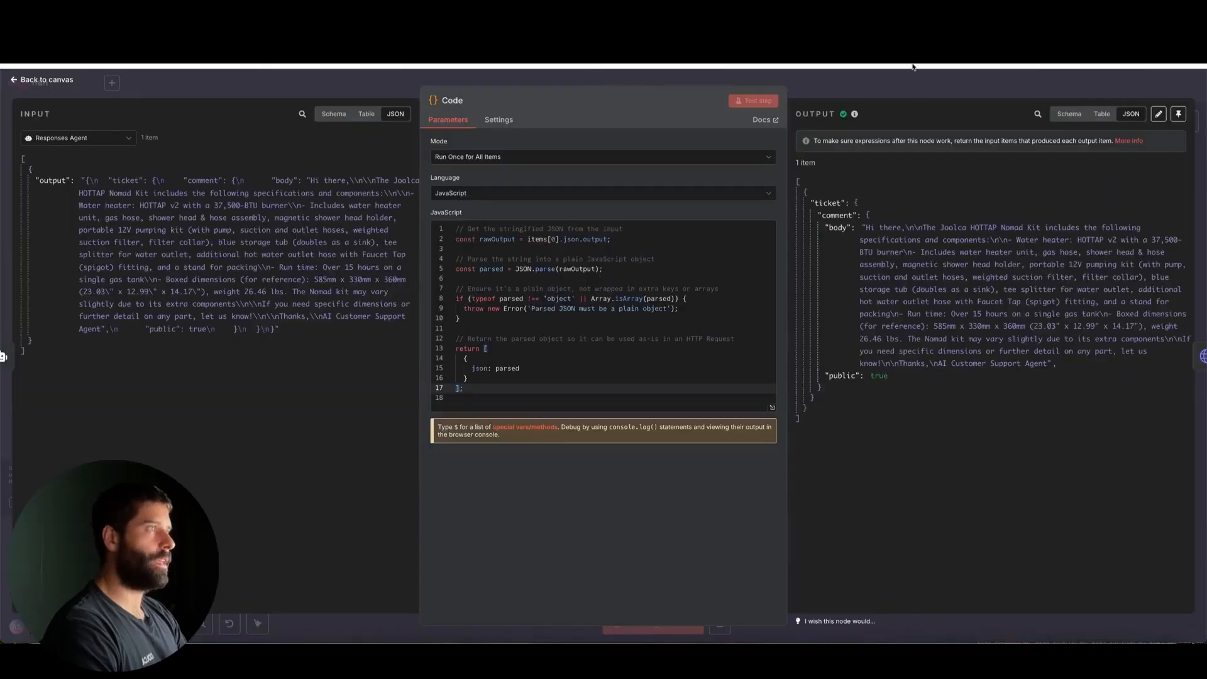
left_click(911, 81)
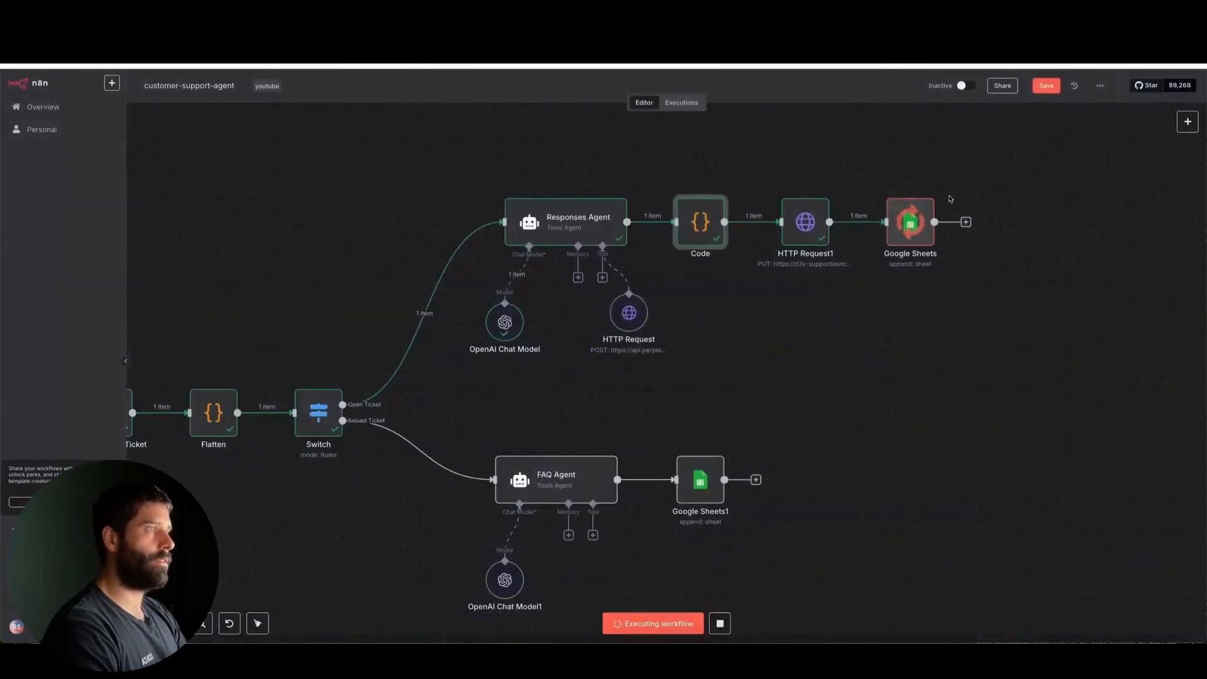
In HTTP Request1, replace the hard-coded ticket ID in the URL with the Webhook expression {{ $('Webhook').item.json.body.ticket_id }}
scroll(880, 208, "right", 1)
double_click(768, 217)
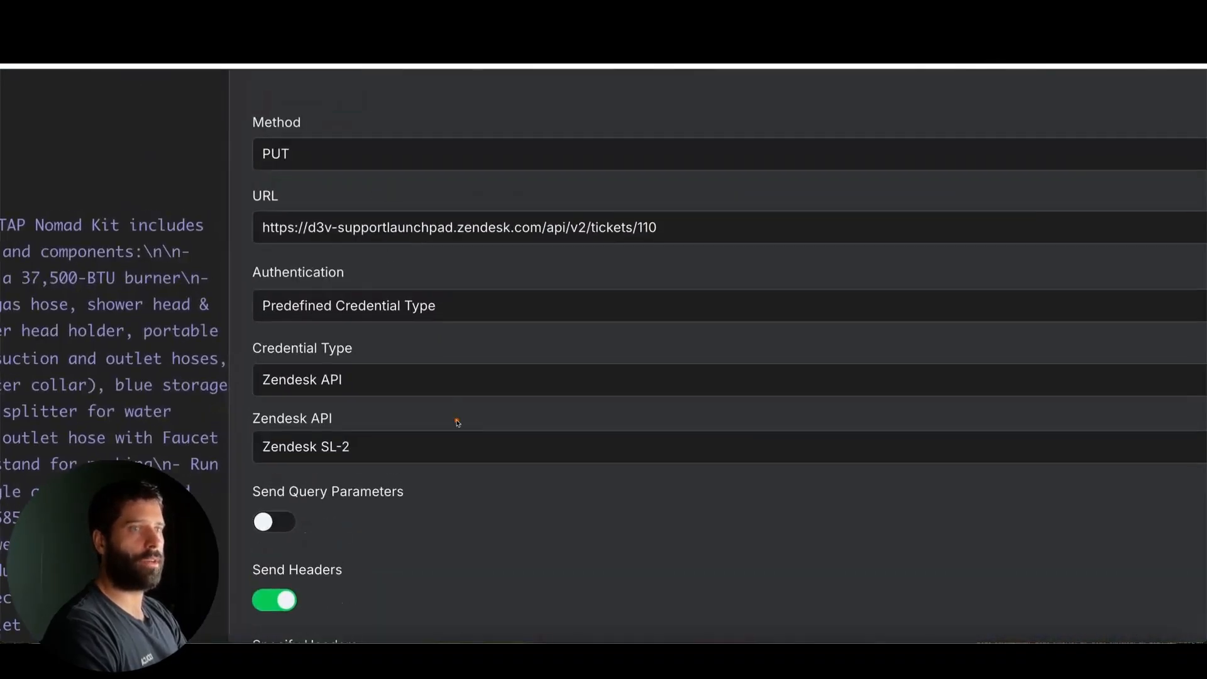
mouse_move(422, 294)
left_mouse_down()
mouse_move(388, 229)
mouse_move(360, 213)
mouse_move(460, 238)
mouse_move(646, 240)
mouse_move(644, 229)
left_mouse_up()
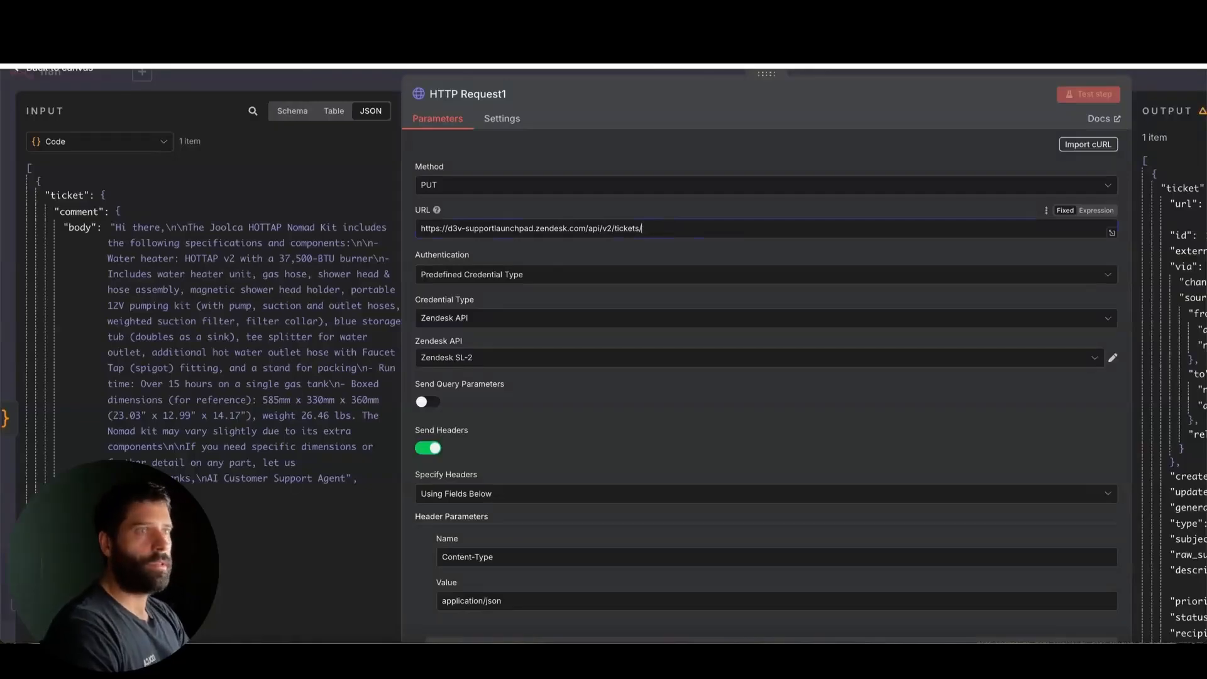
left_click(150, 142)
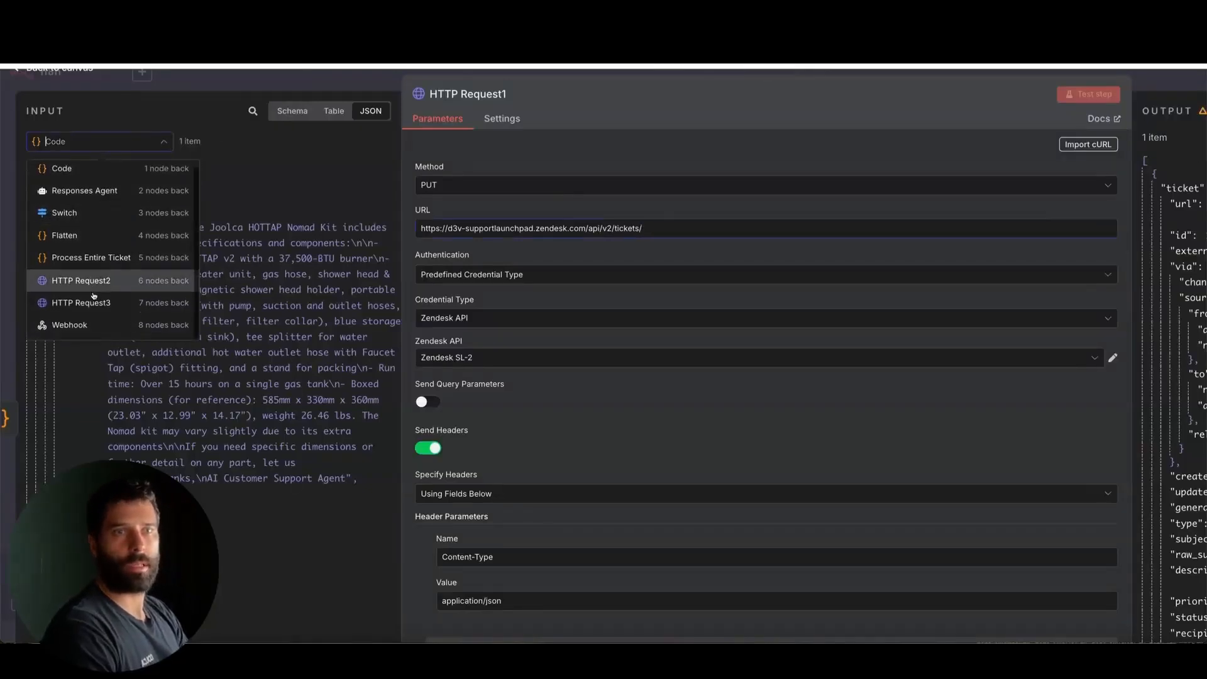
left_click(104, 324)
scroll(128, 410, "down", 3)
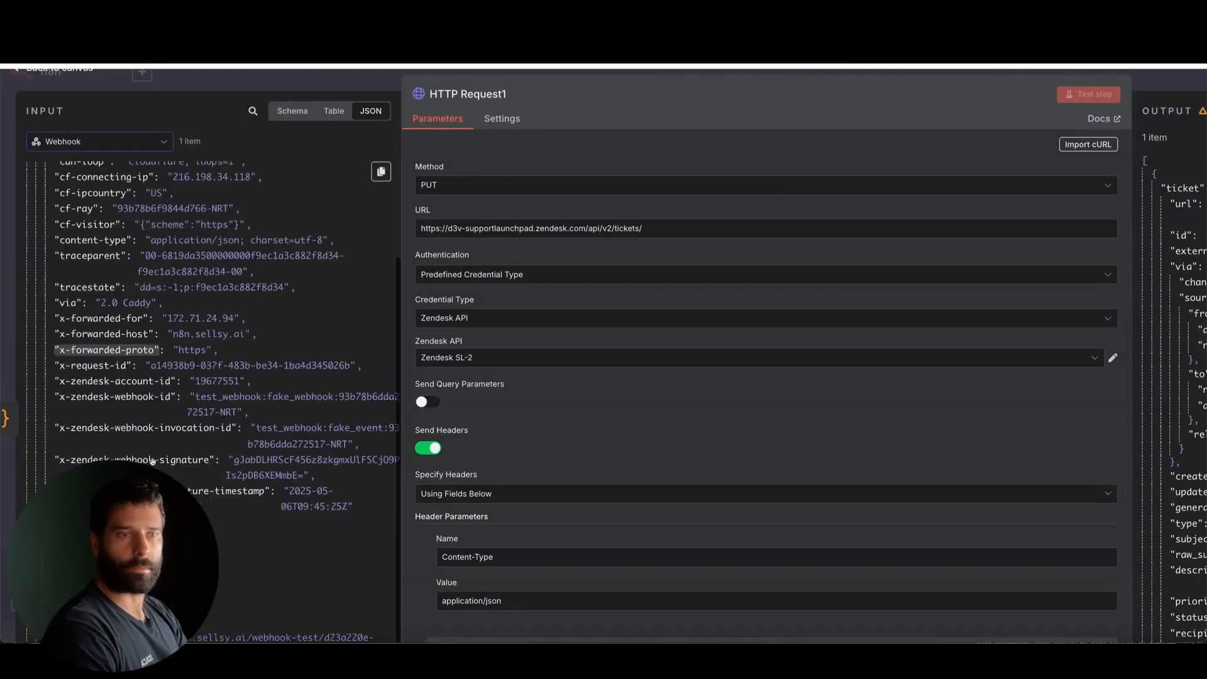
left_click_drag(126, 573, 663, 198)
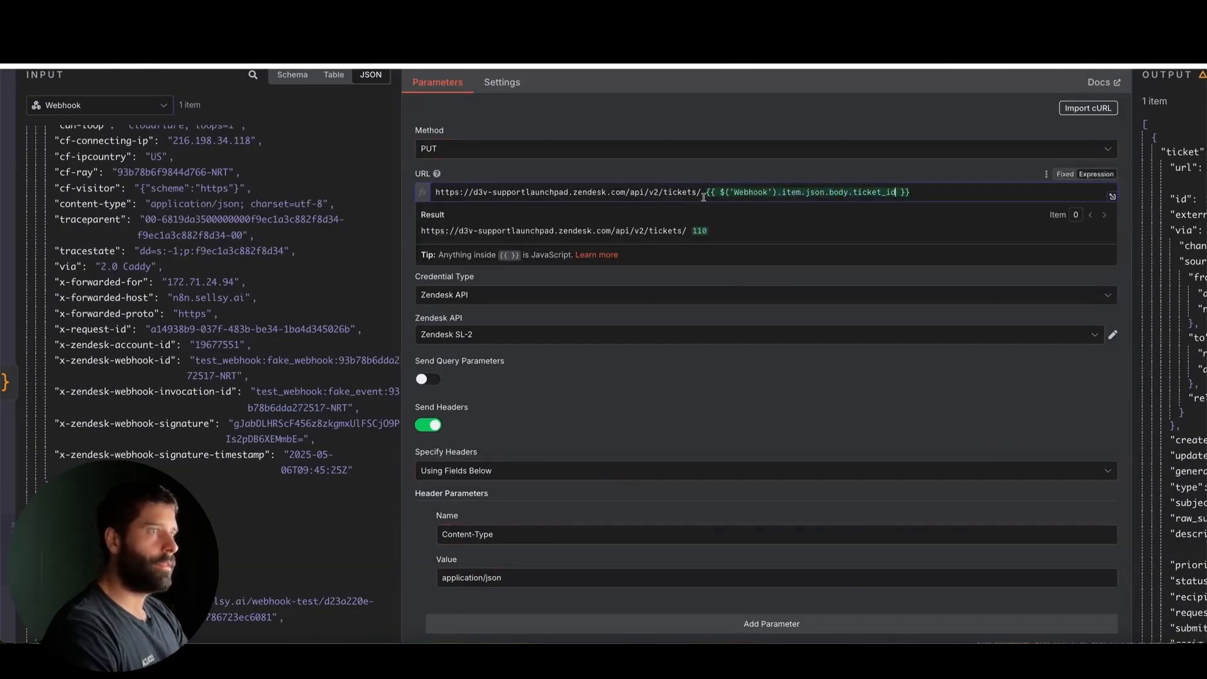
key("BackSpace")
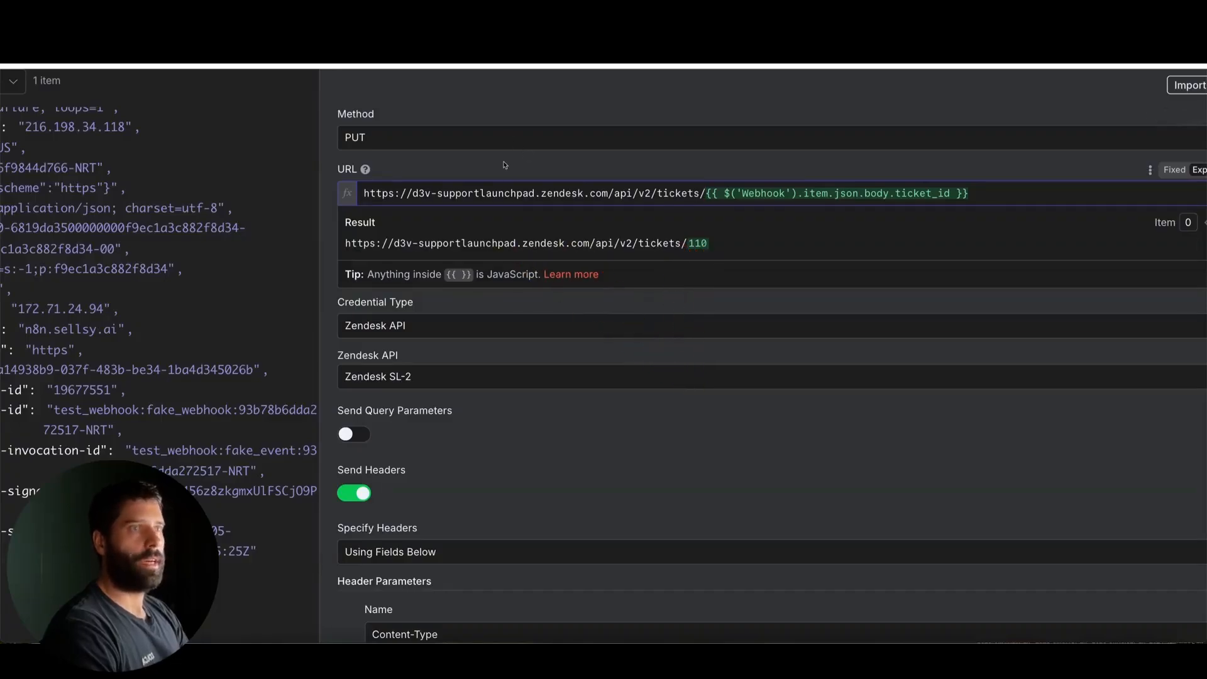
Review HTTP Request1's PUT method, headers and JSON.stringify($json) body with the Code node's data as input
left_click(364, 127)
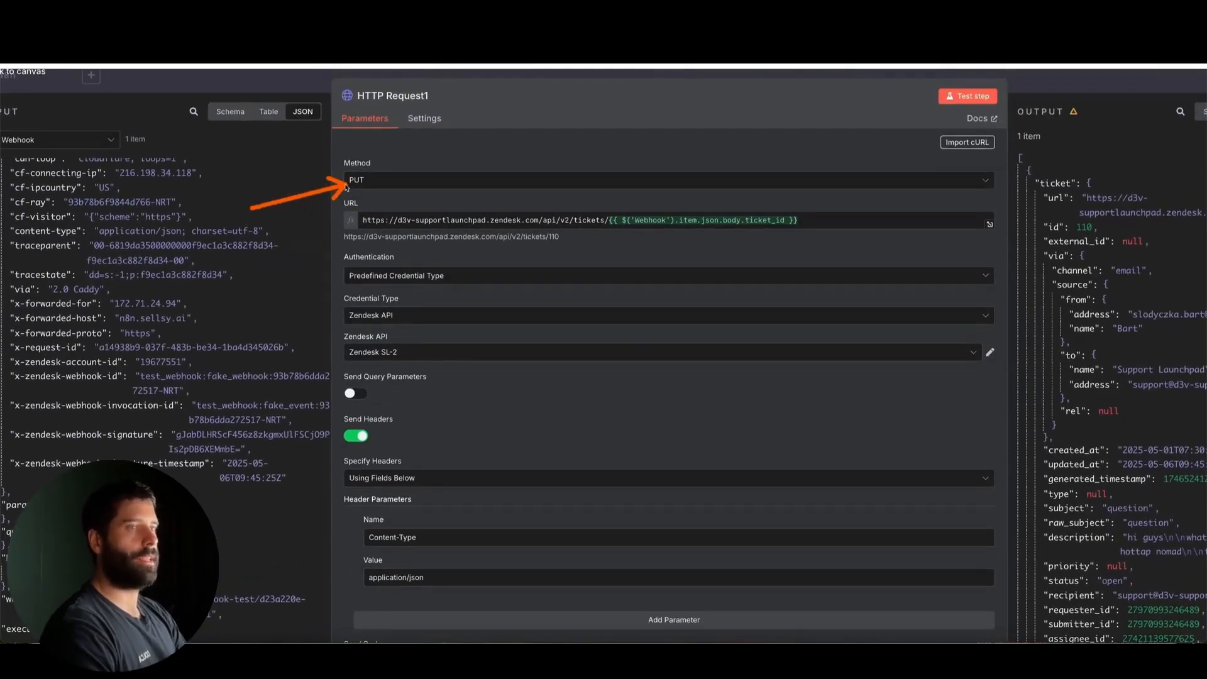
scroll(345, 189, "down", 4)
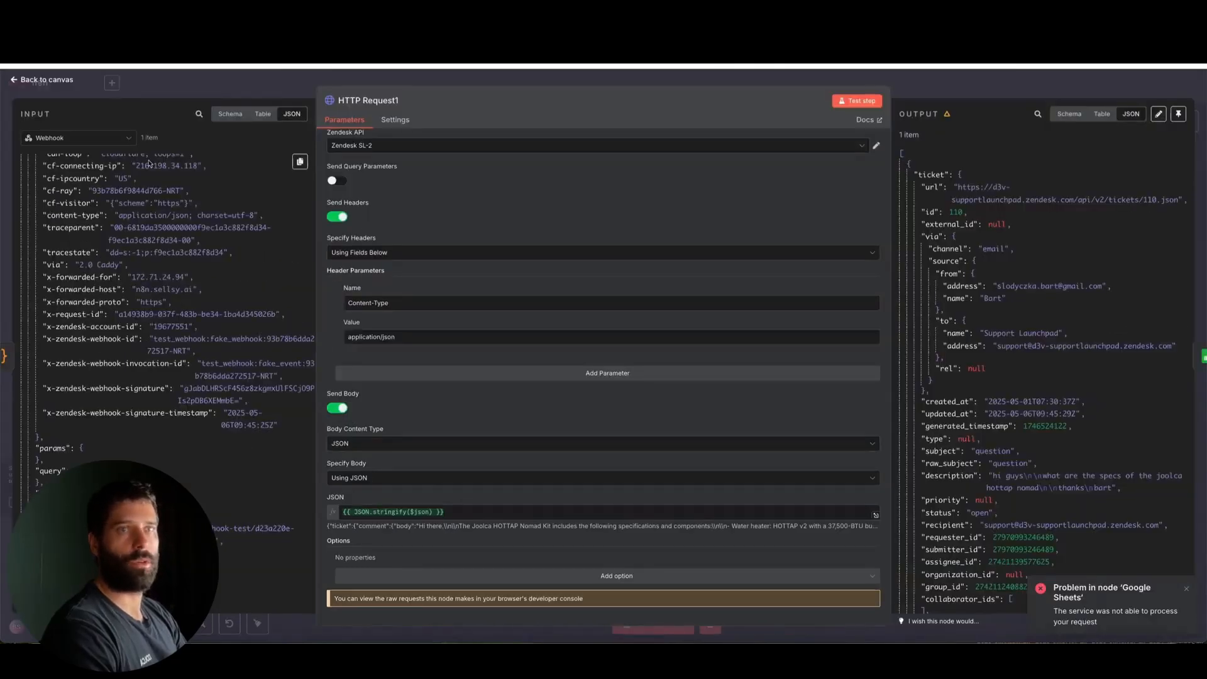
left_click(79, 138)
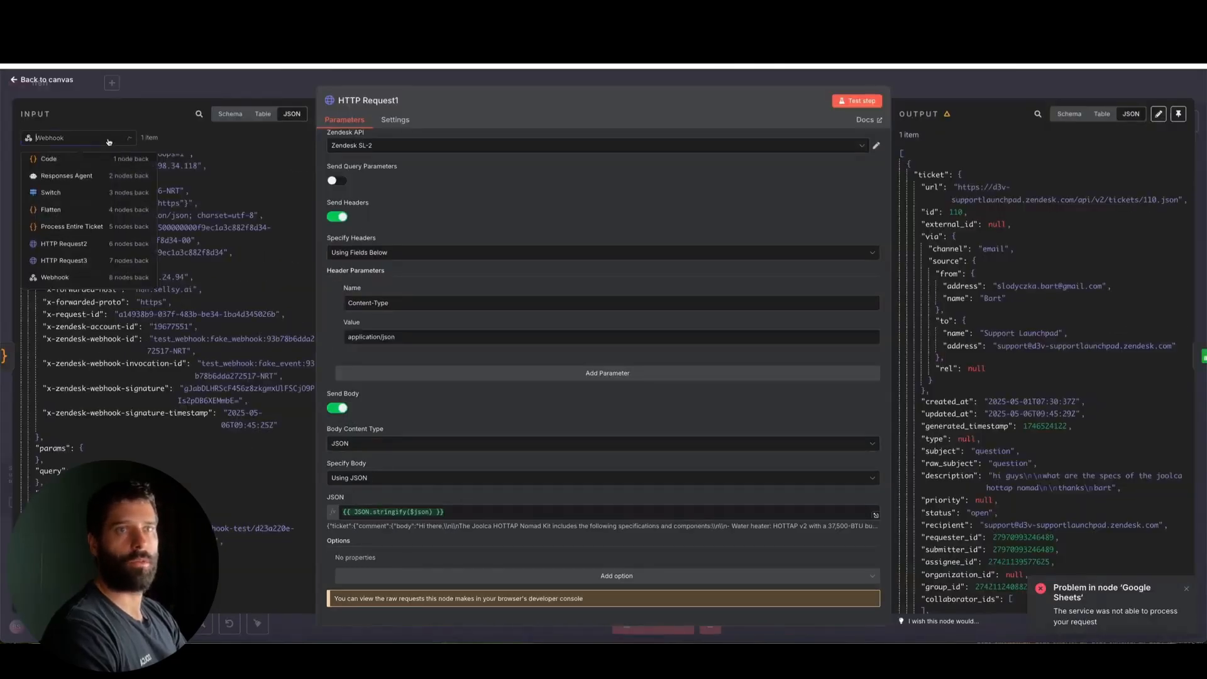
left_click(50, 165)
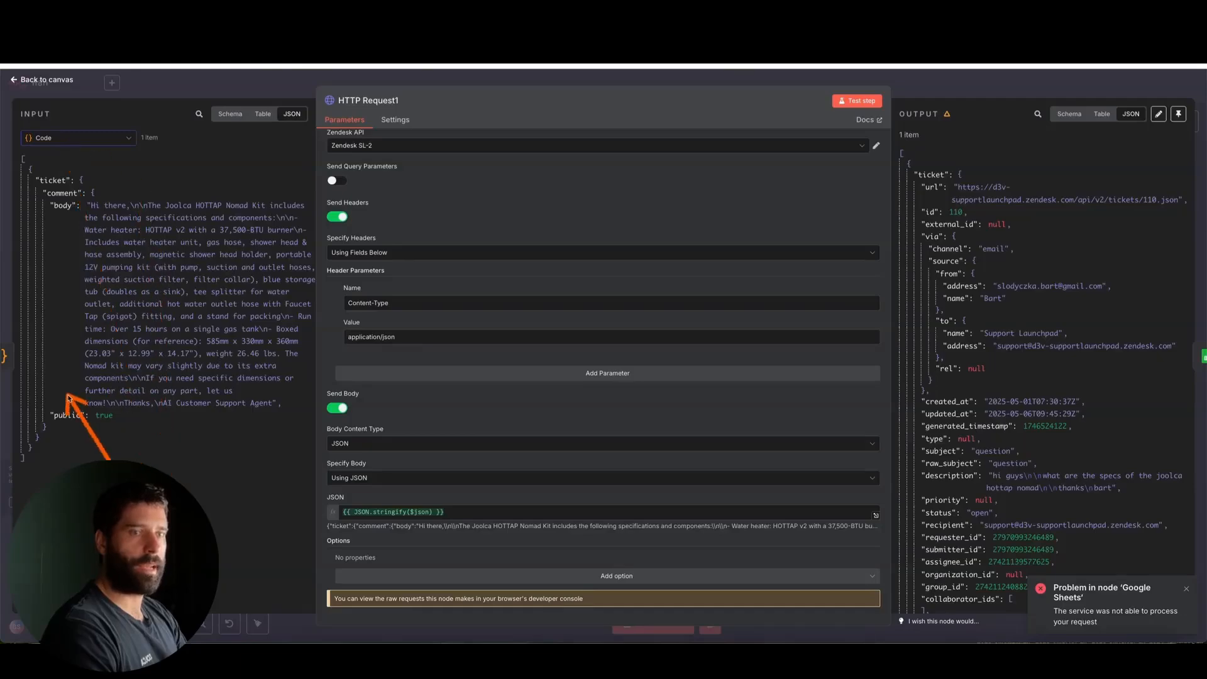
Examine the expanded result of HTTP Request1's {{ JSON.stringify($json) }} body expression and return to the canvas
left_click(874, 512)
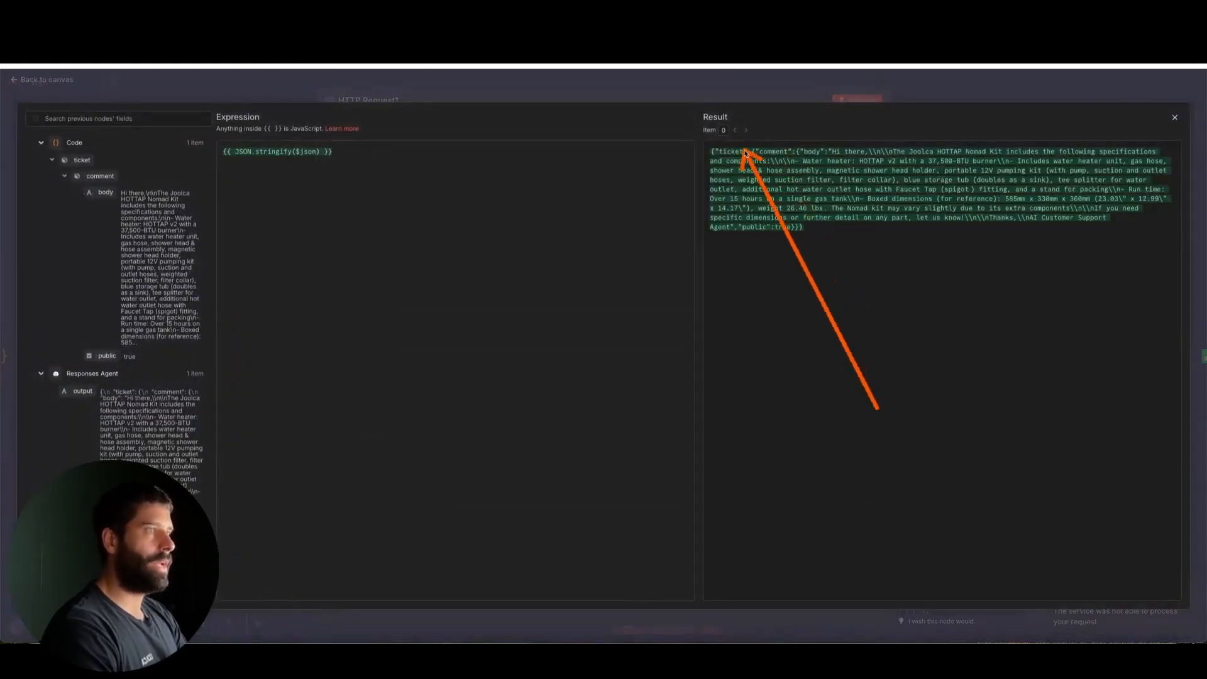
left_click(970, 91)
left_click(1021, 84)
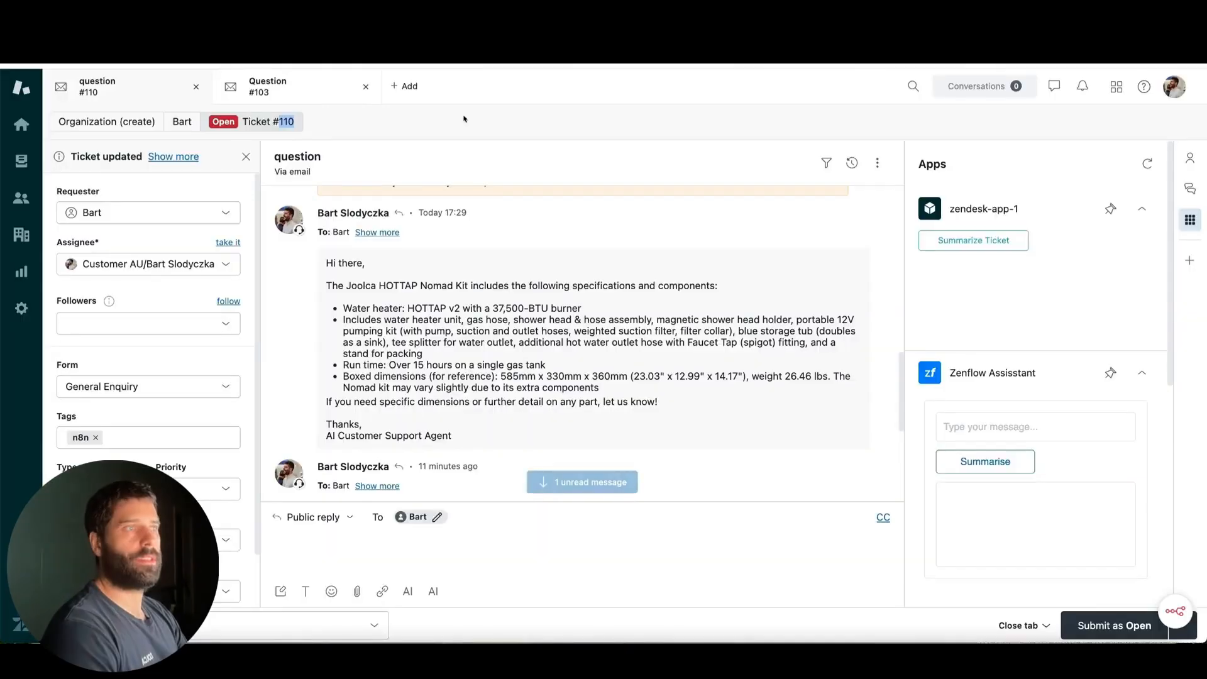
In Zendesk ticket #110, compare the formatted customer support reply with the newer replies posted by the workflow, including the latest one
scroll(435, 339, "down", 5)
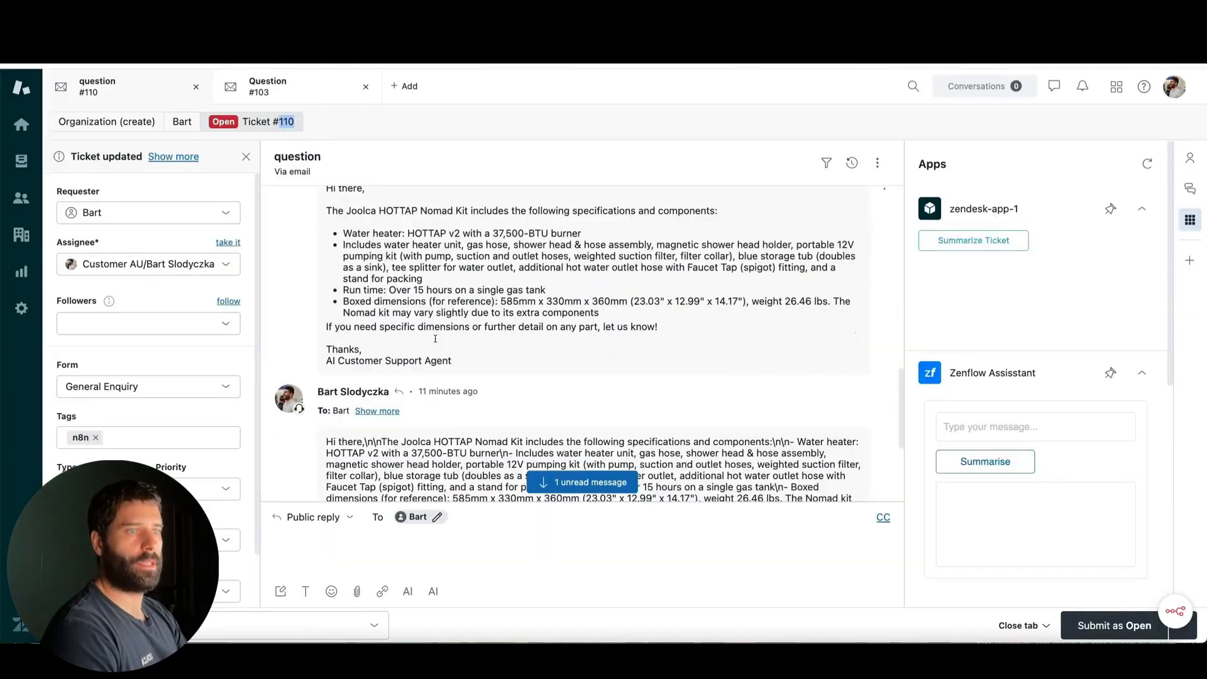
mouse_move(635, 250)
left_mouse_down()
mouse_move(446, 351)
mouse_move(444, 414)
mouse_move(420, 402)
left_mouse_up()
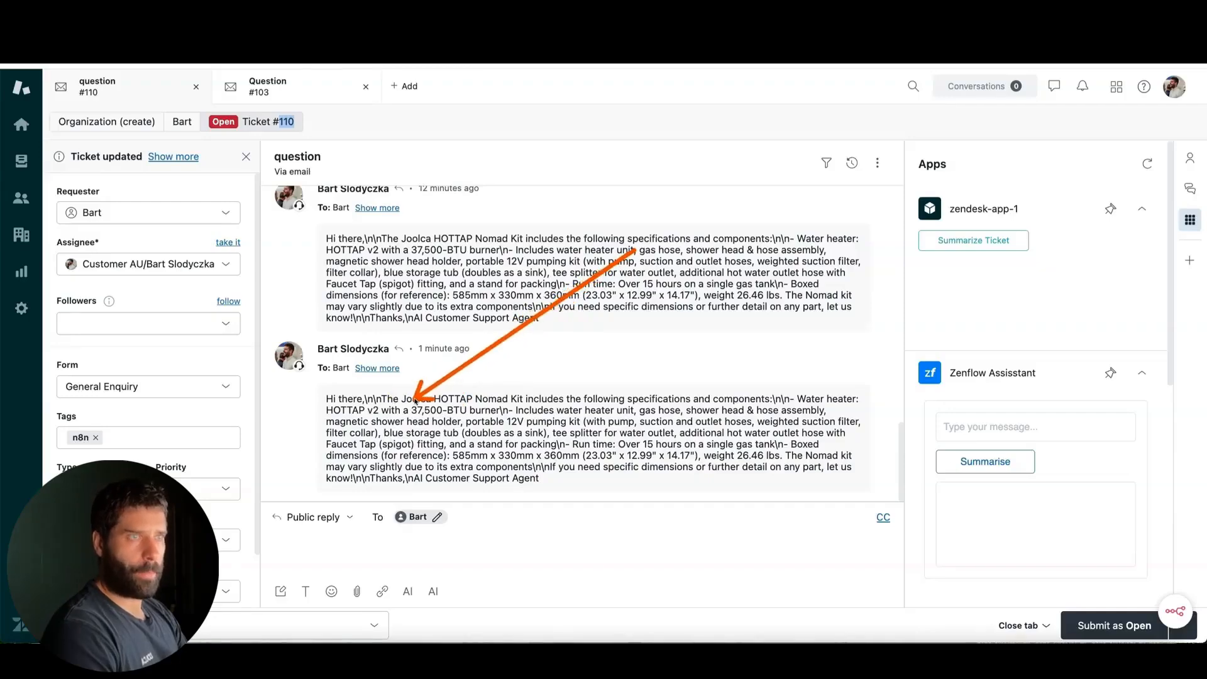
scroll(417, 400, "up", 3)
scroll(415, 400, "up", 2)
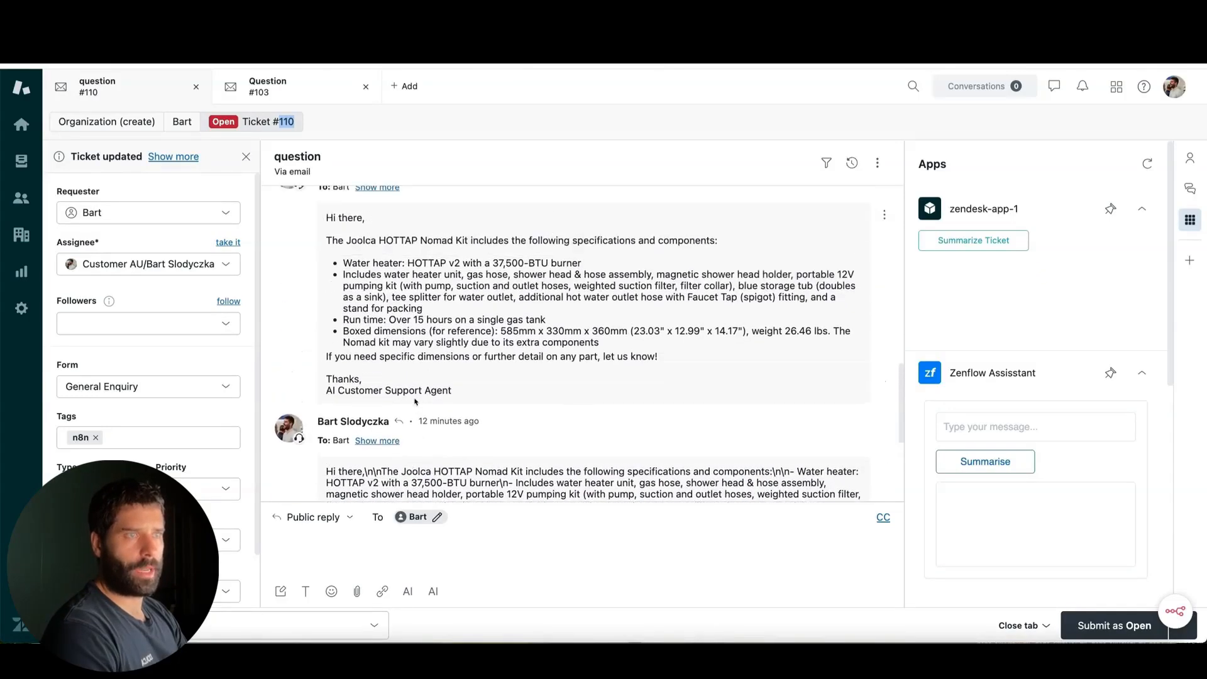
mouse_move(617, 456)
left_mouse_down()
mouse_move(531, 333)
mouse_move(396, 316)
mouse_move(417, 460)
left_mouse_up()
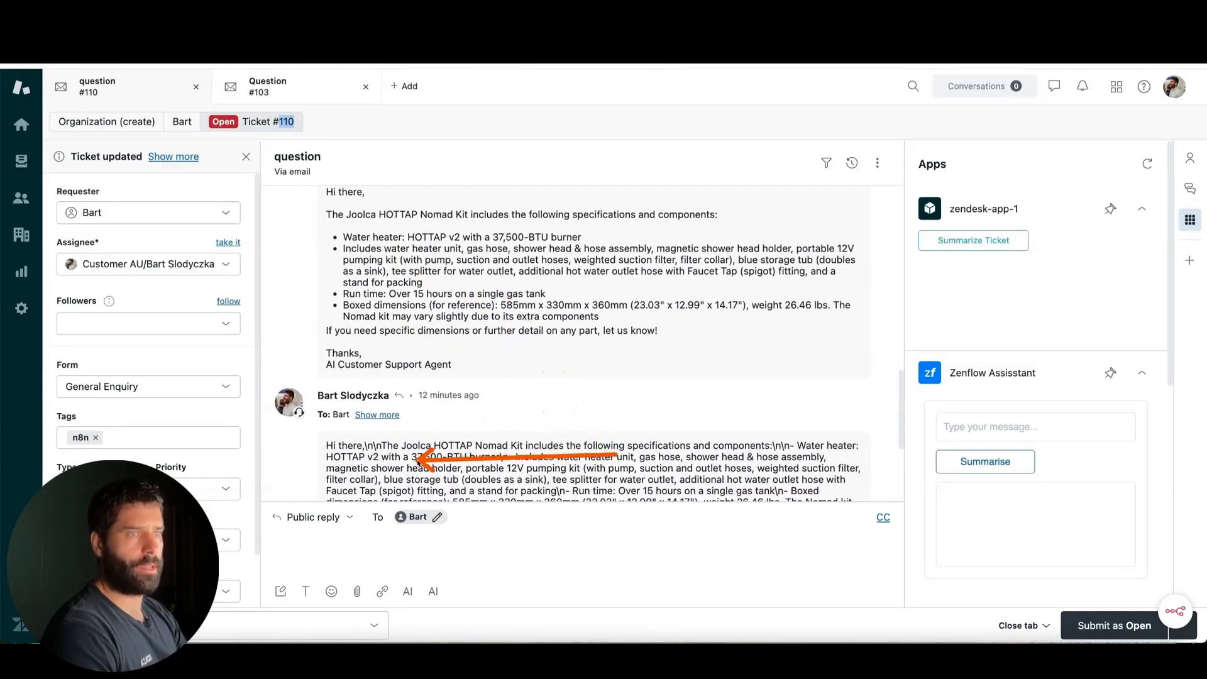
scroll(417, 461, "down", 4)
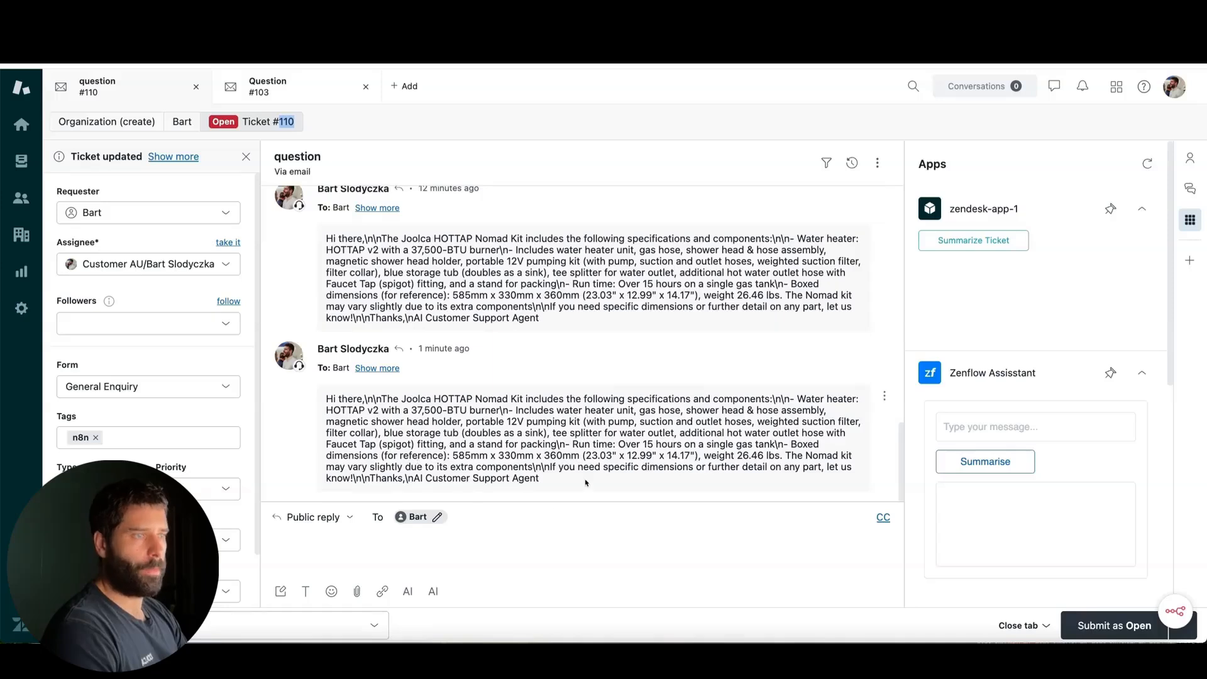
left_click_drag(587, 483, 328, 398)
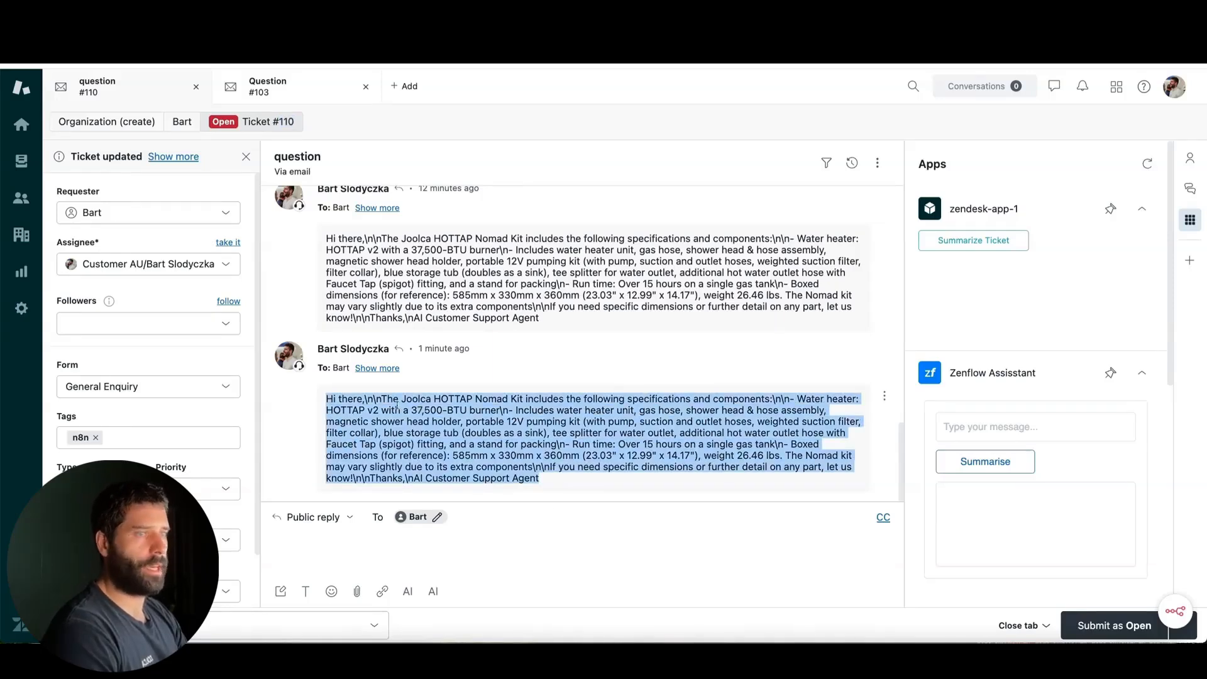
left_click_drag(380, 400, 372, 400)
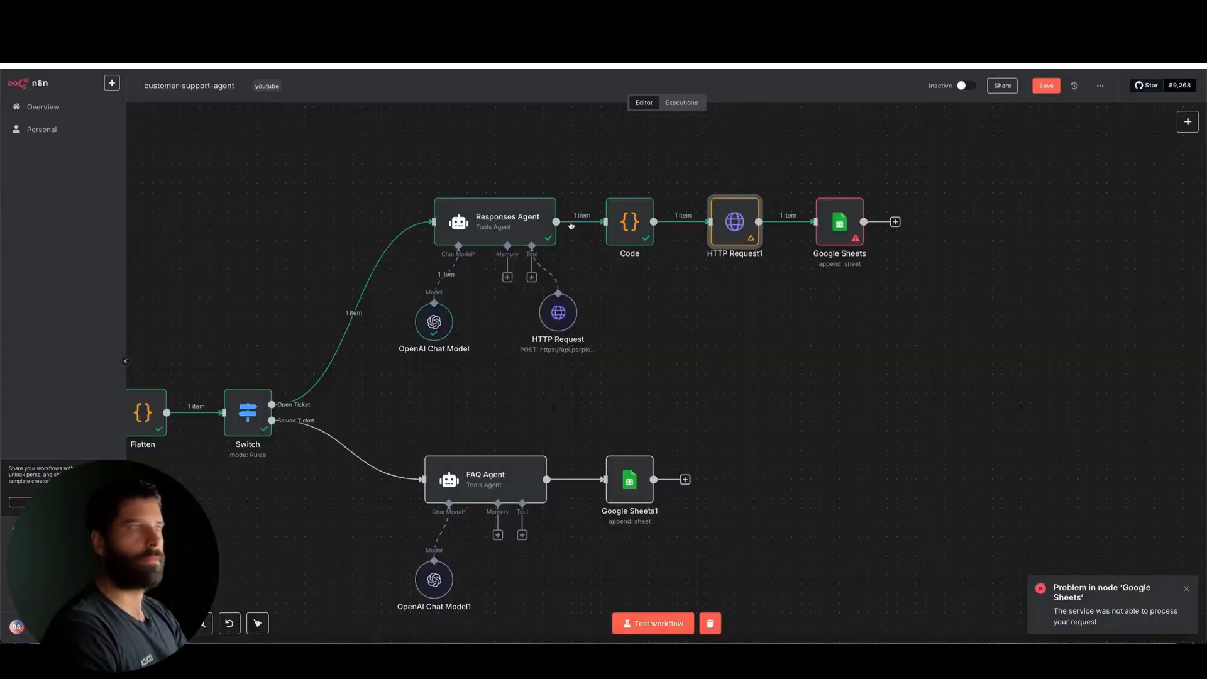
Review the Google Sheets node's column mappings and error details, rerun the node to append the row, and check its output
double_click(841, 223)
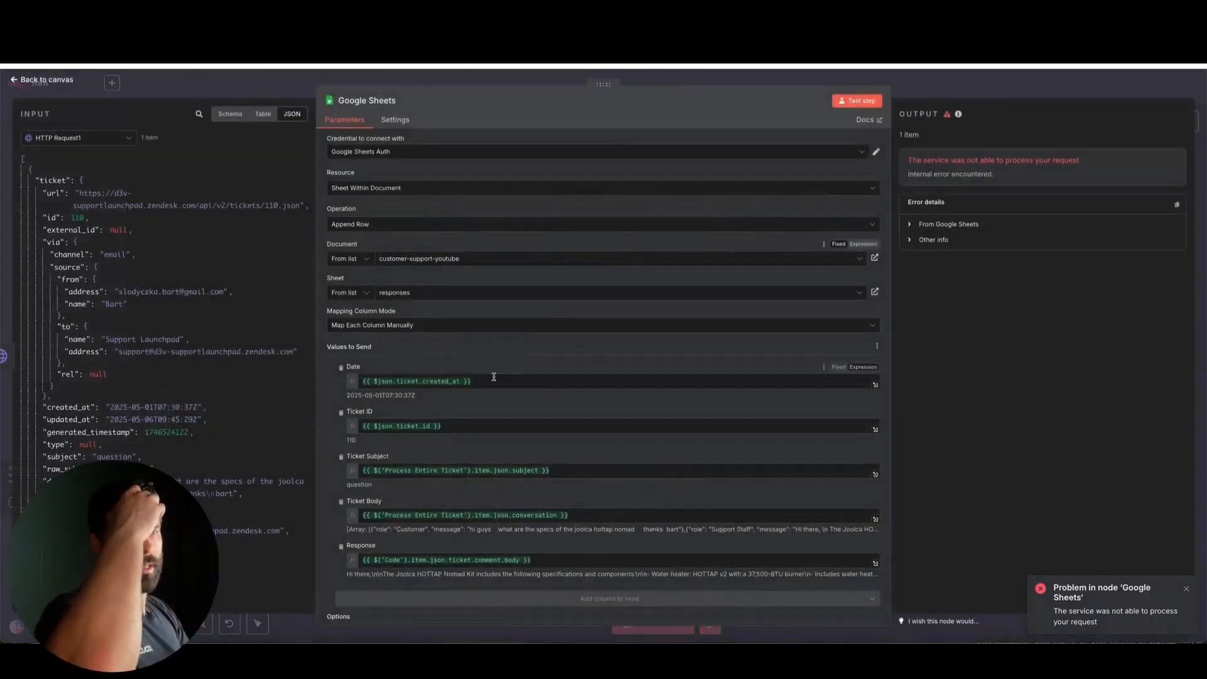
scroll(493, 376, "down", 2)
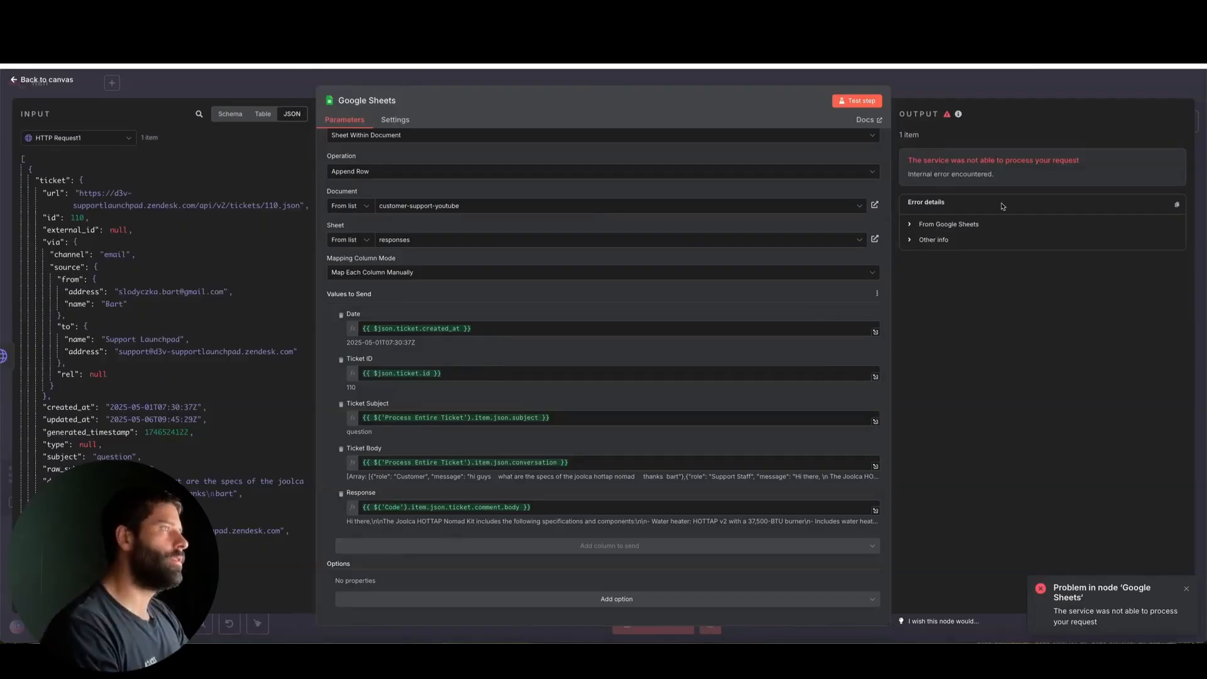
scroll(625, 229, "up", 2)
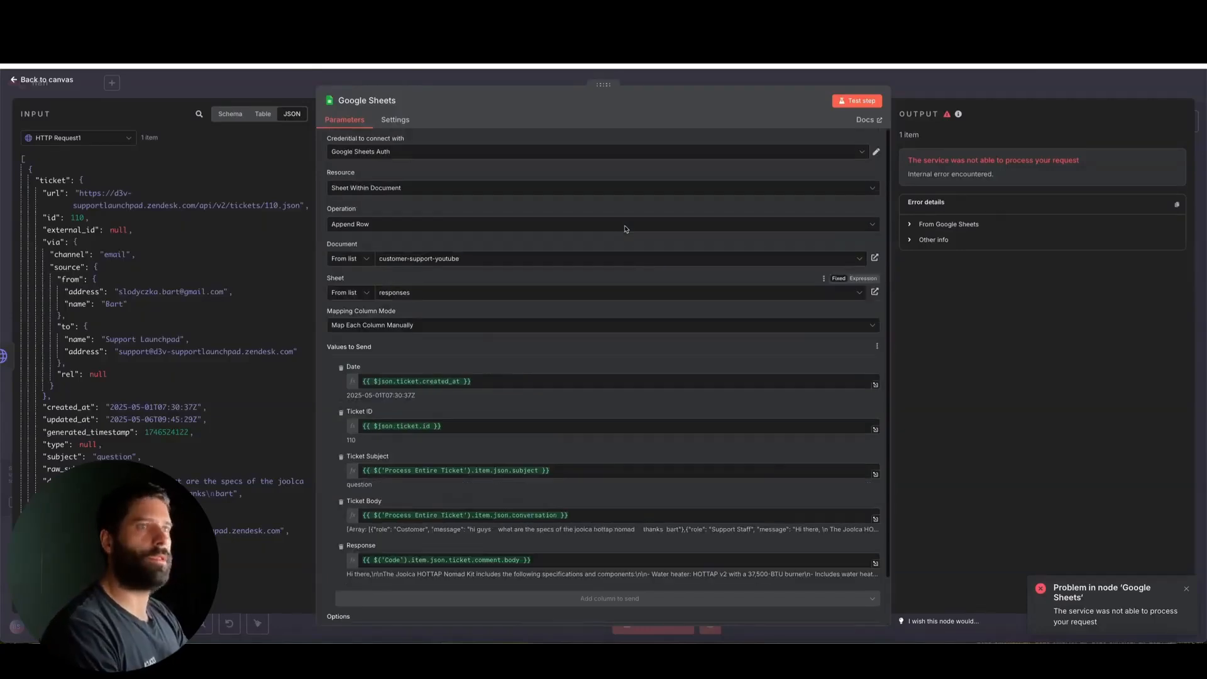
left_click(937, 241)
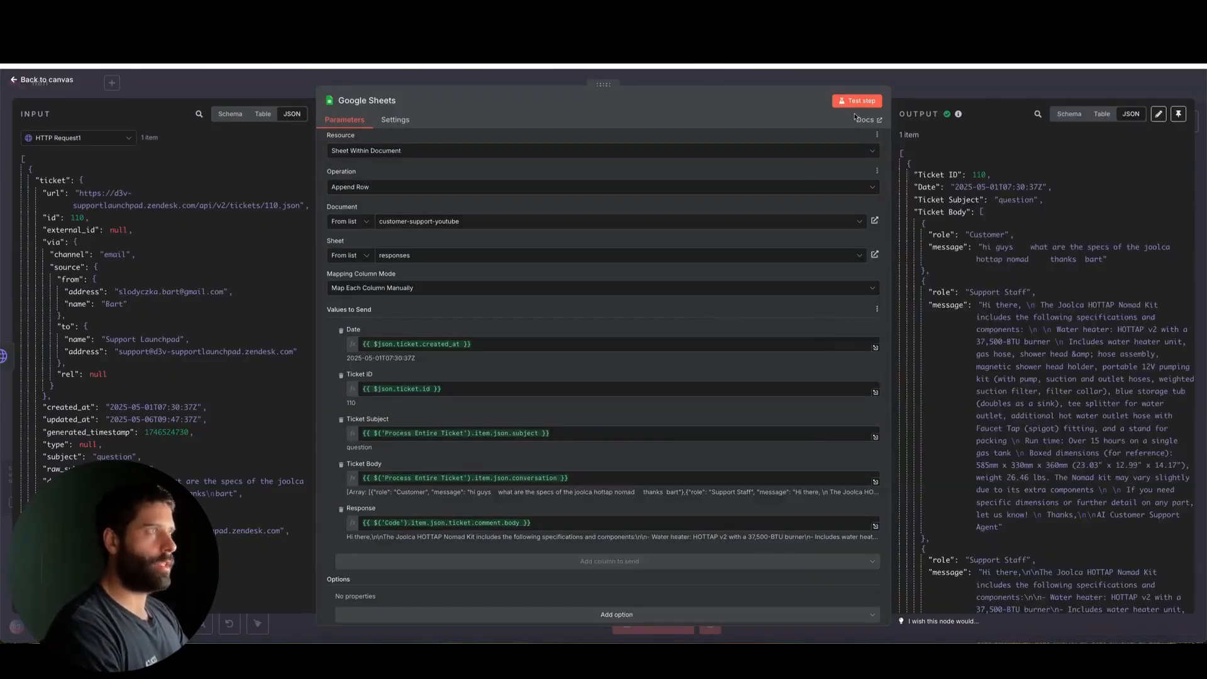
scroll(963, 333, "down", 5)
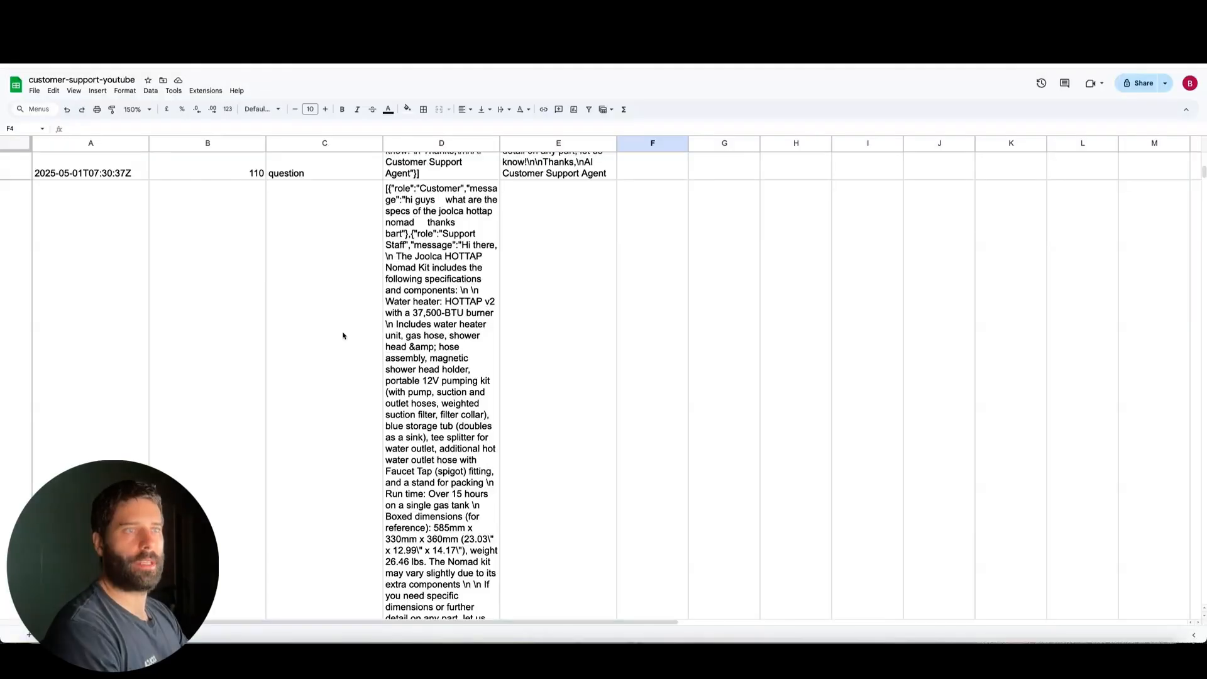
scroll(343, 336, "down", 10)
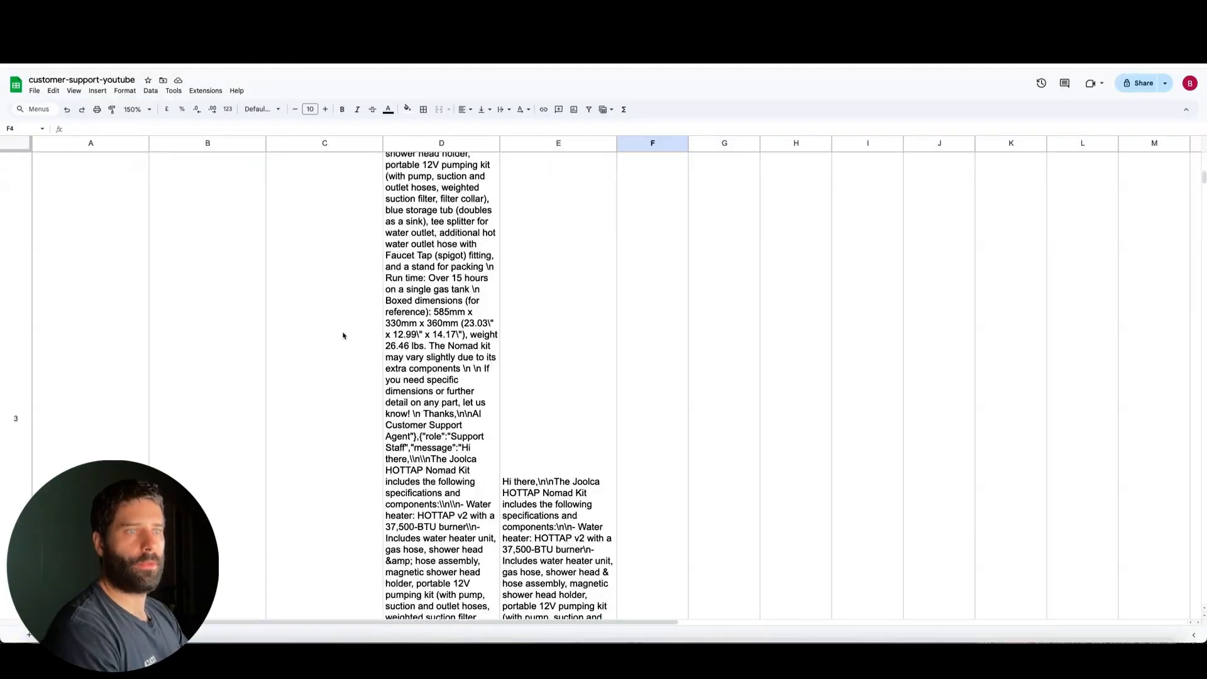
In the customer-support-youtube spreadsheet, widen columns A to E and inspect the Ticket Body and Response of the logged tickets
left_click_drag(120, 270, 553, 289)
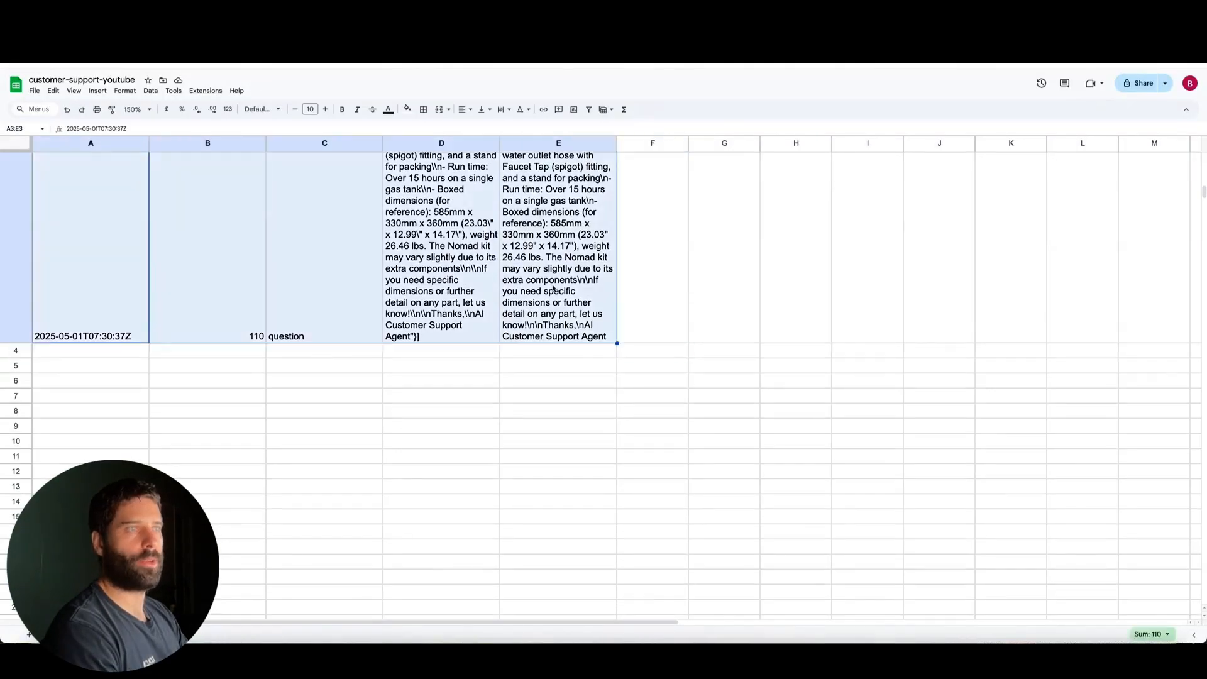
left_click(553, 289)
left_click_drag(61, 148, 811, 144)
scroll(763, 264, "right", 5)
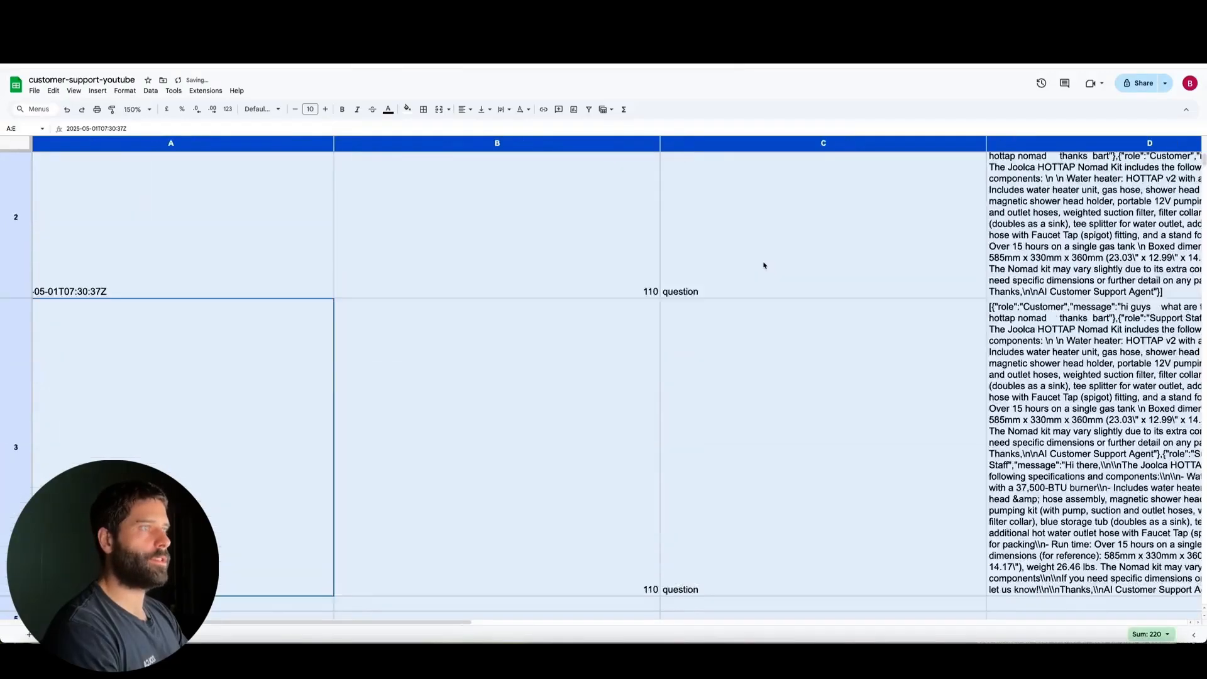
scroll(765, 264, "right", 3)
scroll(764, 264, "down", 1)
scroll(629, 251, "up", 1)
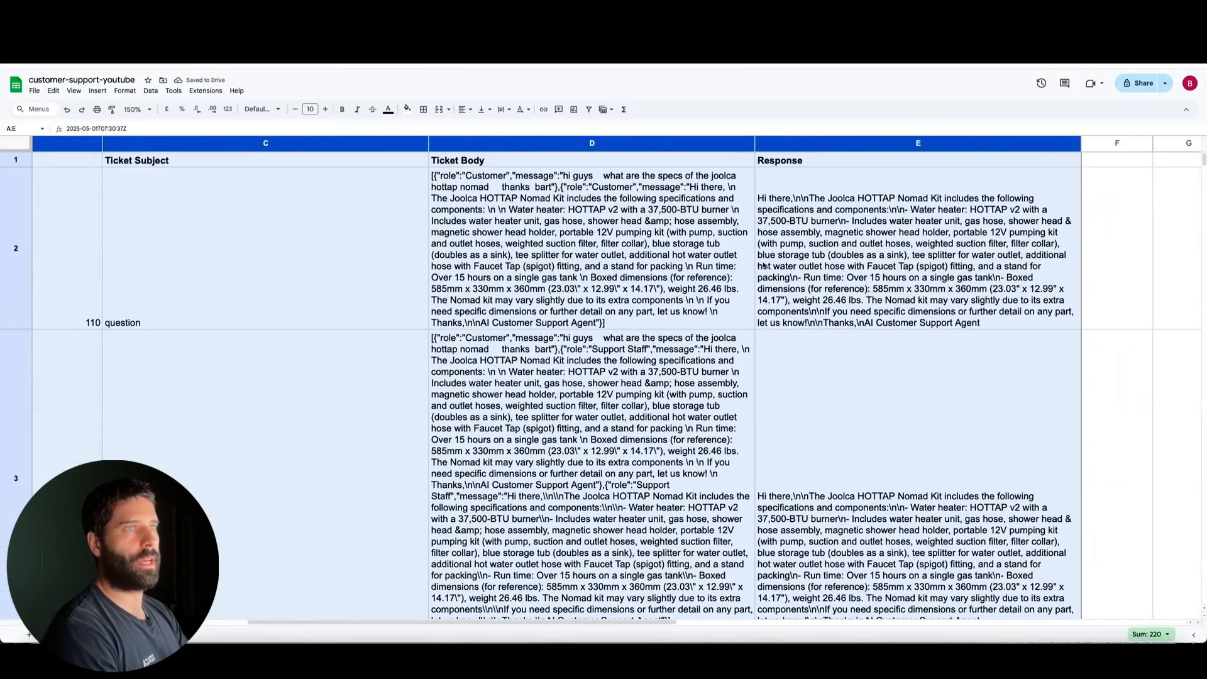
left_click(438, 178)
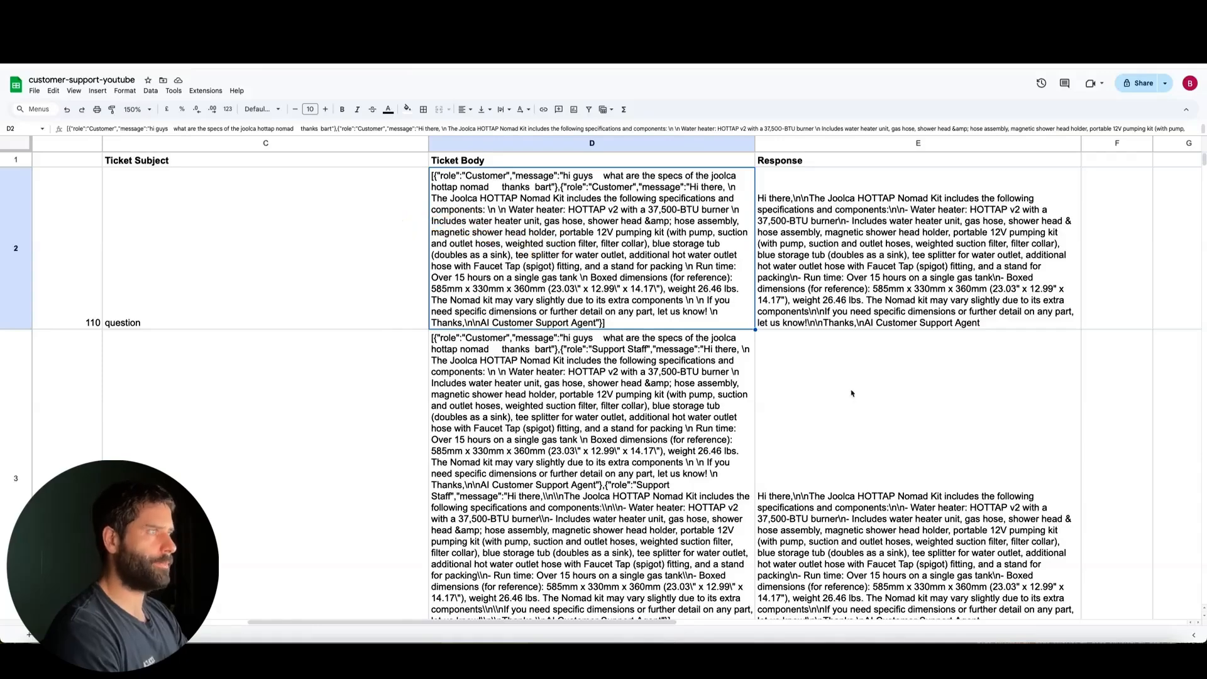
Add a "Verified" column header in cell F1, beside the Response column
scroll(852, 394, "right", 3)
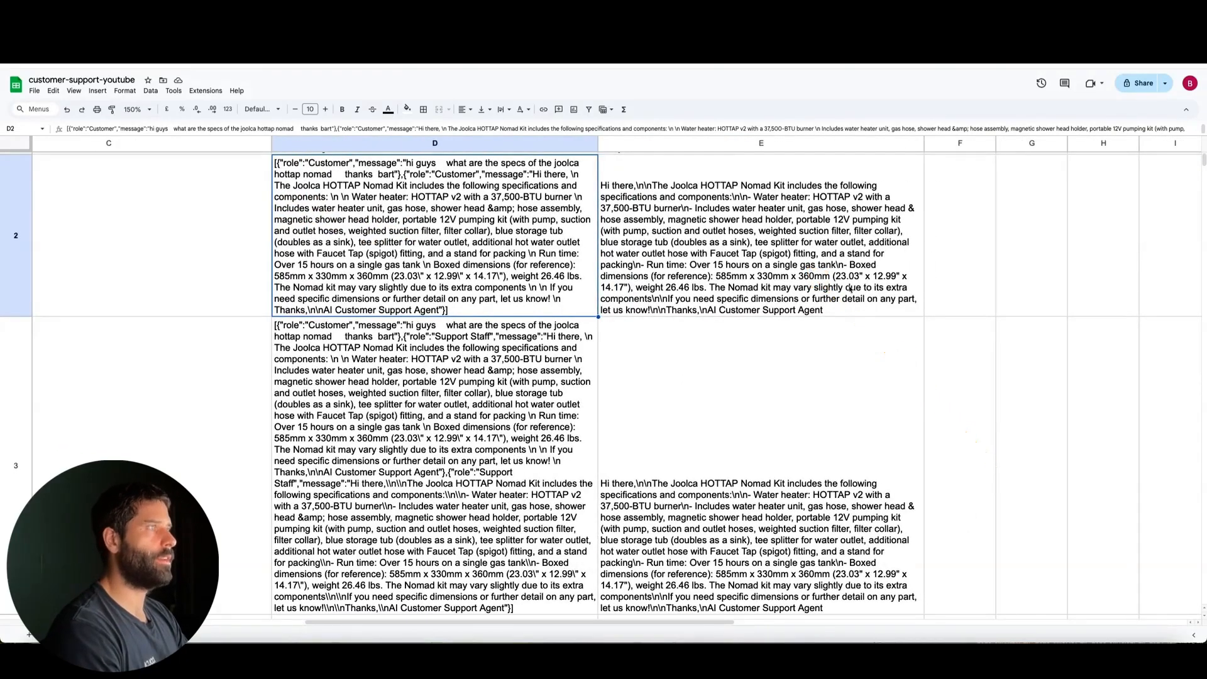
scroll(850, 289, "right", 4)
scroll(850, 289, "up", 1)
left_click(732, 161)
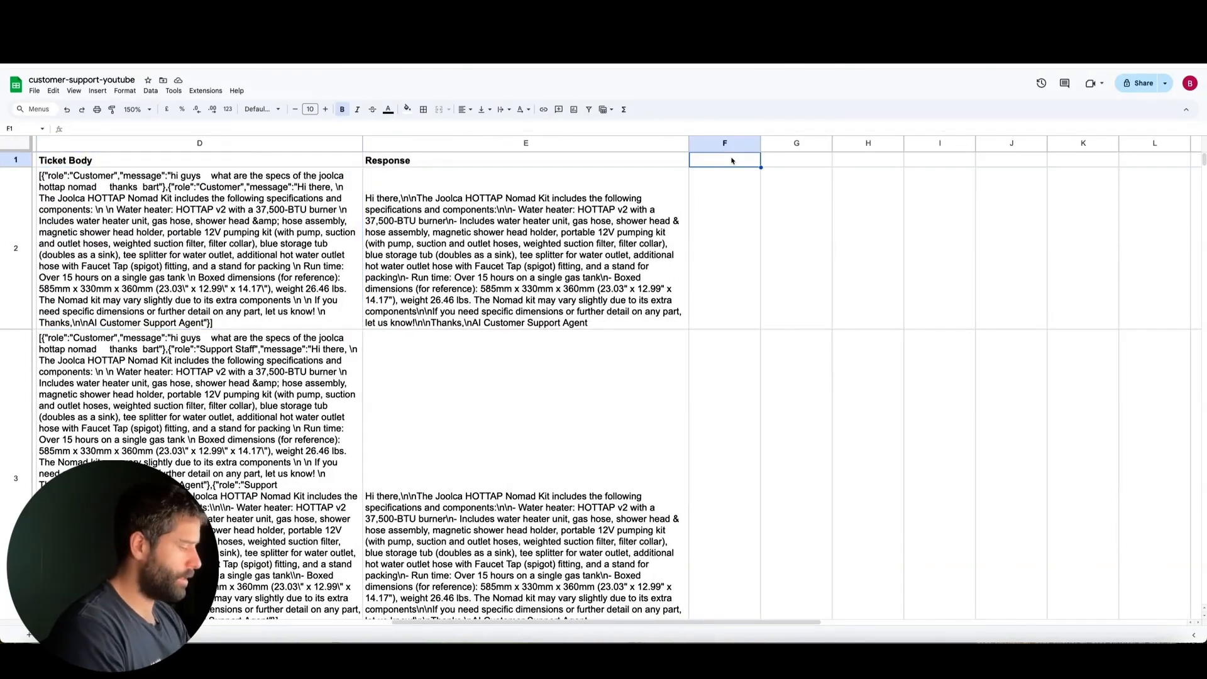
type("Ch")
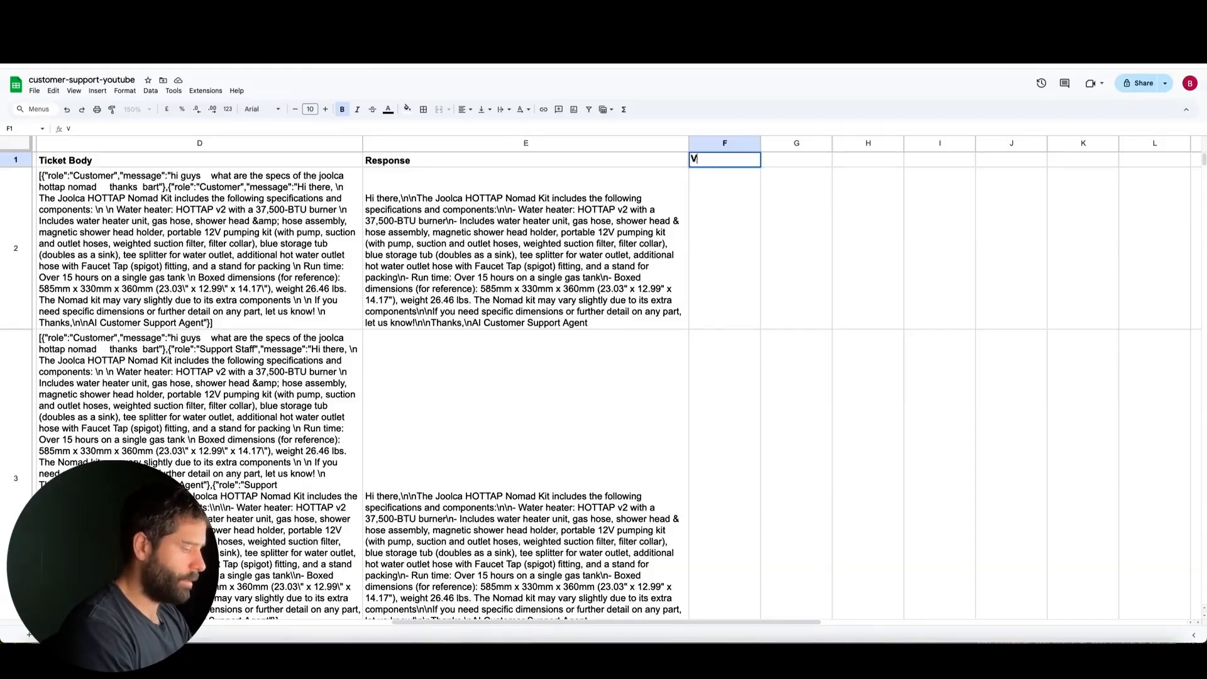
type("d")
key("Return")
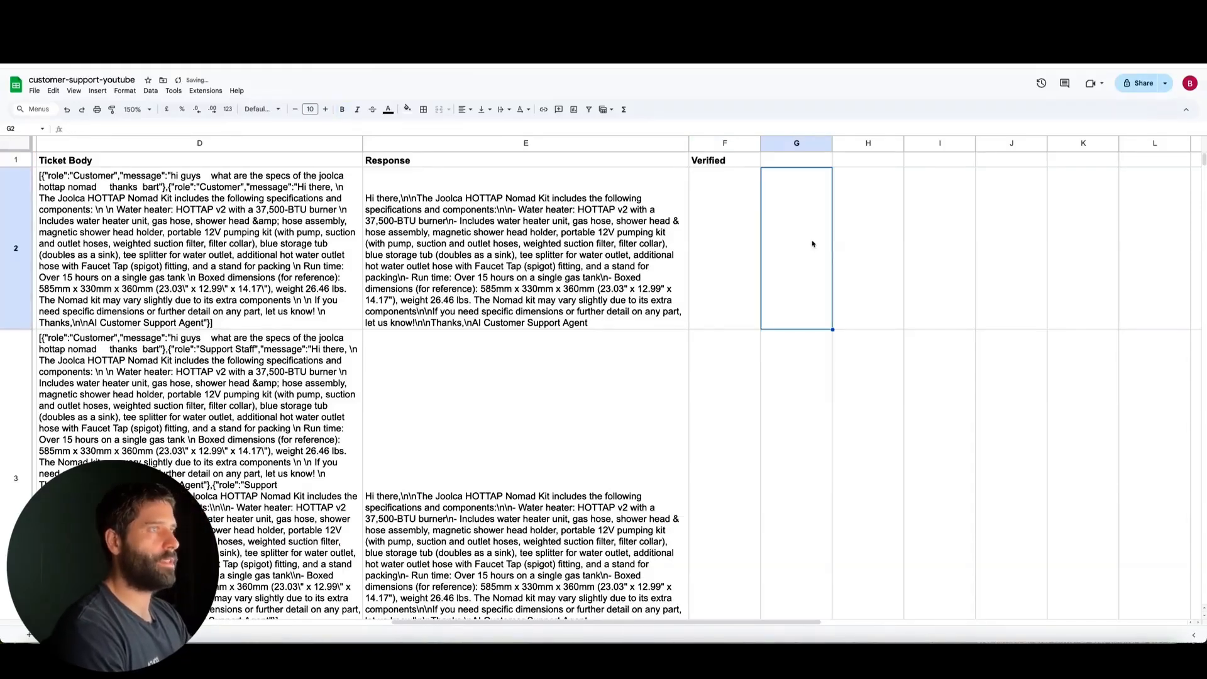
Mark the logged ticket in row 2 as YES and the one in row 3 as NO in the Verified column
type("YES")
key("Return")
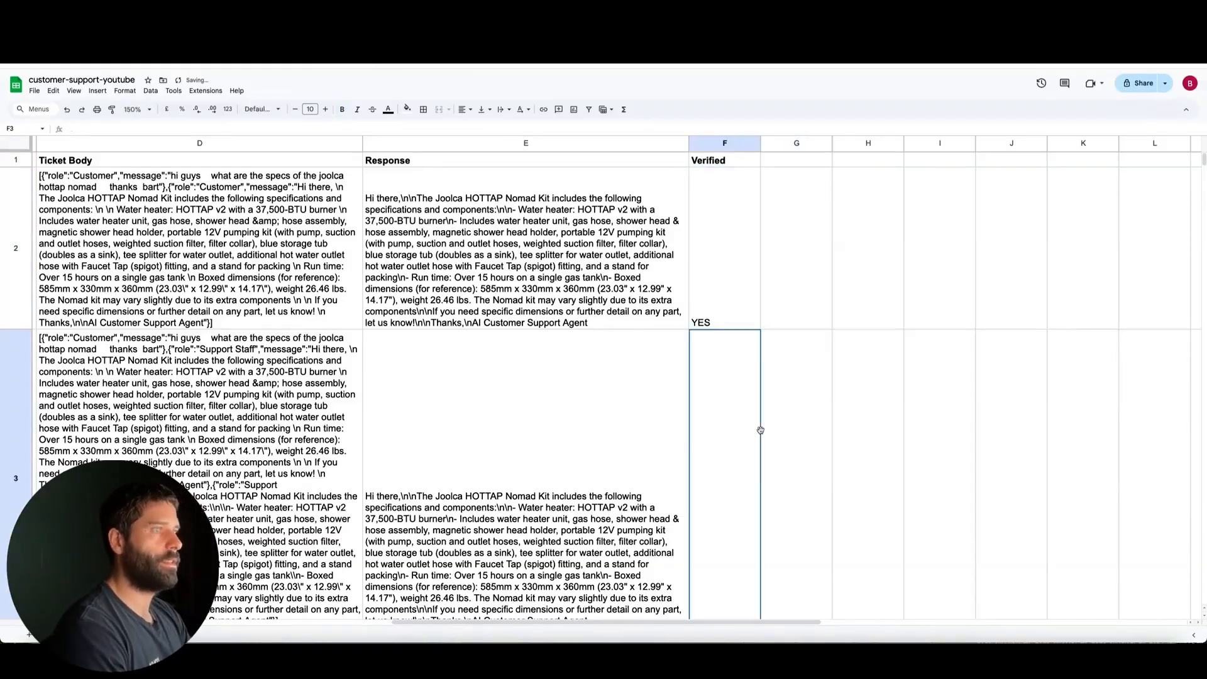
scroll(732, 377, "down", 3)
type("NO")
left_click(948, 429)
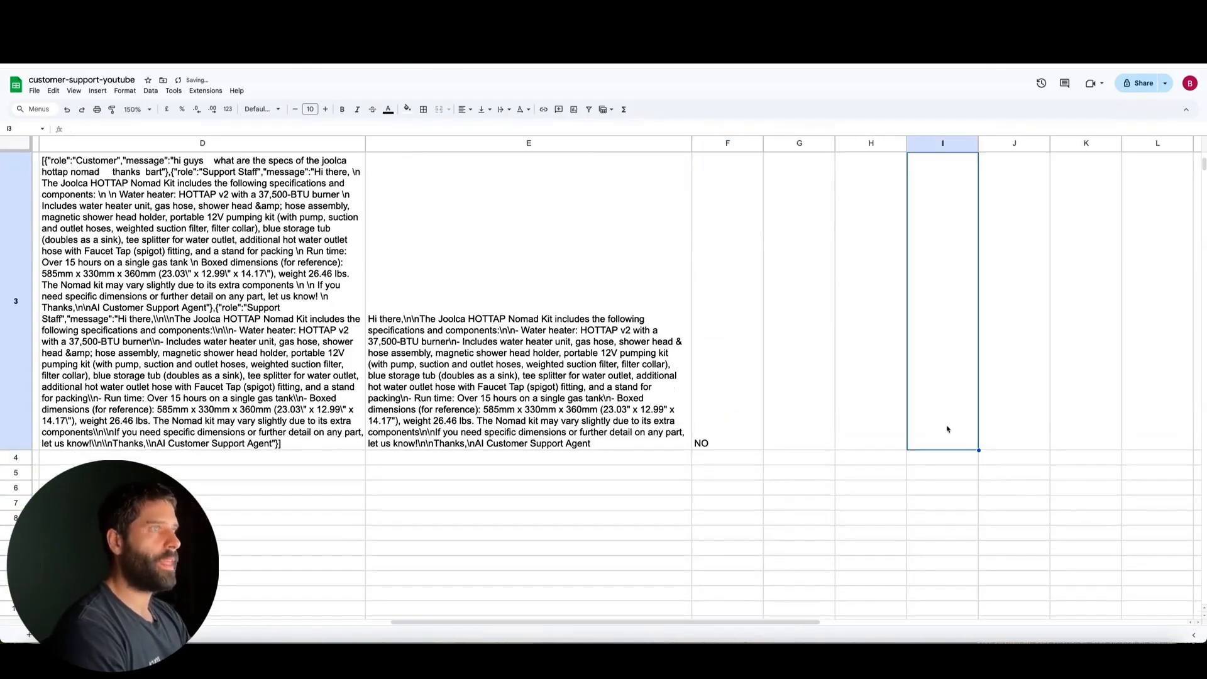
left_click(723, 411)
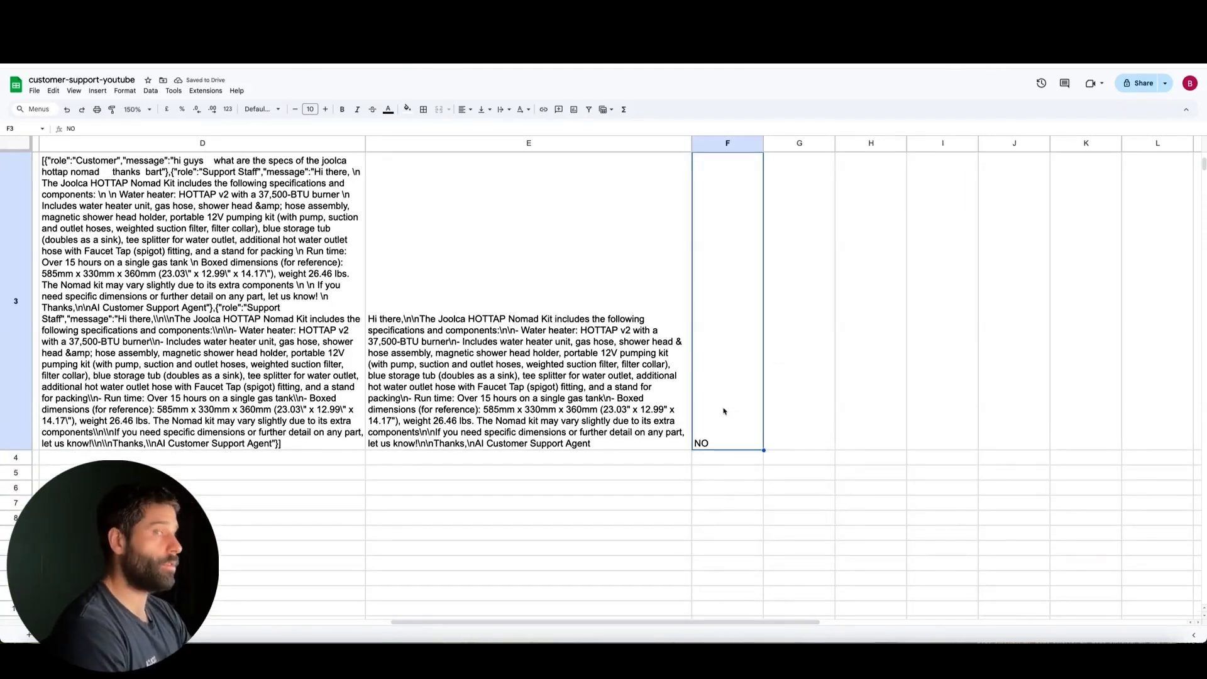
scroll(725, 441, "down", 2)
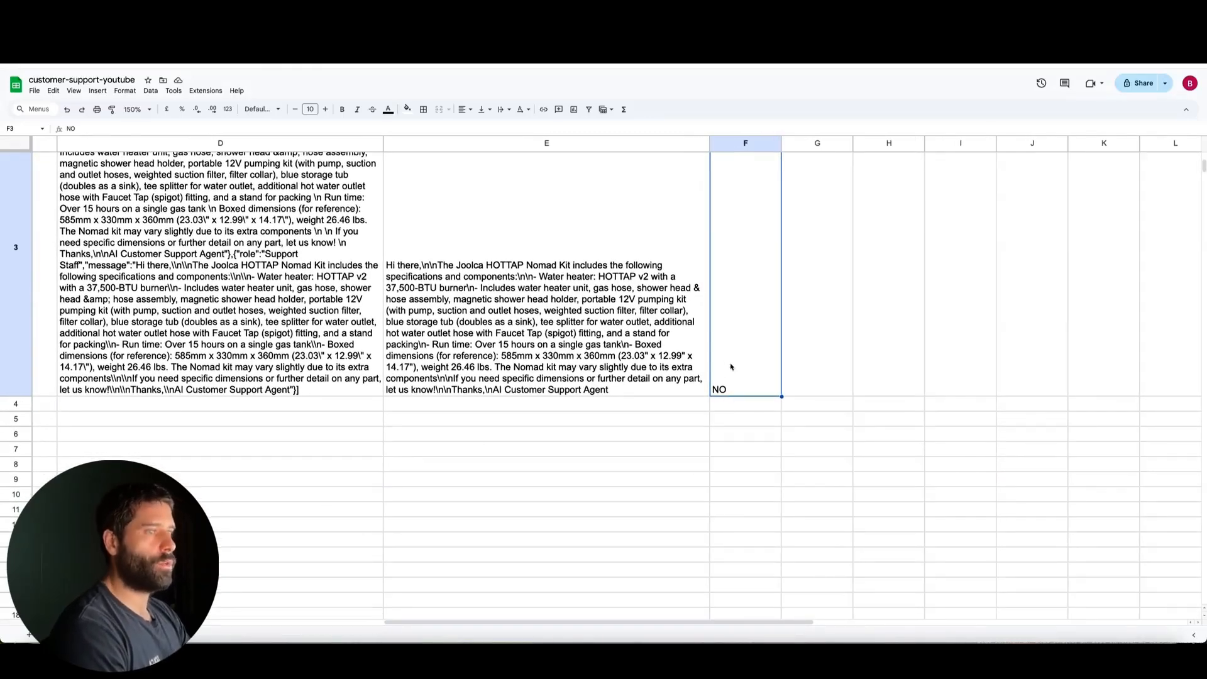
scroll(476, 325, "left", 2)
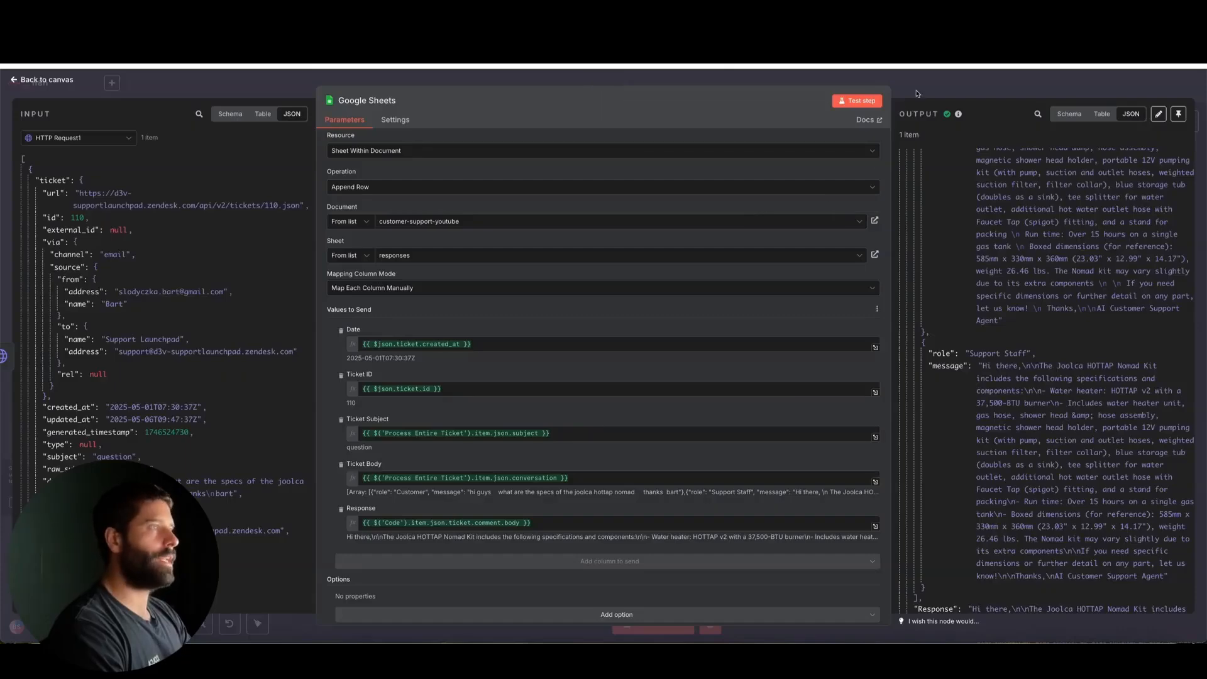
Back in n8n, open the Responses Agent's HTTP Request tool and compare it with Perplexity's chat completions API example
left_click(916, 93)
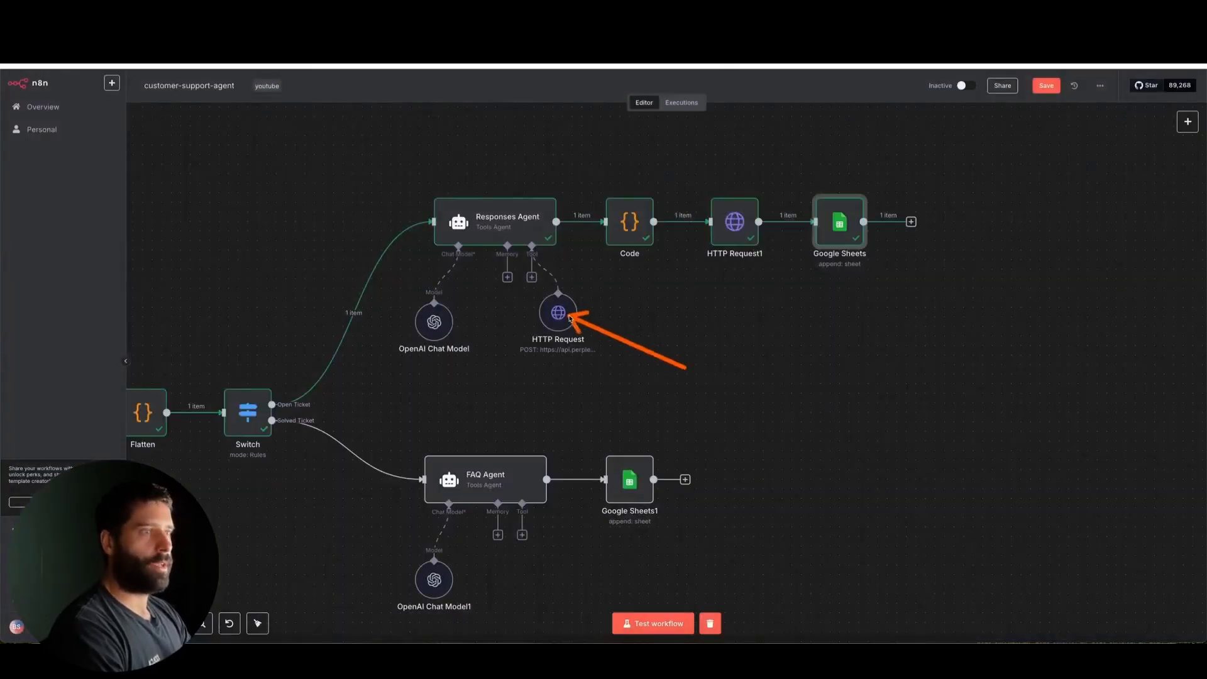
double_click(558, 312)
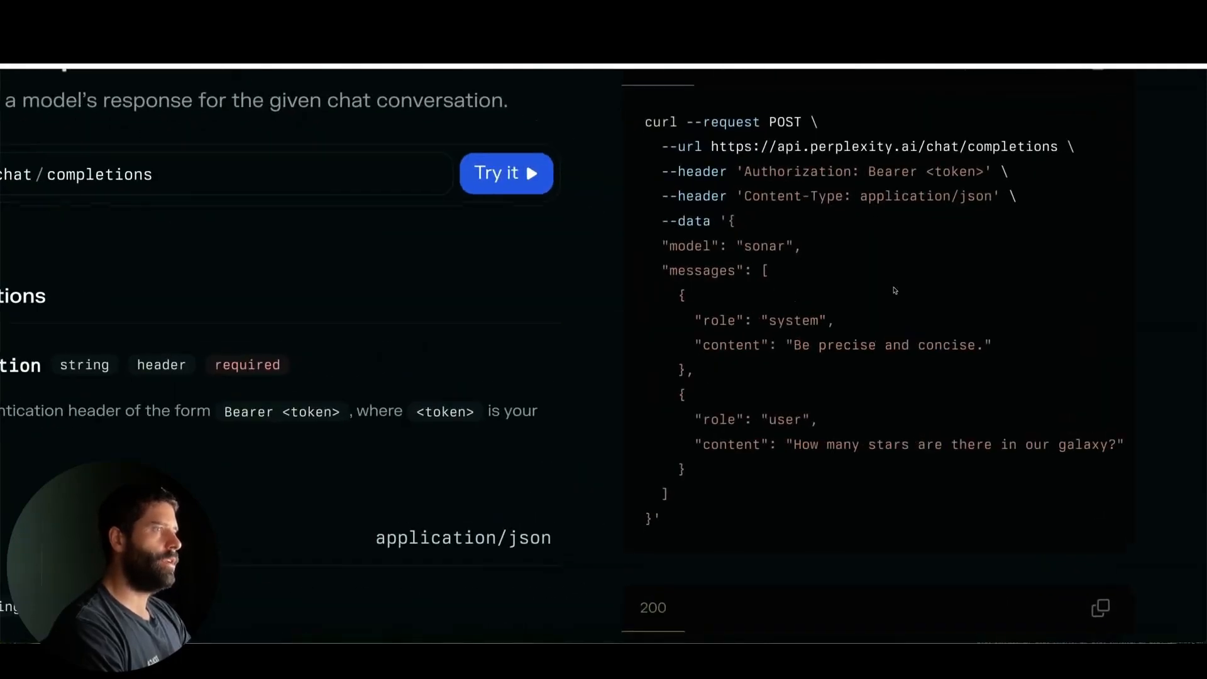
mouse_move(529, 316)
left_mouse_down()
mouse_move(664, 276)
mouse_move(657, 242)
mouse_move(695, 238)
mouse_move(683, 274)
mouse_move(717, 353)
mouse_move(708, 401)
mouse_move(716, 313)
left_mouse_up()
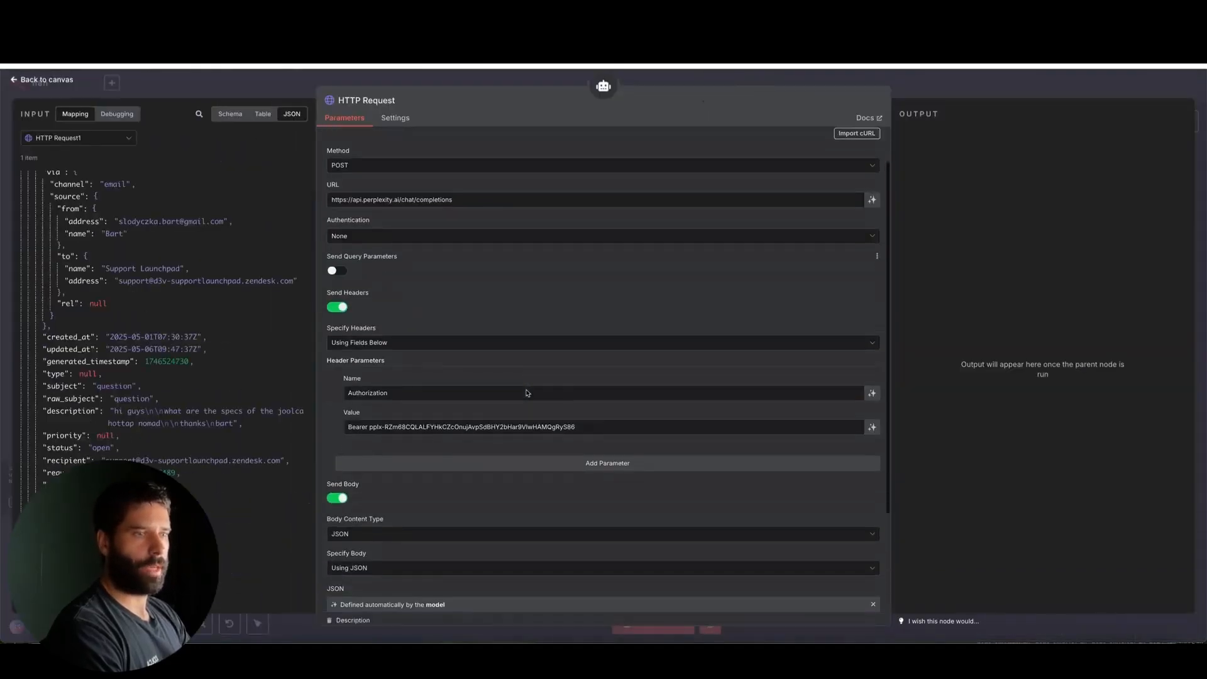
Review the HTTP Request tool's Authorization header and enlarge the JSON body description to read the whole sonar request
scroll(526, 392, "down", 3)
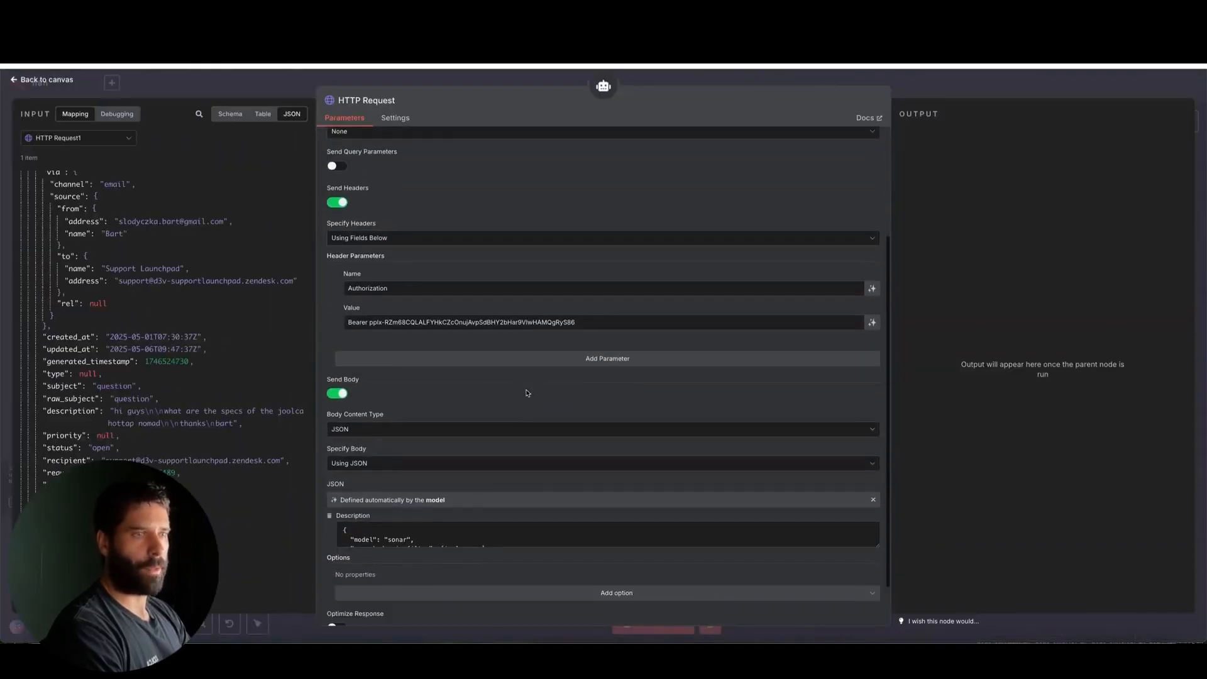
left_click_drag(216, 348, 363, 325)
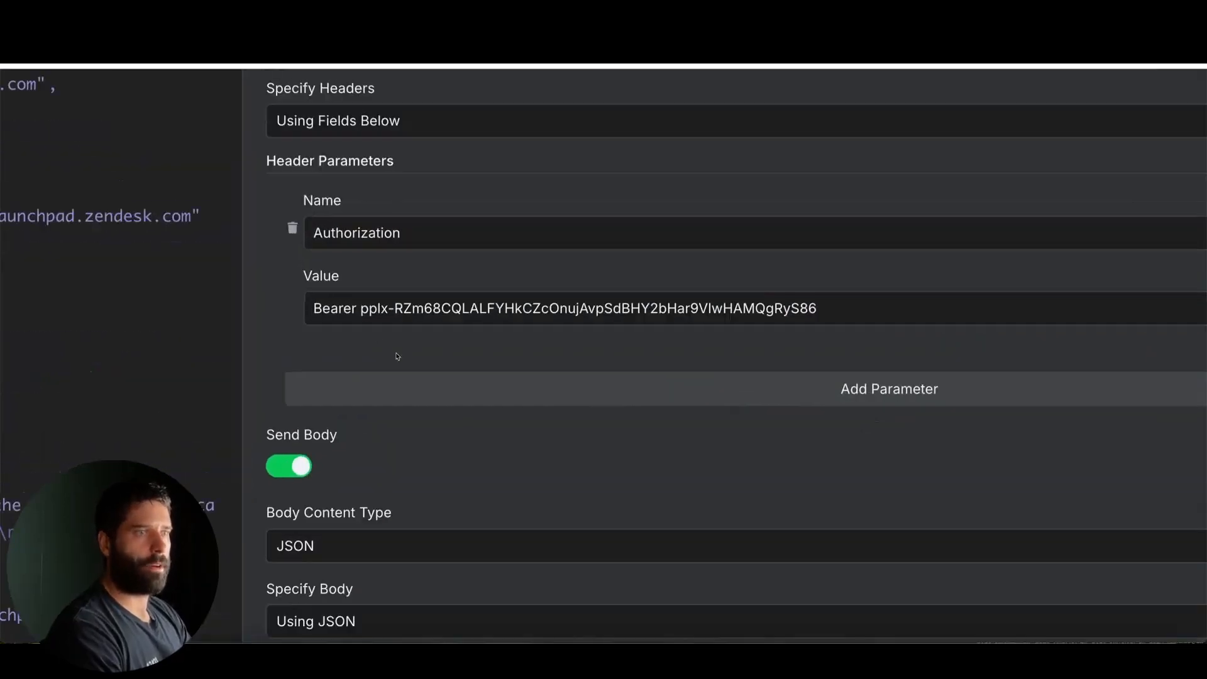
mouse_move(421, 384)
left_mouse_down()
mouse_move(390, 338)
mouse_move(499, 326)
left_mouse_up()
scroll(650, 317, "down", 1)
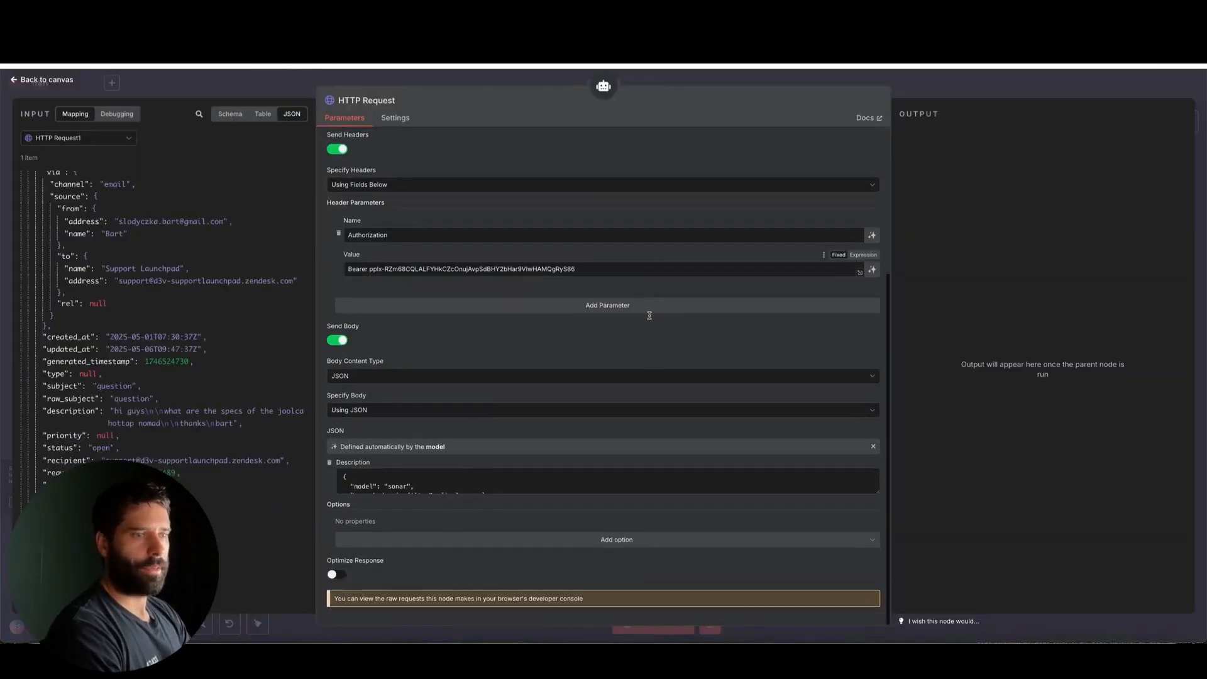
left_click_drag(877, 491, 877, 601)
scroll(583, 338, "down", 2)
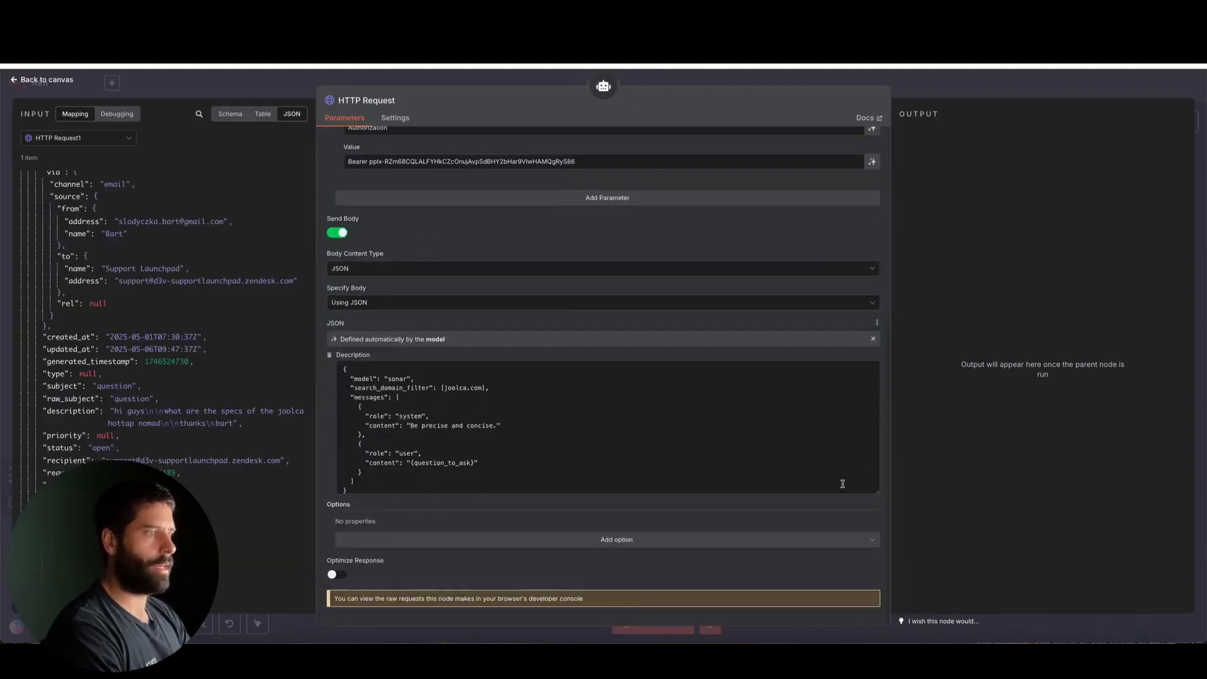
Enlarge the HTTP Request tool's JSON body description slightly and examine the {question_to_ask} placeholder in its user message
left_click_drag(877, 491, 877, 508)
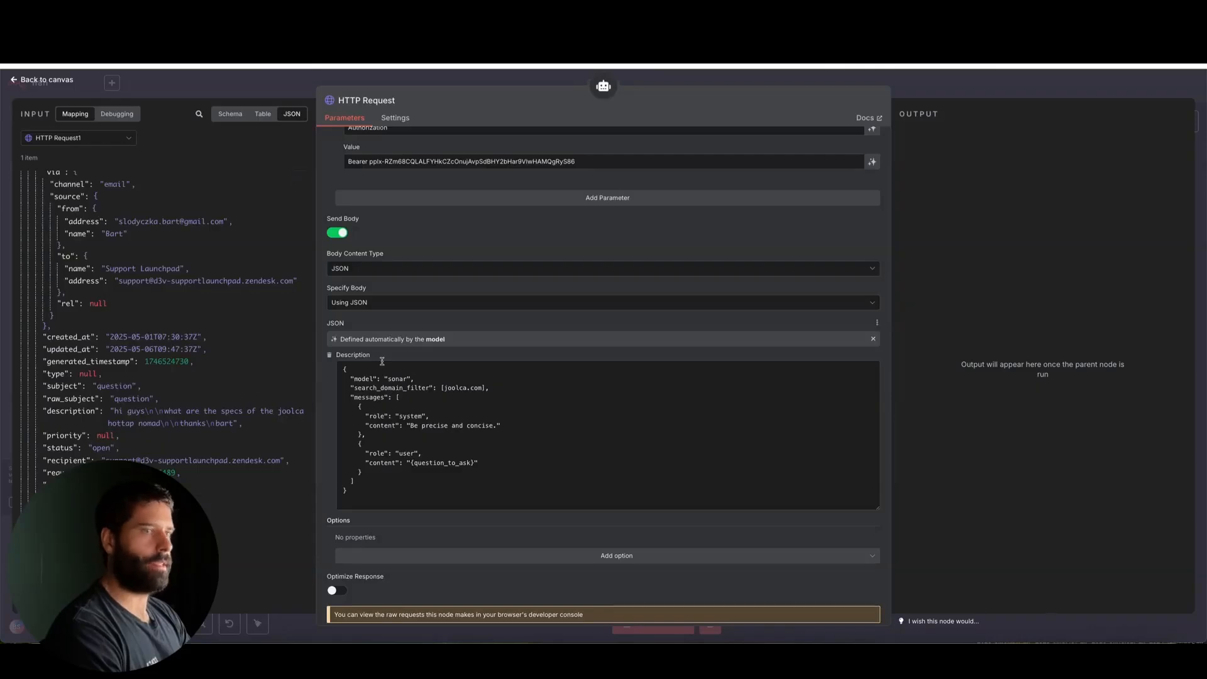
scroll(382, 361, "up", 5)
scroll(382, 361, "down", 1)
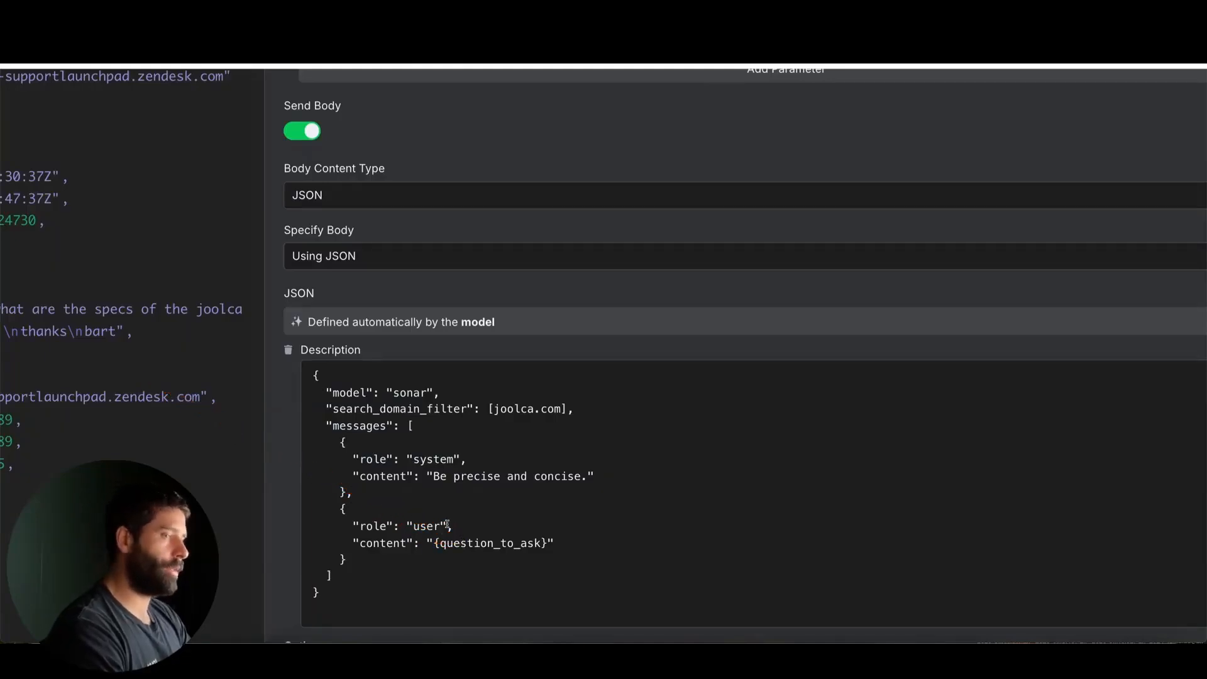
scroll(447, 523, "down", 2)
left_click_drag(547, 542, 451, 543)
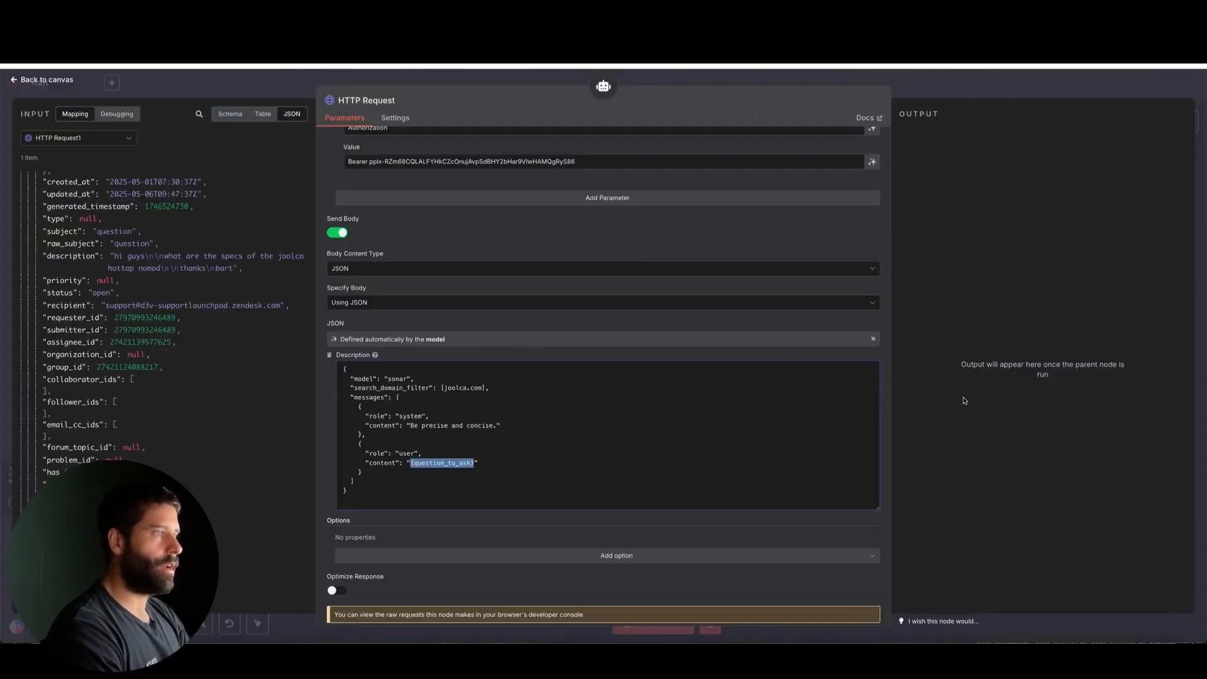
mouse_move(990, 418)
left_mouse_down()
mouse_move(560, 340)
mouse_move(887, 339)
mouse_move(875, 166)
mouse_move(878, 340)
mouse_move(793, 343)
left_mouse_up()
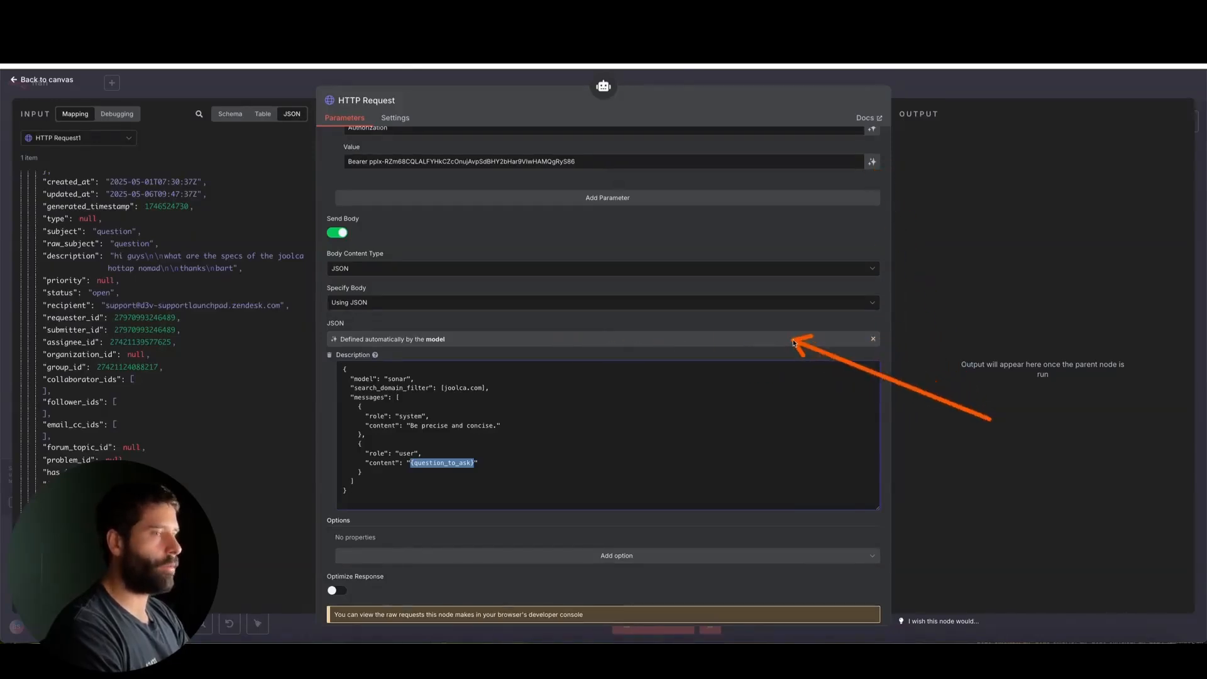
left_click(544, 394)
scroll(434, 440, "down", 1)
scroll(378, 408, "up", 3)
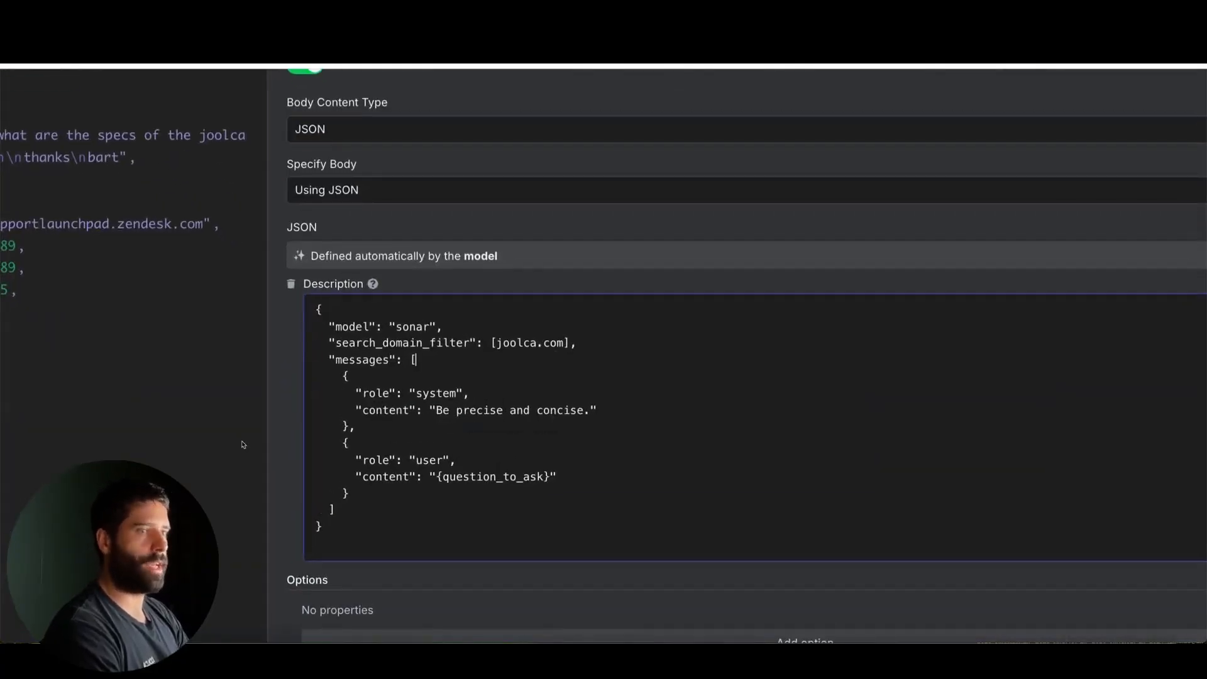
Compare the joolca.com search_domain_filter in the JSON body with the search_domain_filter parameter in Perplexity's chat completions API reference
mouse_move(221, 390)
left_mouse_down()
mouse_move(259, 384)
mouse_move(333, 335)
mouse_move(357, 332)
mouse_move(325, 368)
mouse_move(356, 352)
mouse_move(497, 347)
left_mouse_up()
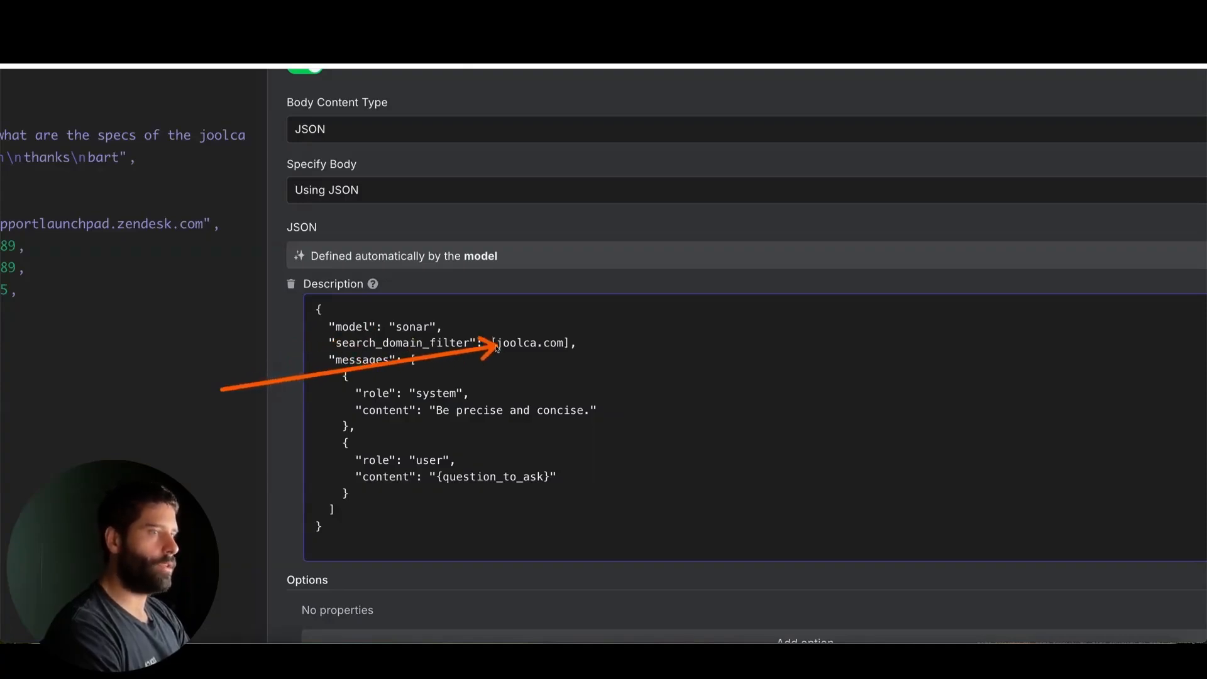
key("Escape")
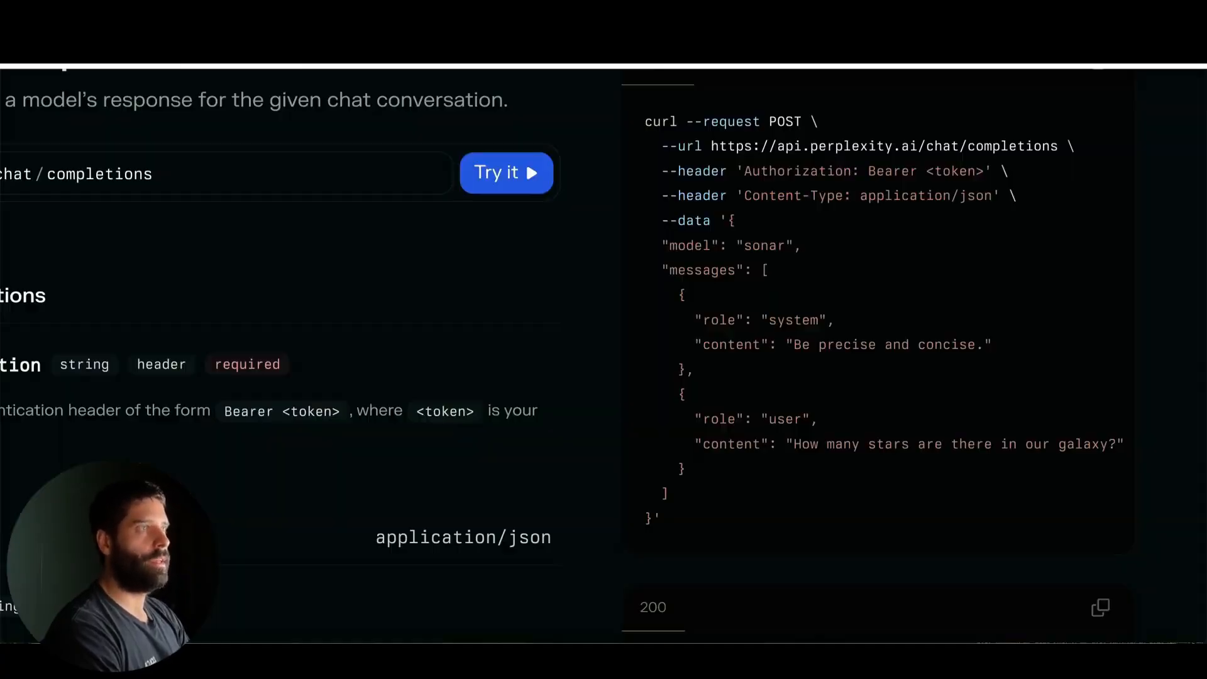
mouse_move(488, 340)
left_mouse_down()
mouse_move(671, 250)
mouse_move(668, 396)
left_mouse_up()
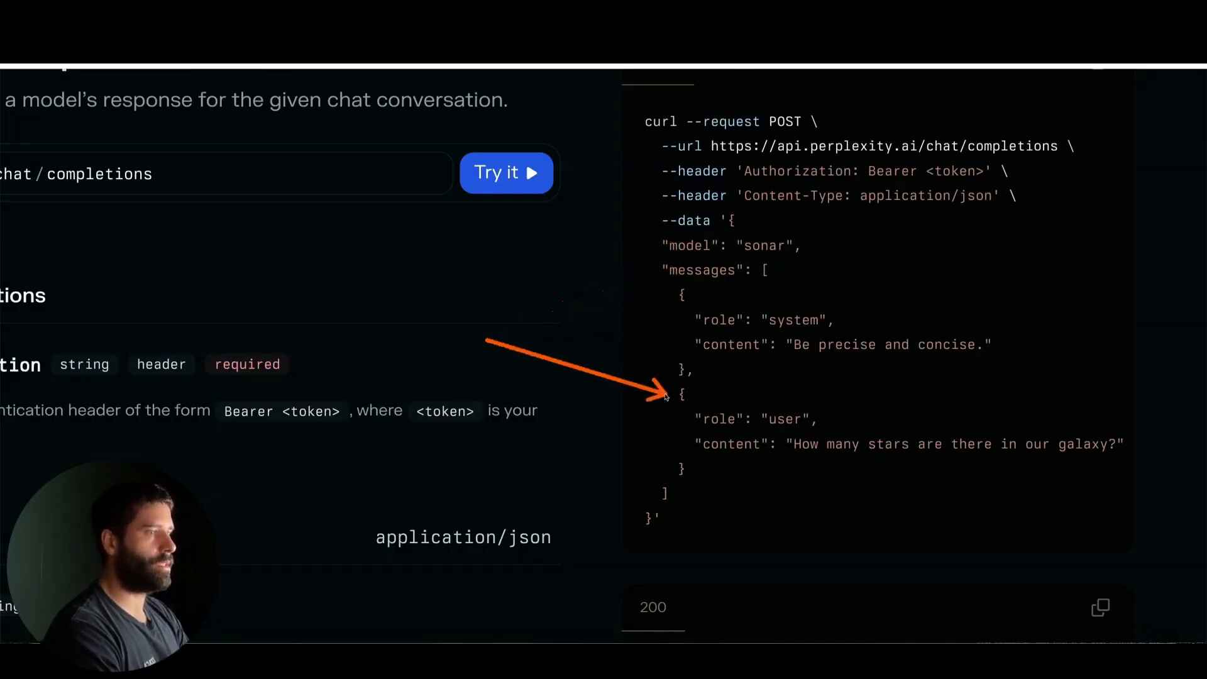
key("Escape")
scroll(666, 394, "down", 4)
scroll(465, 470, "down", 8)
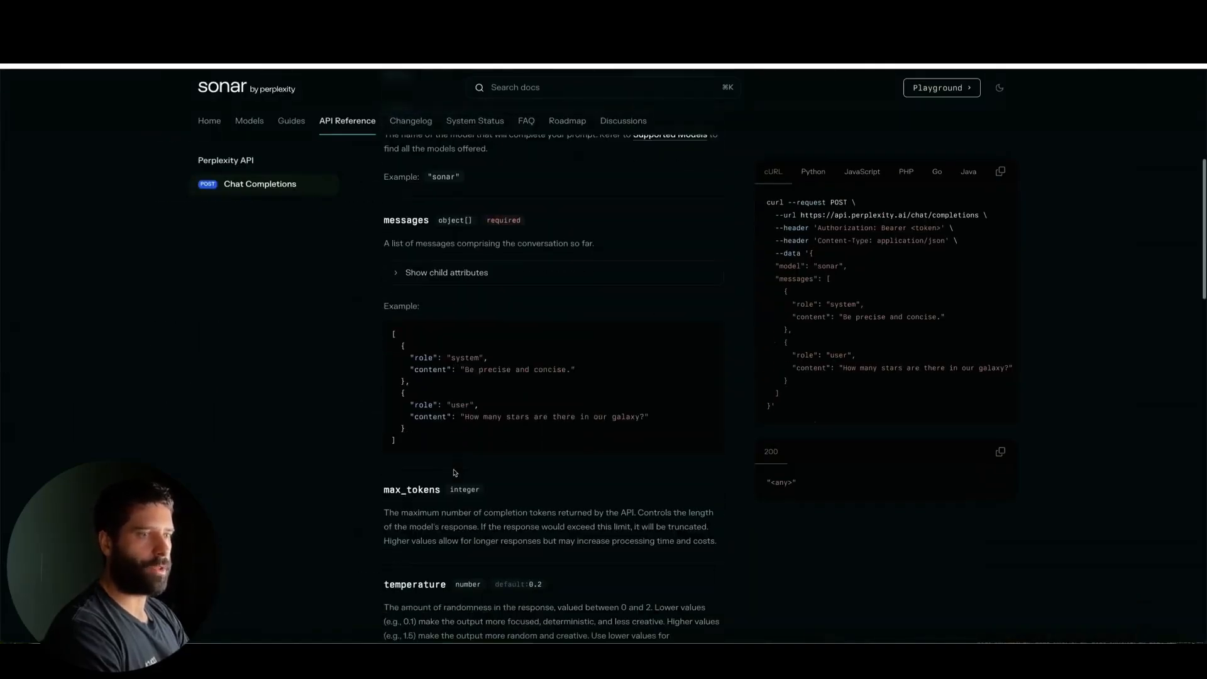
scroll(454, 470, "down", 4)
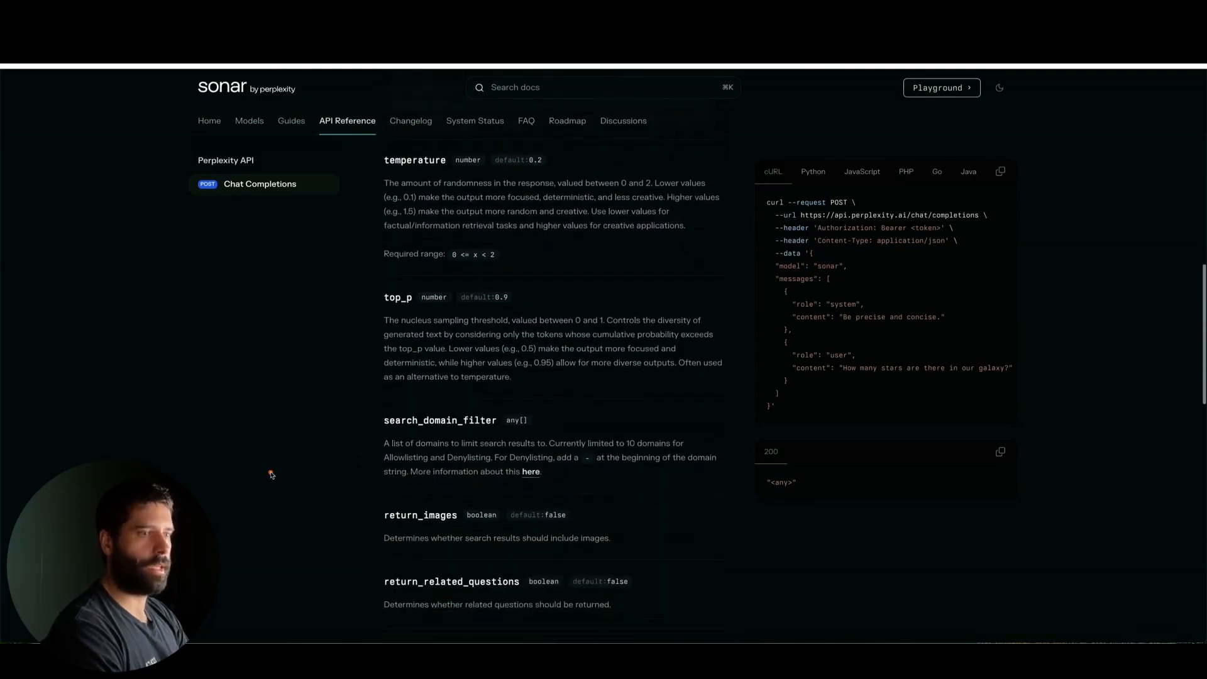
left_click_drag(271, 473, 407, 432)
scroll(501, 460, "up", 5)
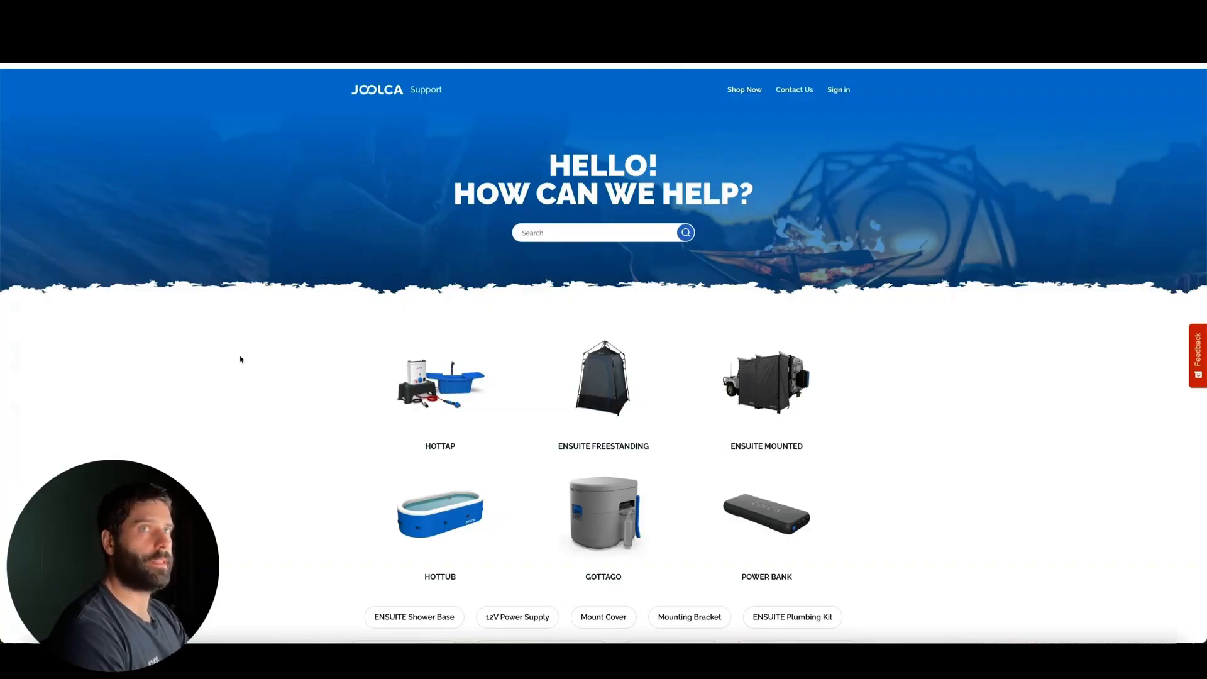
Look through the product categories and help topics on the Joolca Support website
scroll(943, 409, "down", 6)
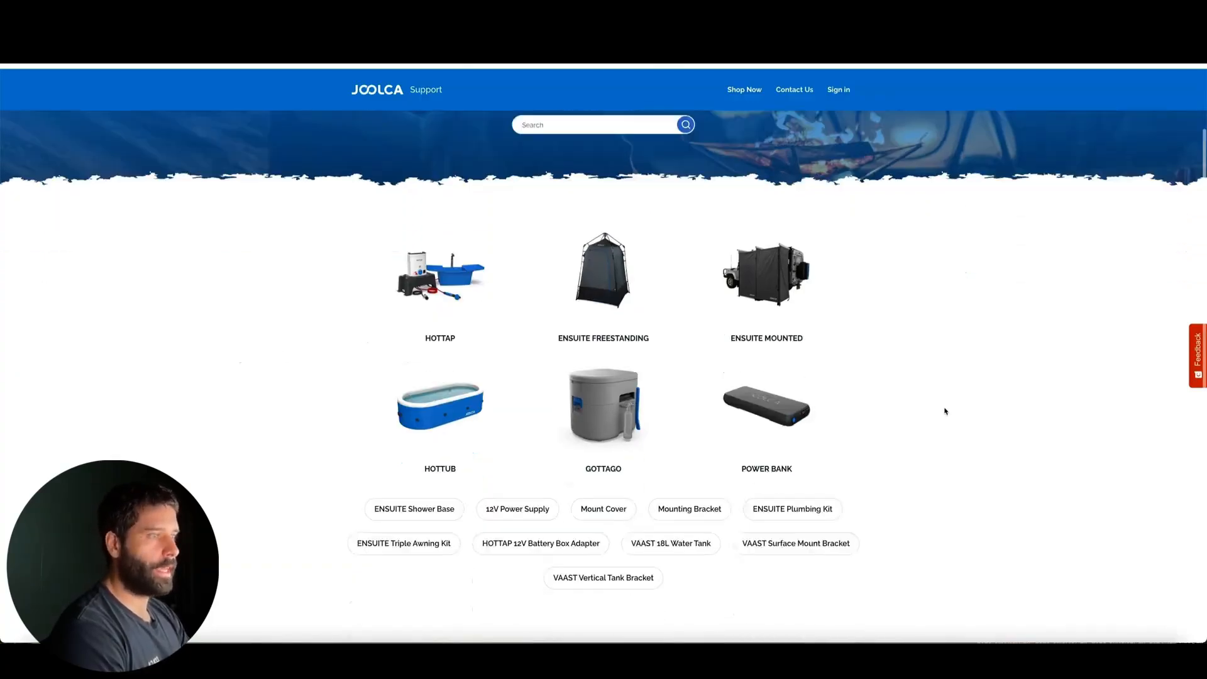
scroll(944, 411, "down", 5)
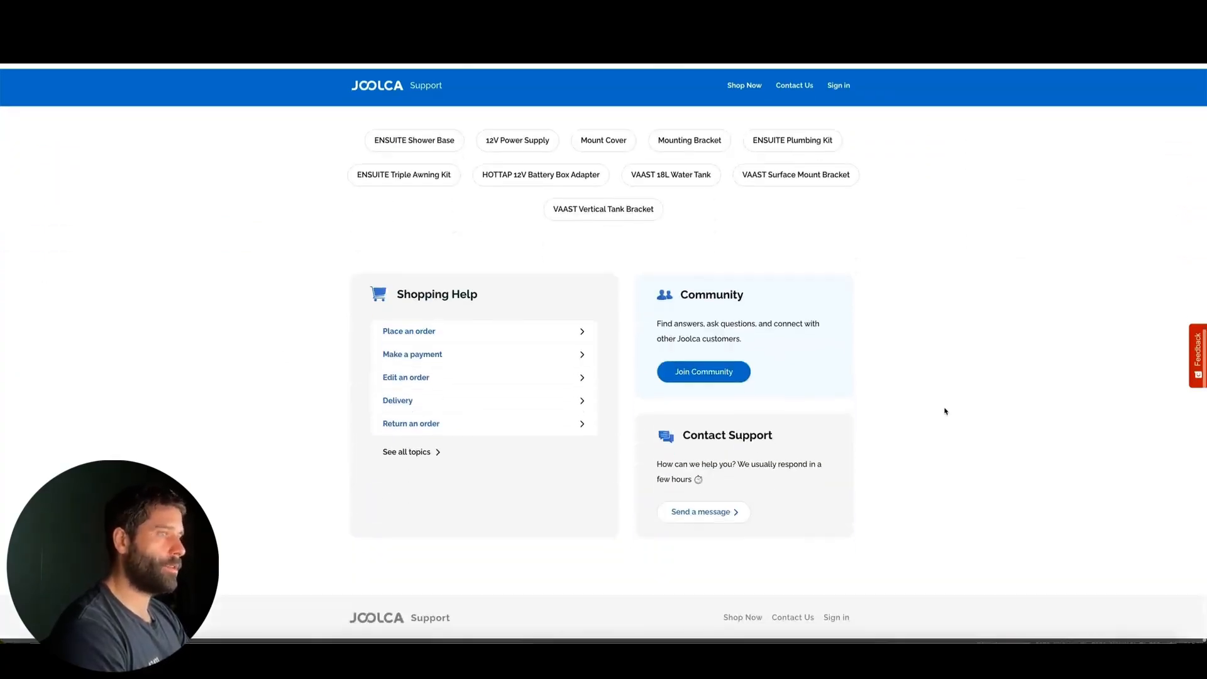
scroll(945, 412, "up", 6)
scroll(944, 411, "up", 4)
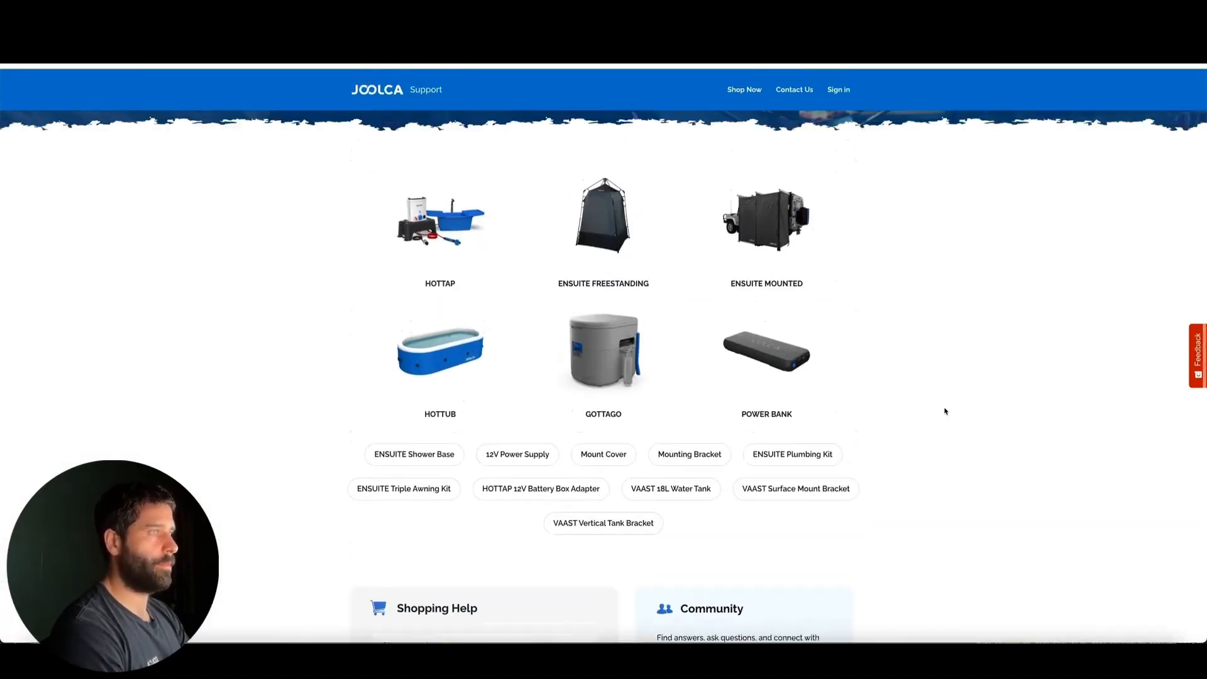
mouse_move(1016, 414)
left_mouse_down()
mouse_move(828, 337)
mouse_move(507, 258)
mouse_move(479, 402)
mouse_move(589, 431)
mouse_move(733, 386)
mouse_move(474, 318)
mouse_move(577, 512)
mouse_move(679, 334)
mouse_move(522, 468)
mouse_move(741, 321)
mouse_move(531, 476)
mouse_move(746, 457)
left_mouse_up()
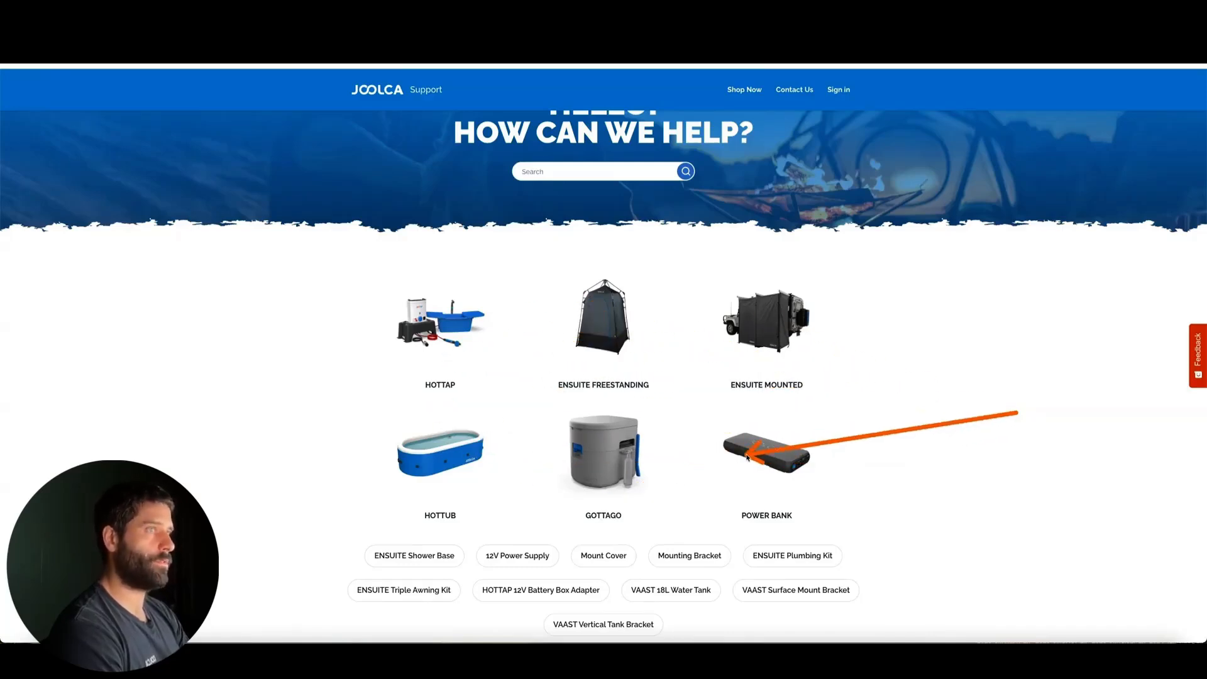
scroll(642, 390, "up", 1)
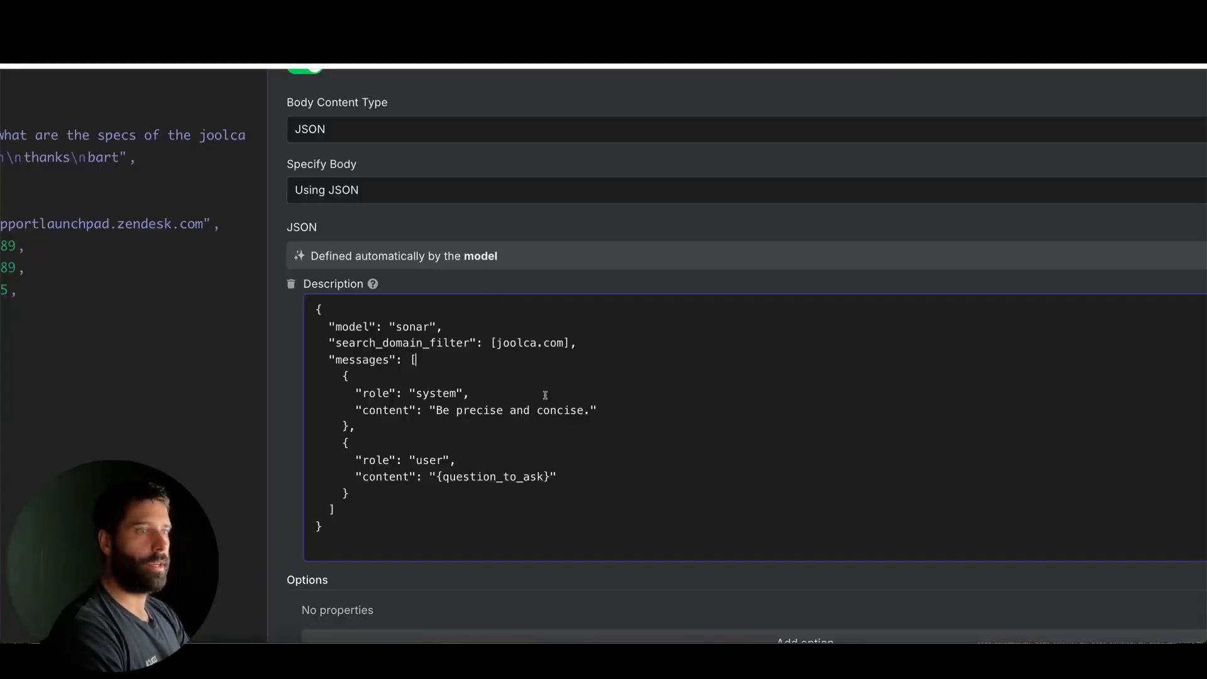
Back in n8n, review the JSON body's joolca.com domain filter, system message and user message content
mouse_move(622, 495)
left_mouse_down()
mouse_move(541, 407)
mouse_move(519, 351)
mouse_move(500, 352)
mouse_move(563, 347)
left_mouse_up()
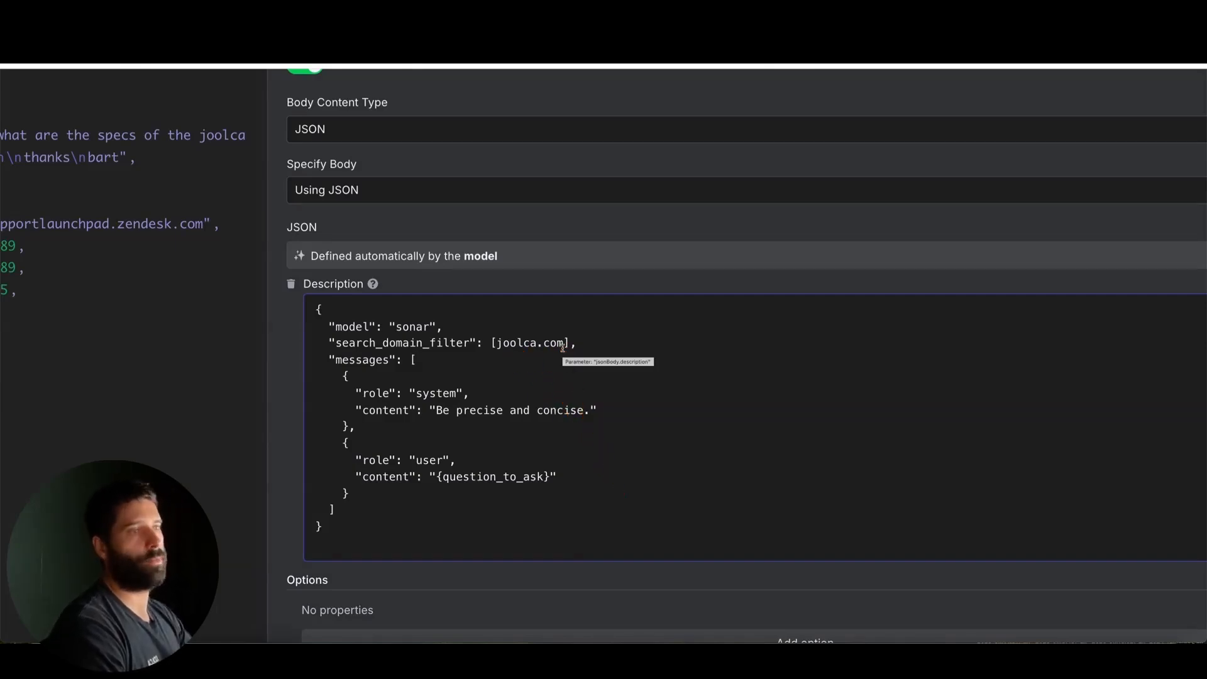
left_click(558, 344)
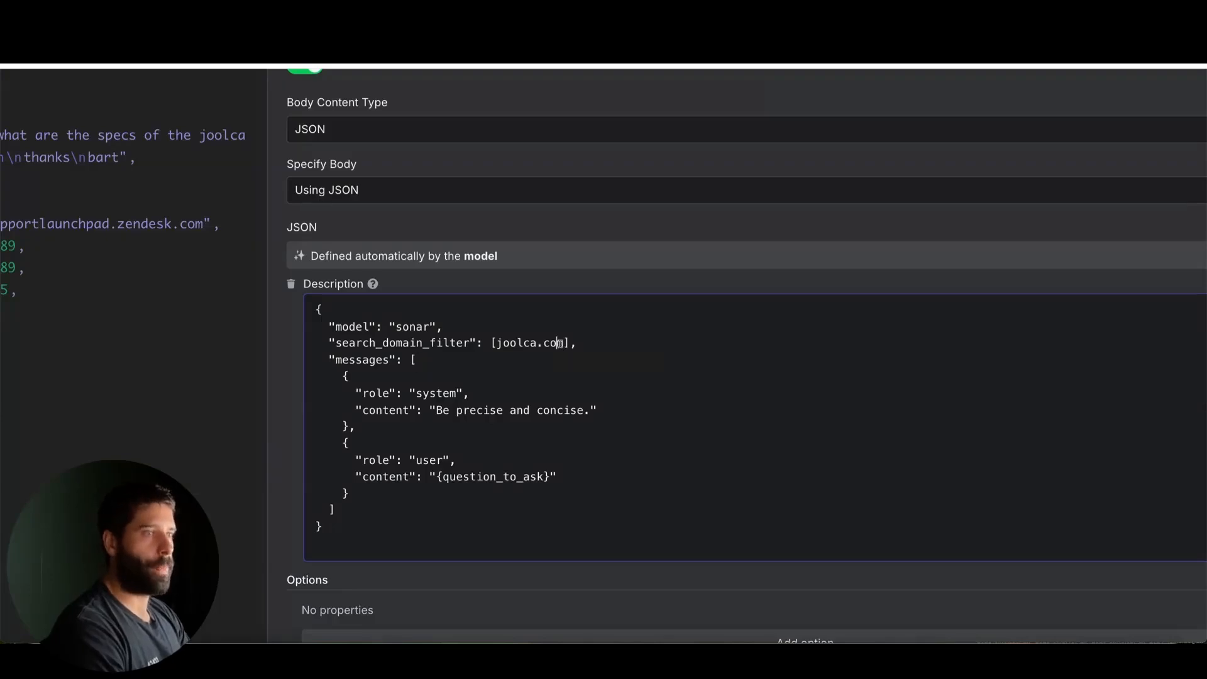
left_click_drag(563, 344, 500, 343)
left_click(500, 344)
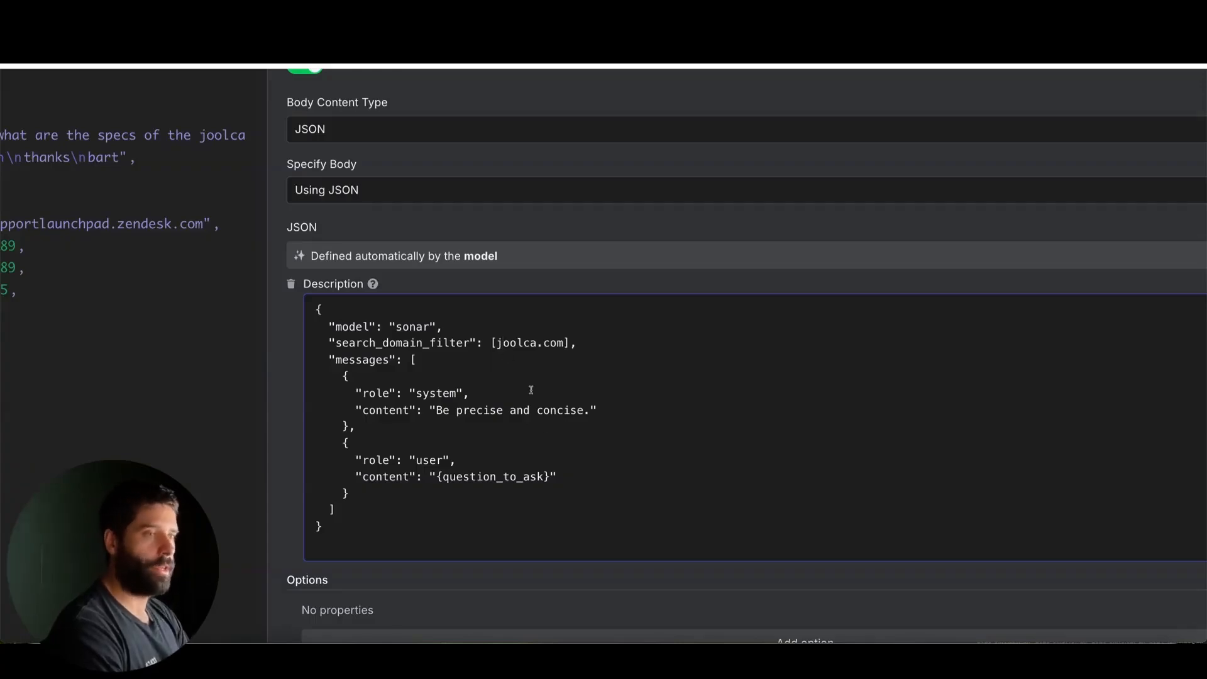
mouse_move(668, 520)
left_mouse_down()
mouse_move(435, 421)
mouse_move(585, 409)
mouse_move(446, 413)
mouse_move(459, 420)
mouse_move(444, 424)
mouse_move(543, 414)
left_mouse_up()
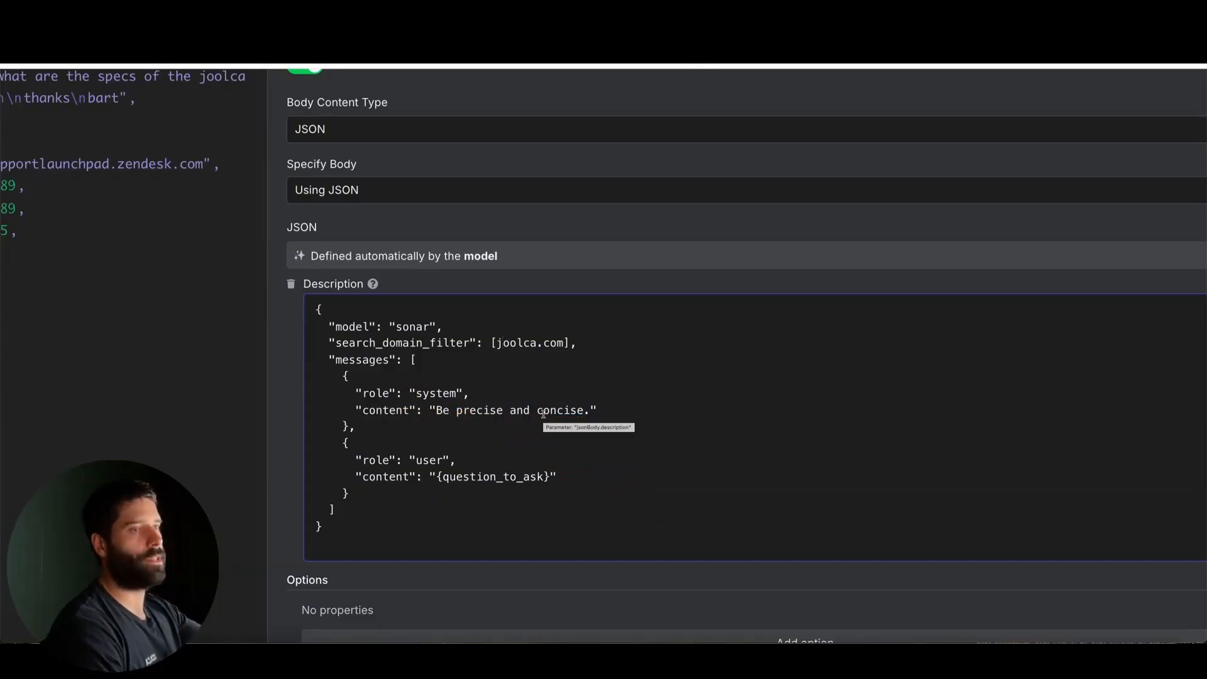
scroll(579, 479, "down", 1)
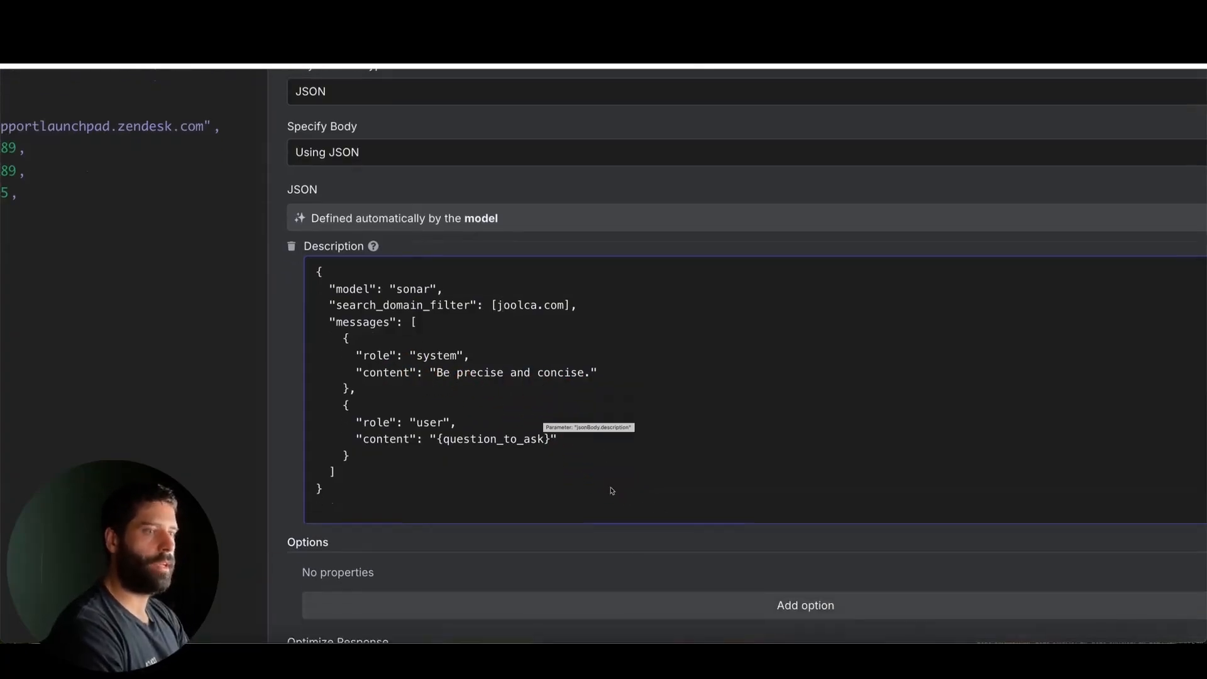
left_click_drag(691, 523, 539, 447)
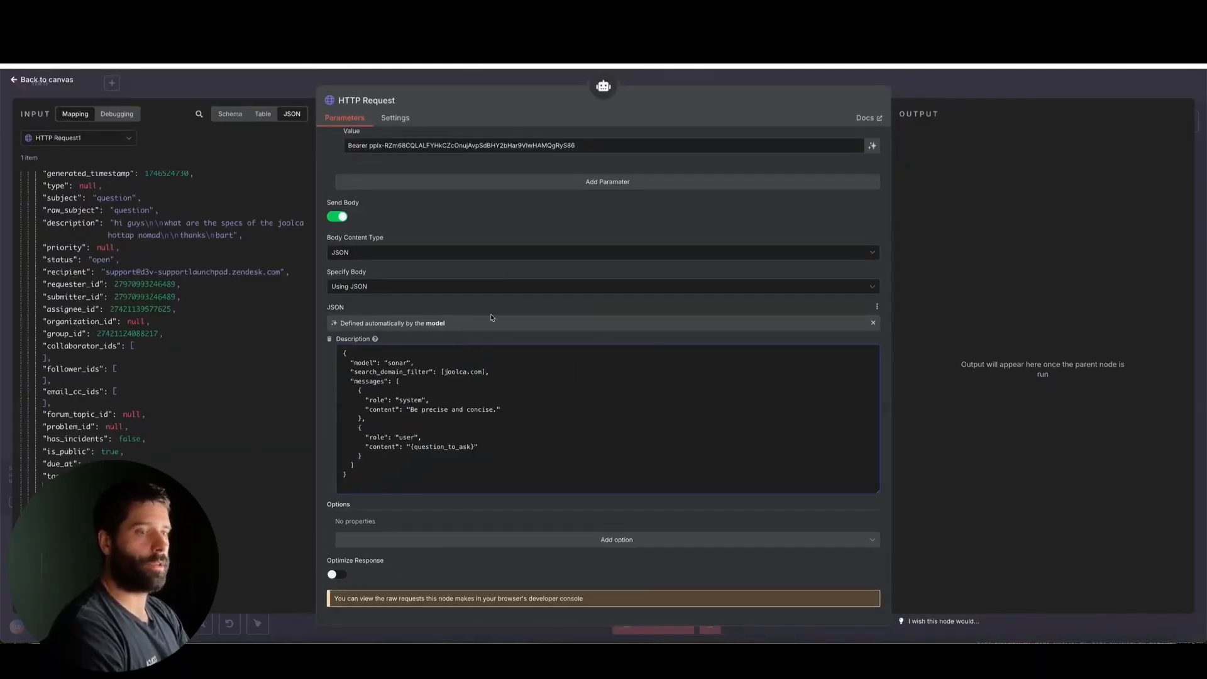
Close the HTTP Request tool and review the Responses Agent branch through to its Google Sheets node
scroll(492, 317, "up", 10)
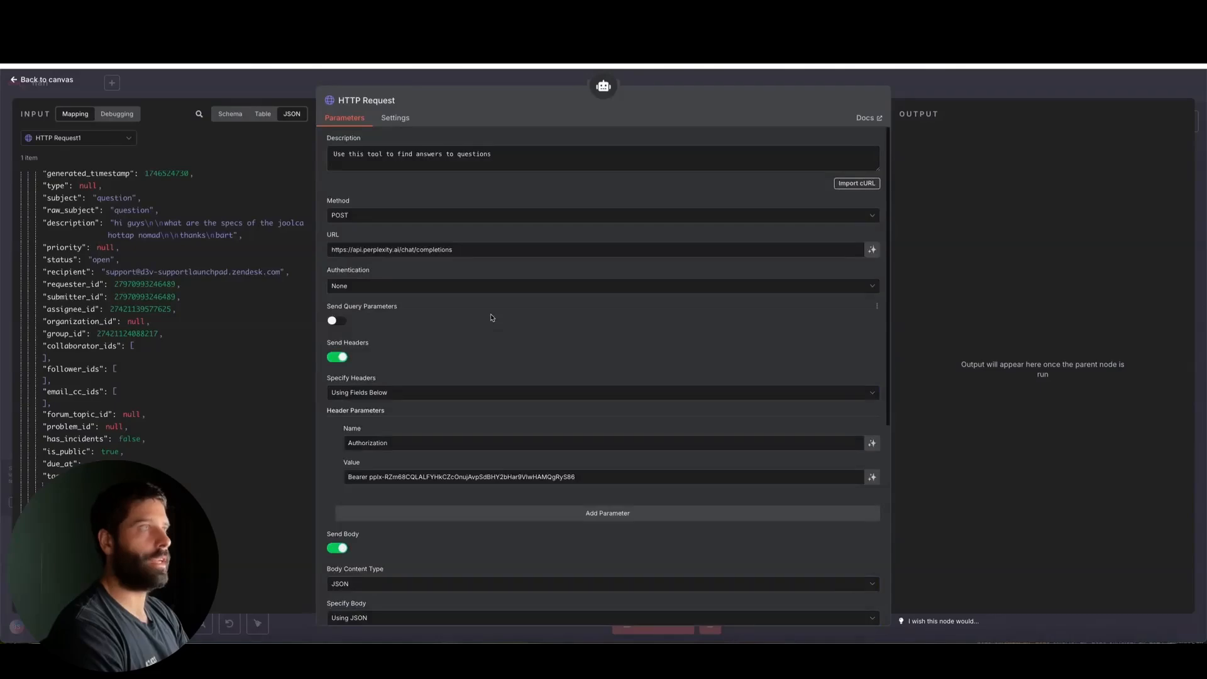
left_click(974, 88)
scroll(478, 274, "up", 3)
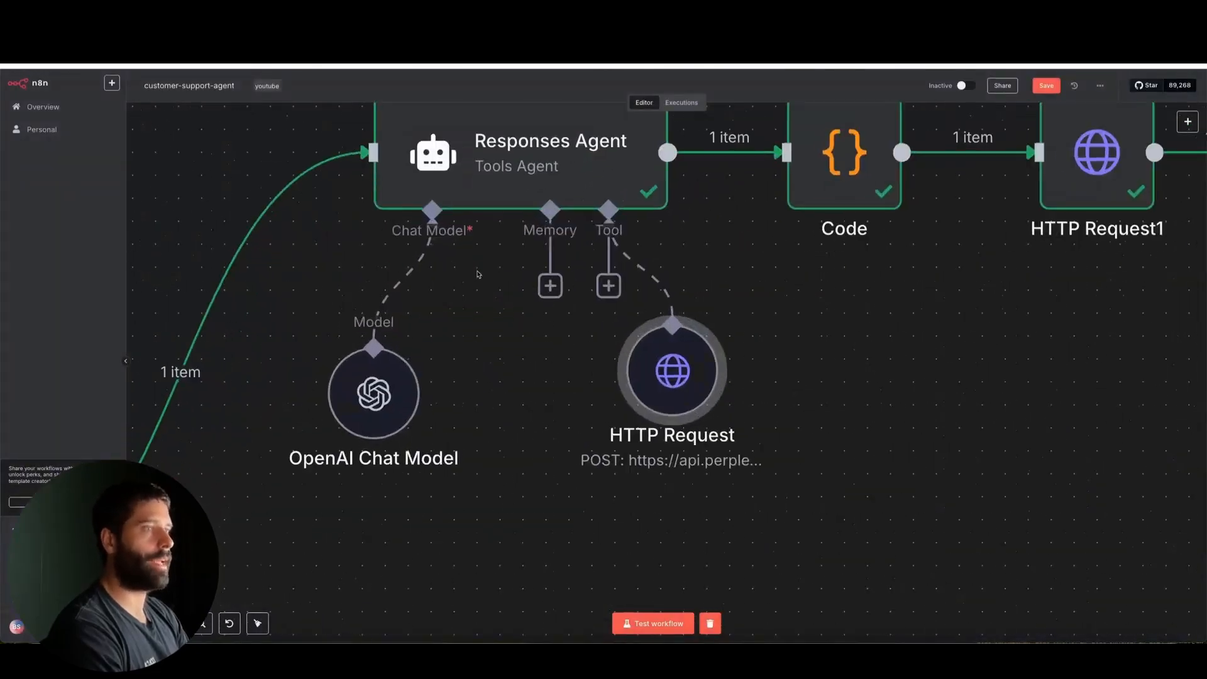
scroll(695, 324, "right", 5)
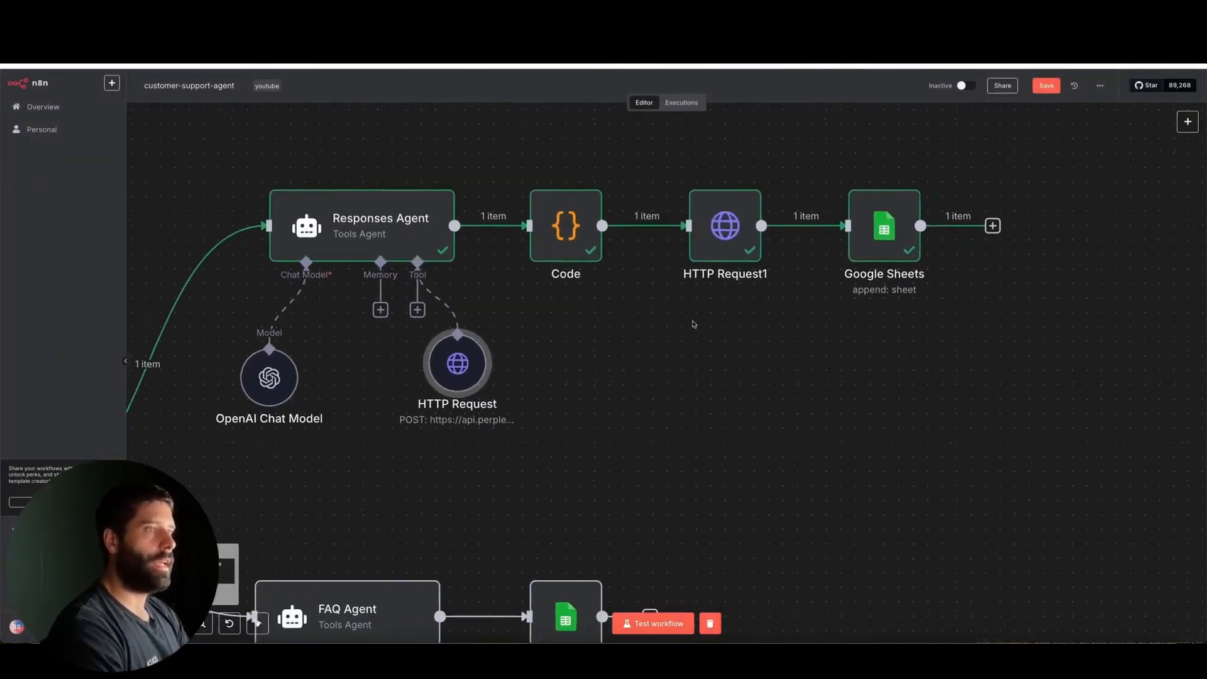
mouse_move(666, 410)
left_mouse_down()
mouse_move(558, 264)
mouse_move(852, 243)
mouse_move(633, 291)
mouse_move(546, 264)
mouse_move(437, 264)
mouse_move(647, 302)
mouse_move(684, 270)
mouse_move(827, 249)
left_mouse_up()
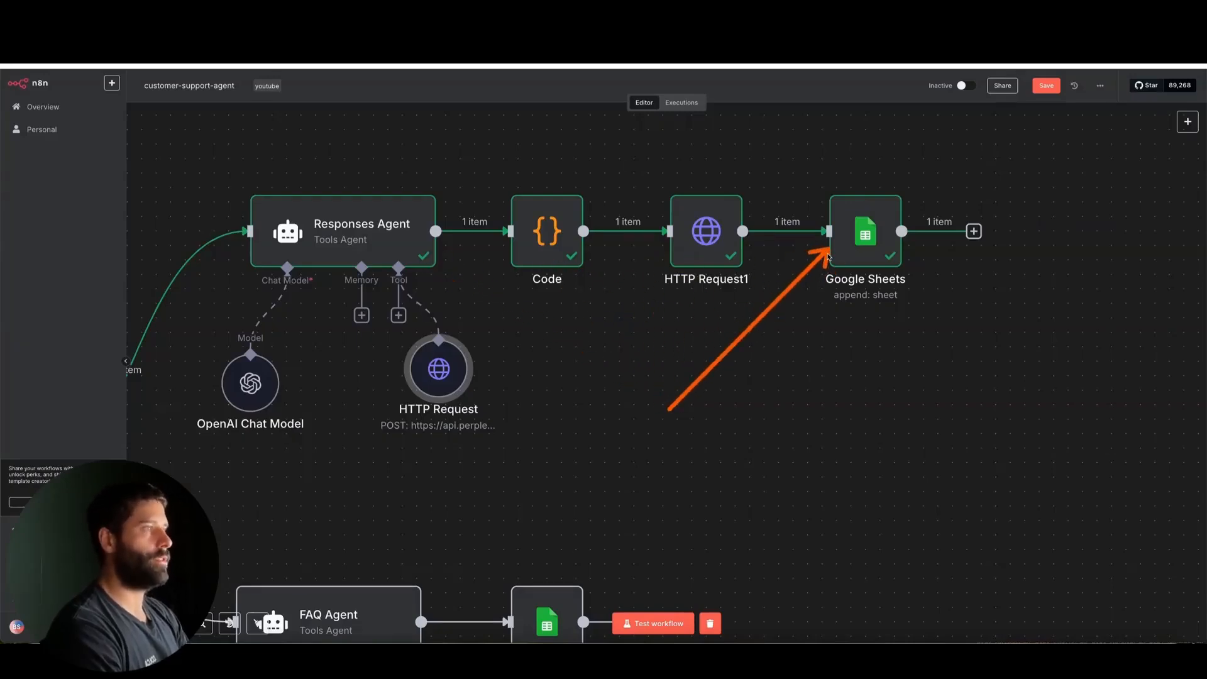
scroll(440, 371, "down", 5)
scroll(441, 373, "left", 10)
scroll(441, 372, "down", 3)
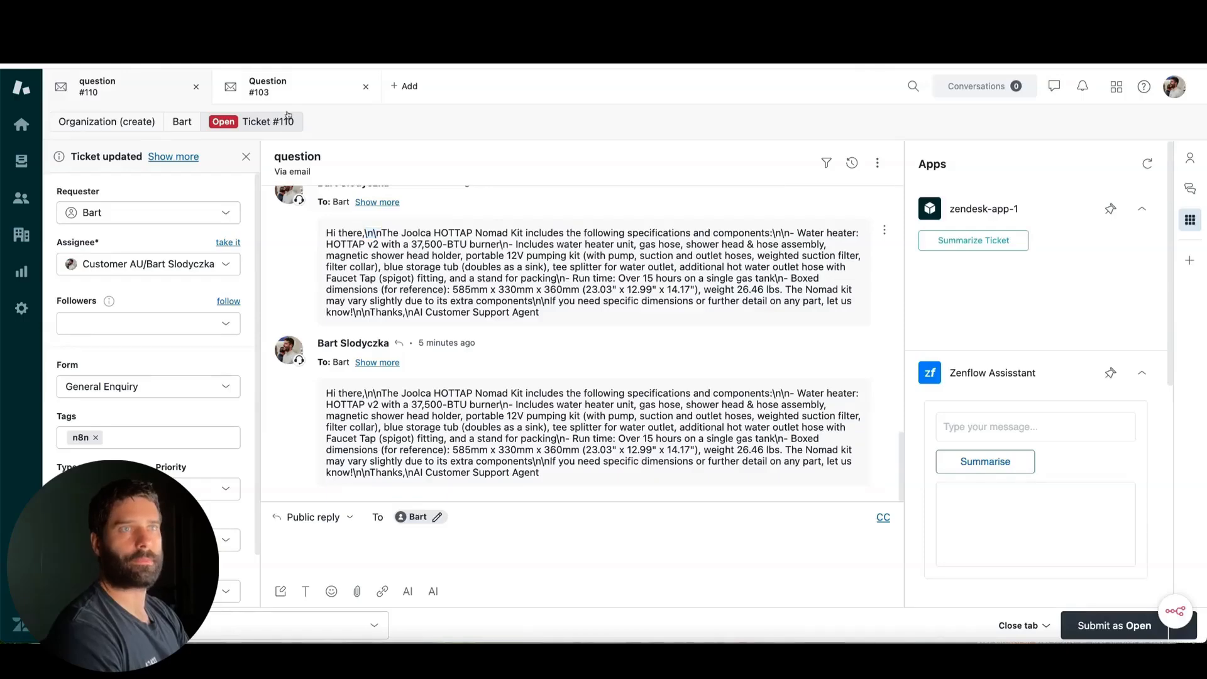
Check ticket #103 in Zendesk, start an n8n test run, and send the Zendesk webhook's custom test with ticket_id 103
left_click(281, 95)
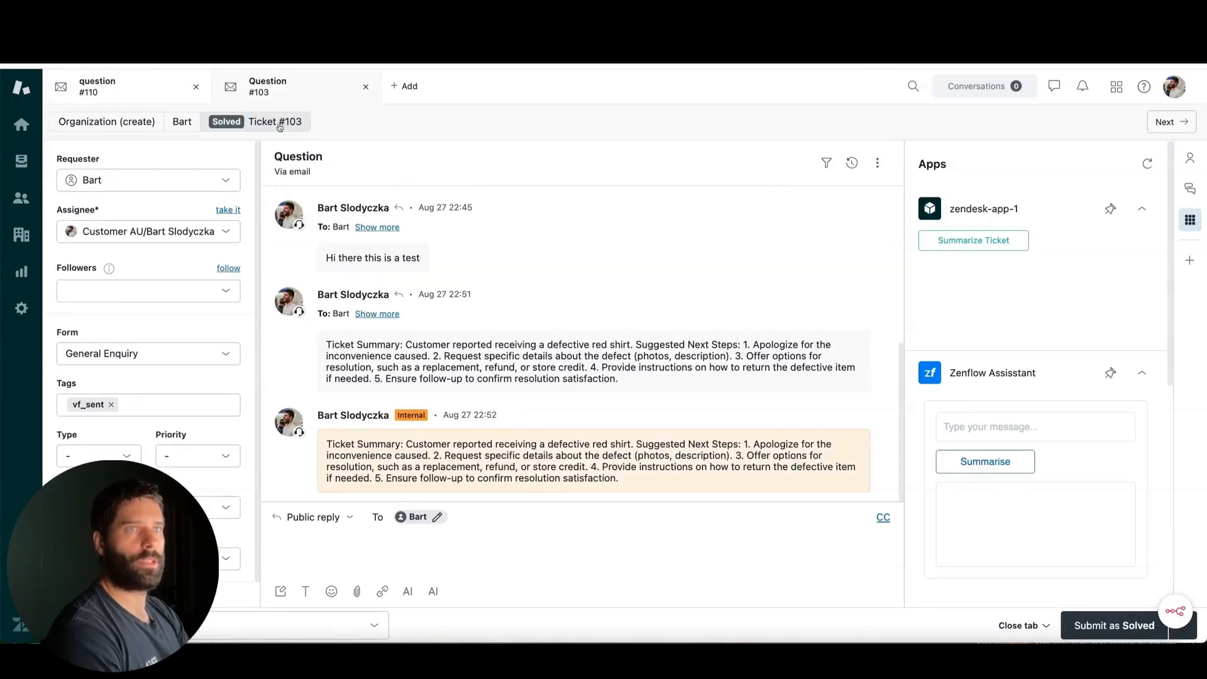
left_click(388, 89)
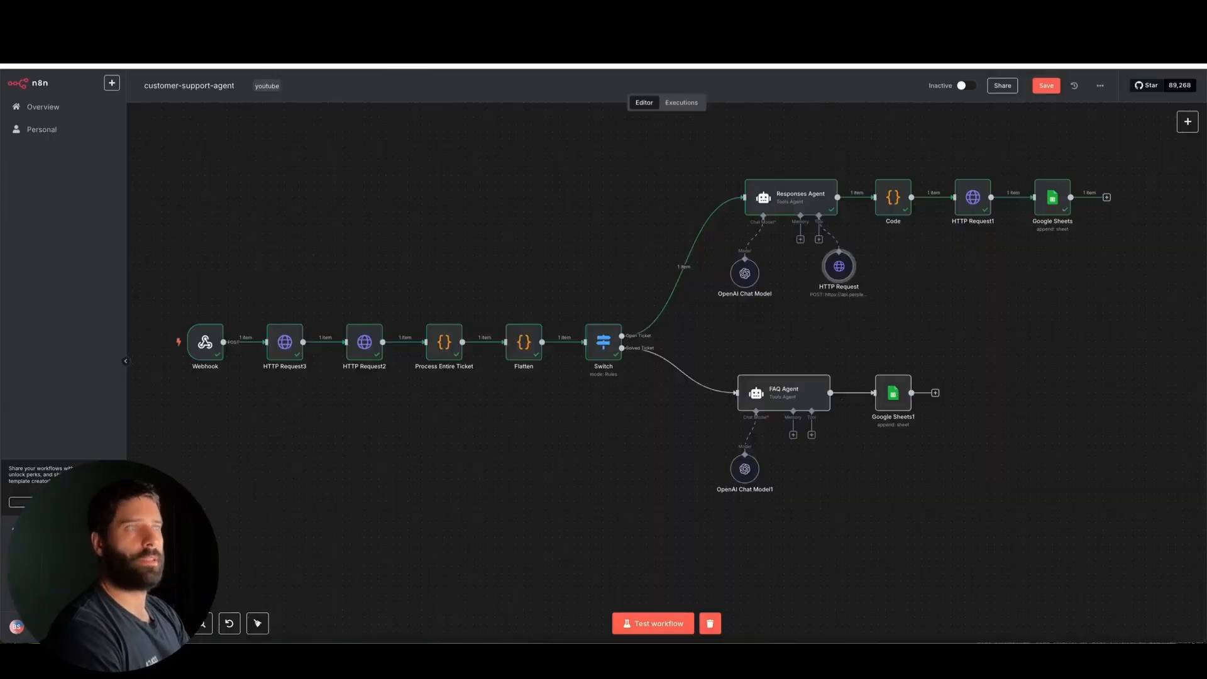
left_click(657, 623)
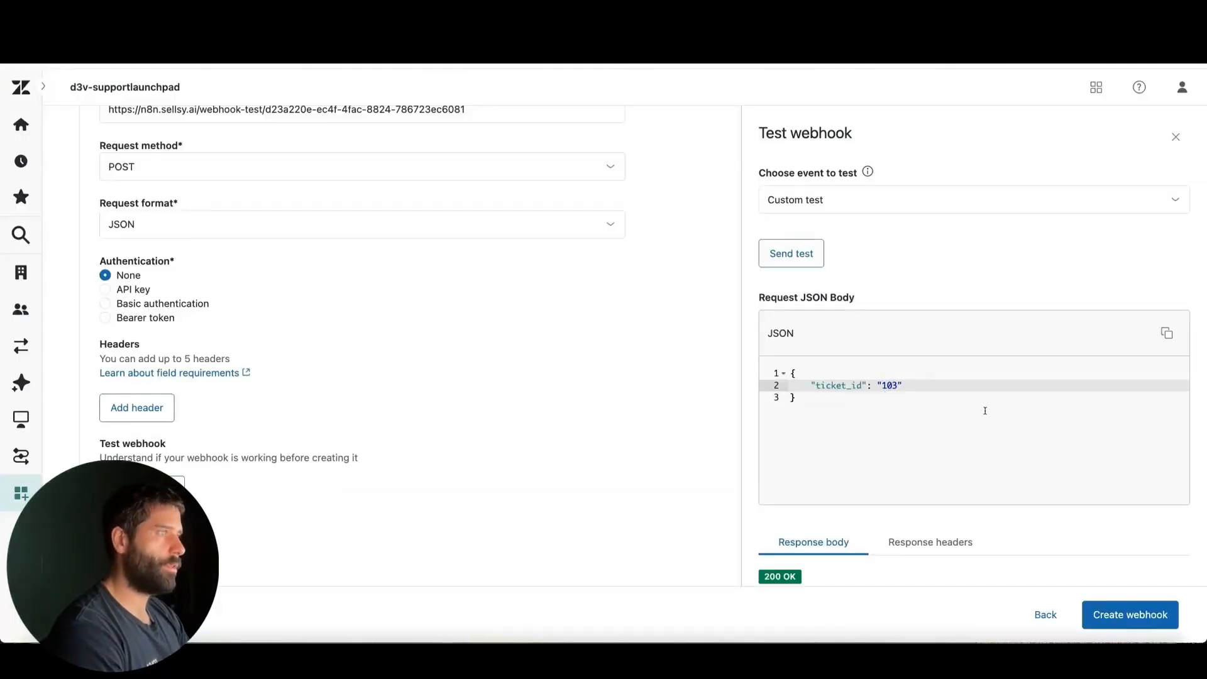
left_click(786, 254)
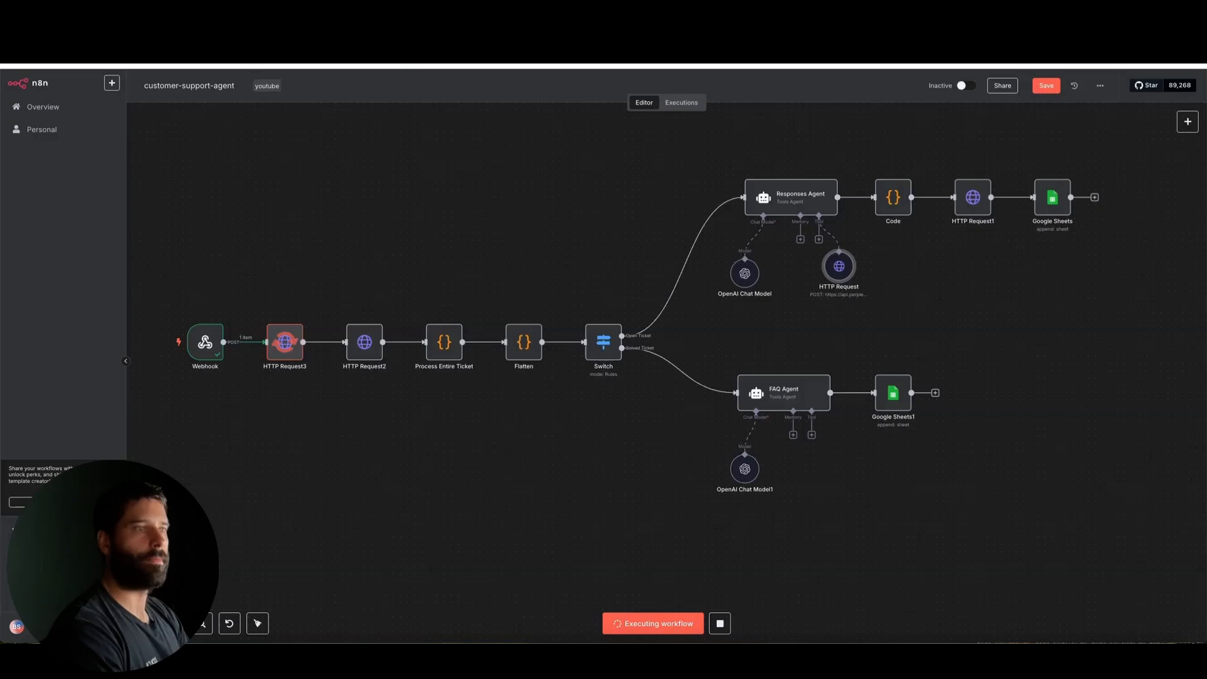
mouse_move(443, 578)
left_mouse_down()
mouse_move(377, 360)
mouse_move(652, 387)
mouse_move(780, 382)
left_mouse_up()
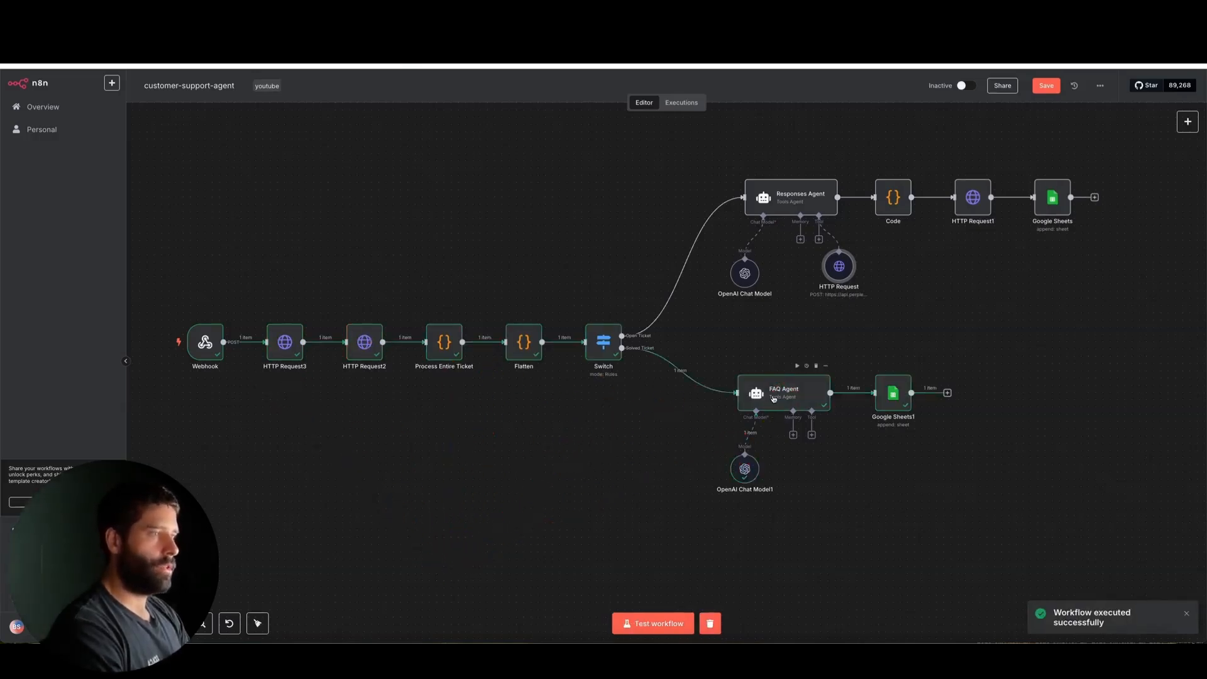
mouse_move(408, 473)
left_mouse_down()
mouse_move(294, 352)
mouse_move(442, 357)
mouse_move(308, 378)
mouse_move(289, 351)
mouse_move(340, 368)
mouse_move(369, 352)
mouse_move(409, 376)
mouse_move(456, 352)
mouse_move(541, 355)
left_mouse_up()
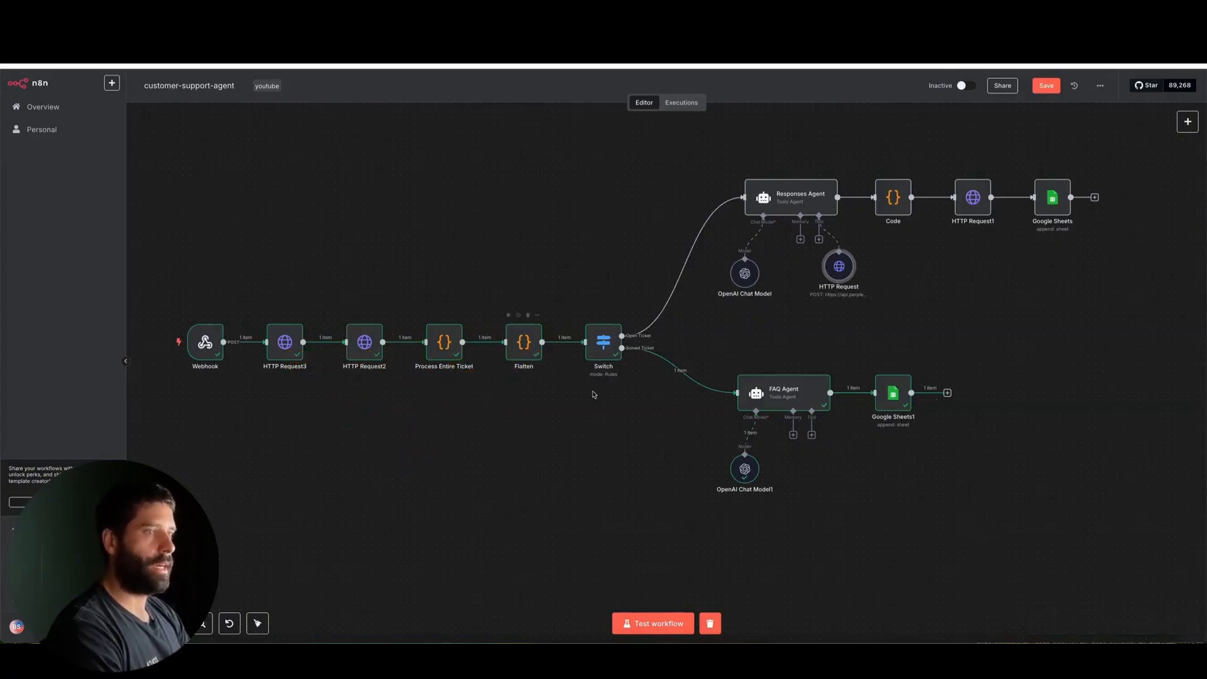
Open the Switch node and display HTTP Request3's output as its input data
scroll(607, 360, "up", 5)
mouse_move(669, 464)
left_mouse_down()
mouse_move(666, 365)
mouse_move(760, 396)
left_mouse_up()
double_click(601, 327)
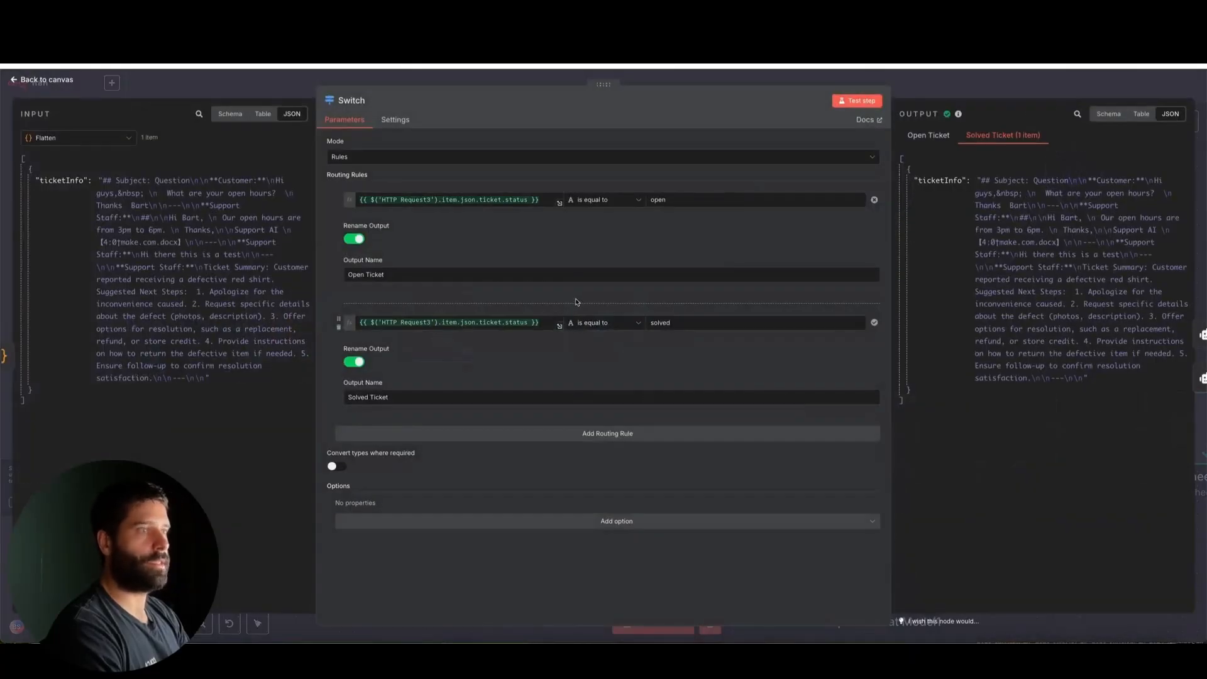
left_click_drag(698, 445, 669, 335)
left_click(79, 138)
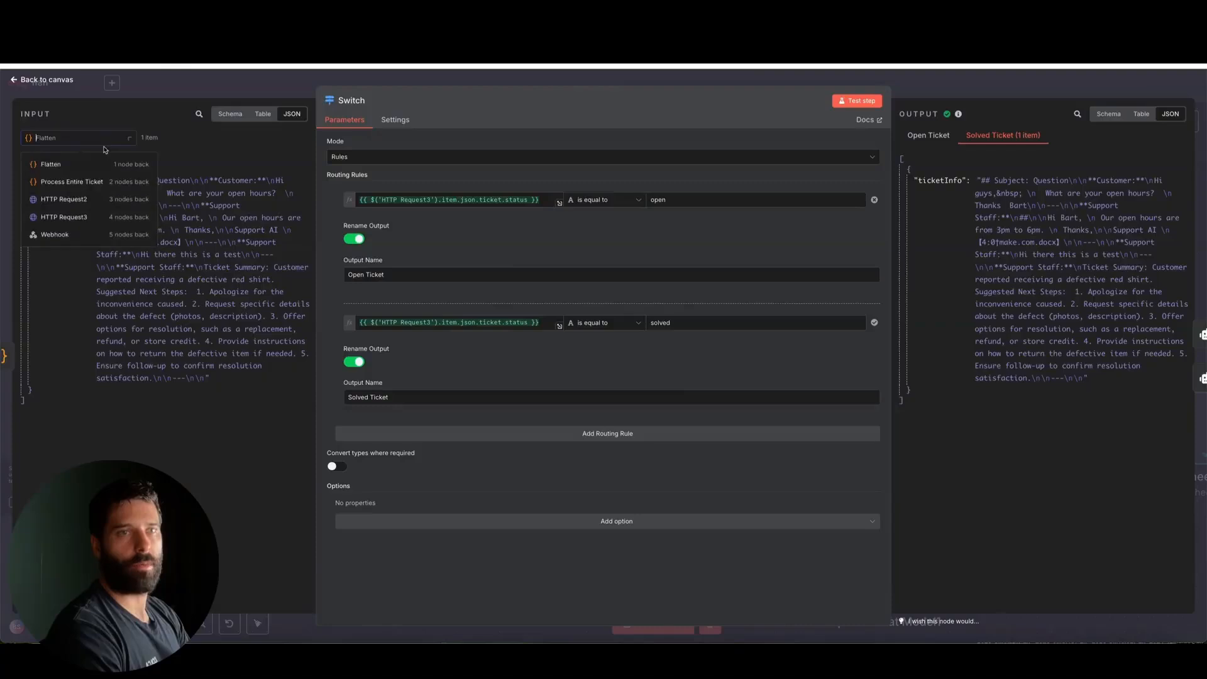
left_click(60, 219)
Find the ticket's status field in the HTTP Request3 JSON and compare it with the Solved Ticket routing rule's value
scroll(136, 245, "down", 10)
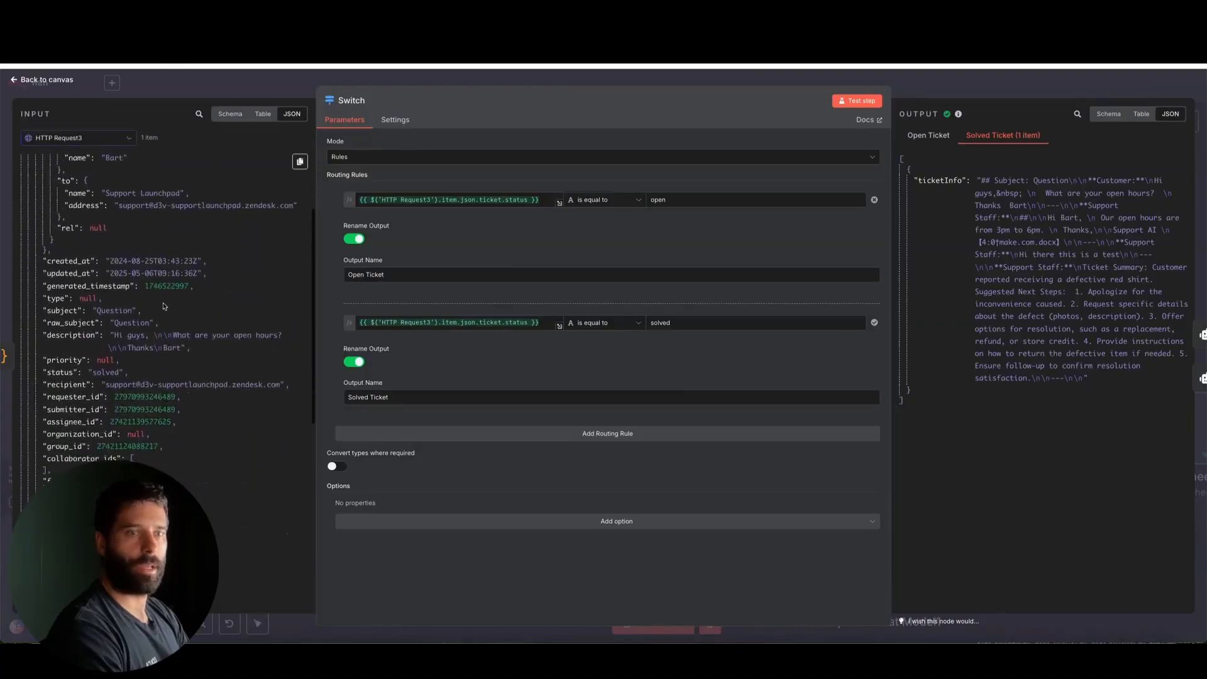
scroll(163, 306, "down", 5)
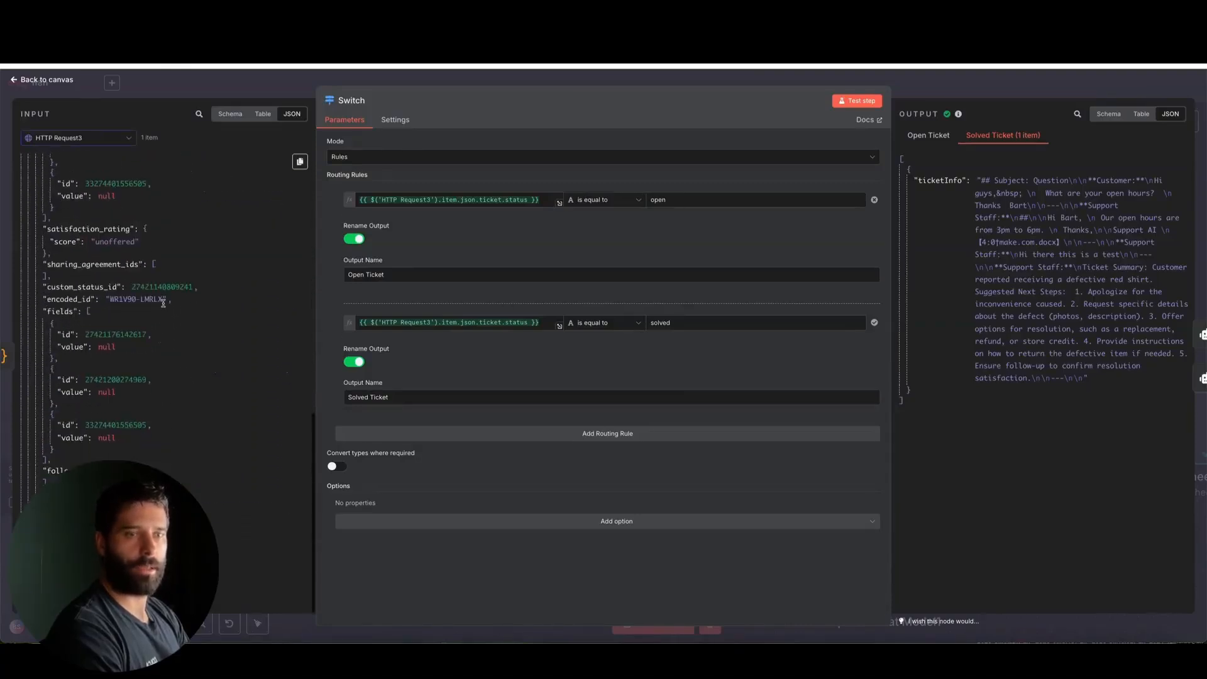
scroll(163, 306, "up", 10)
scroll(163, 306, "up", 5)
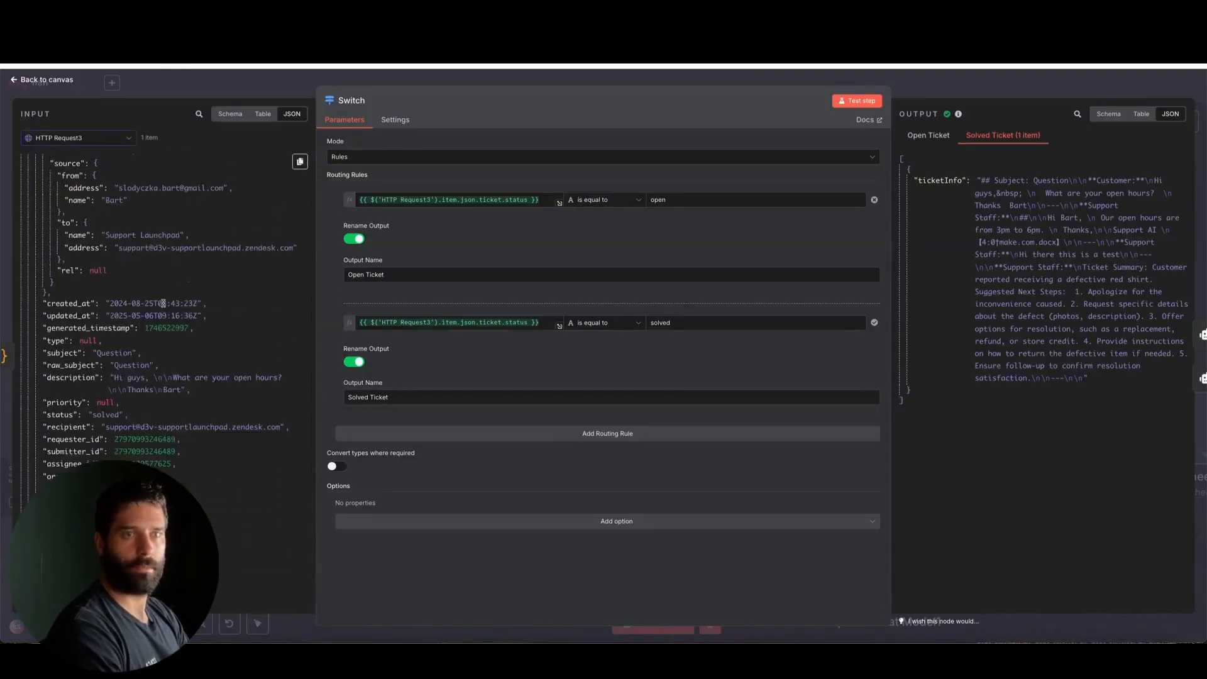
scroll(163, 306, "down", 1)
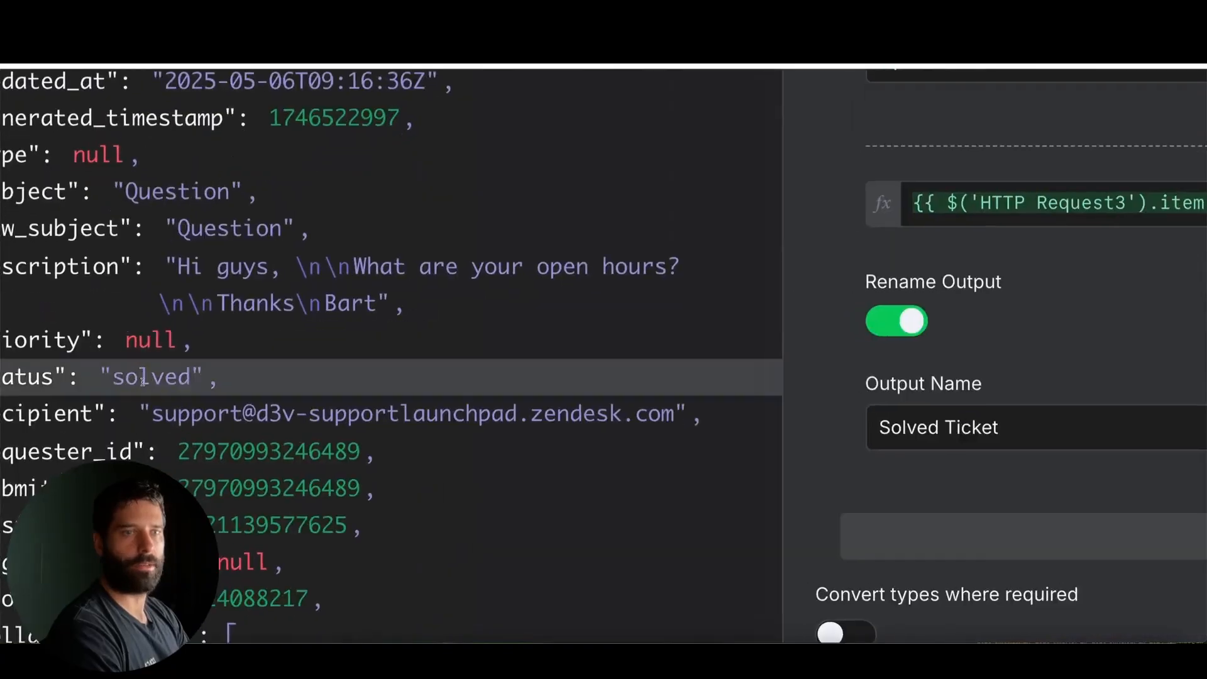
double_click(103, 382)
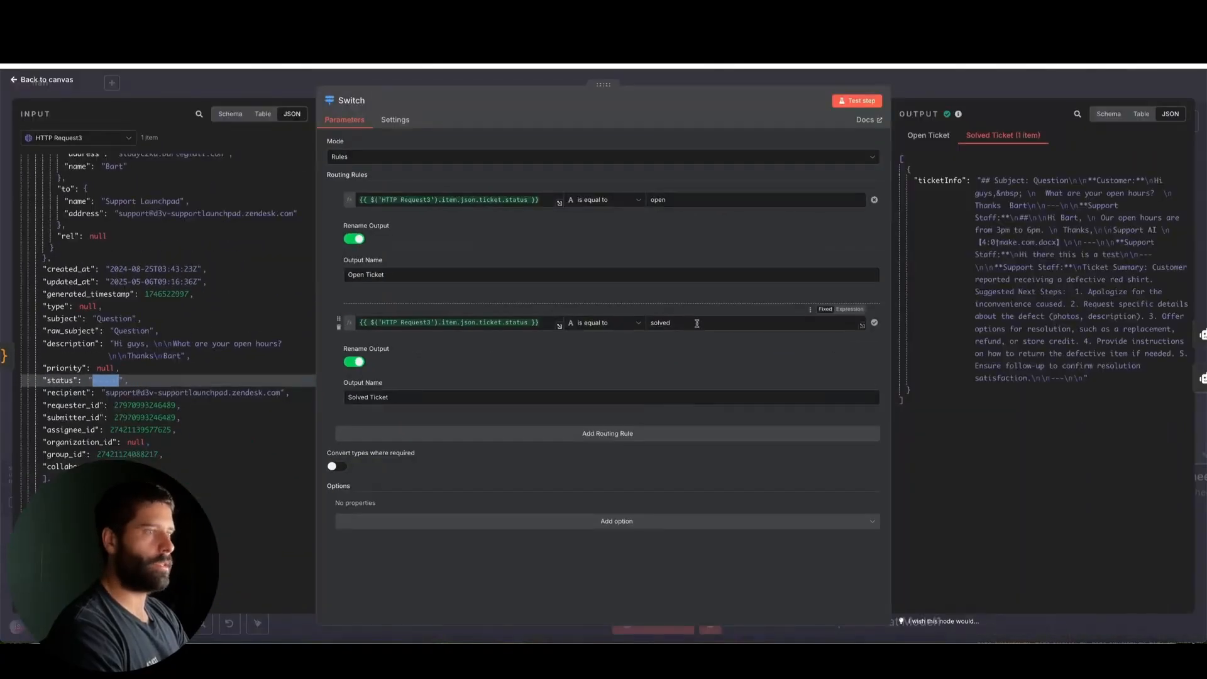
double_click(698, 323)
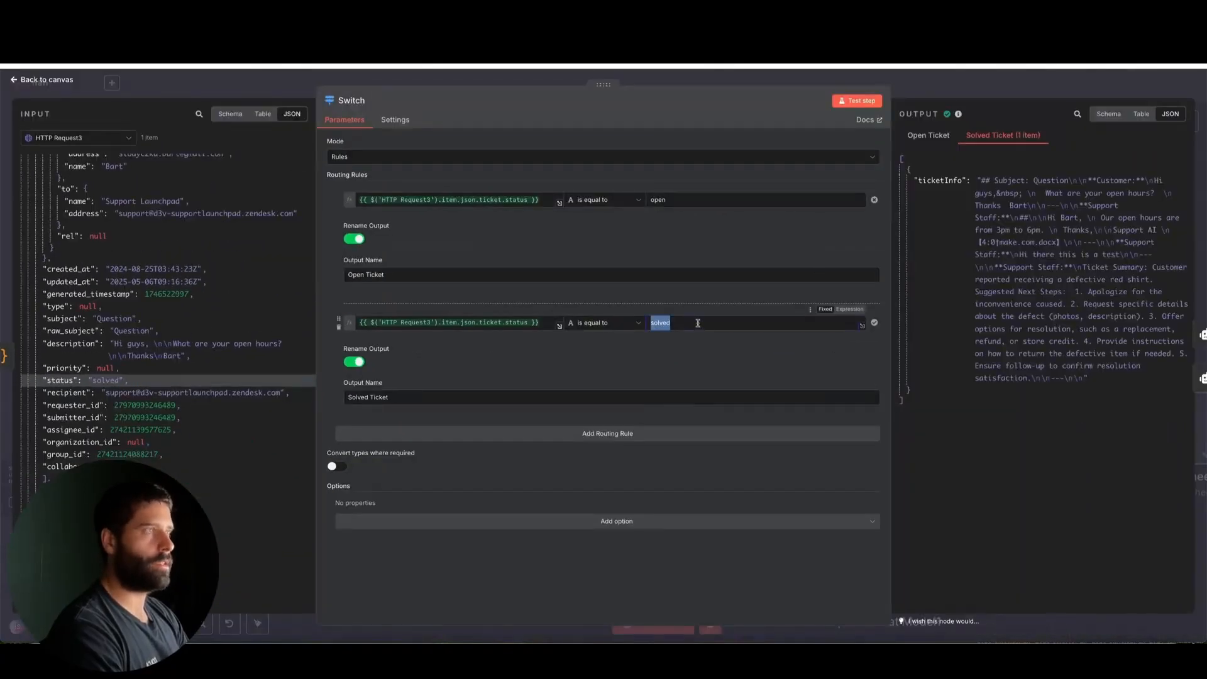
Close the Switch node, open the FAQ Agent and expand its ticketInfo user-message expression to review the resolved ticket text
left_click(947, 87)
scroll(911, 360, "right", 3)
scroll(911, 360, "down", 2)
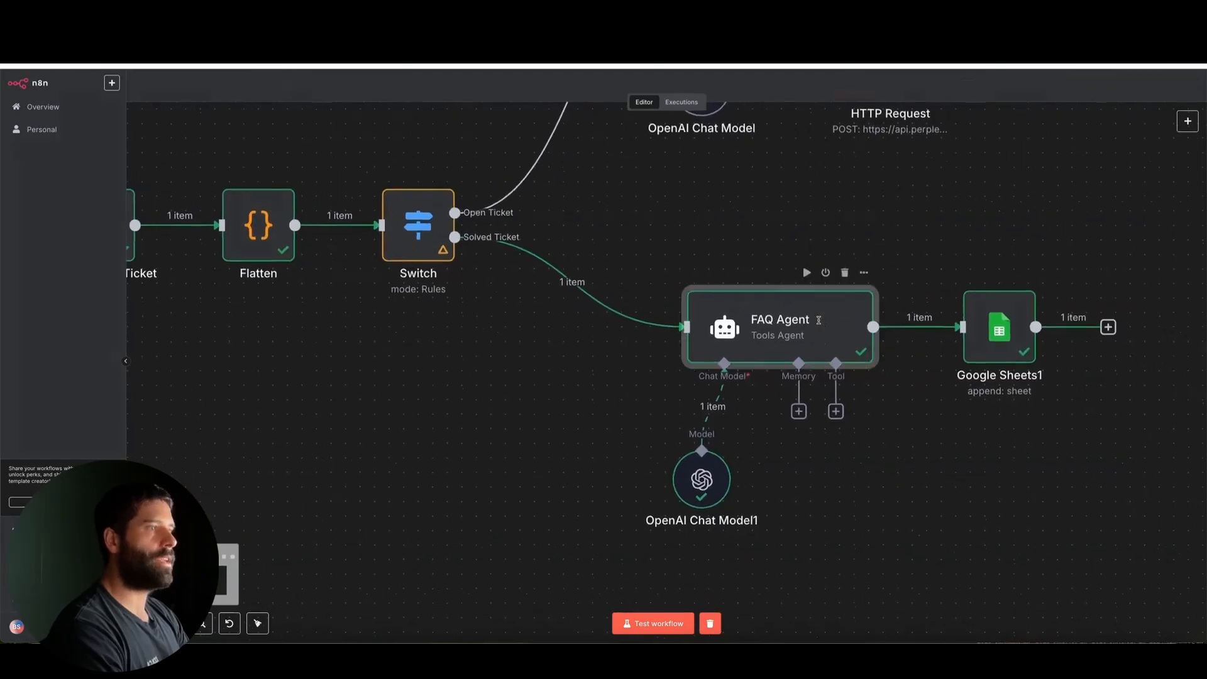
double_click(843, 333)
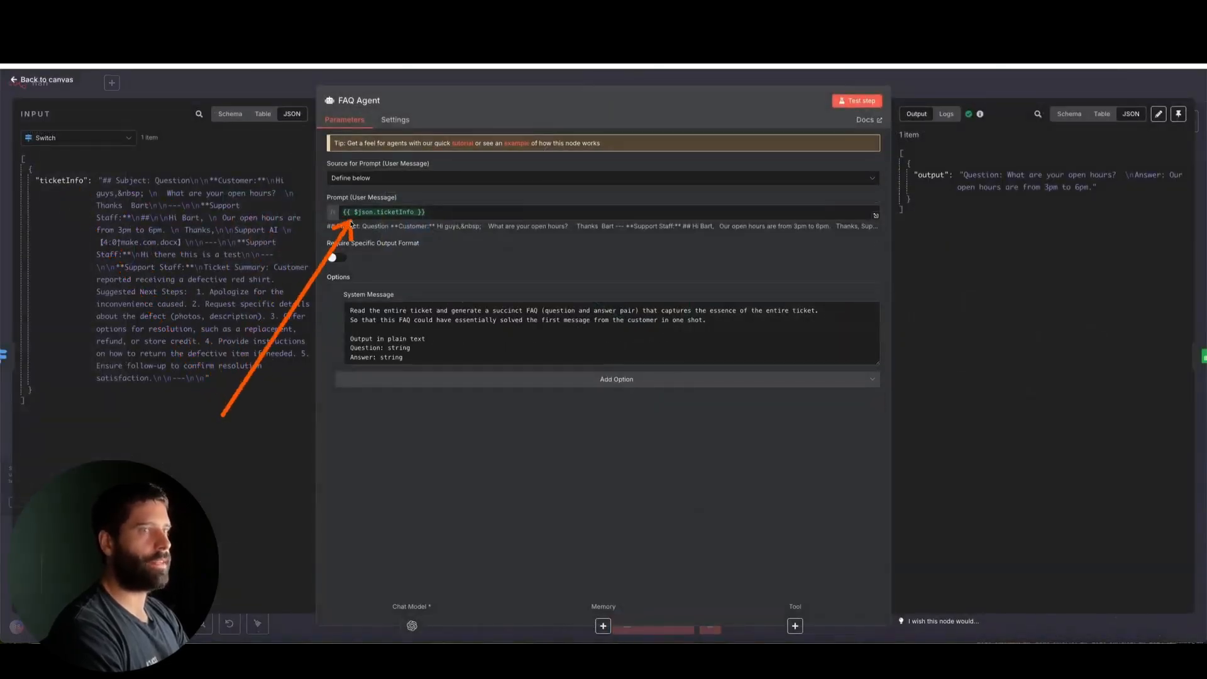
left_click(876, 215)
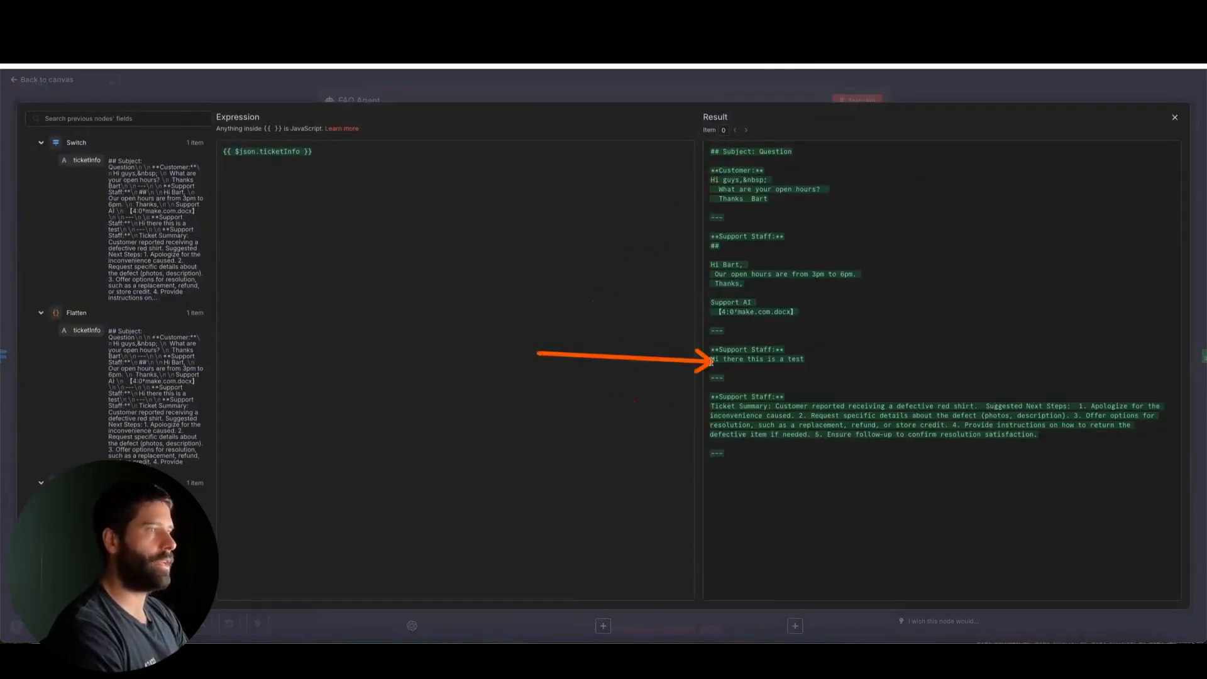
Close the expression editor, switch to the customer-support-youtube Google Sheet and examine the logged ticket body and FAQ columns
left_click(757, 101)
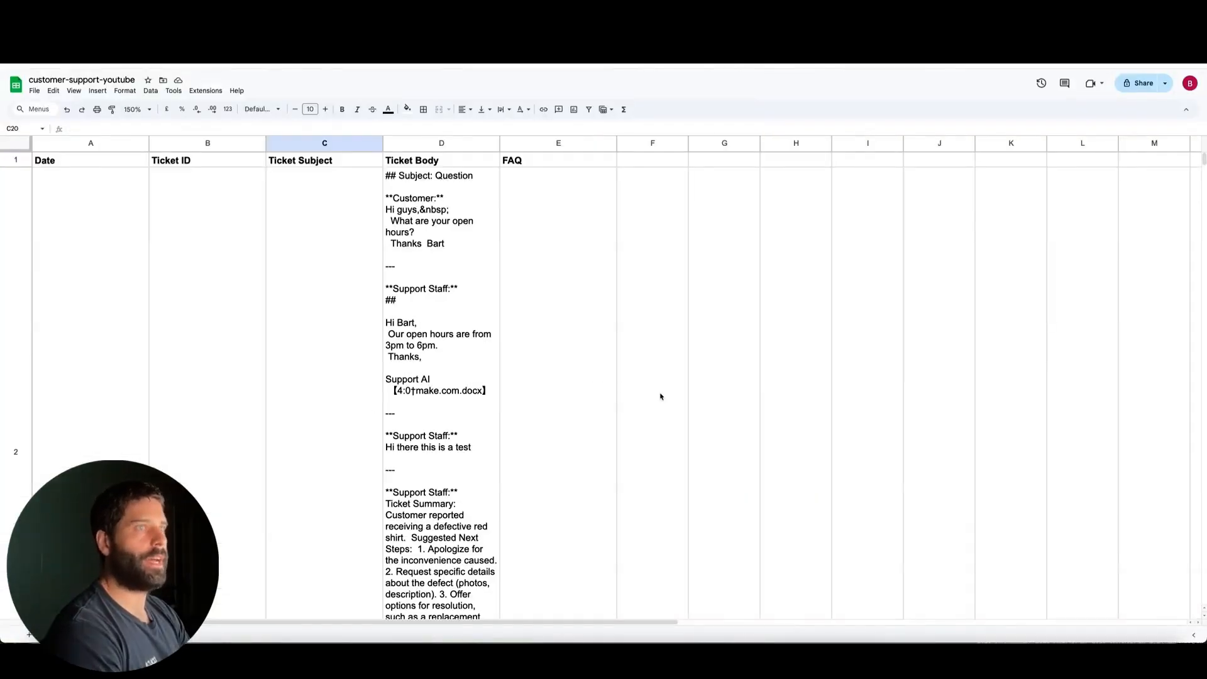
mouse_move(728, 403)
left_mouse_down()
mouse_move(521, 175)
mouse_move(655, 195)
mouse_move(648, 164)
left_mouse_up()
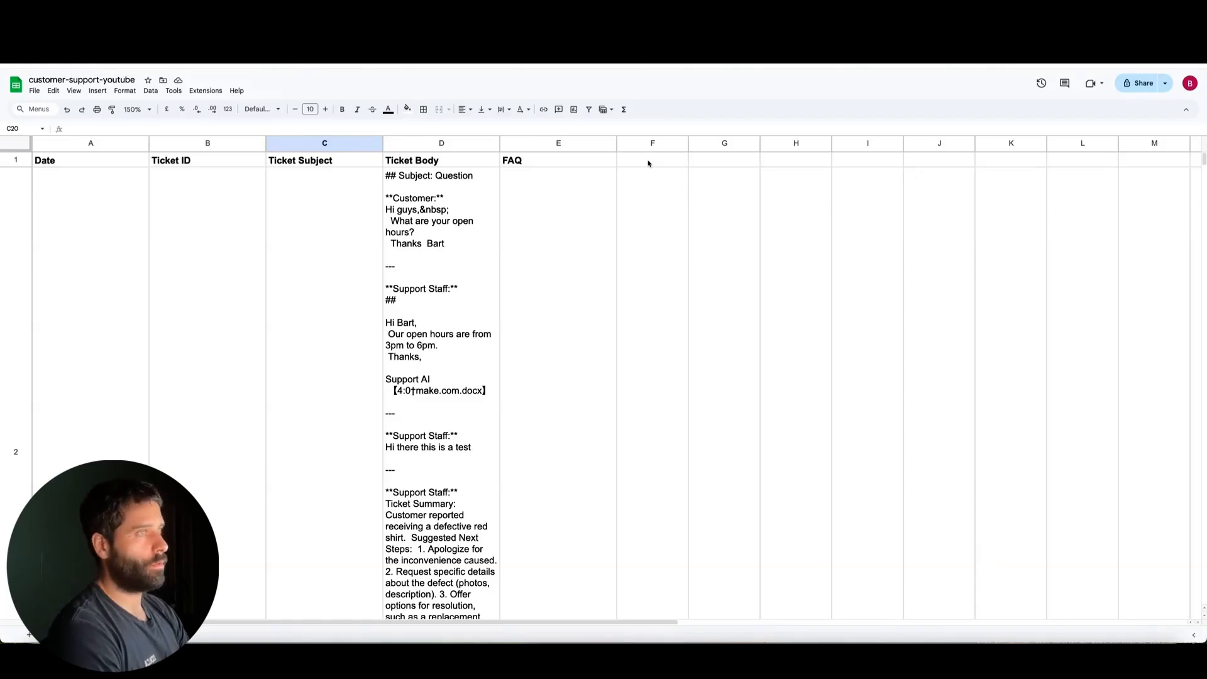
mouse_move(830, 278)
left_mouse_down()
mouse_move(715, 161)
mouse_move(733, 181)
mouse_move(724, 165)
left_mouse_up()
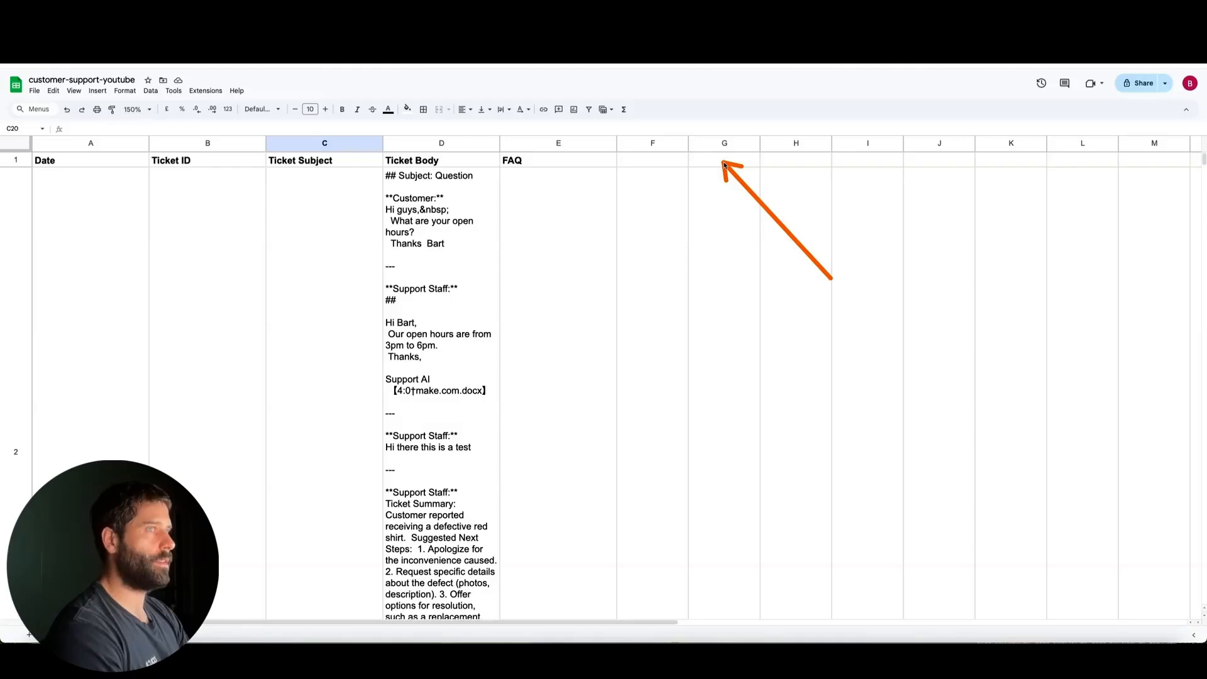
mouse_move(724, 165)
left_mouse_down()
mouse_move(754, 177)
mouse_move(735, 162)
left_mouse_up()
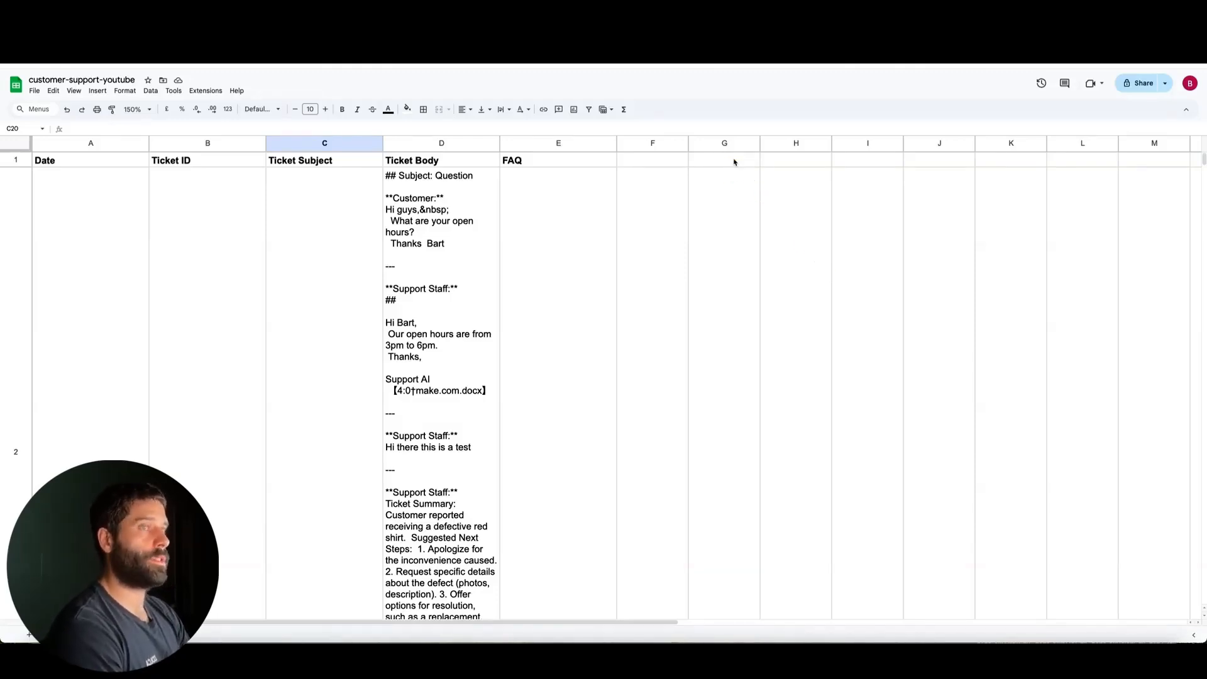
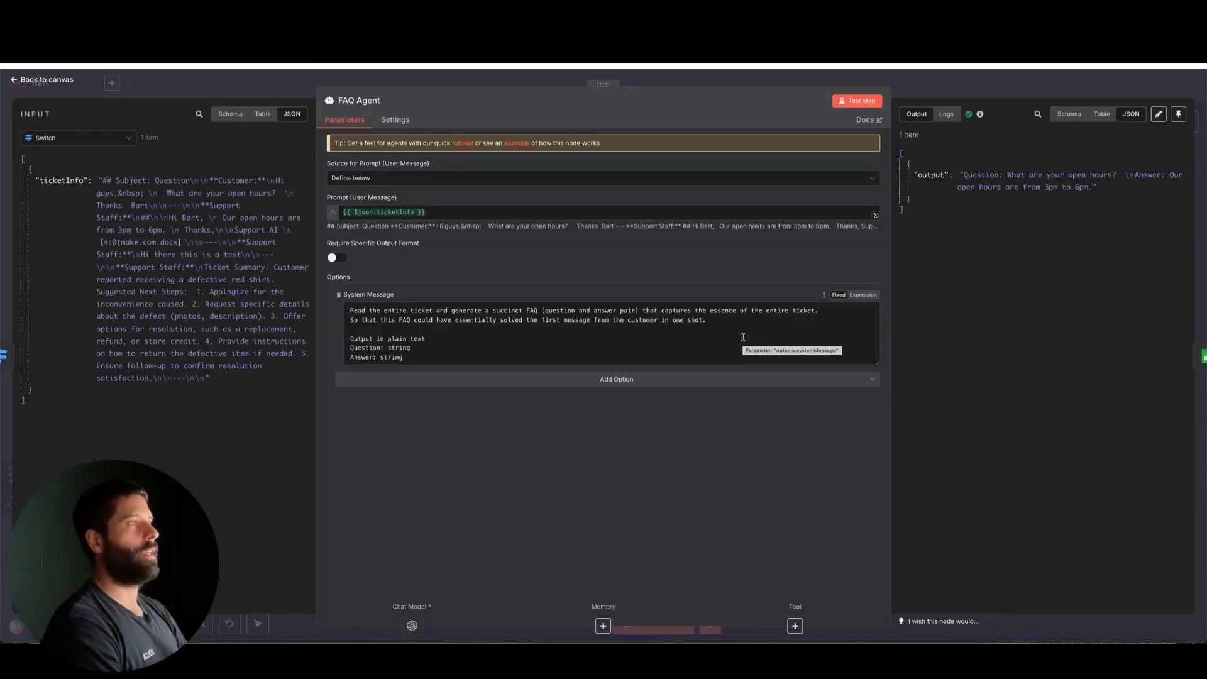
Close the FAQ Agent and compare the ends of the open-ticket and solved-ticket branches on the canvas
left_click(932, 93)
scroll(959, 288, "right", 3)
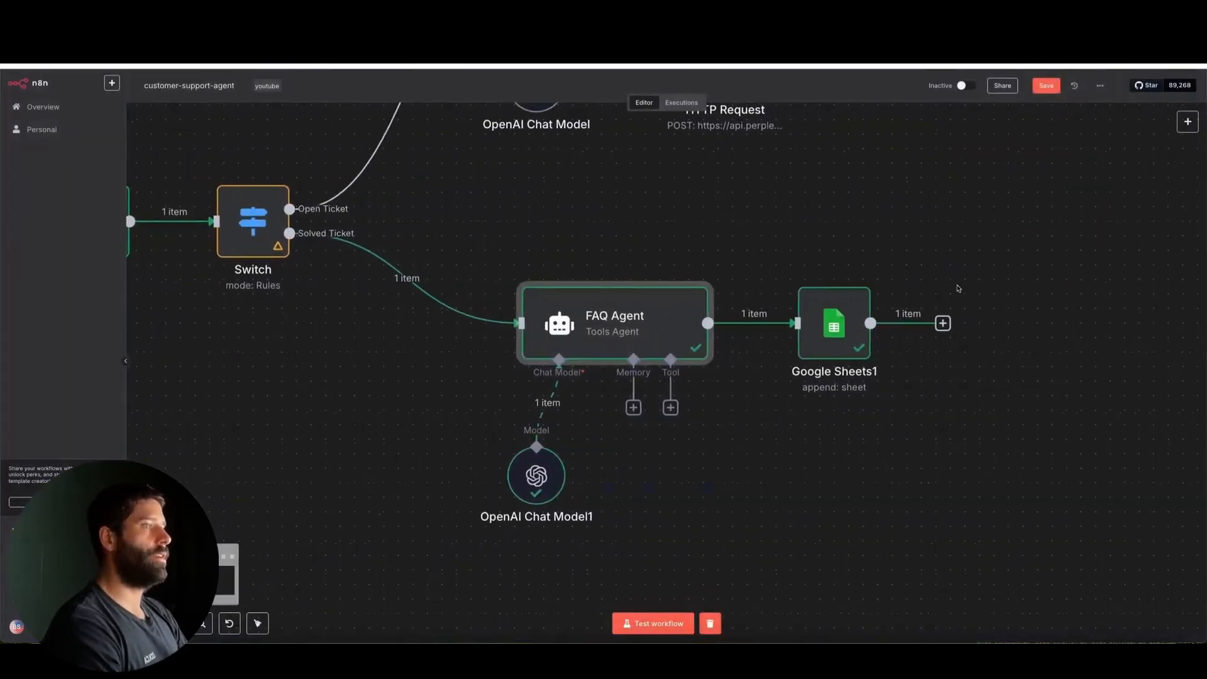
scroll(959, 289, "down", 5)
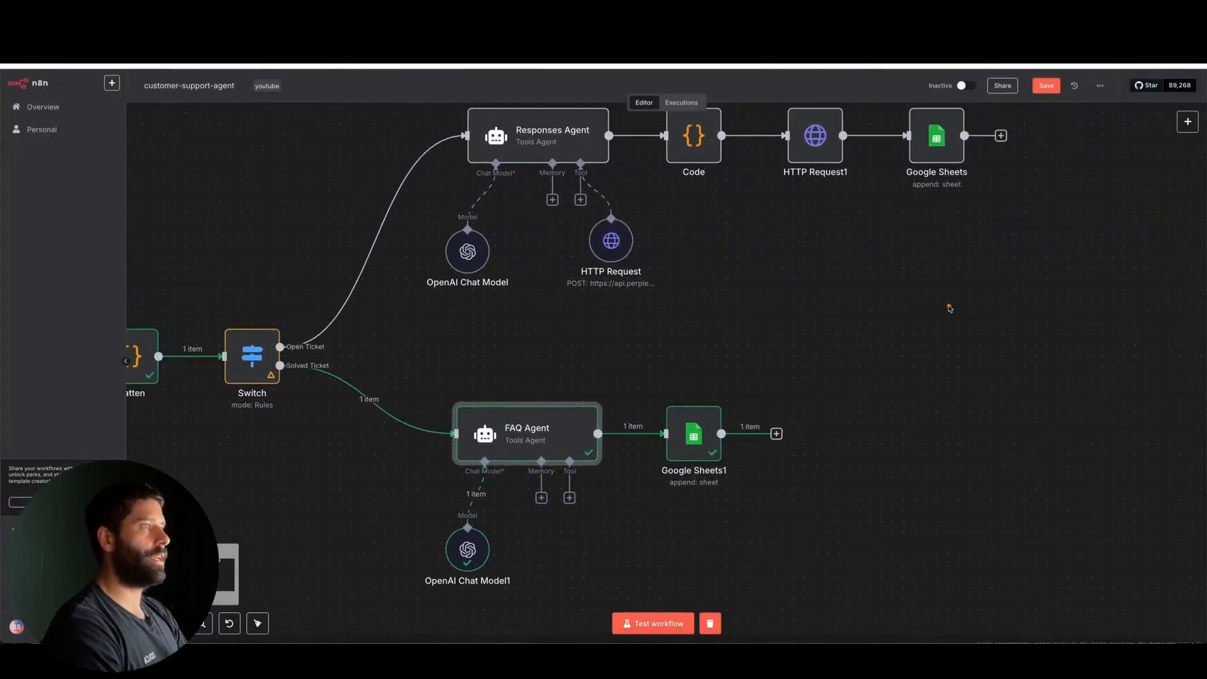
left_click_drag(950, 308, 824, 155)
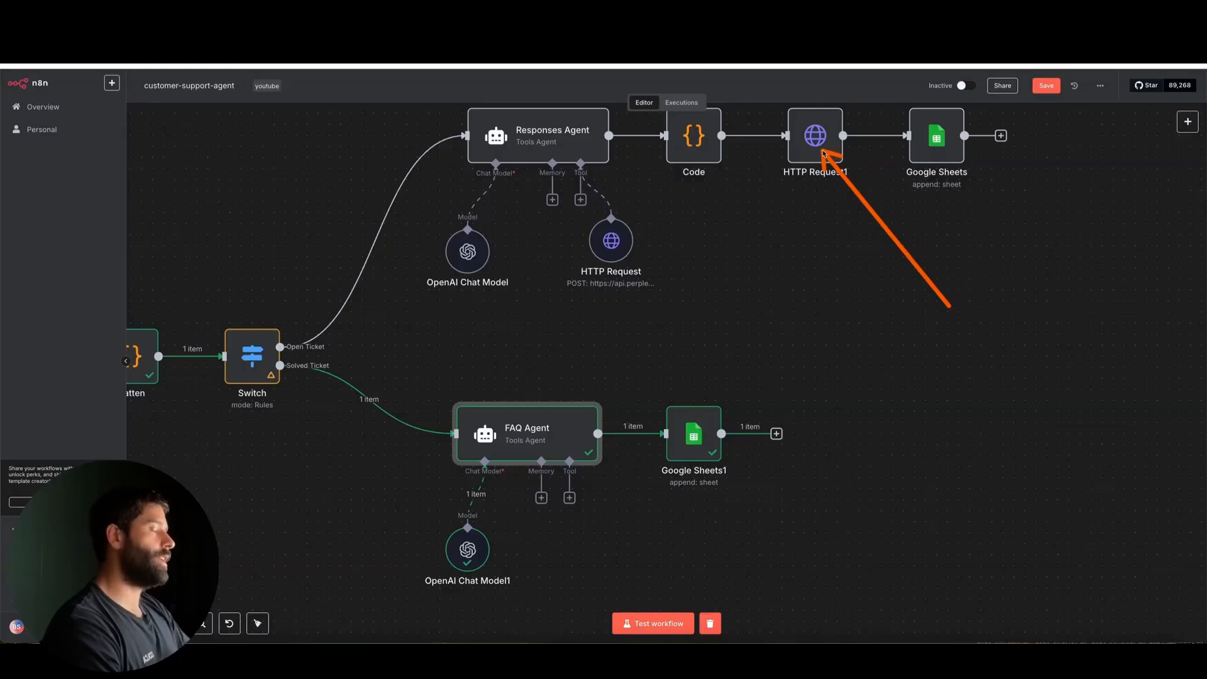
mouse_move(949, 307)
left_mouse_down()
mouse_move(820, 352)
mouse_move(777, 432)
left_mouse_up()
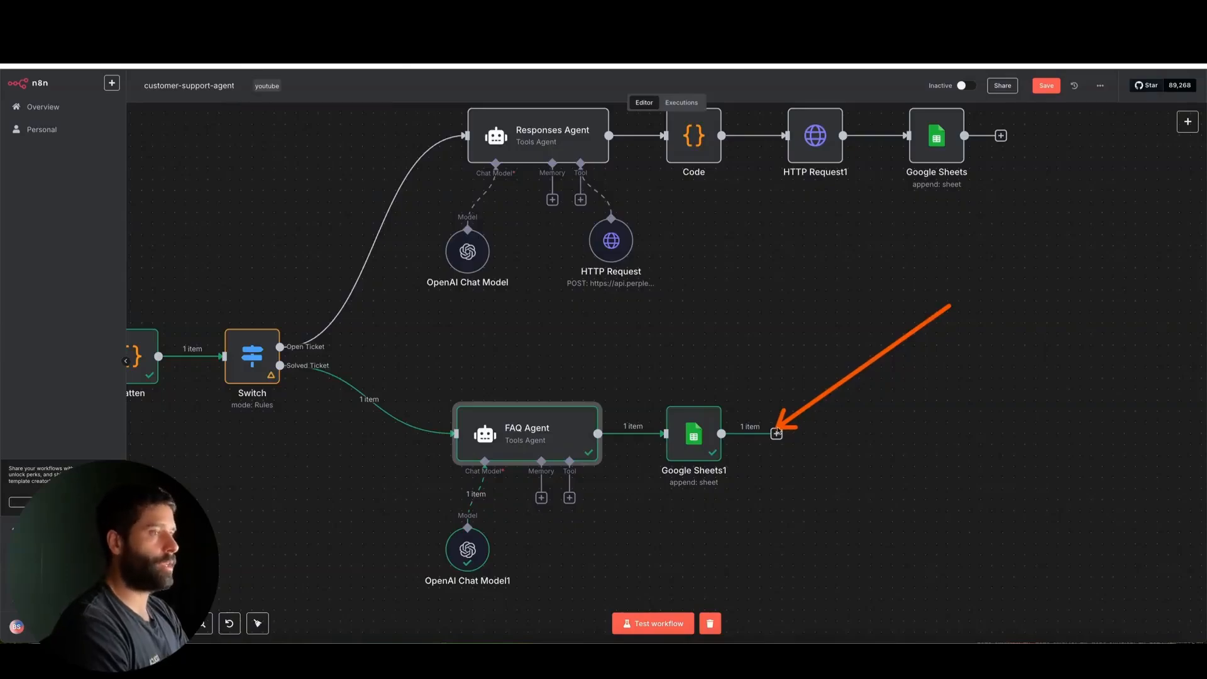
Open the FAQ Agent again and examine the question-and-answer pair in its output
scroll(694, 459, "up", 5)
left_click_drag(603, 559, 478, 459)
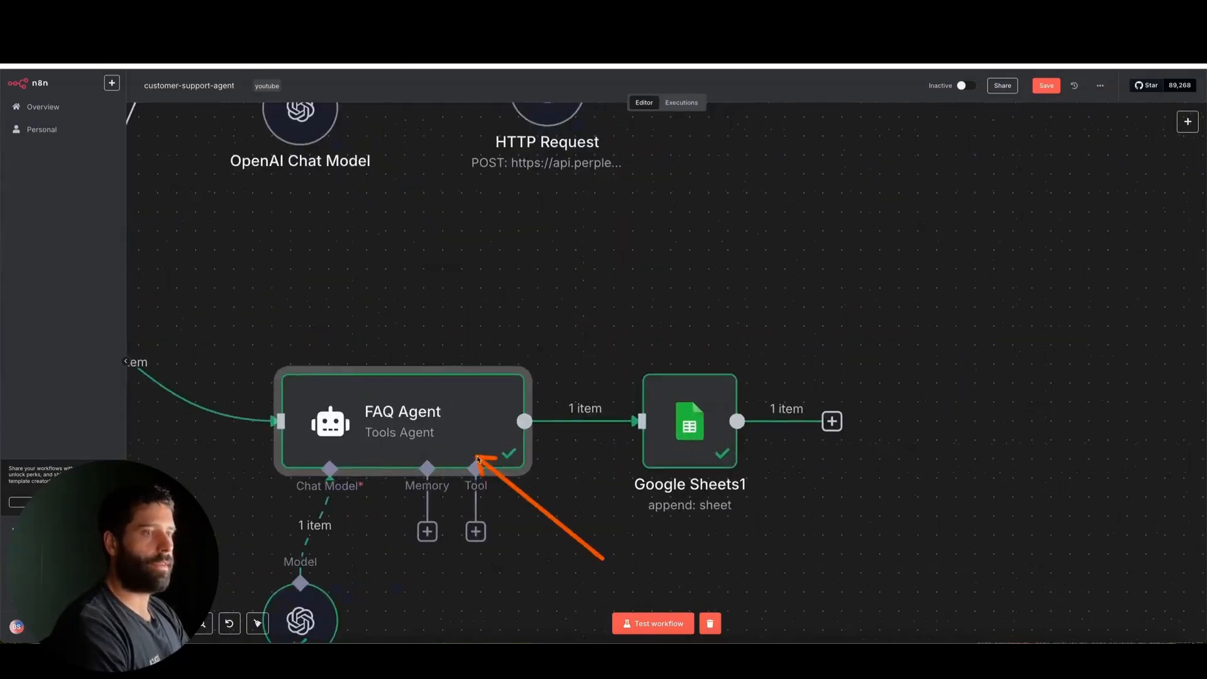
double_click(465, 439)
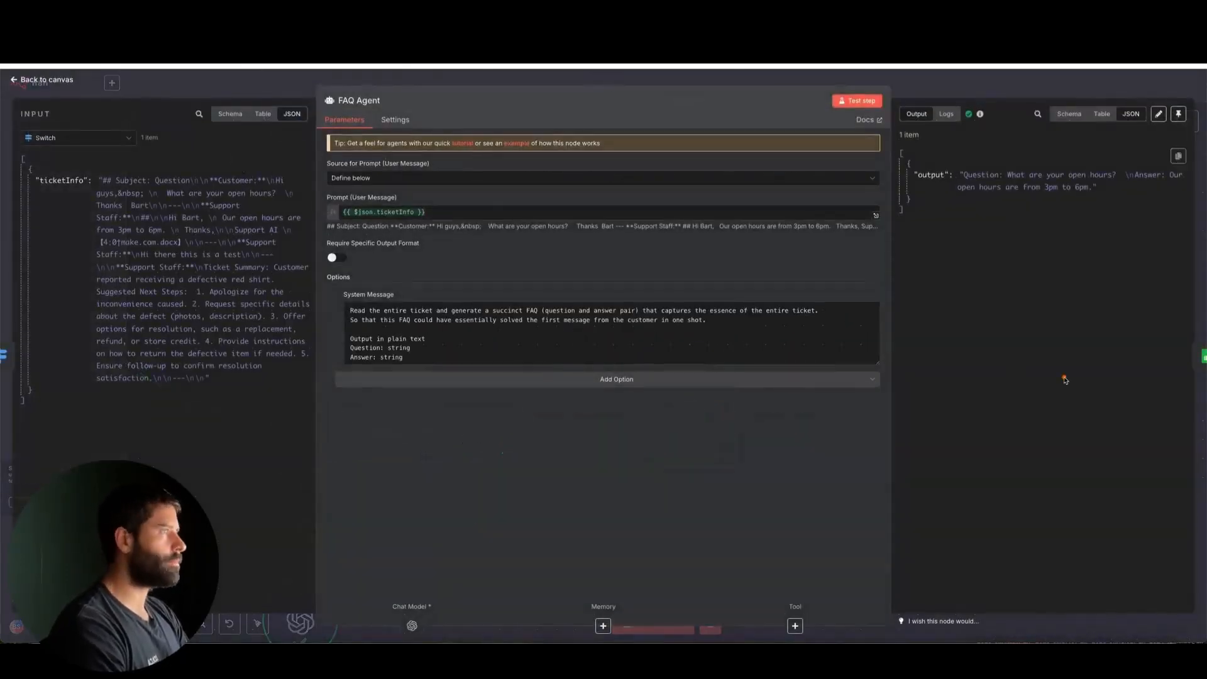
mouse_move(1064, 380)
left_mouse_down()
mouse_move(1025, 208)
mouse_move(1129, 208)
mouse_move(1025, 204)
mouse_move(1060, 196)
left_mouse_up()
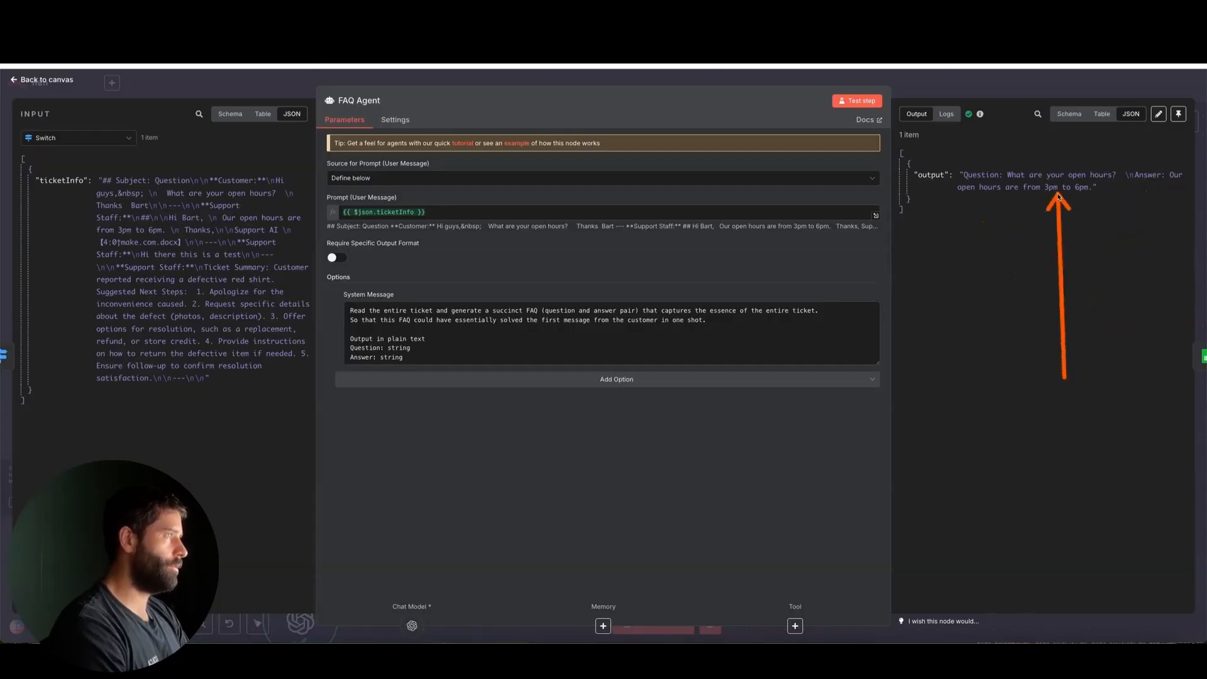
Close the FAQ Agent, open the Google Sheets1 node and review the column values it appends to the faqs sheet
left_click(1024, 88)
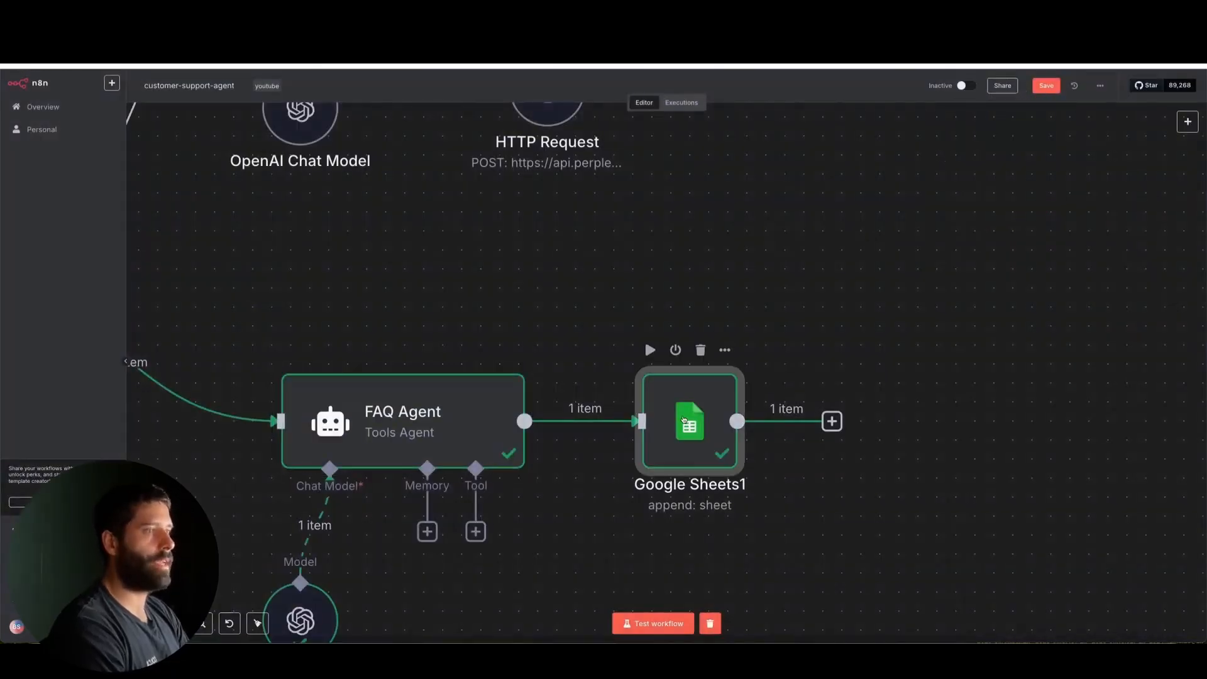
double_click(729, 405)
scroll(662, 390, "down", 2)
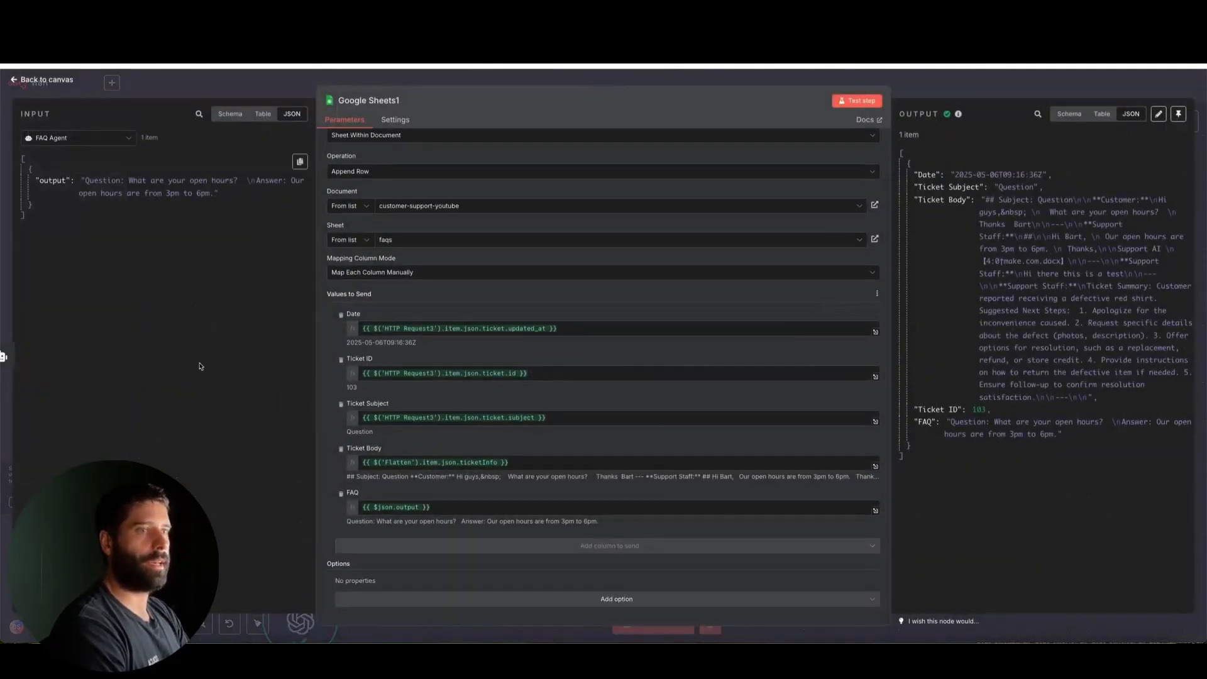
mouse_move(169, 371)
left_mouse_down()
mouse_move(318, 331)
mouse_move(304, 329)
mouse_move(272, 257)
mouse_move(160, 189)
mouse_move(376, 349)
mouse_move(357, 486)
left_mouse_up()
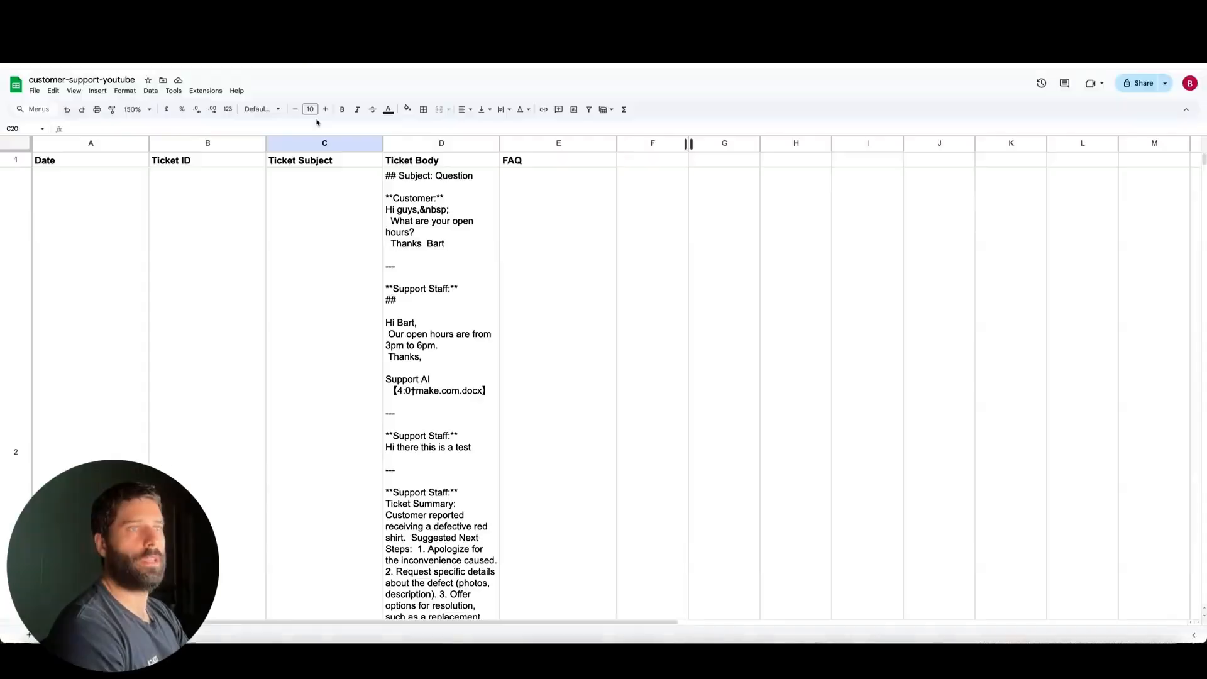
Switch to the customer-support-youtube spreadsheet and widen columns A through E around the logged FAQ row
scroll(367, 258, "down", 6)
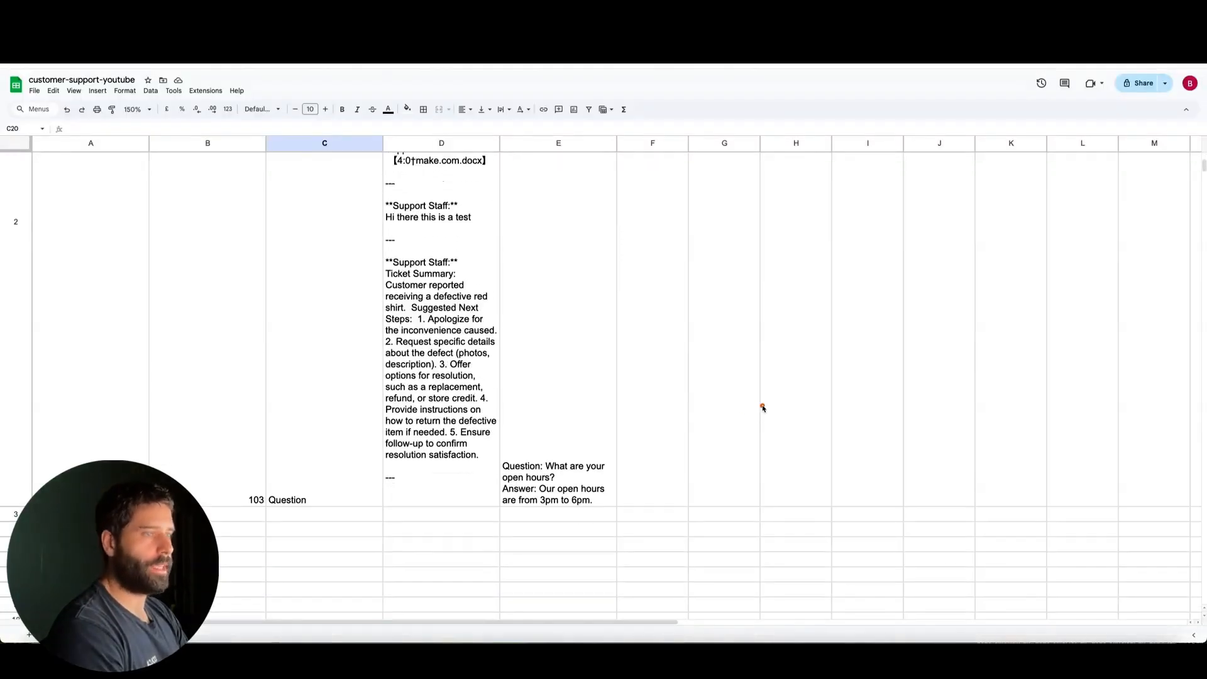
left_click_drag(763, 408, 602, 463)
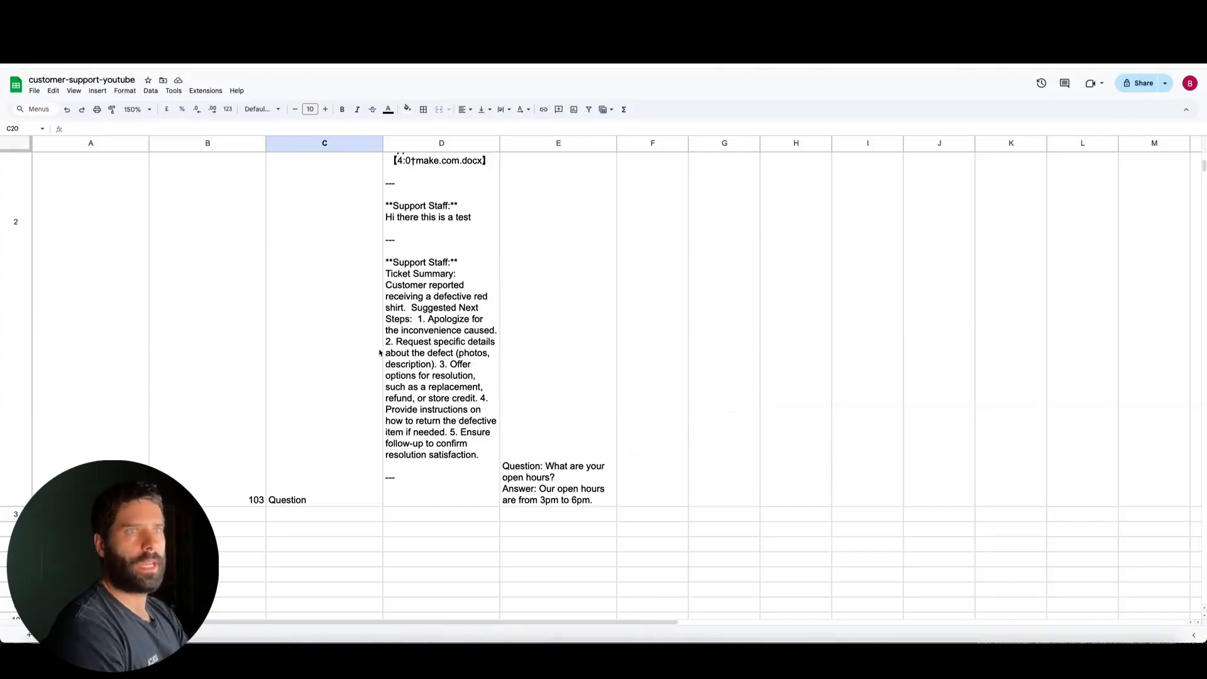
left_click_drag(61, 148, 821, 147)
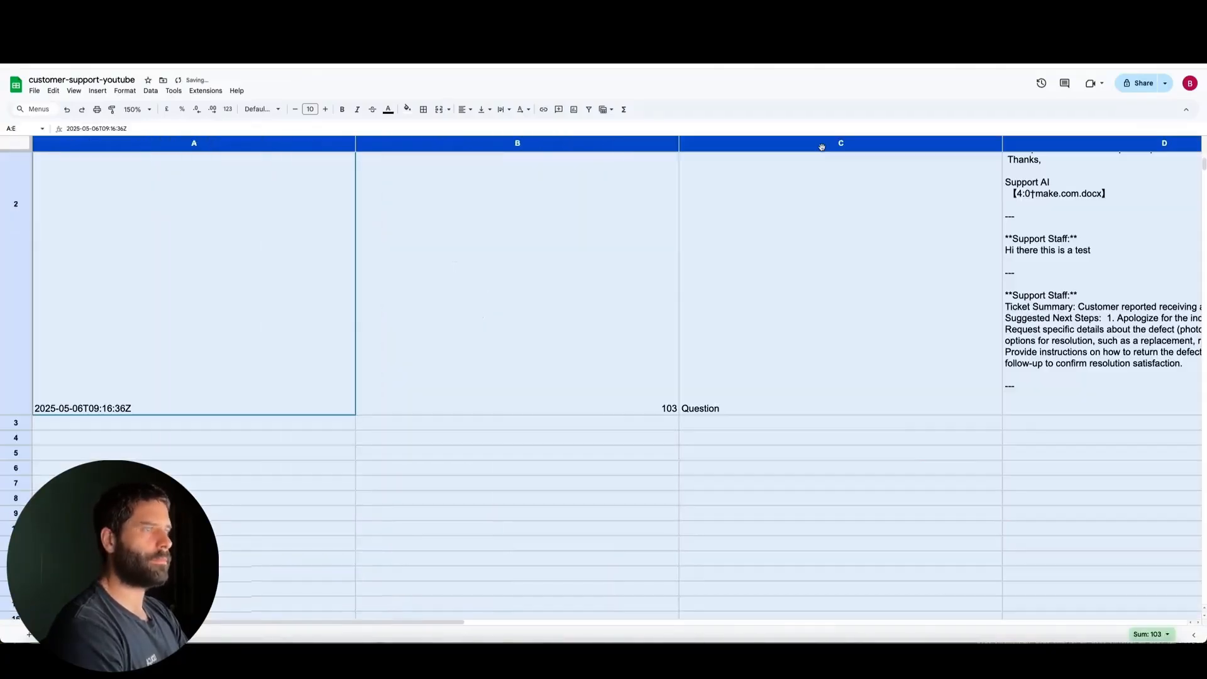
Examine the date, ticket ID, subject, ticket body and FAQ logged in row 2 of the sheet
scroll(913, 310, "down", 1)
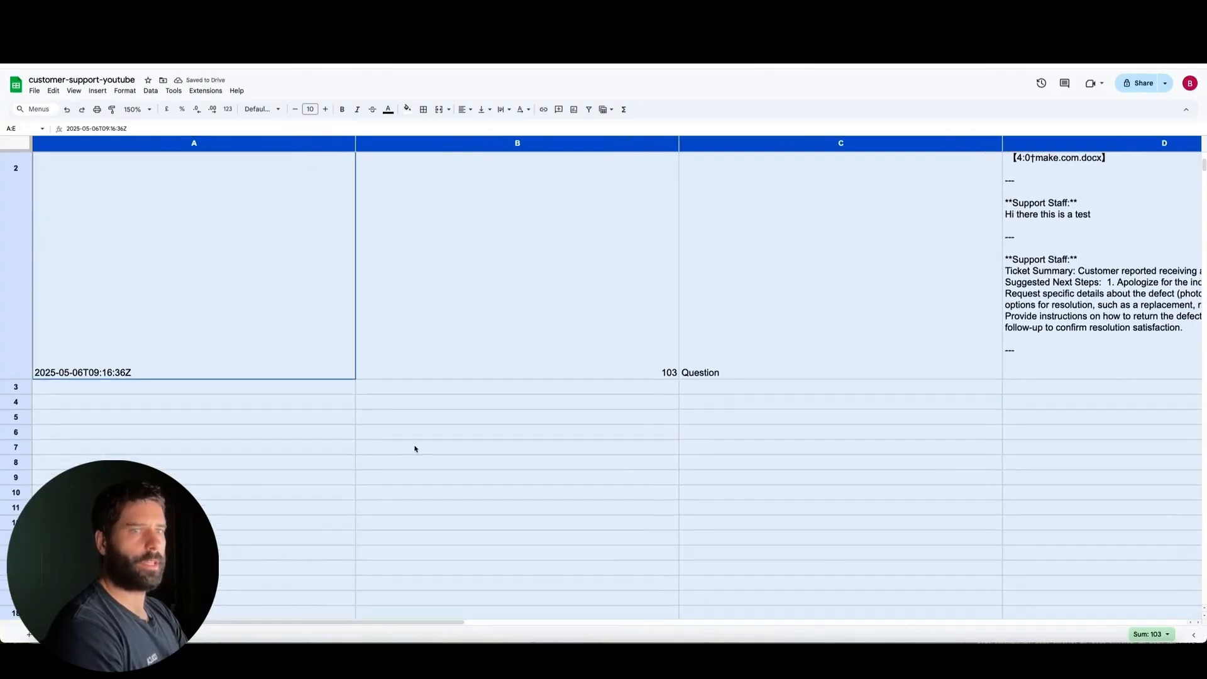
mouse_move(452, 478)
left_mouse_down()
mouse_move(289, 331)
mouse_move(289, 345)
mouse_move(275, 337)
mouse_move(545, 373)
mouse_move(629, 342)
mouse_move(759, 346)
left_mouse_up()
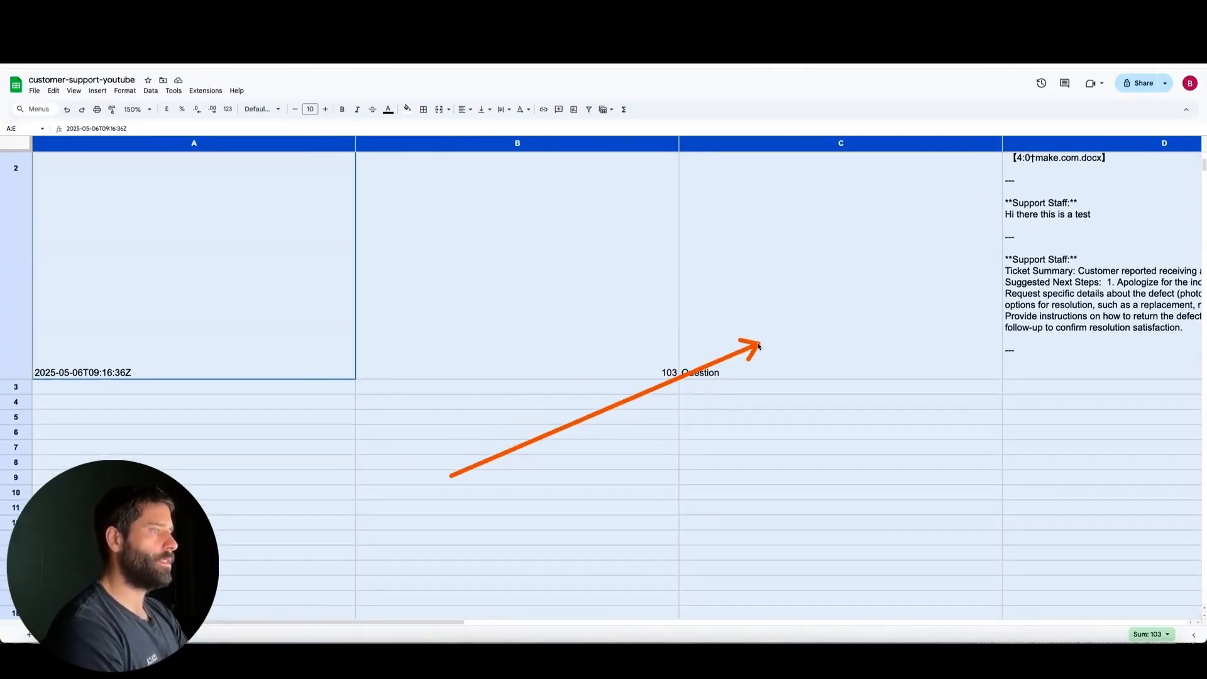
scroll(830, 367, "right", 8)
scroll(830, 367, "up", 3)
left_click_drag(920, 386, 649, 242)
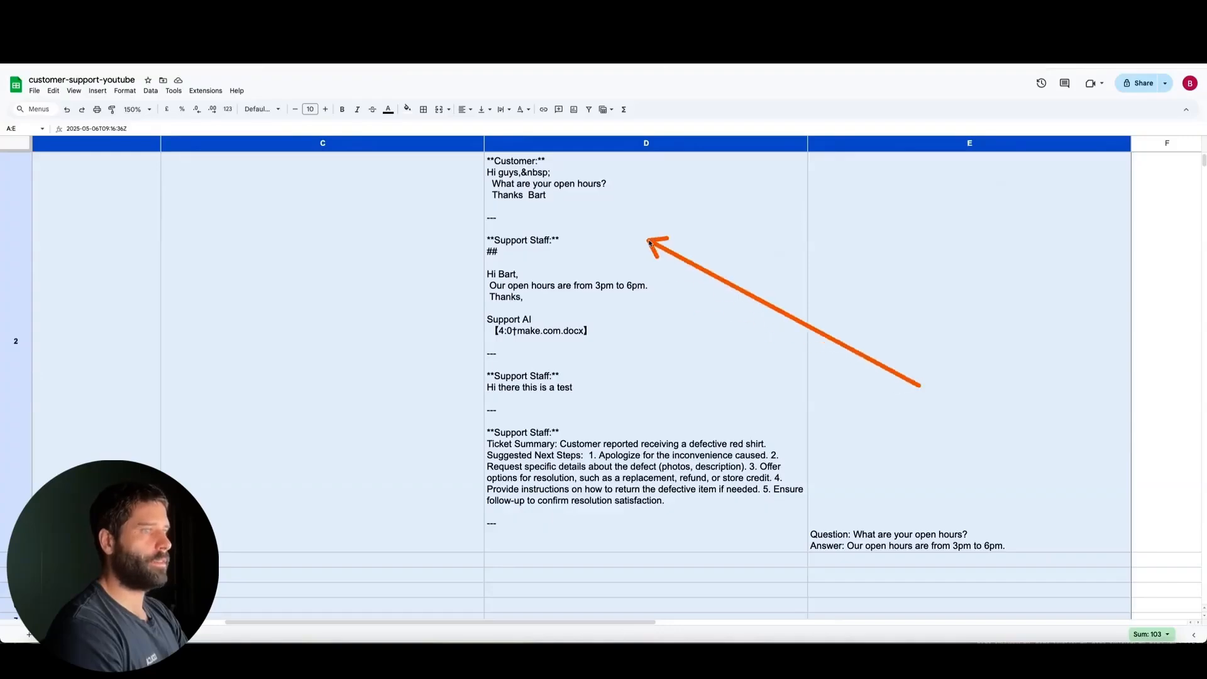
scroll(1018, 437, "down", 3)
scroll(1019, 437, "right", 5)
left_click_drag(1018, 434, 828, 392)
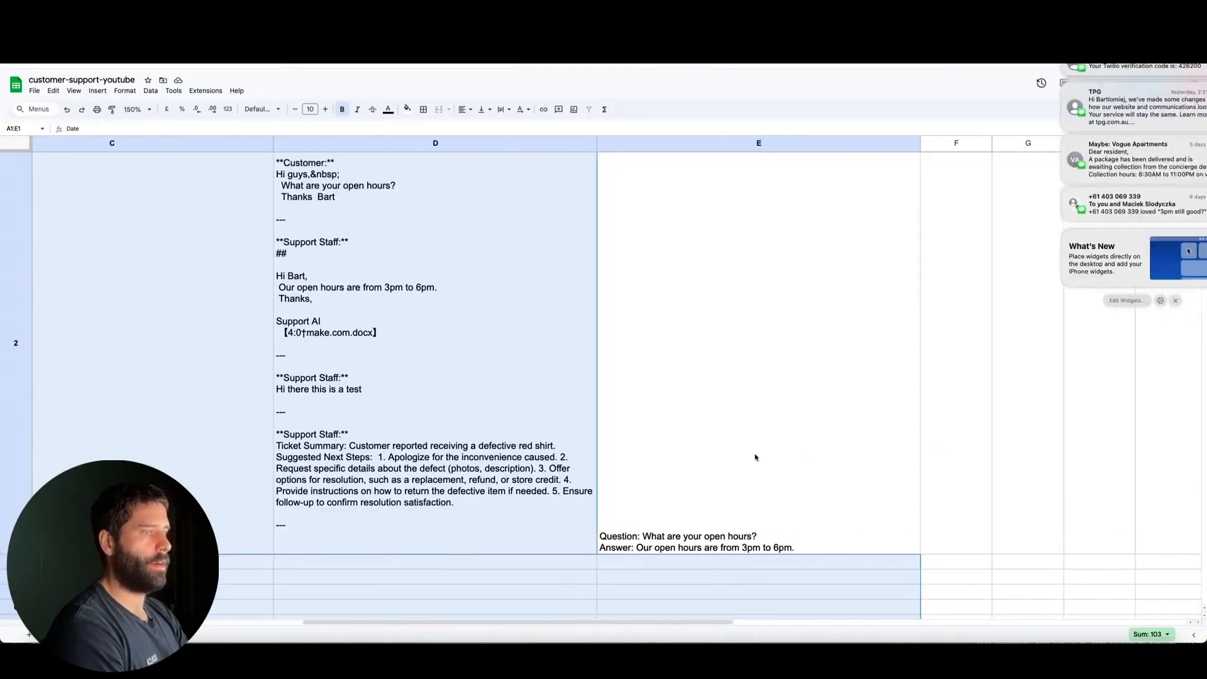
Add a new column header "Reviewed" in cell F1, beside the FAQ column
left_click(819, 458)
scroll(825, 467, "down", 3)
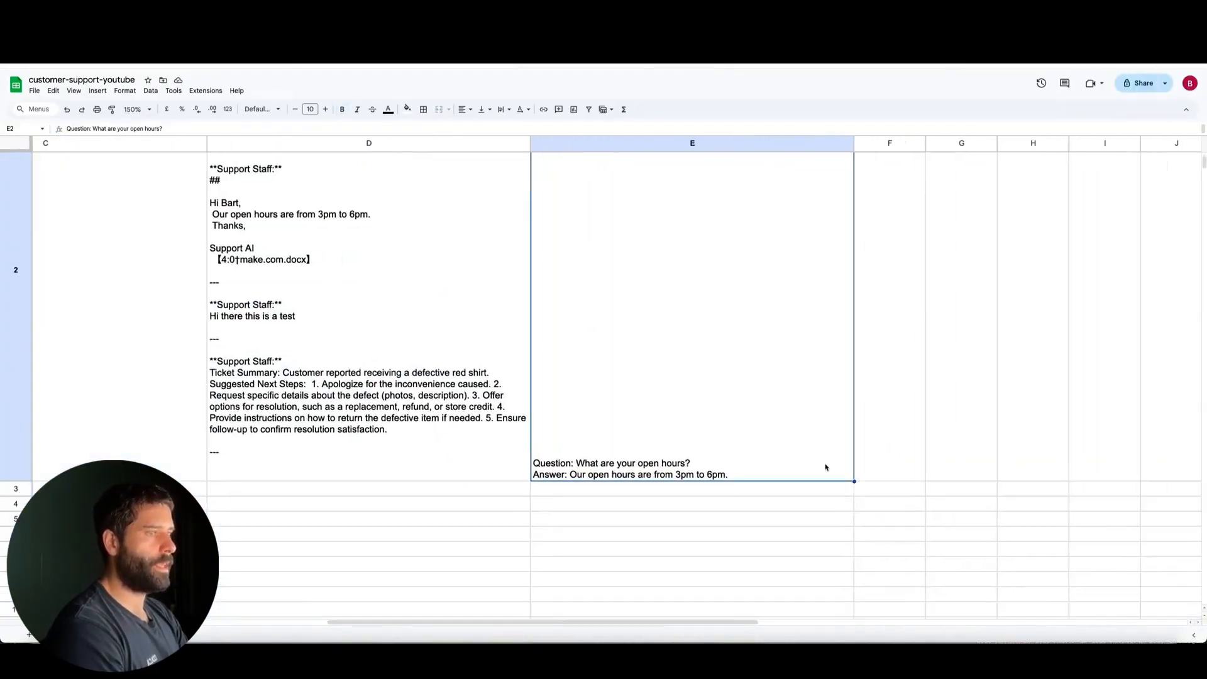
scroll(699, 399, "right", 3)
left_click(852, 403)
scroll(865, 379, "up", 5)
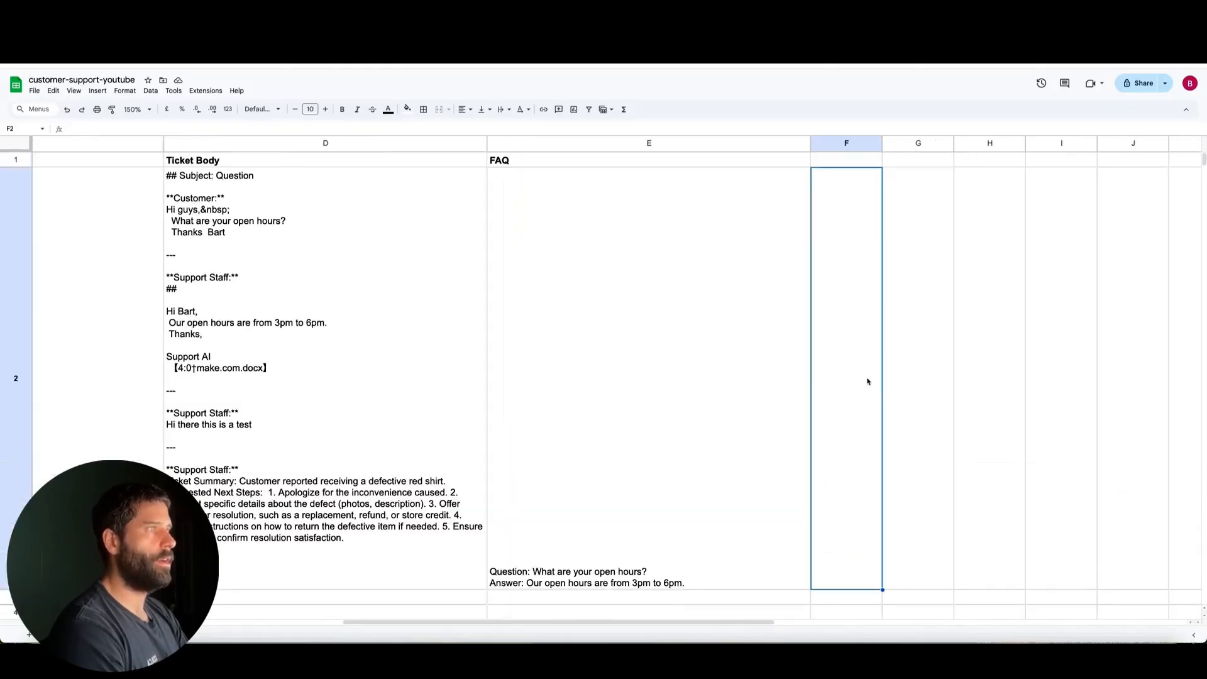
scroll(833, 224, "right", 1)
left_click(846, 157)
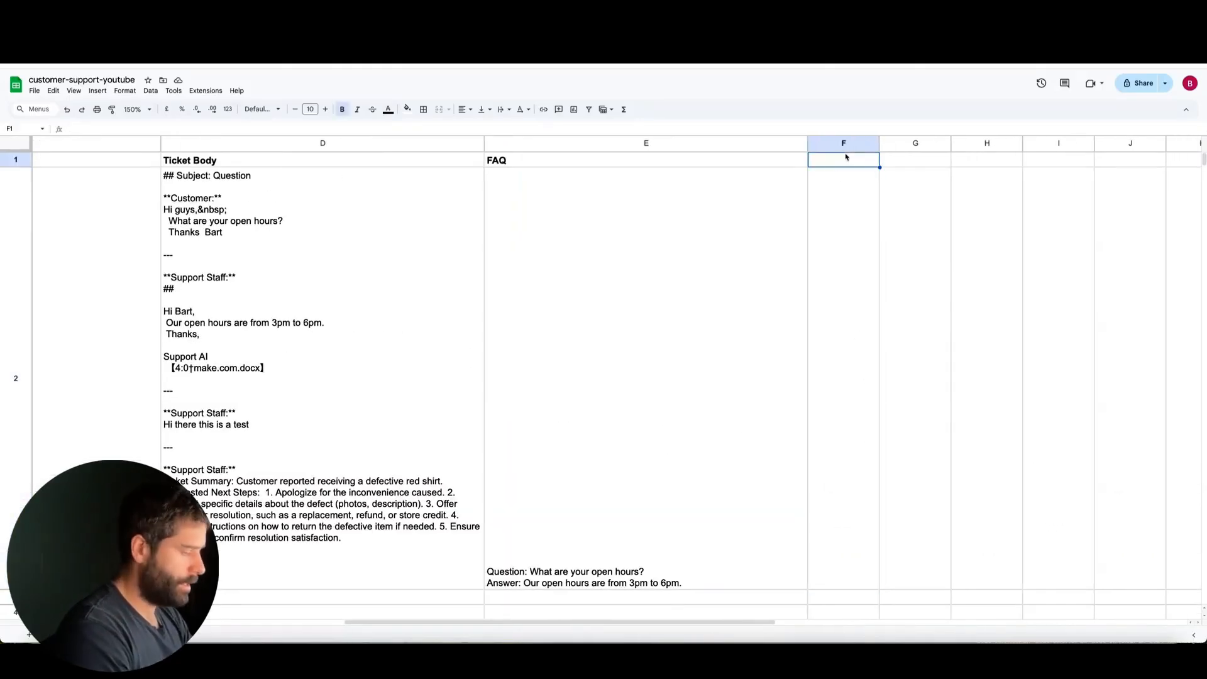
type("Reviewed")
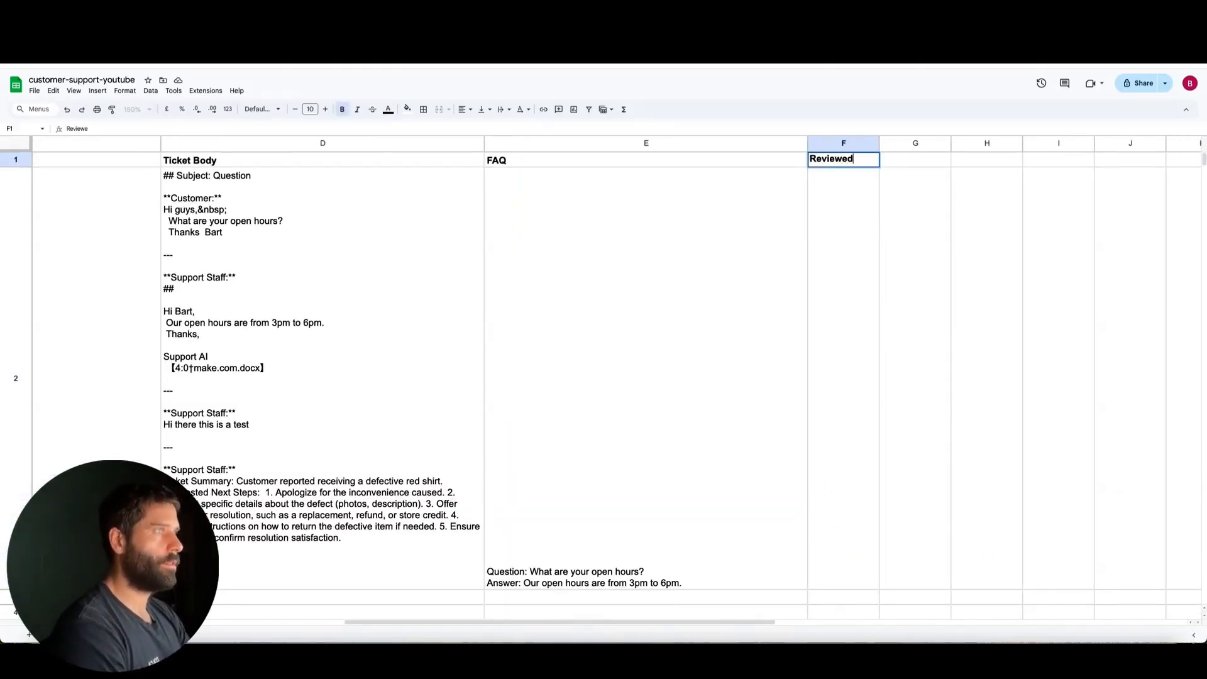
Mark the logged ticket in row 2 as YES in the Reviewed column
scroll(929, 353, "down", 3)
left_click(820, 367)
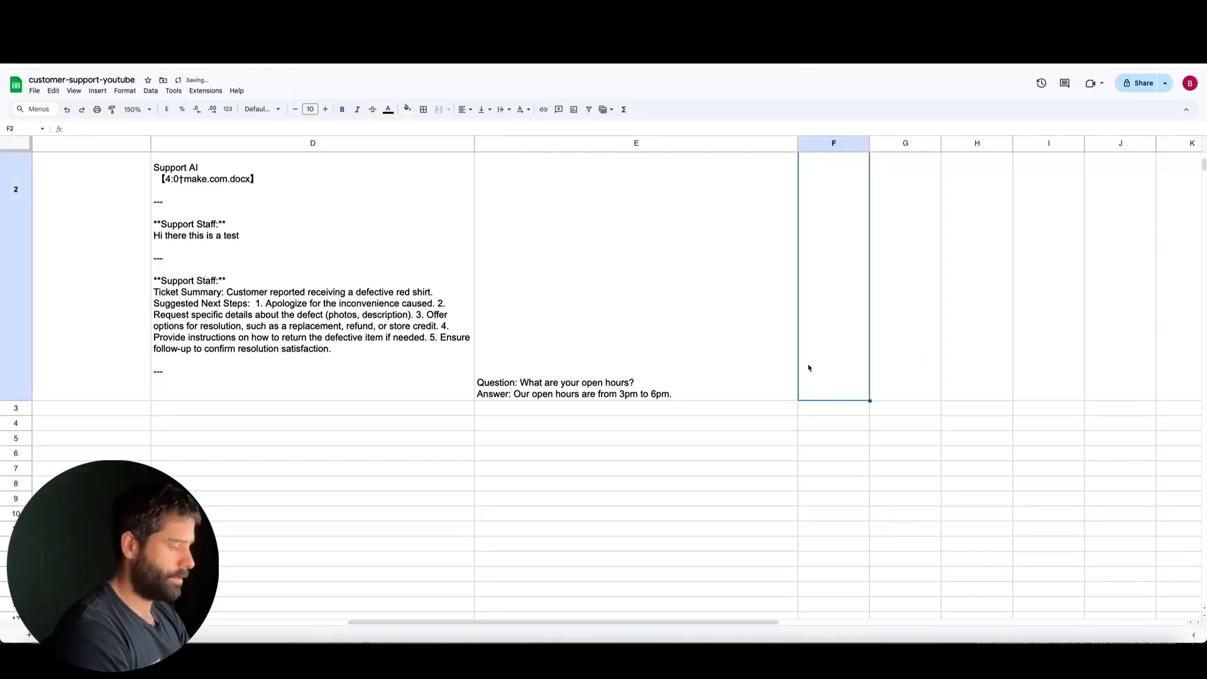
type("YES")
left_click(900, 466)
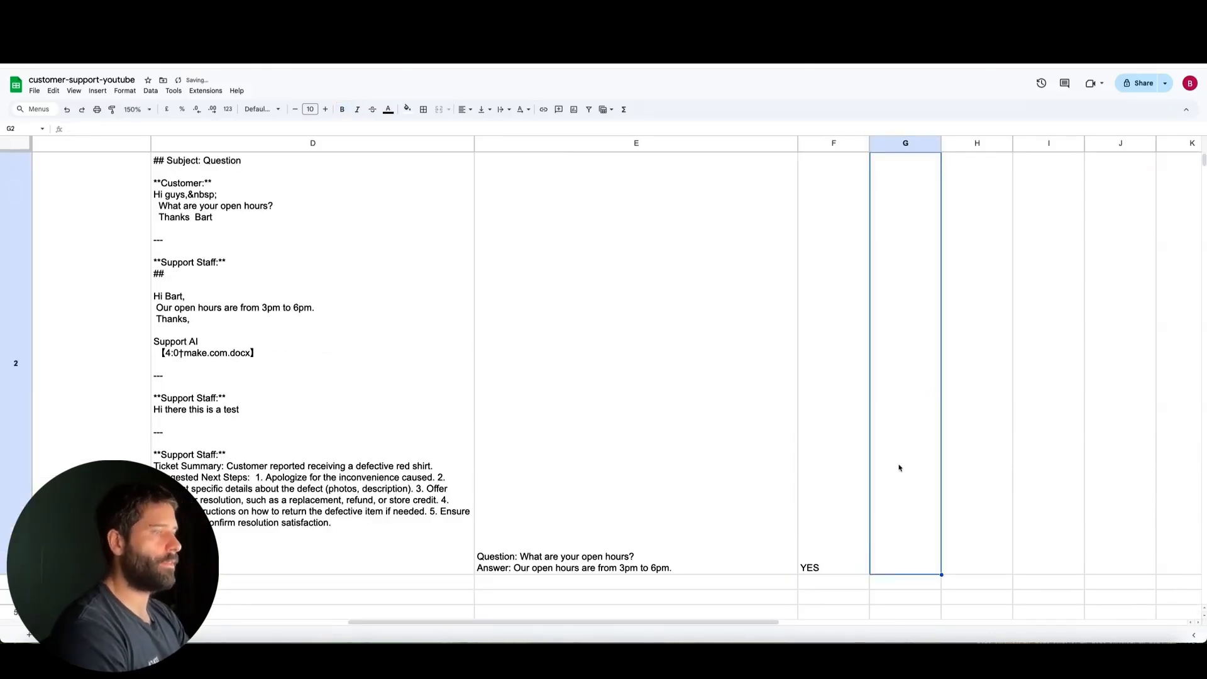
scroll(899, 468, "down", 3)
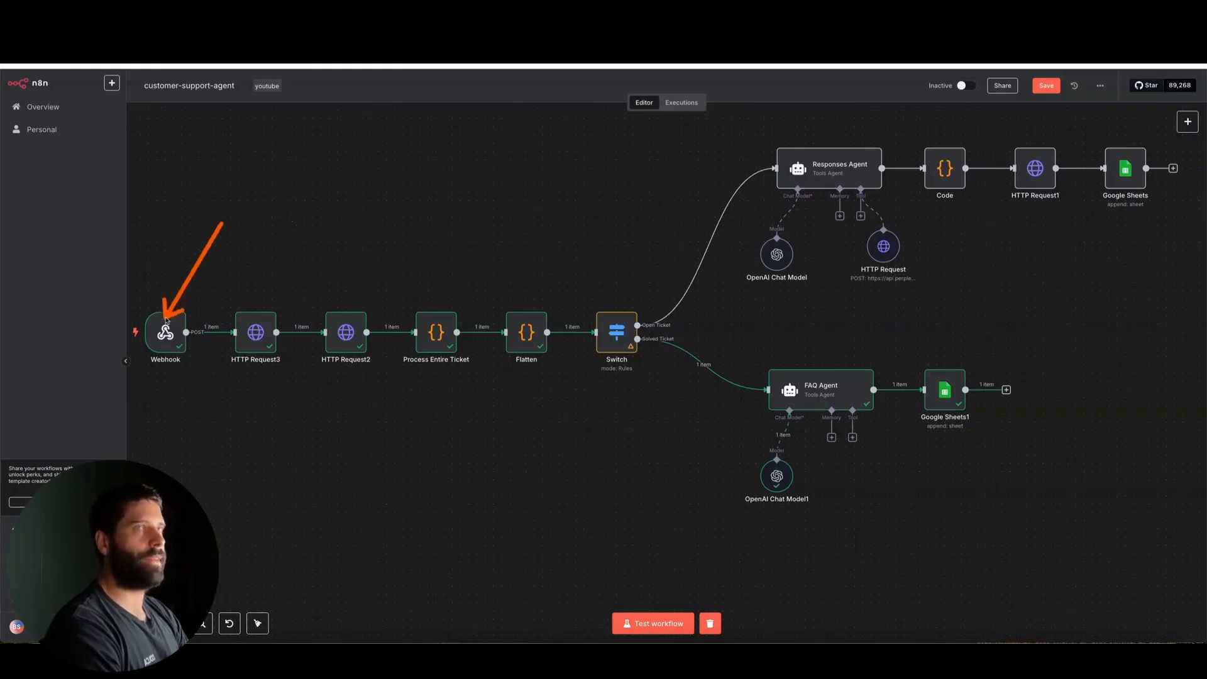
Switch to Zendesk, create the configured n8n webhook and finish its setup
key("Escape")
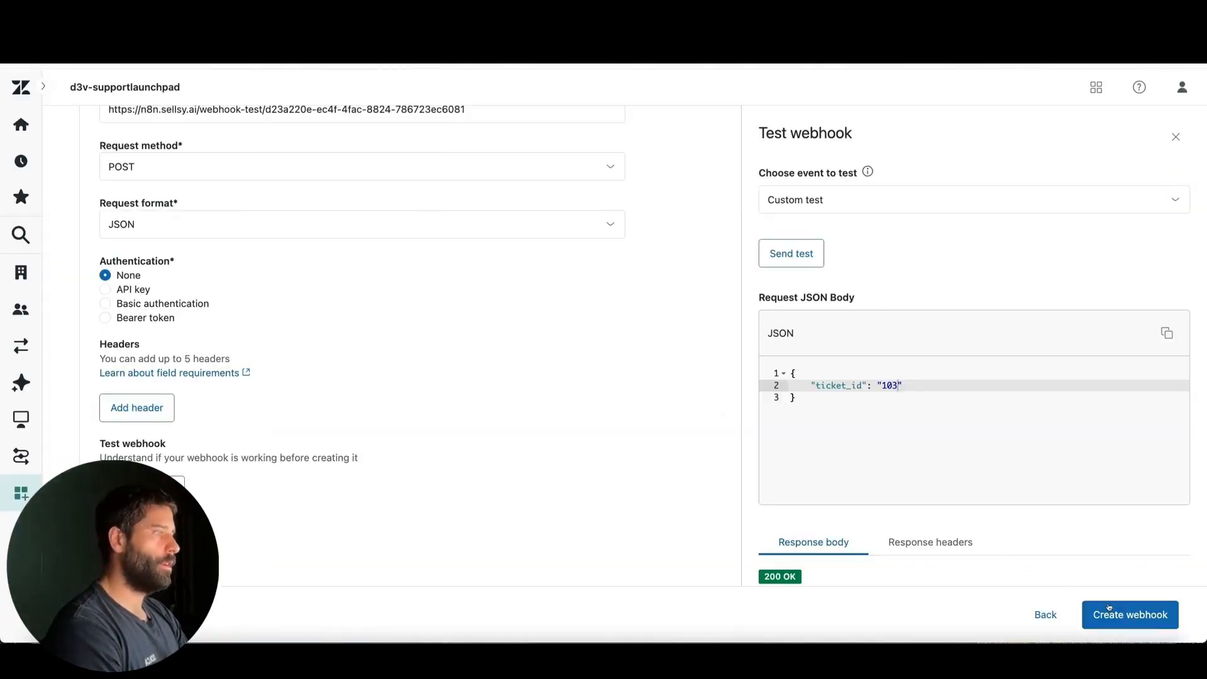
left_click(1122, 620)
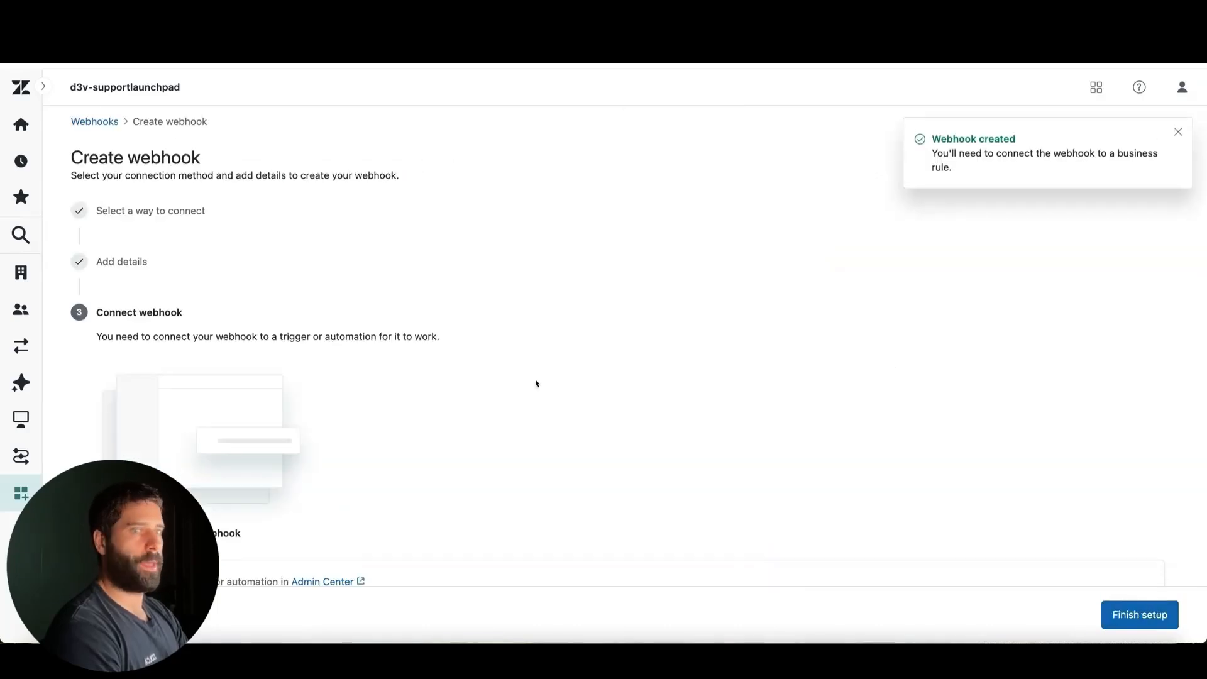
scroll(757, 380, "down", 3)
scroll(757, 380, "up", 3)
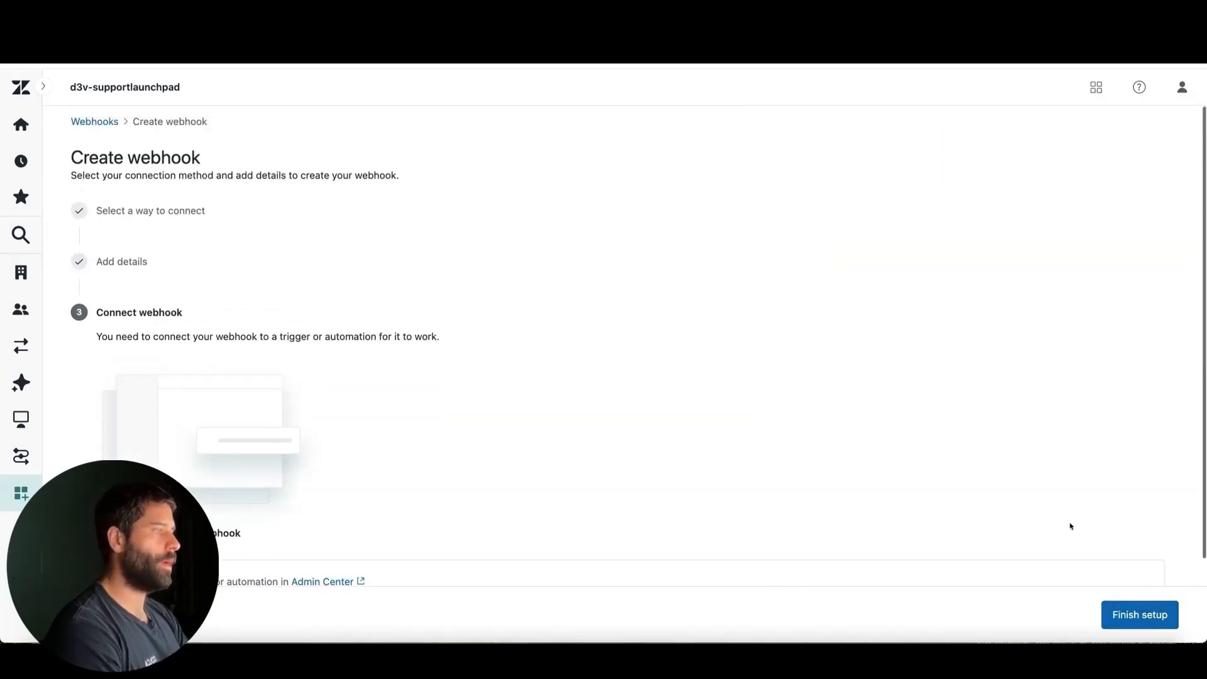
left_click(1126, 614)
Switch to n8n, open the Webhook node and copy its production URL
left_click(112, 30)
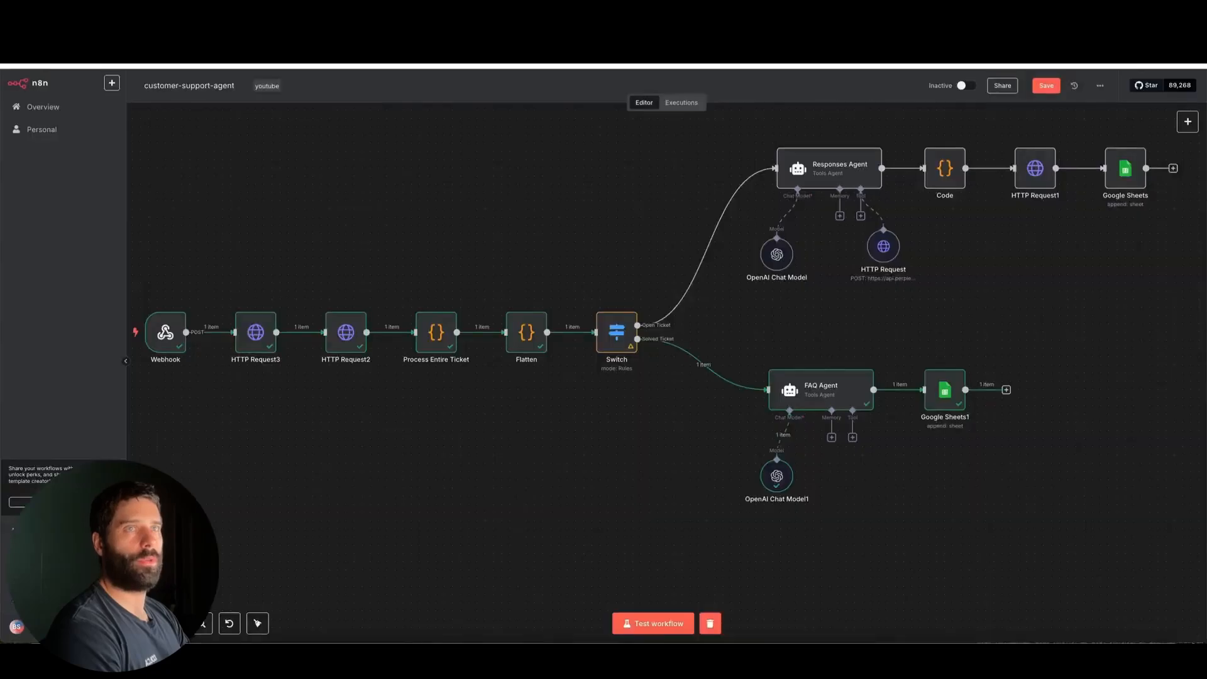
double_click(166, 332)
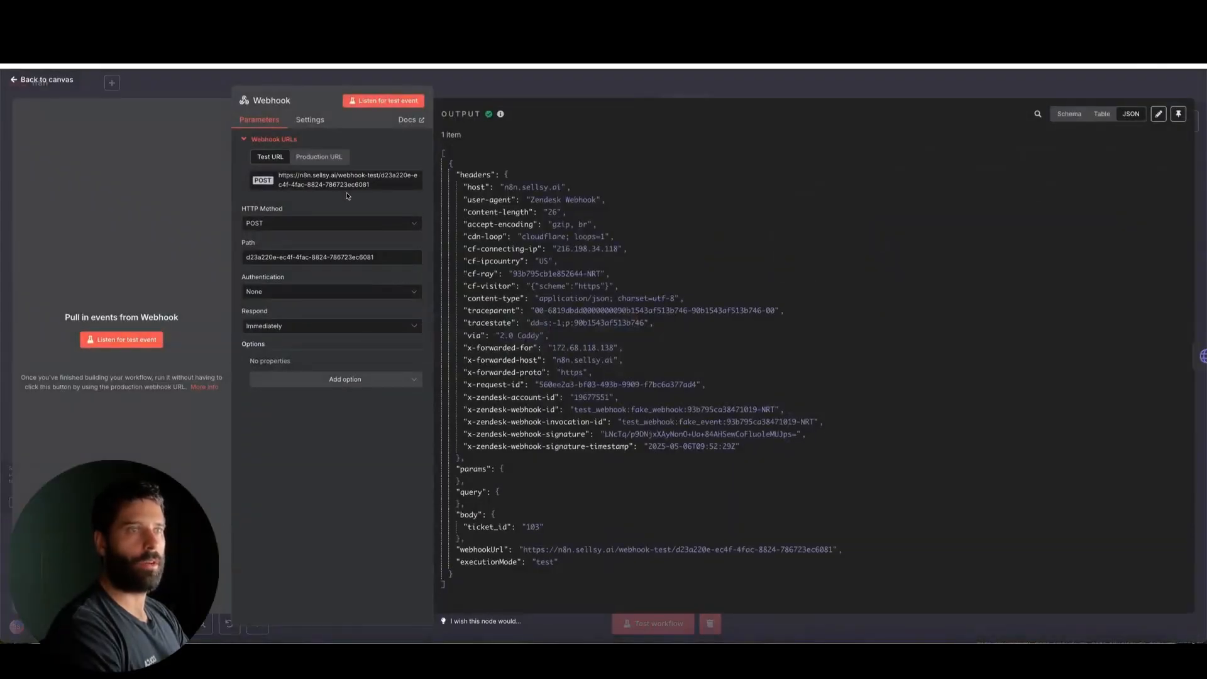
left_click(319, 156)
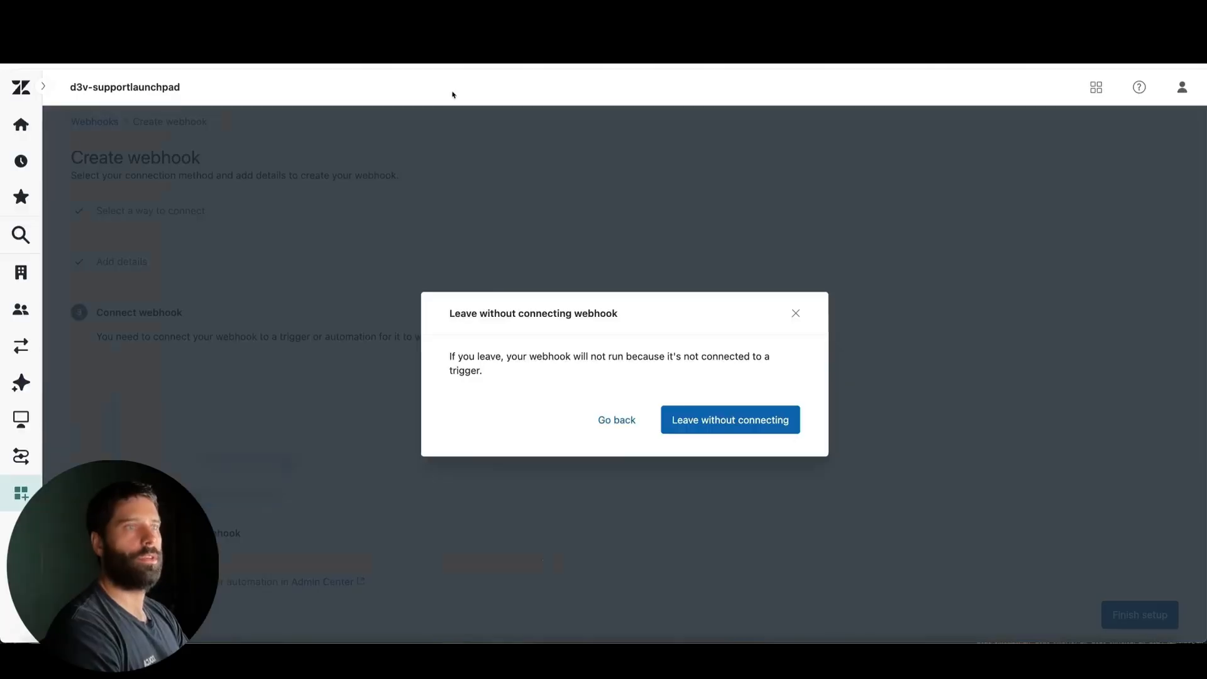
Return to Zendesk, leave the setup without connecting a trigger and open n8n-webhook for editing
left_click(729, 420)
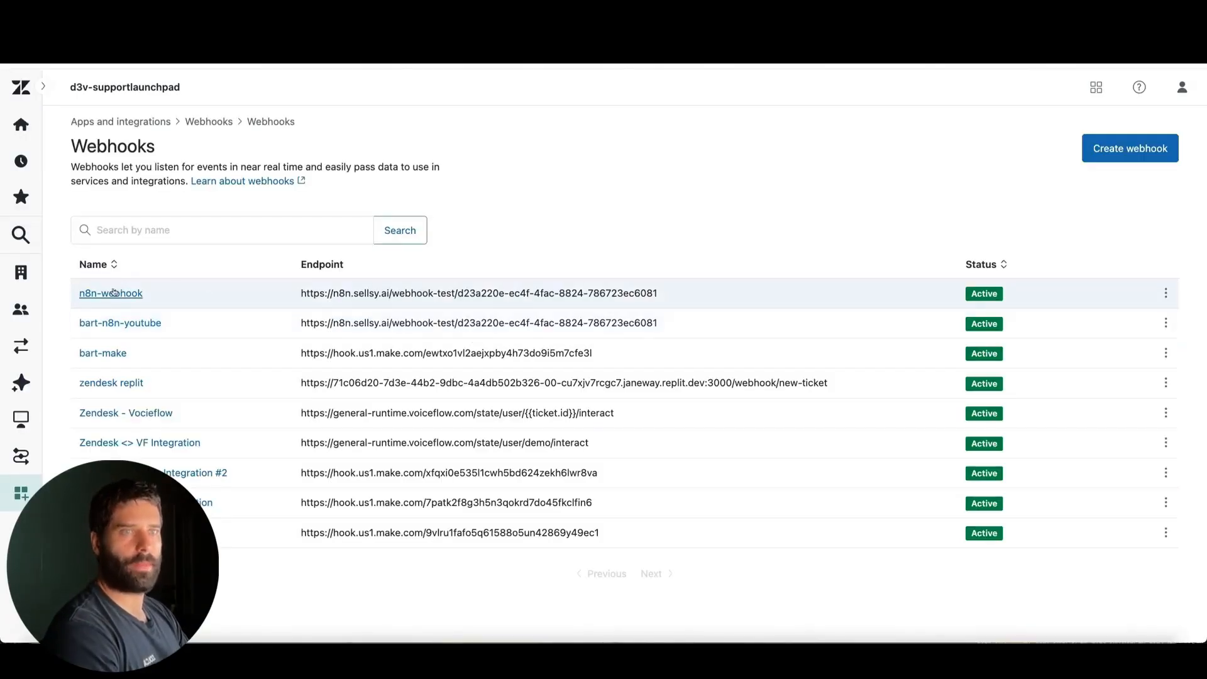
left_click(113, 293)
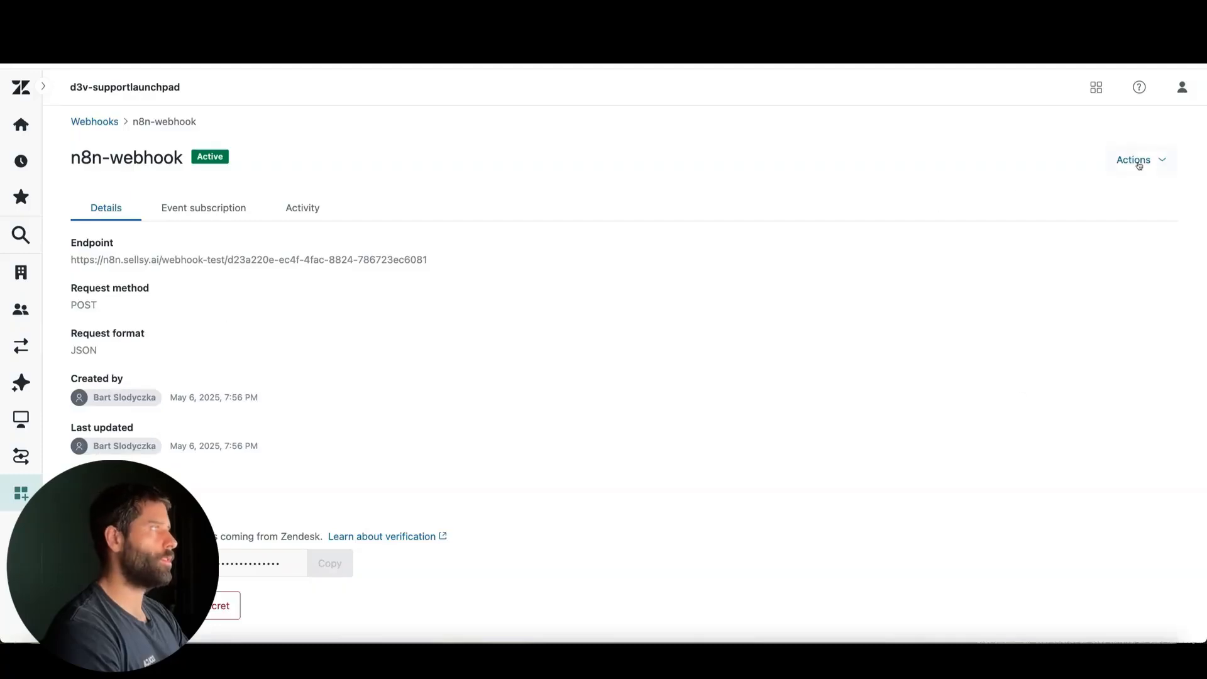
left_click(1139, 161)
left_click(1057, 221)
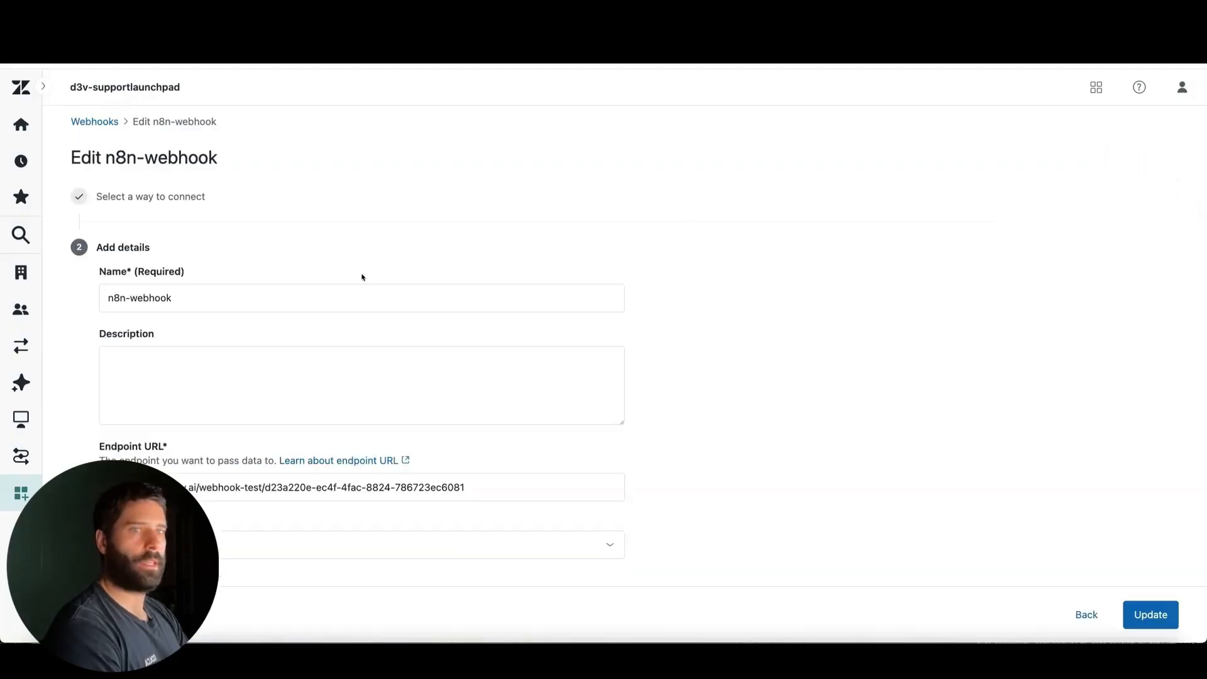
Replace the endpoint URL of n8n-webhook with the copied n8n production URL and update the webhook
scroll(362, 278, "down", 2)
triple_click(221, 369)
key("ctrl+v")
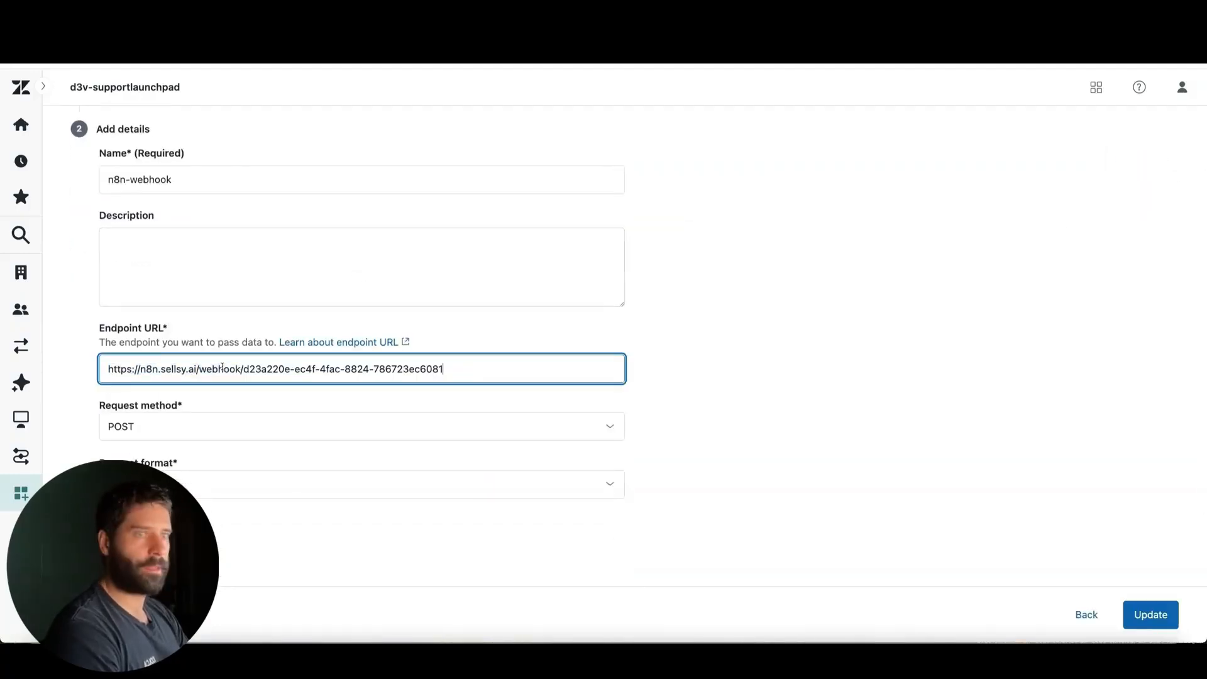
left_click(1136, 611)
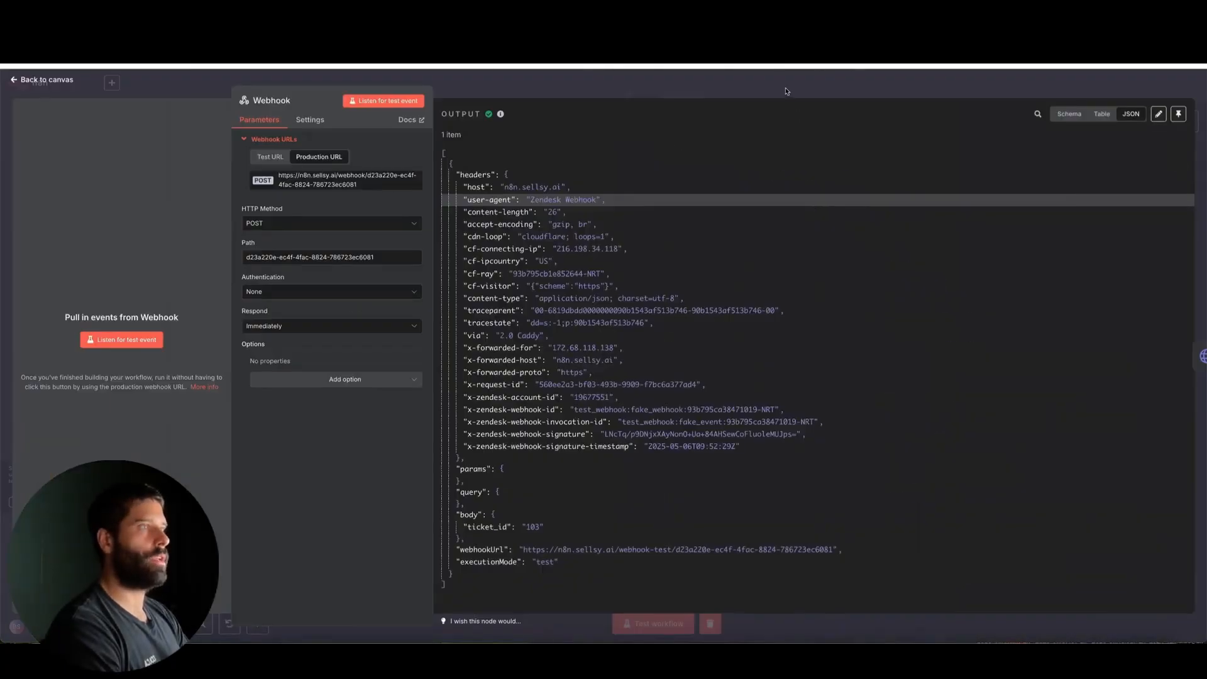
Leave the Webhook node, then save and activate the customer-support-agent workflow
left_click(798, 90)
left_click(1041, 85)
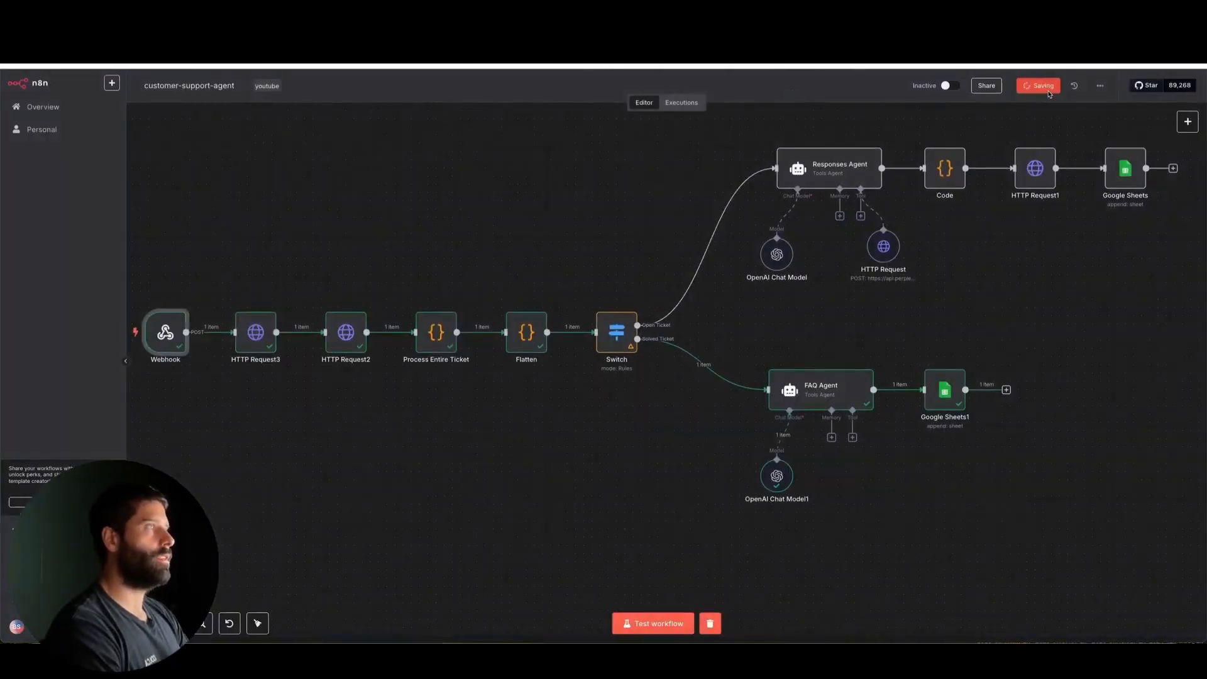
left_click(969, 85)
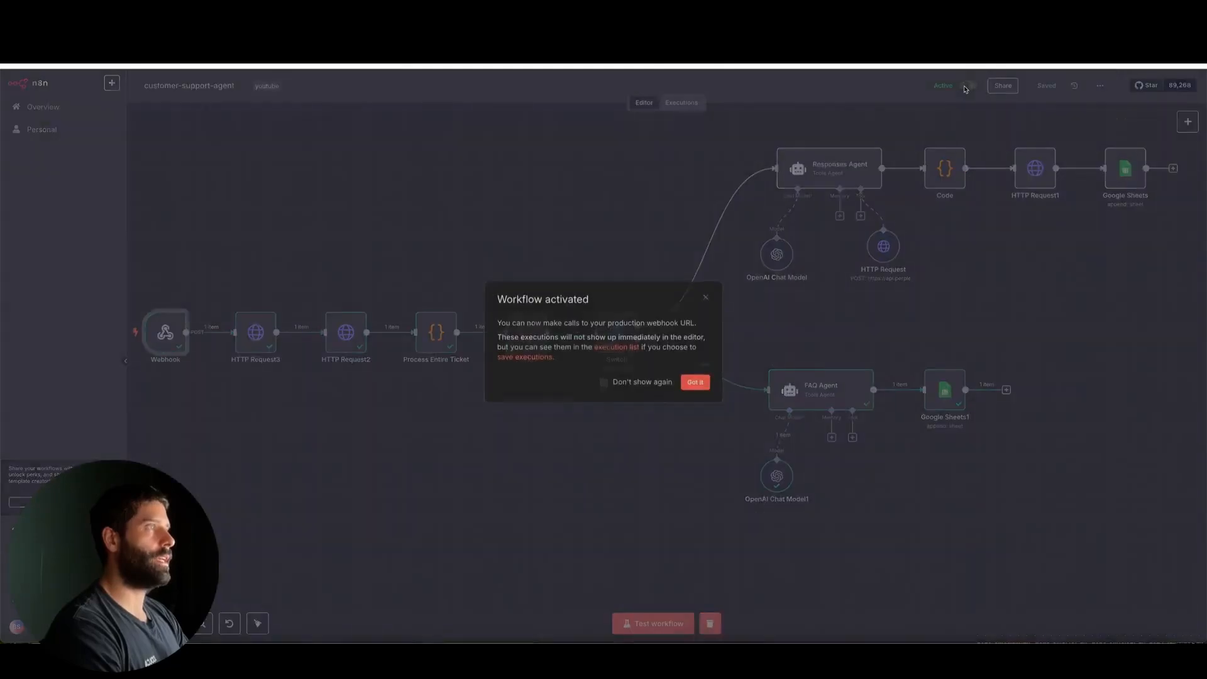
left_click(695, 383)
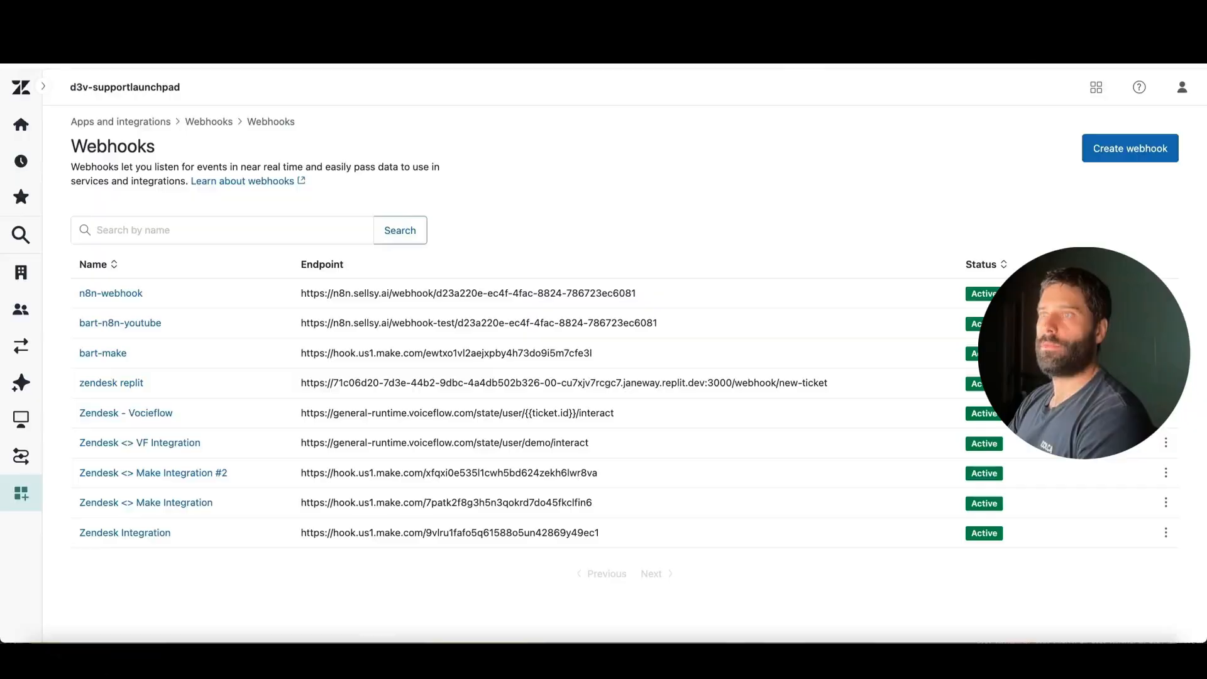
Switch to Zendesk, search the admin settings for "trigger", open the Triggers page and start a new ticket trigger
left_click(22, 234)
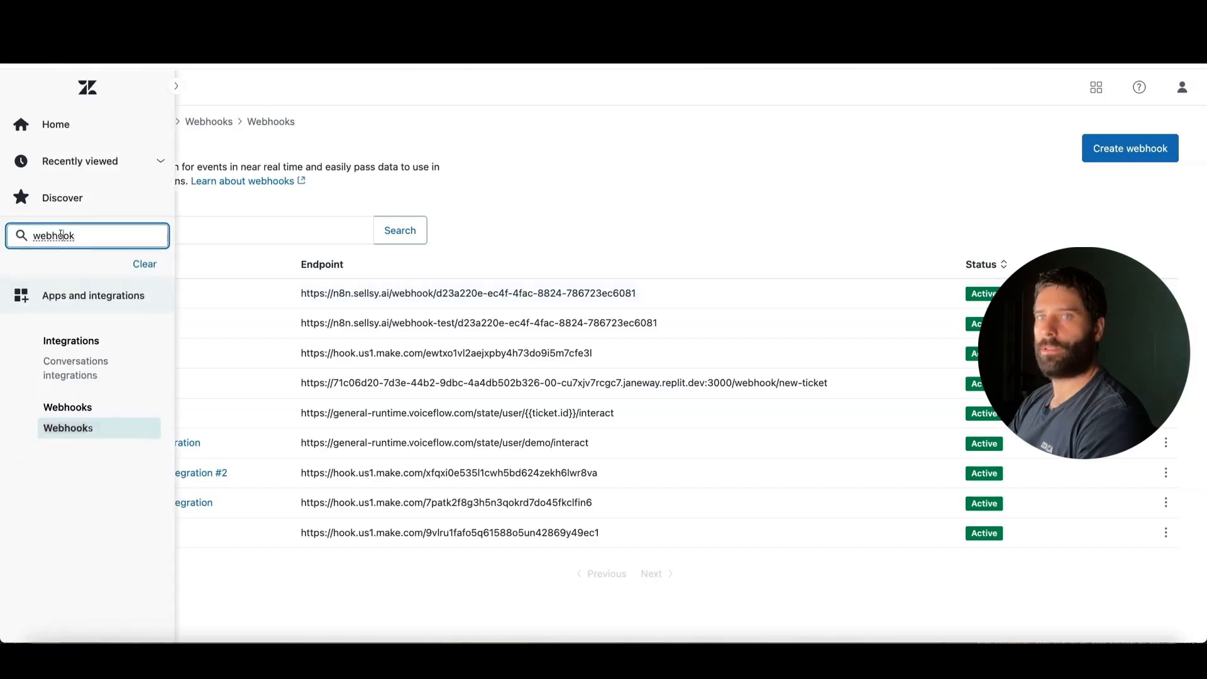
key("ctrl+a")
type("trigger")
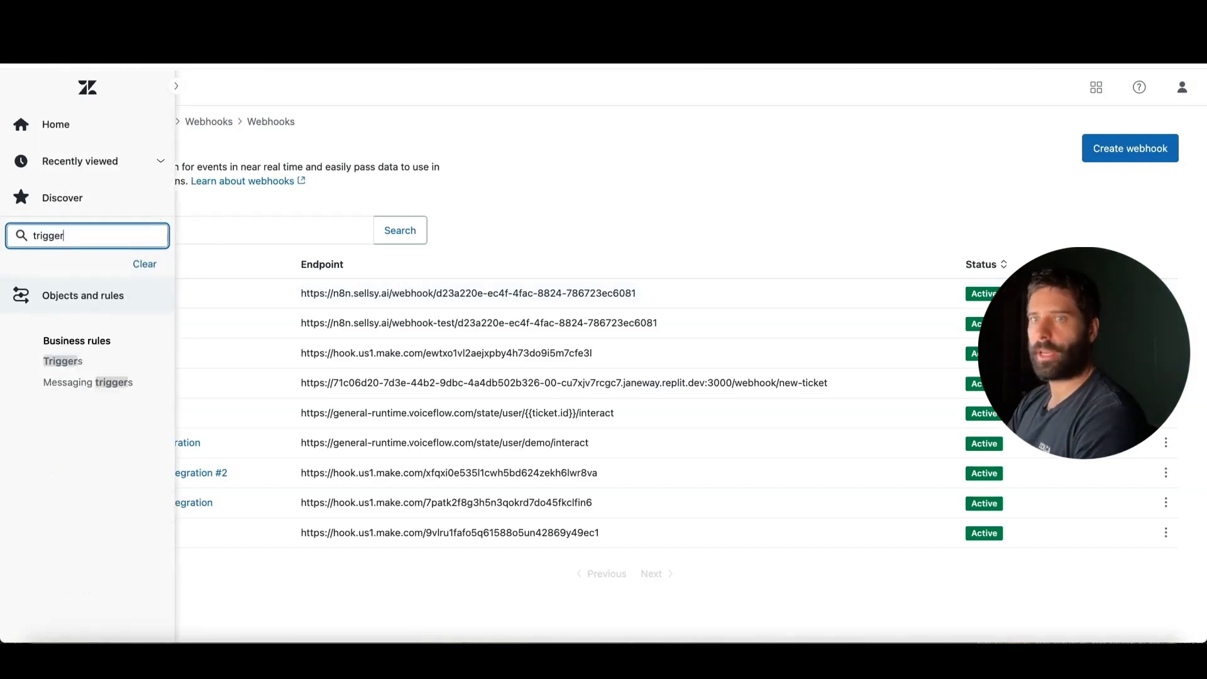
left_click(69, 358)
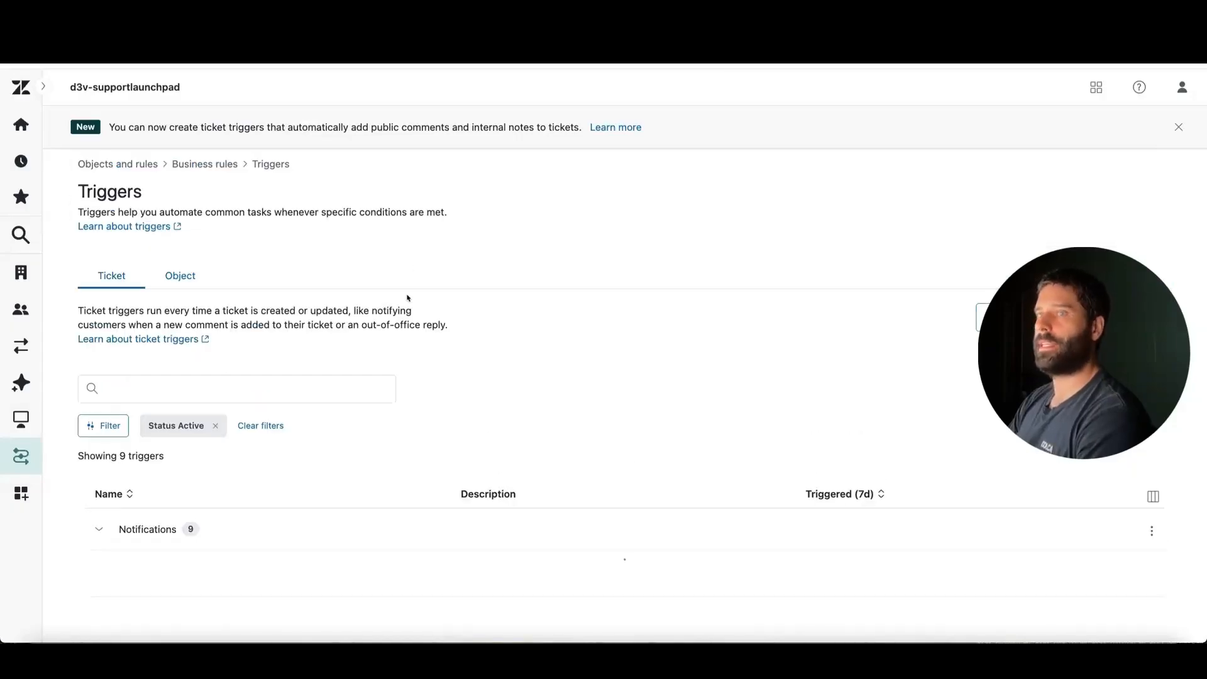
scroll(217, 375, "down", 5)
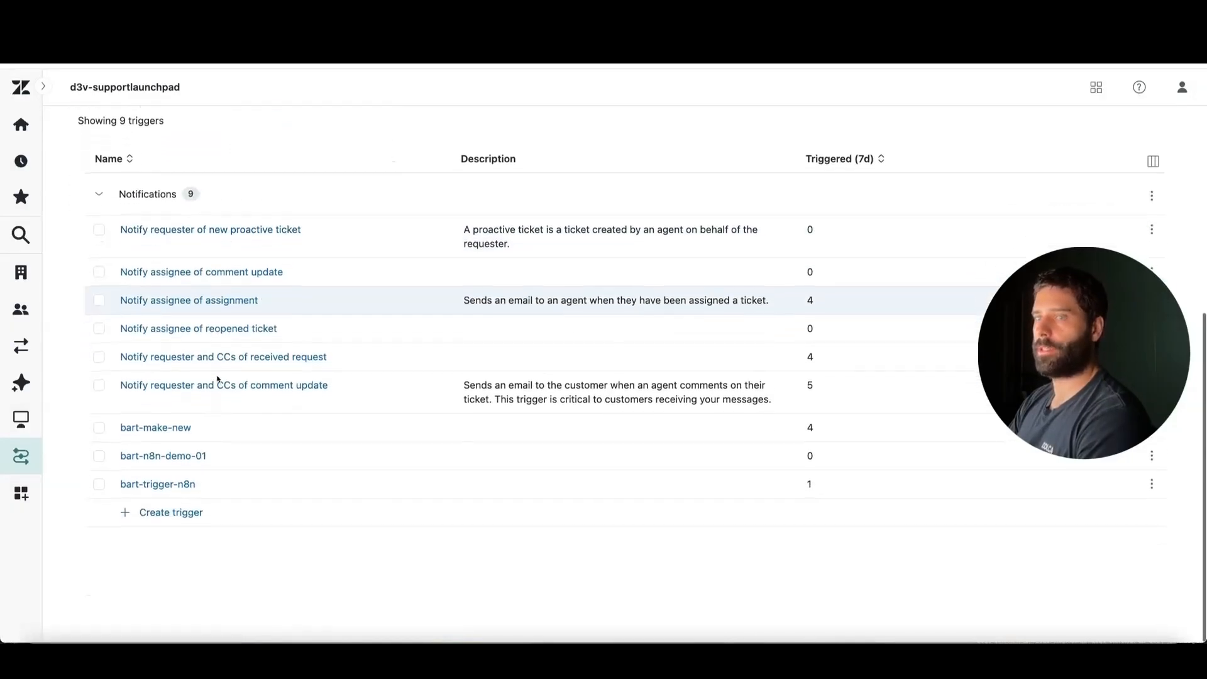
scroll(237, 431, "up", 5)
left_click(1100, 274)
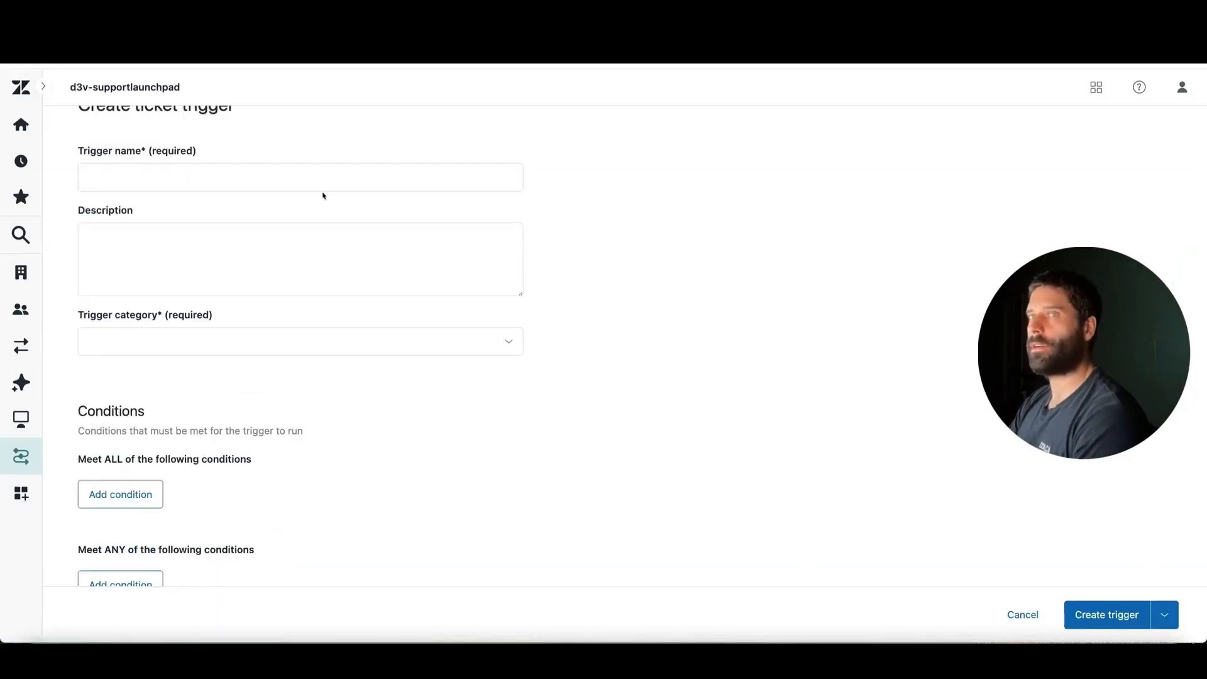
Name the trigger "n8n-new ticket" and assign it to the Notifications category
left_click(161, 170)
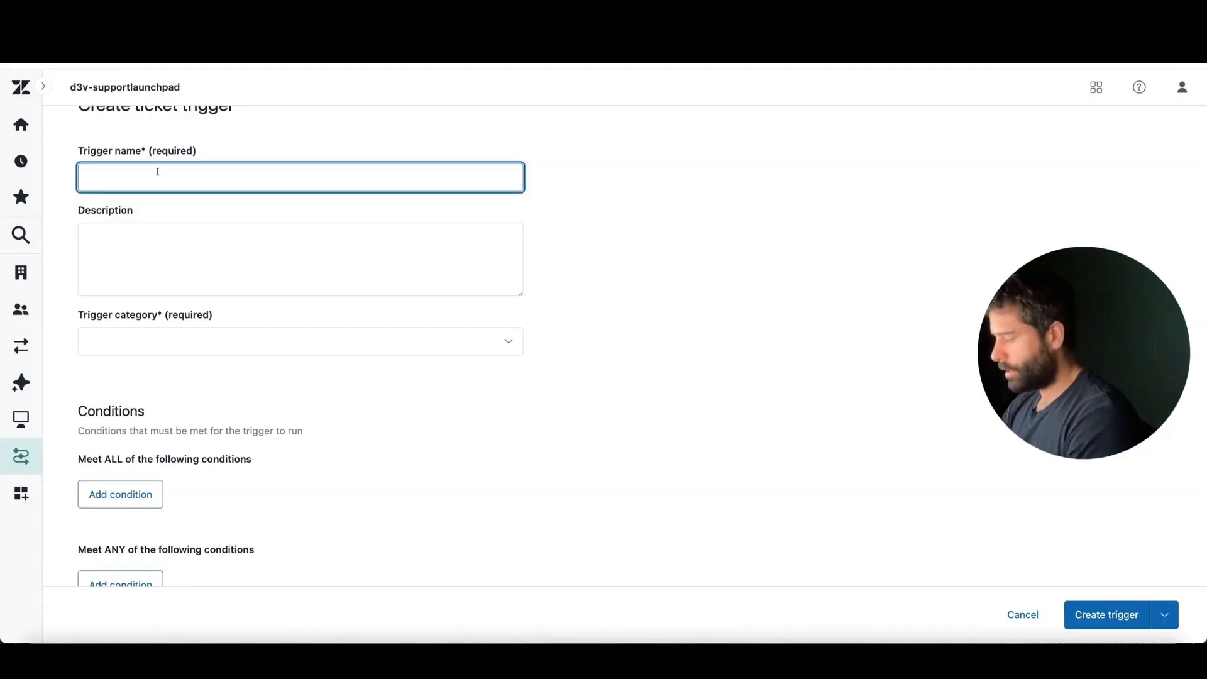
type("n8n-new ticket")
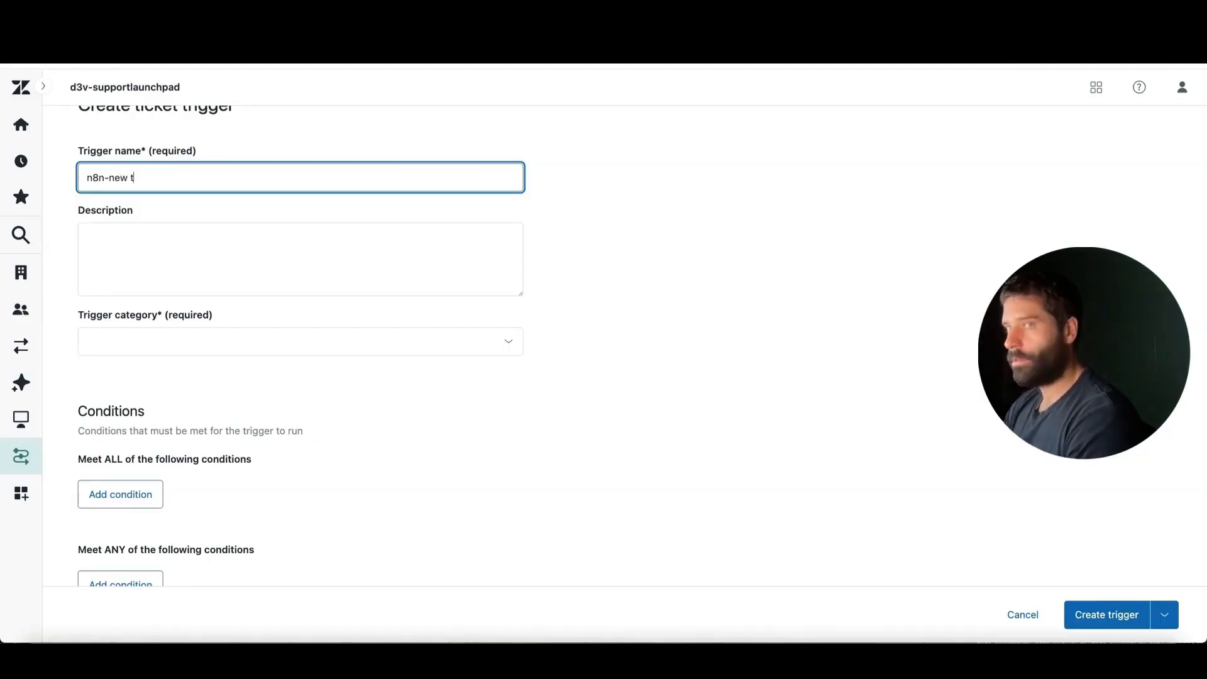
scroll(164, 256, "down", 3)
left_click(158, 262)
left_click(151, 292)
Add a condition under Meet ALL requiring that Ticket > Ticket Is Created
scroll(283, 348, "down", 1)
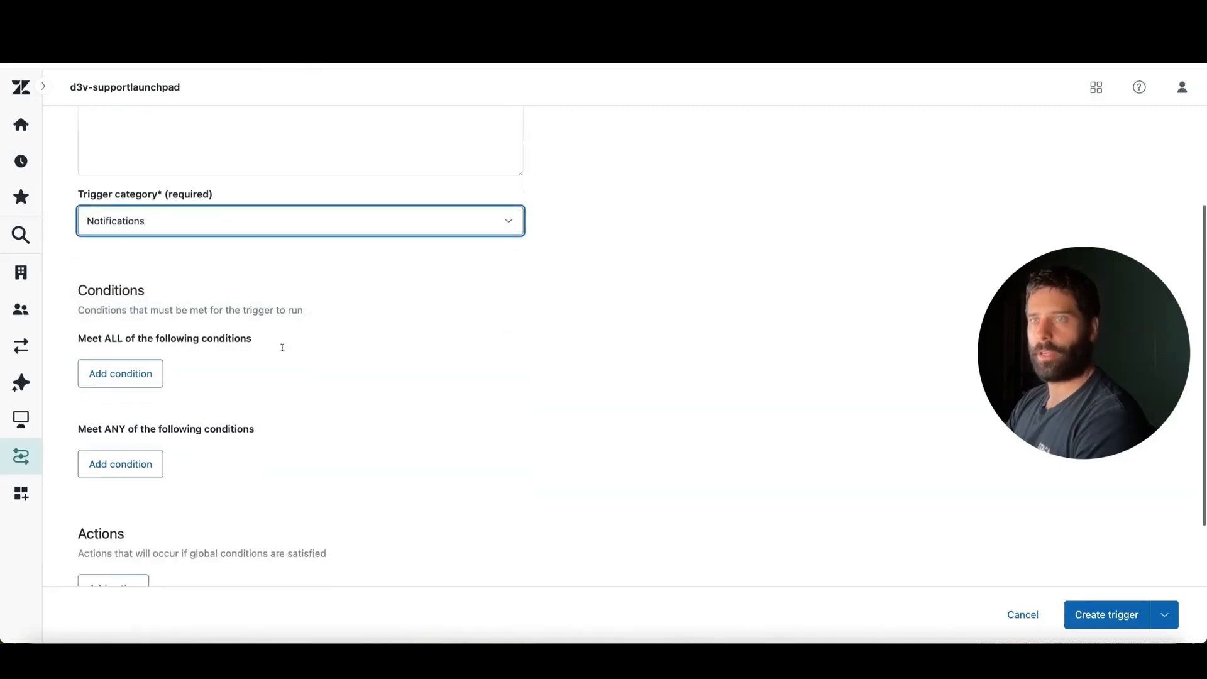
scroll(283, 348, "down", 1)
left_click(148, 310)
left_click(248, 331)
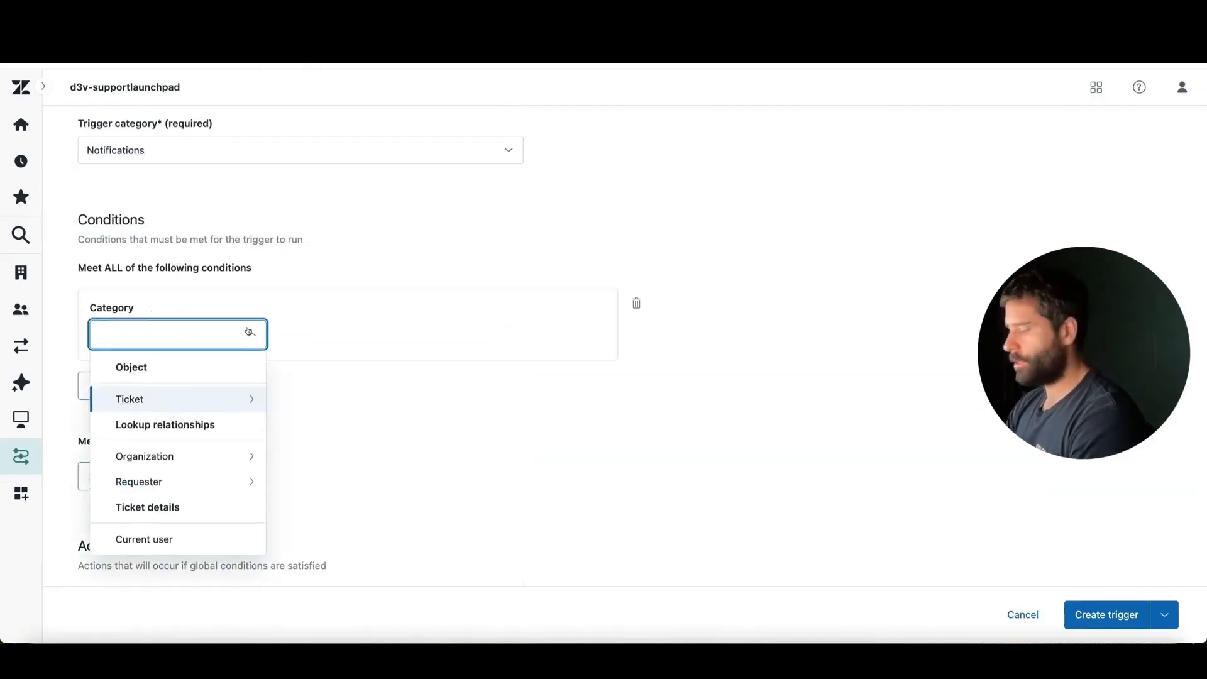
type("ticket")
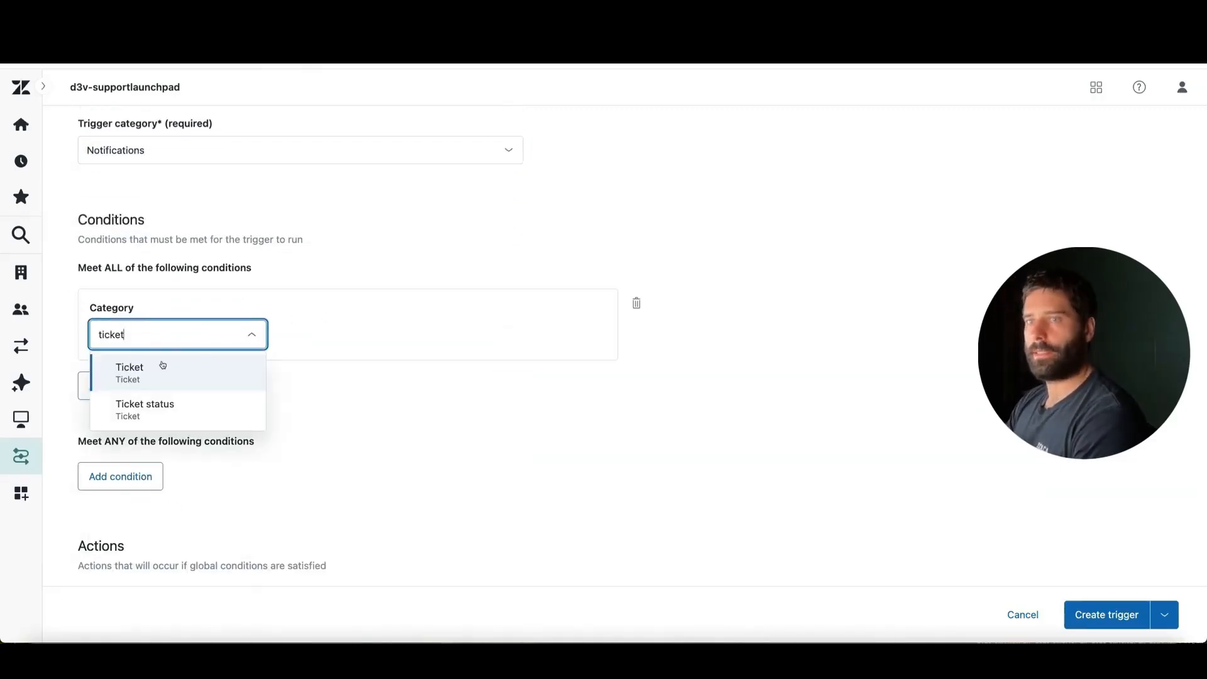
left_click(171, 385)
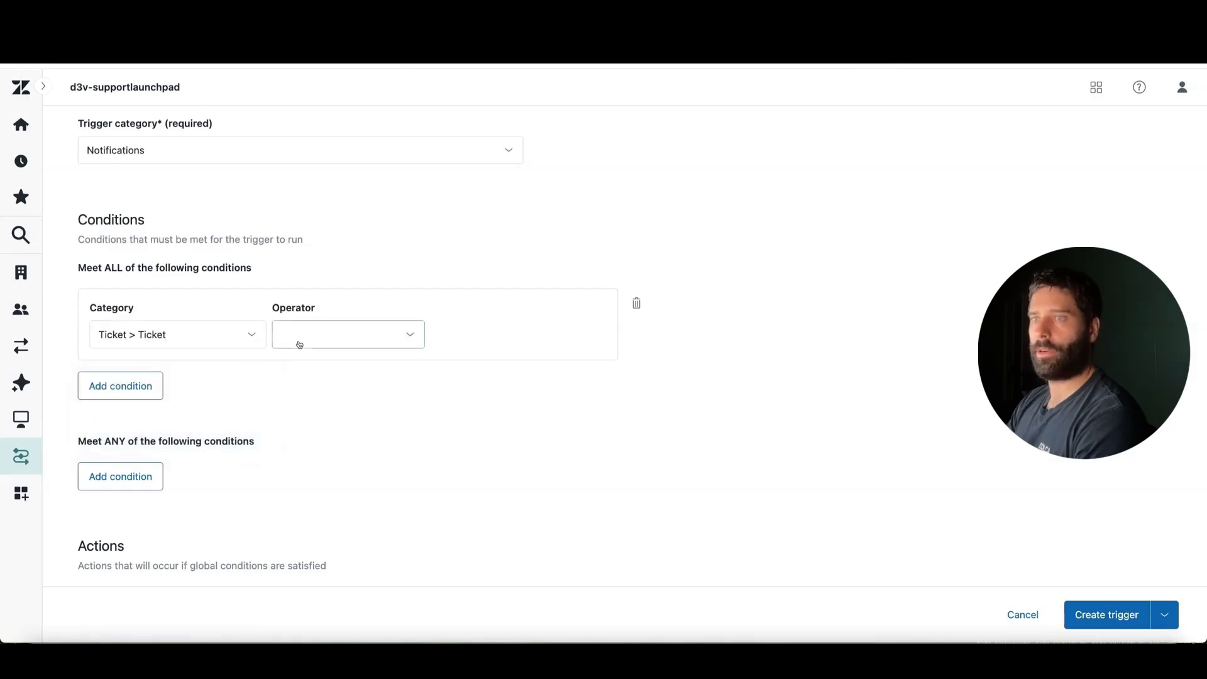
left_click(320, 333)
left_click(326, 371)
left_click(473, 349)
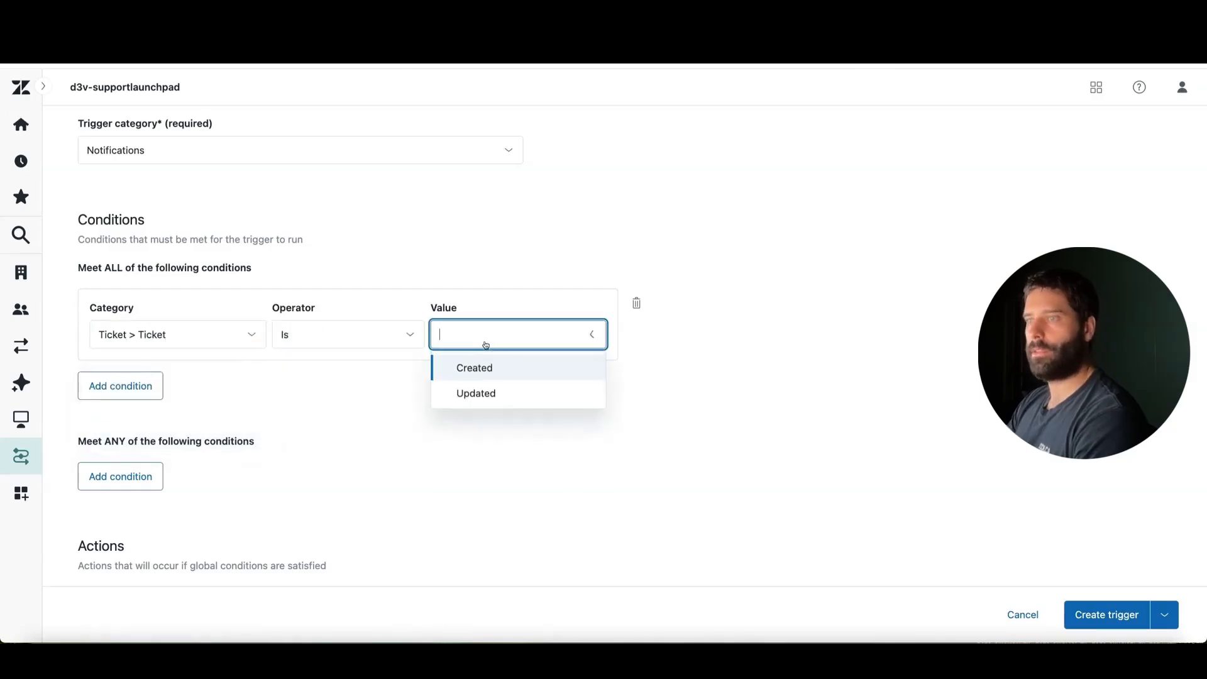
left_click(527, 371)
Add an action to the trigger that notifies by active webhook, using n8n-webhook
scroll(653, 415, "down", 3)
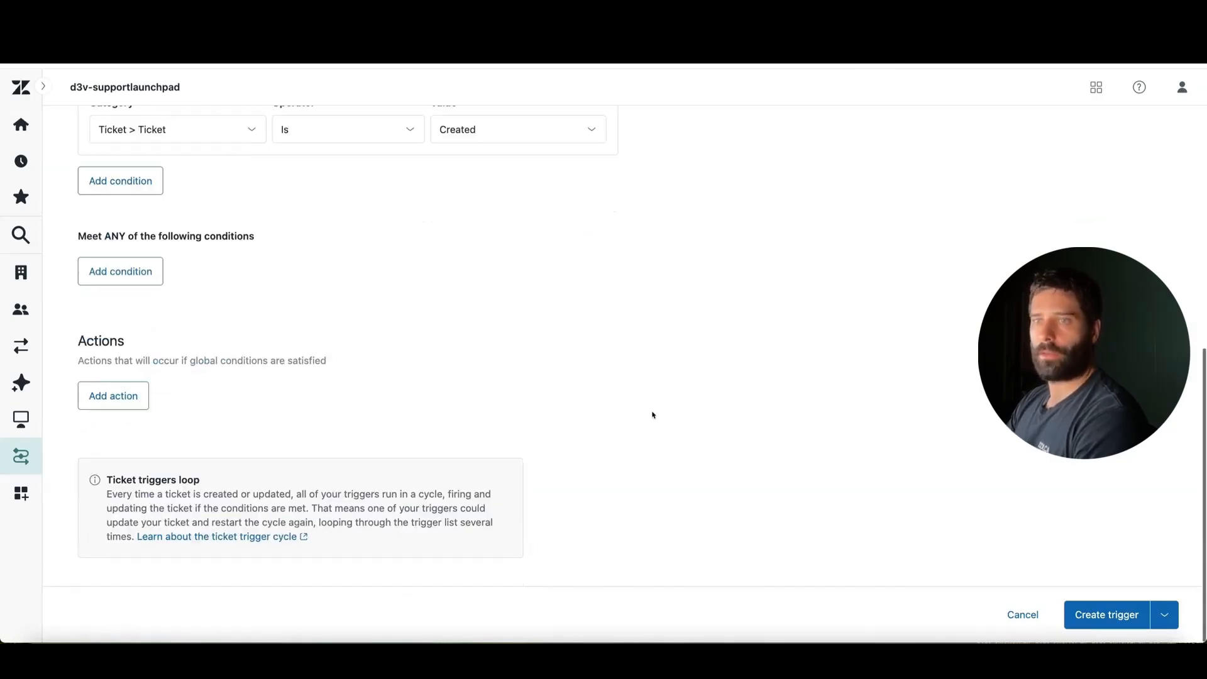
left_click(140, 399)
scroll(410, 315, "up", 4)
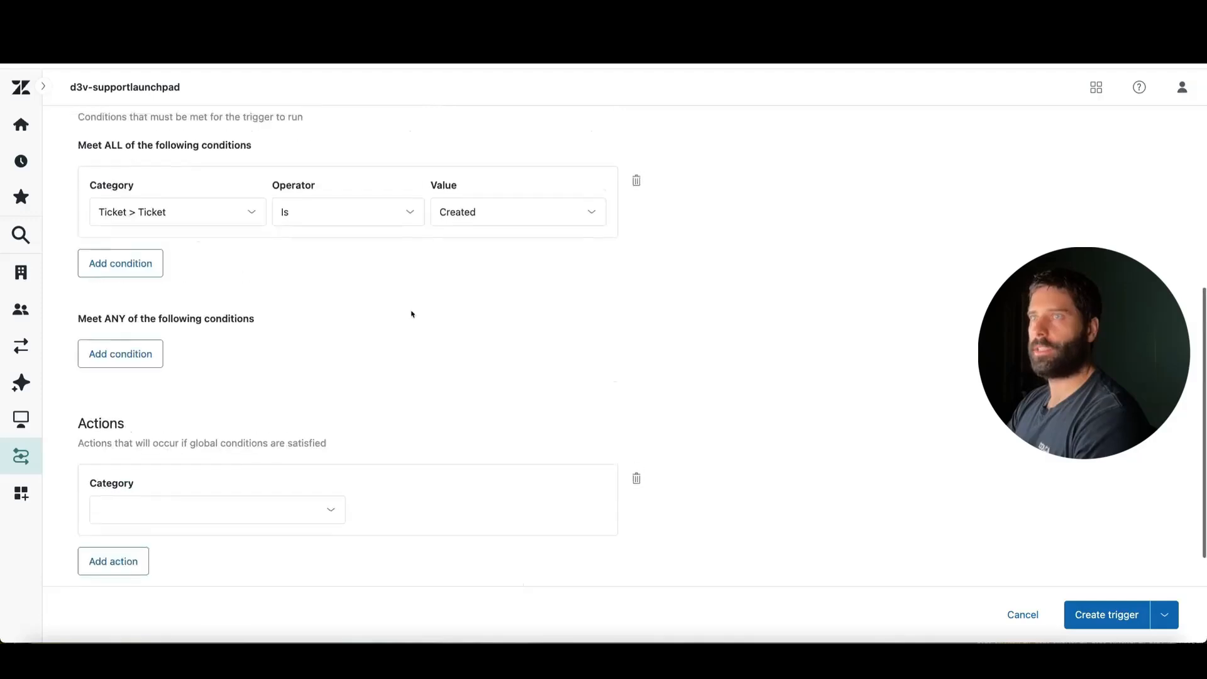
scroll(495, 266, "down", 3)
left_click(214, 384)
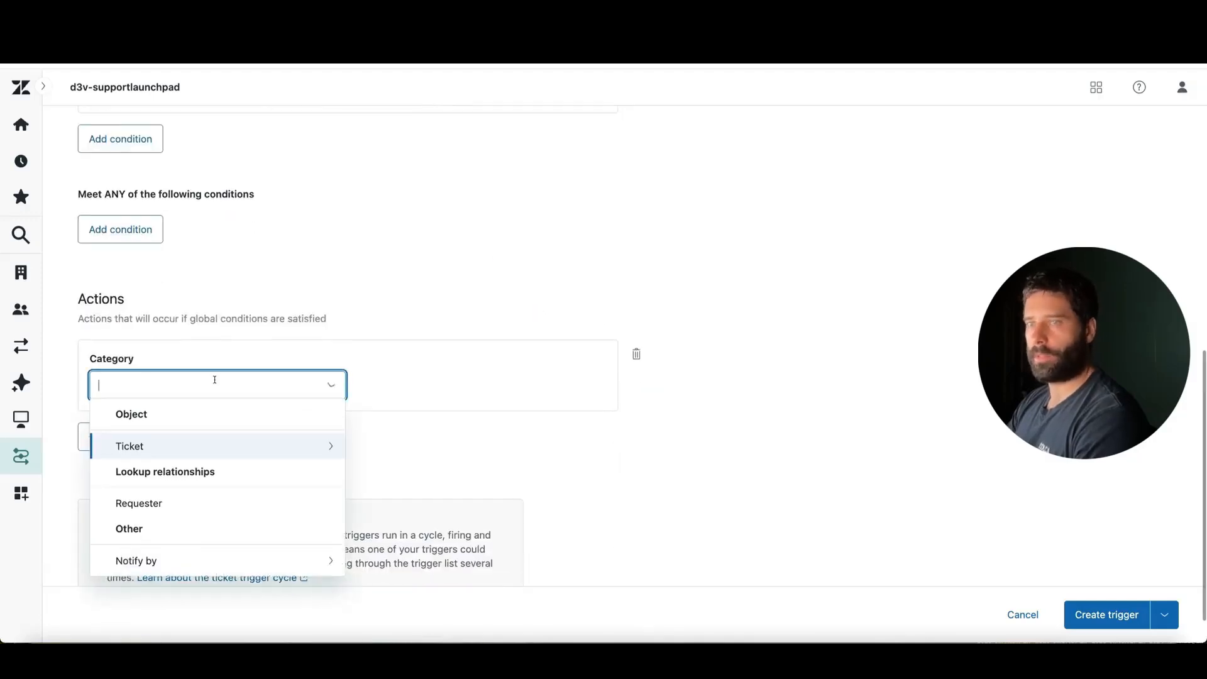
left_click(146, 564)
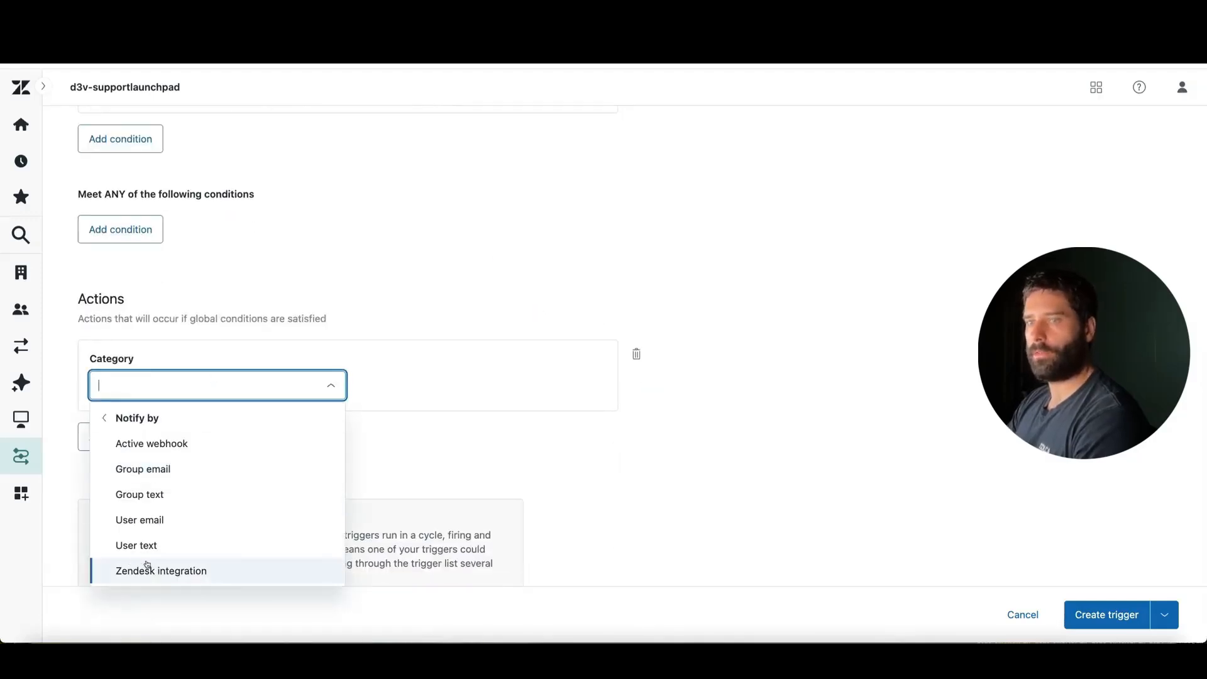
left_click(293, 446)
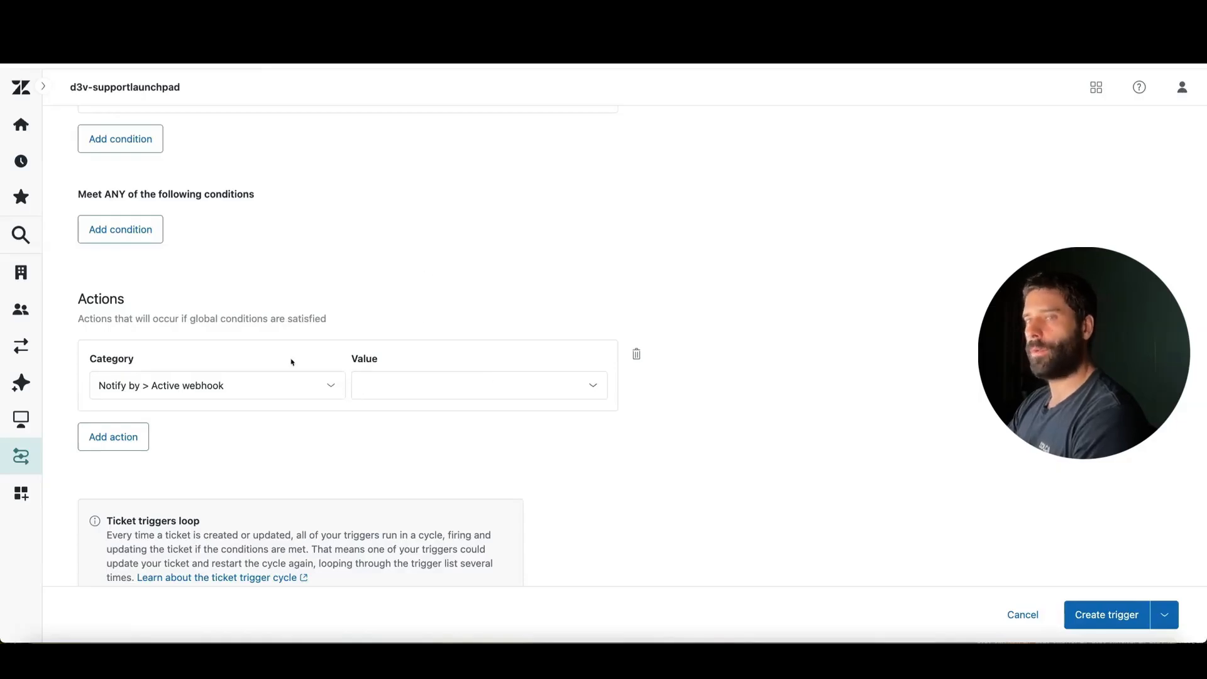
left_click(390, 389)
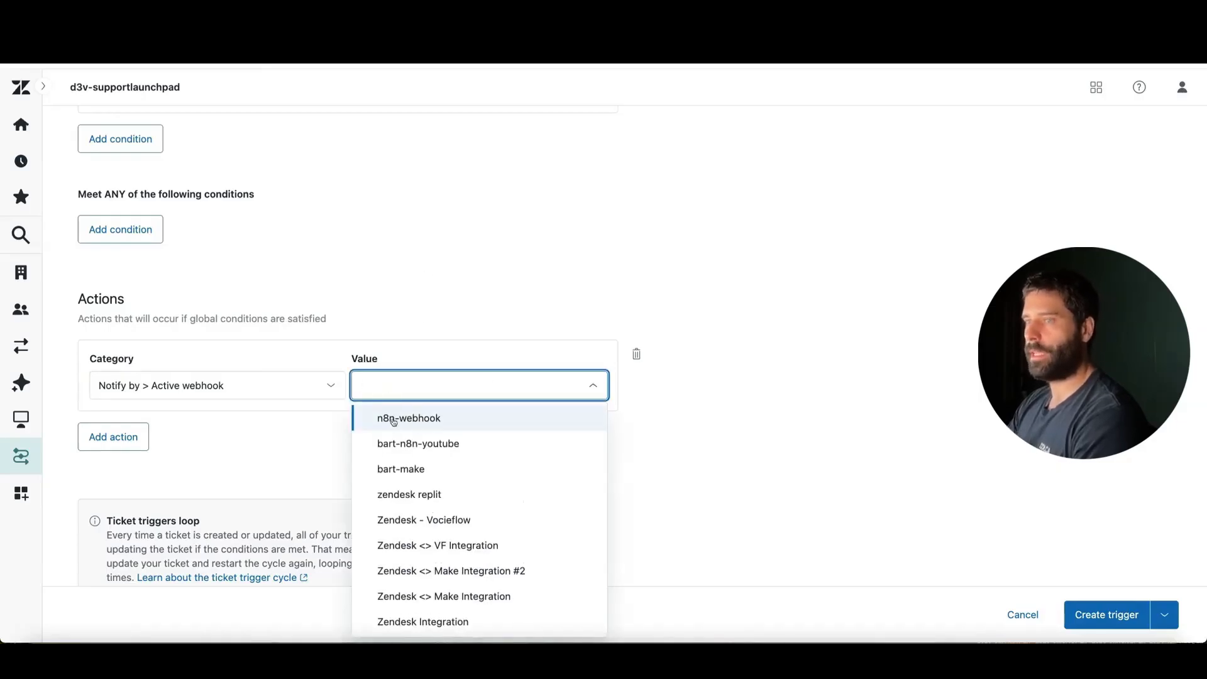
left_click(424, 419)
Begin the webhook action's JSON body with a "ticket_id" key
scroll(378, 452, "down", 3)
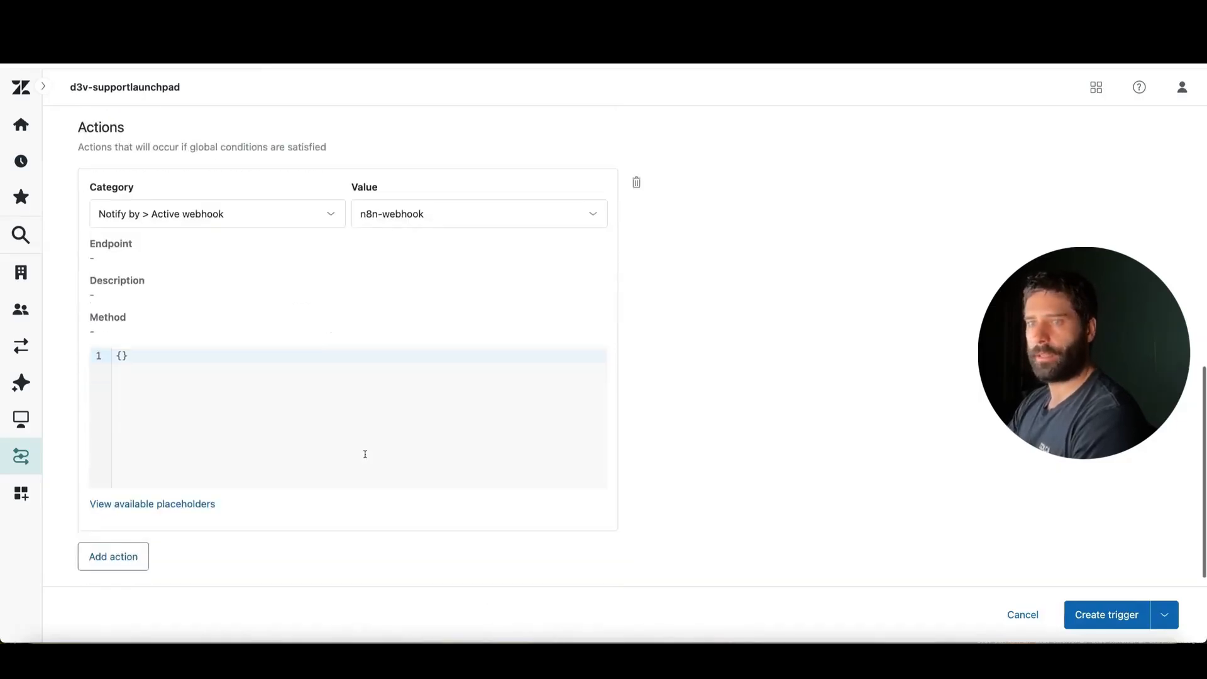
left_click(155, 345)
key("BackSpace")
key("BackSpace")
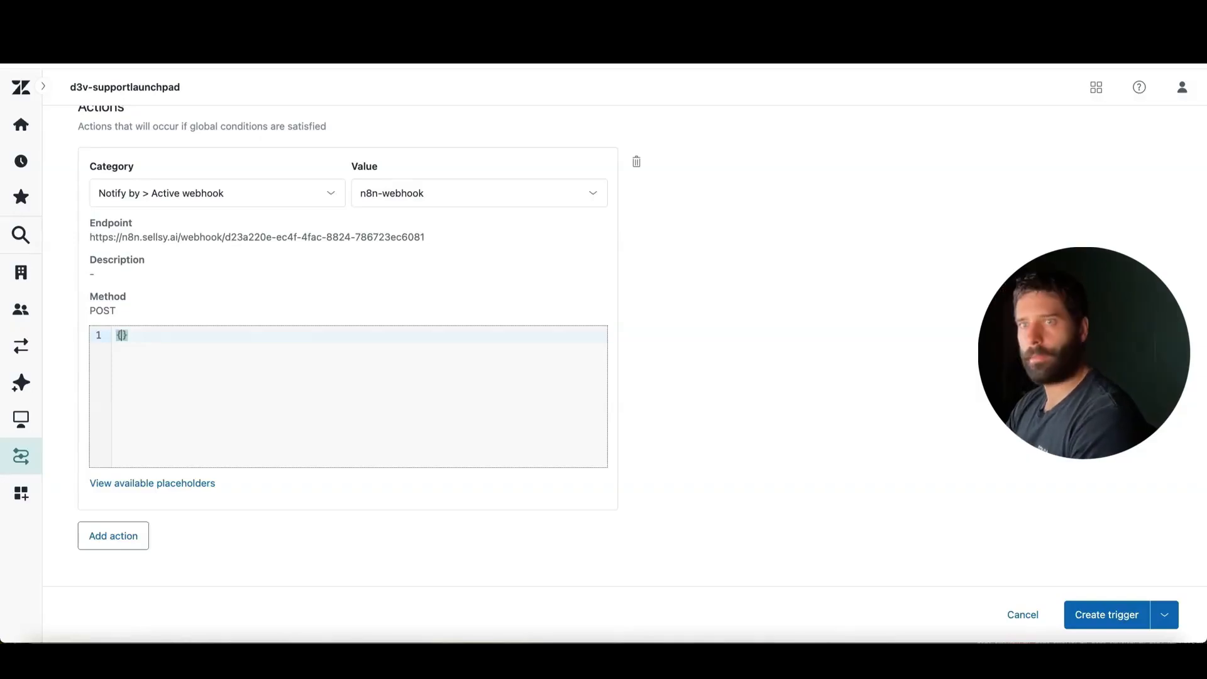
key("Return")
type("\"t")
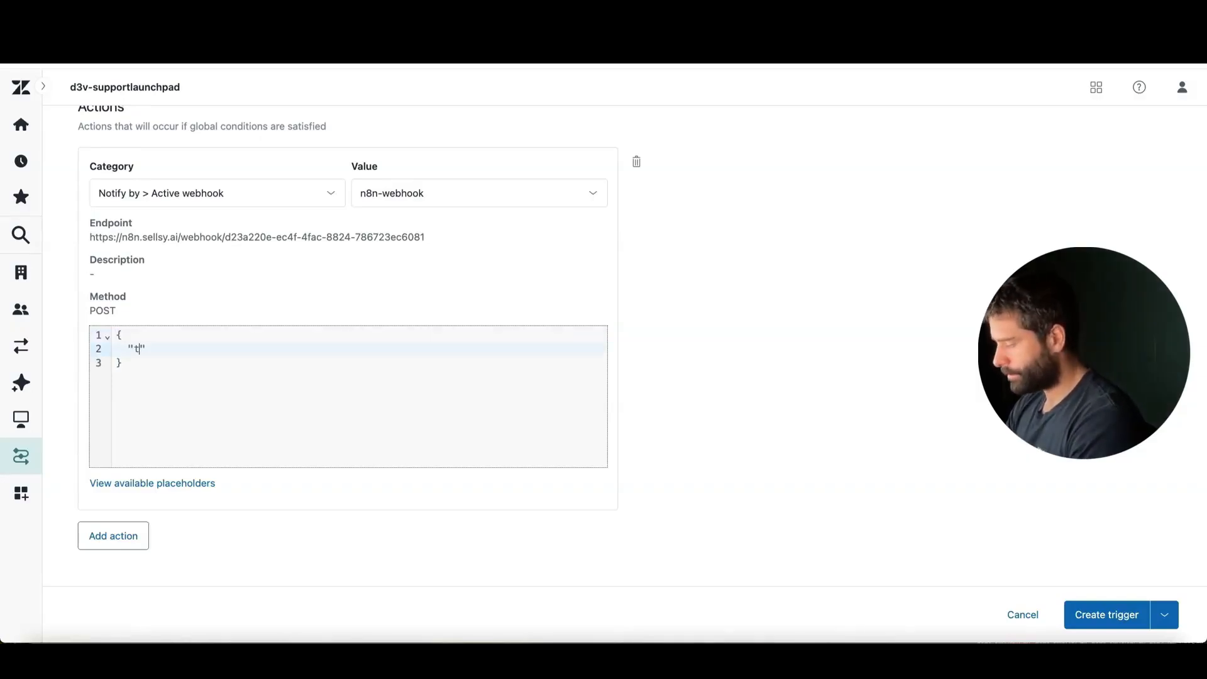
type("icket_id")
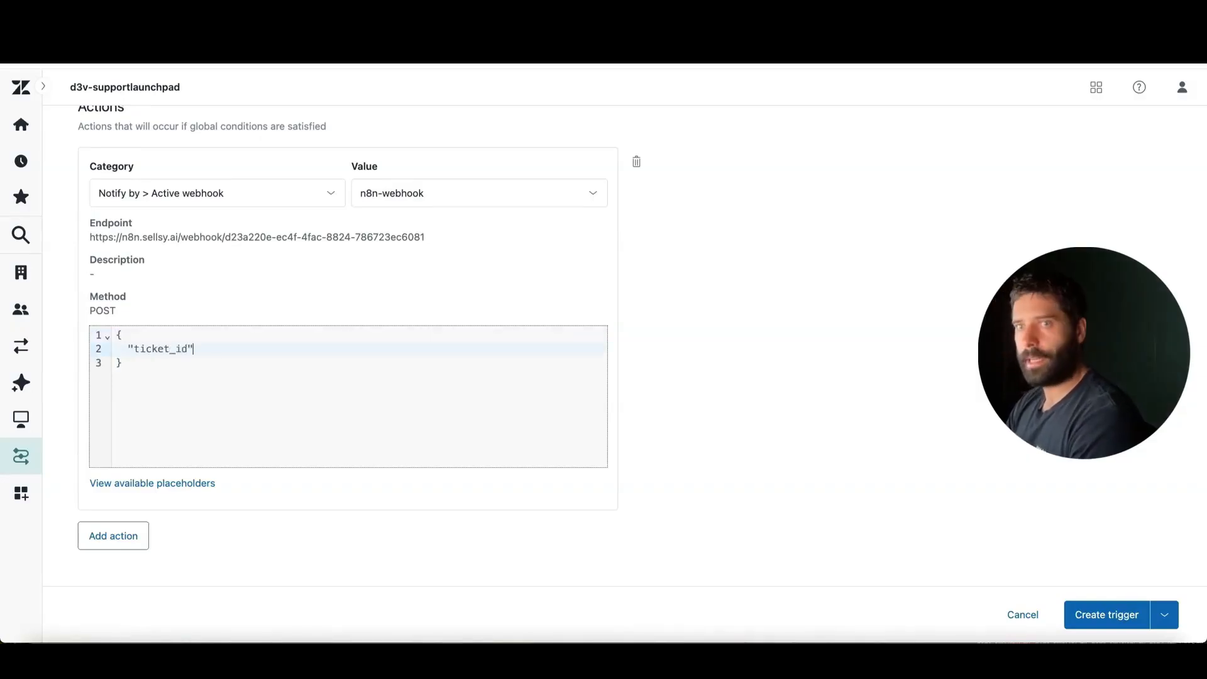
type("\":")
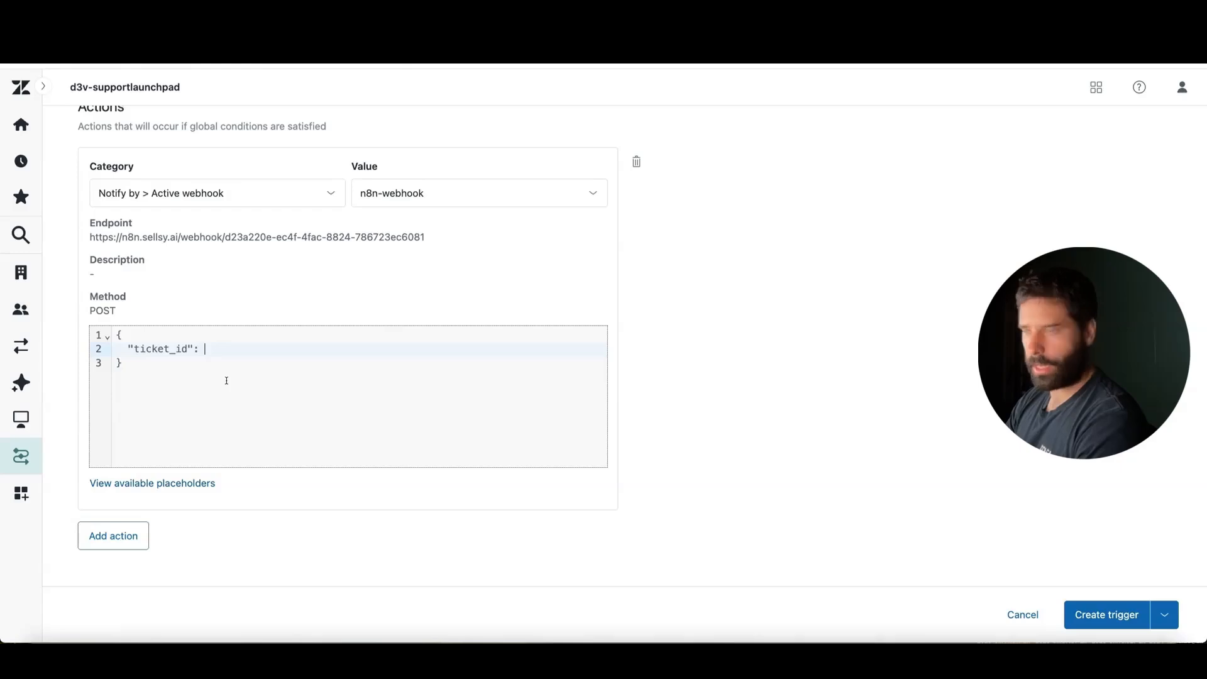
Copy the {{ticket.id}} placeholder from the available placeholders and insert it as the quoted value of "ticket_id"
left_click(143, 481)
scroll(196, 422, "down", 5)
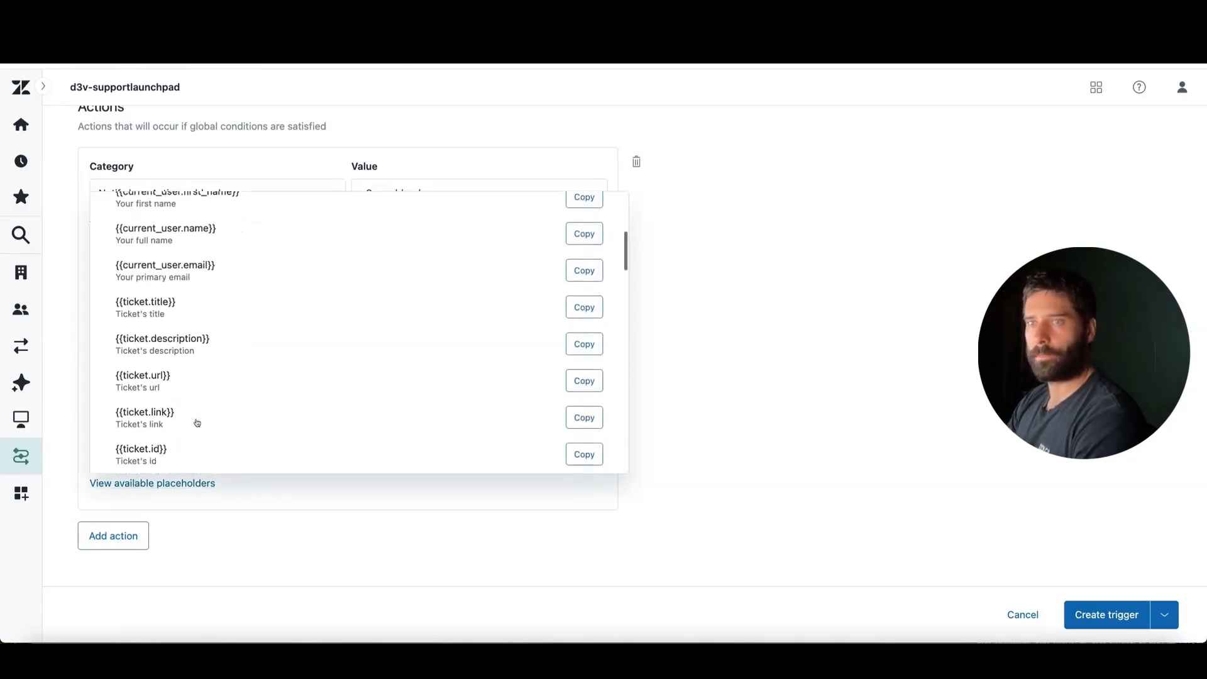
scroll(197, 422, "down", 3)
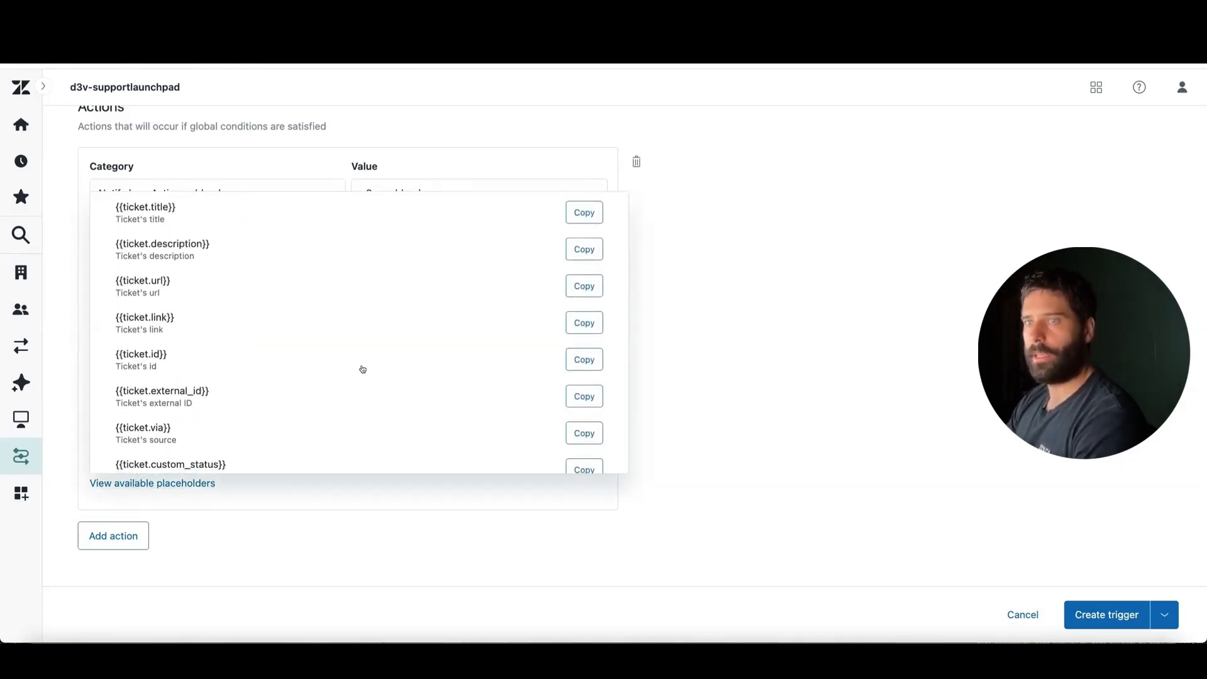
left_click(584, 359)
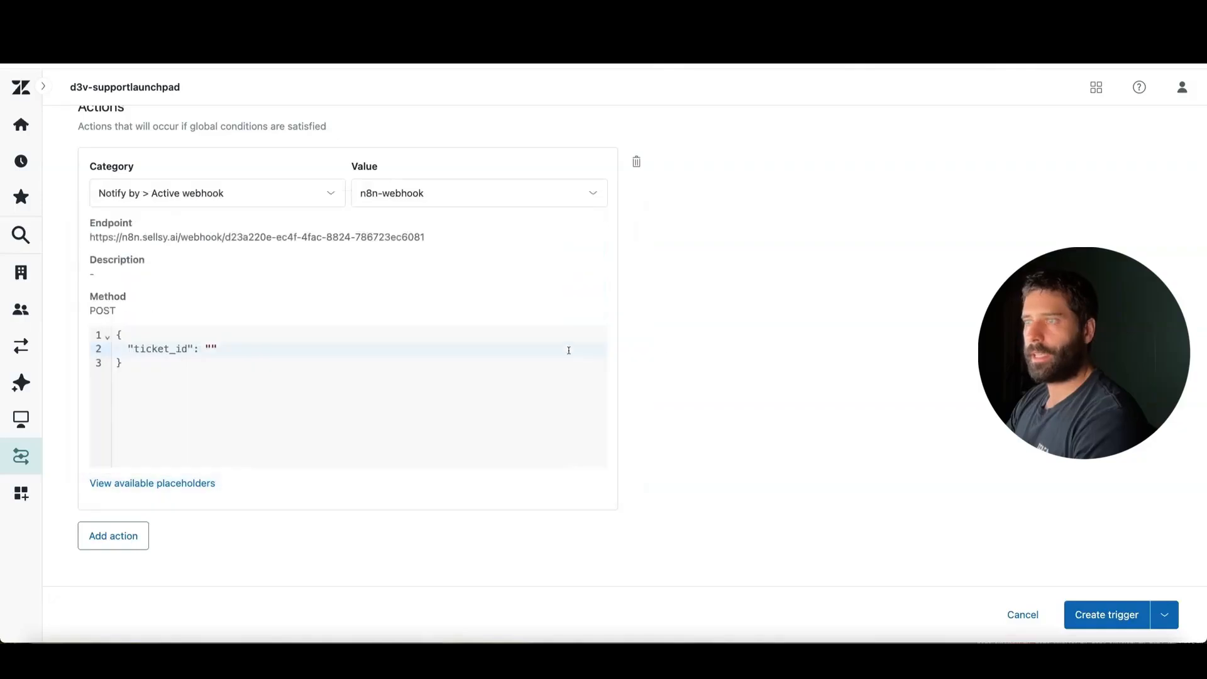
left_click(209, 349)
key("ctrl+v")
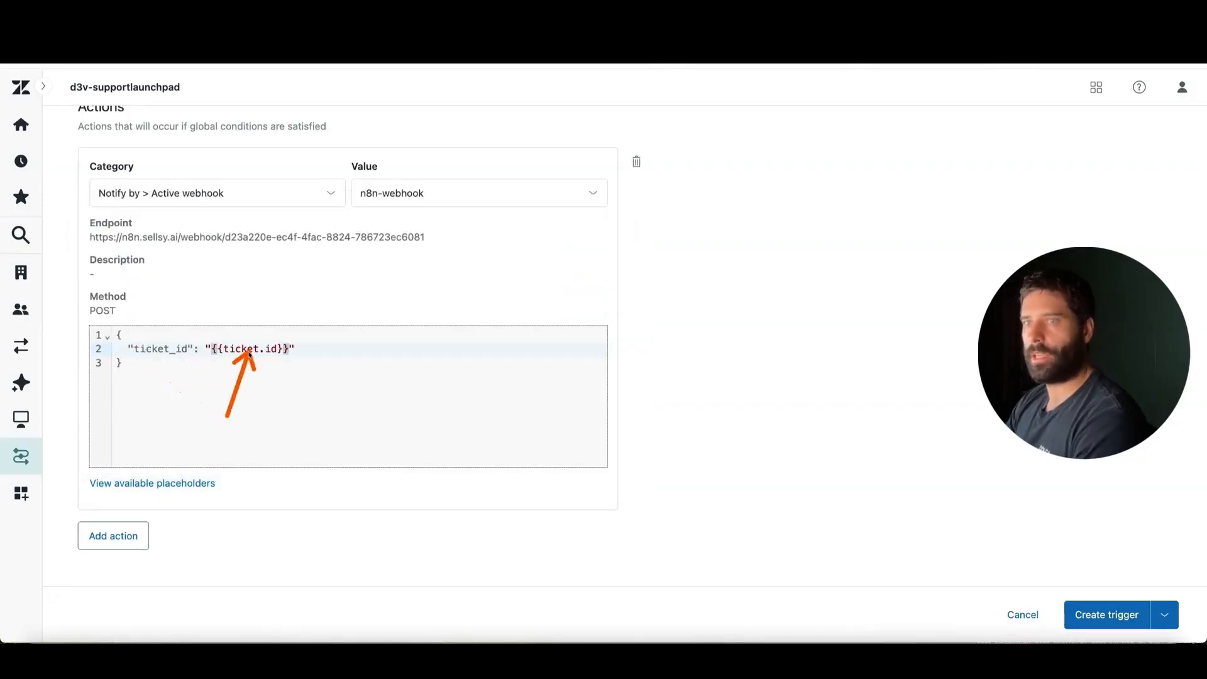
Review the condition and webhook action of n8n-new ticket, then create the trigger
scroll(436, 290, "up", 6)
mouse_move(757, 411)
left_mouse_down()
mouse_move(536, 312)
mouse_move(499, 512)
mouse_move(412, 564)
left_mouse_up()
scroll(413, 564, "down", 5)
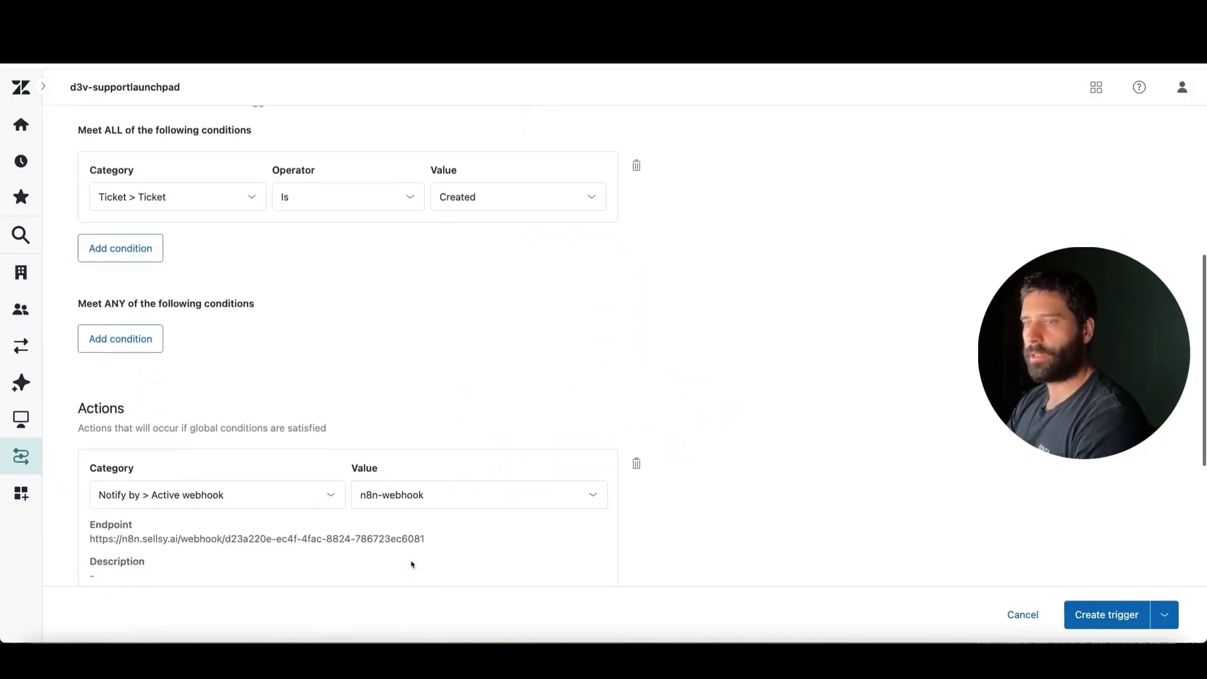
mouse_move(407, 491)
left_mouse_down()
mouse_move(229, 480)
mouse_move(386, 315)
mouse_move(388, 354)
mouse_move(297, 375)
mouse_move(194, 369)
mouse_move(303, 472)
left_mouse_up()
scroll(302, 472, "down", 1)
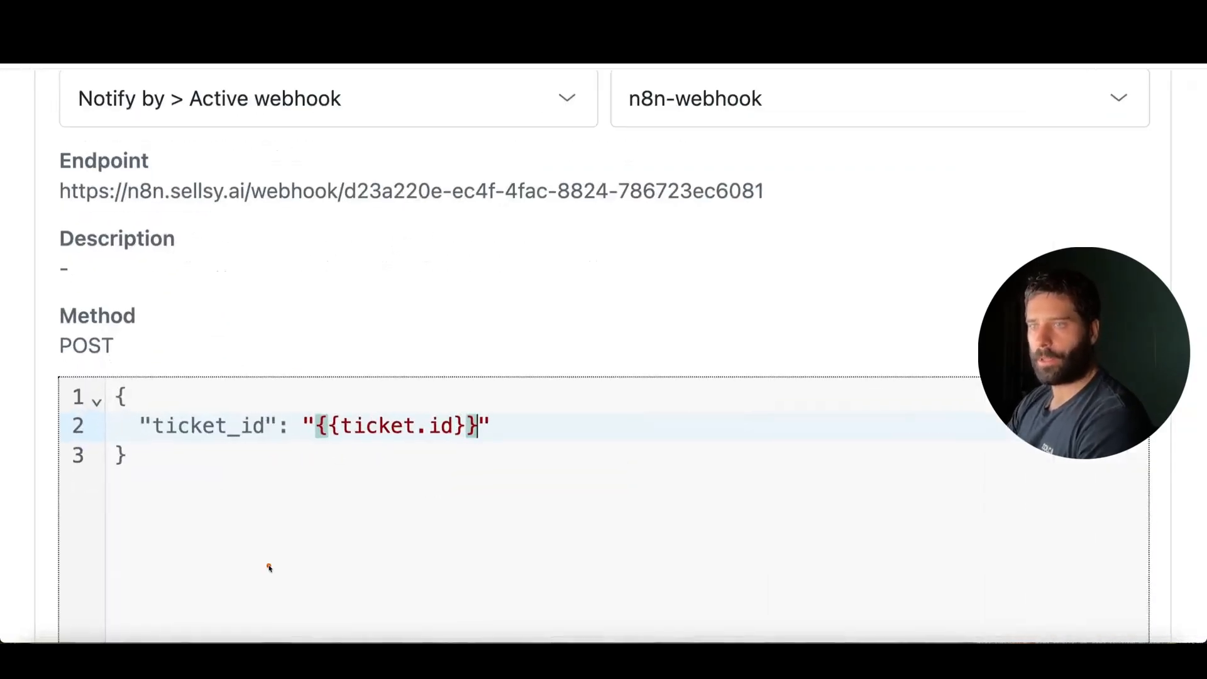
mouse_move(269, 568)
left_mouse_down()
mouse_move(220, 471)
mouse_move(390, 427)
left_mouse_up()
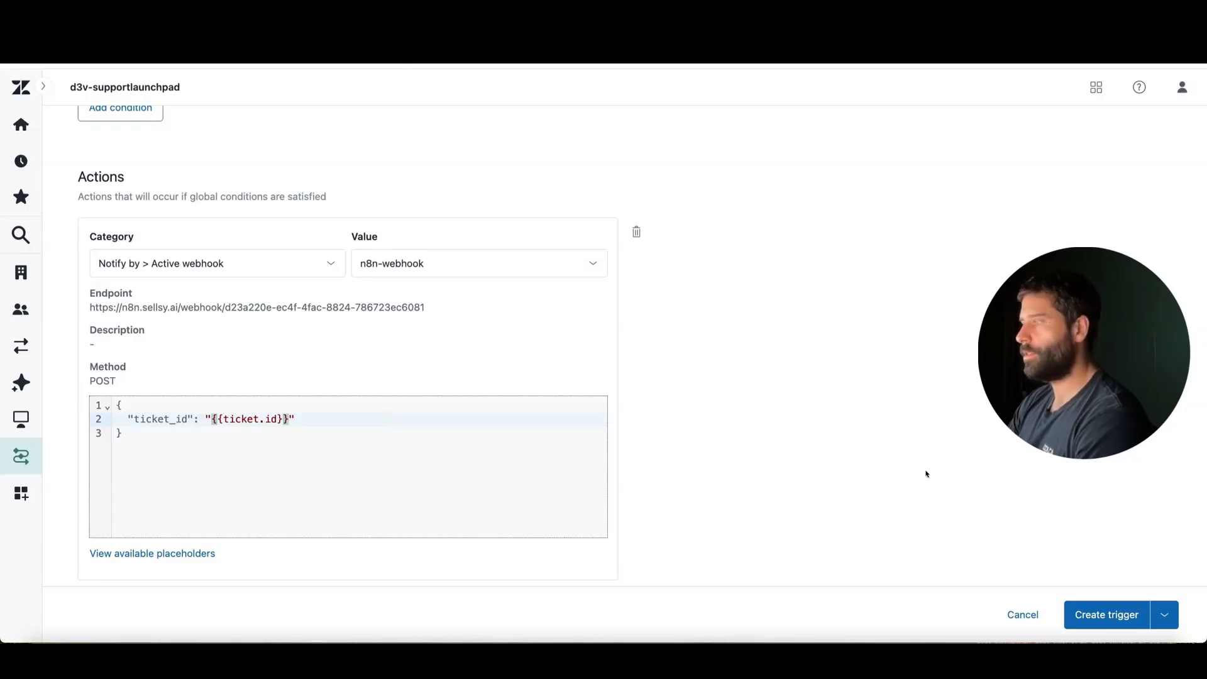
left_click(1108, 616)
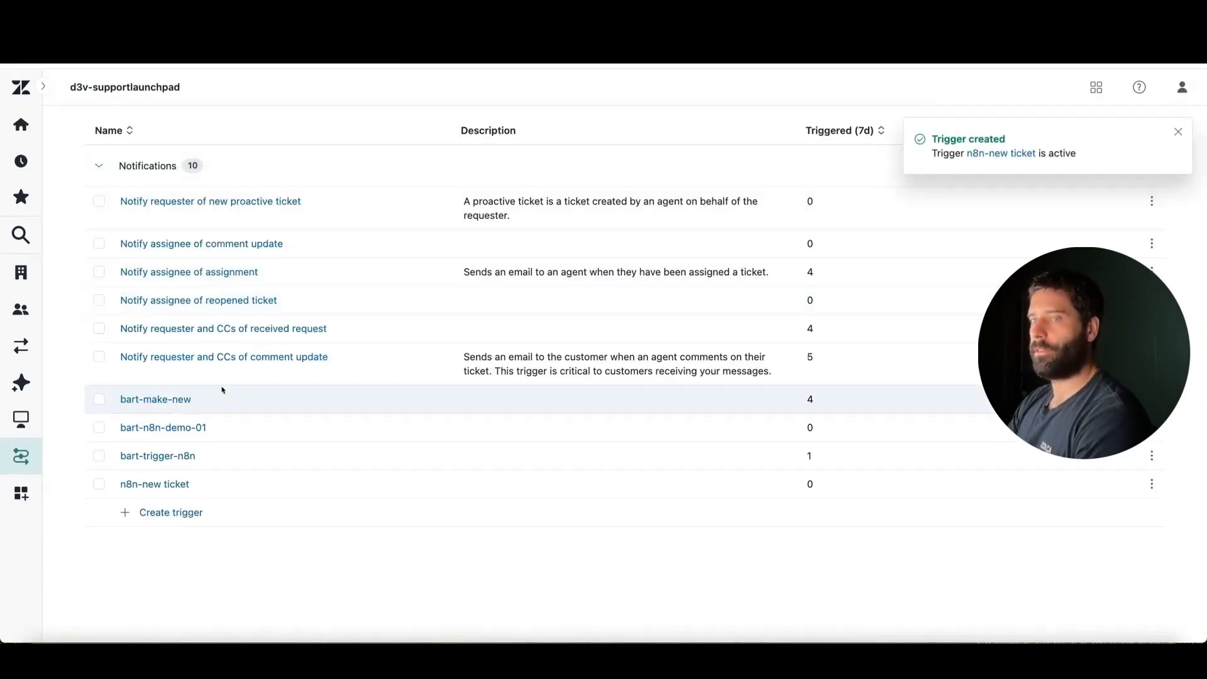
Start another ticket trigger in the Notifications category and name it n8n-update-ticket
left_click(171, 513)
scroll(384, 251, "up", 6)
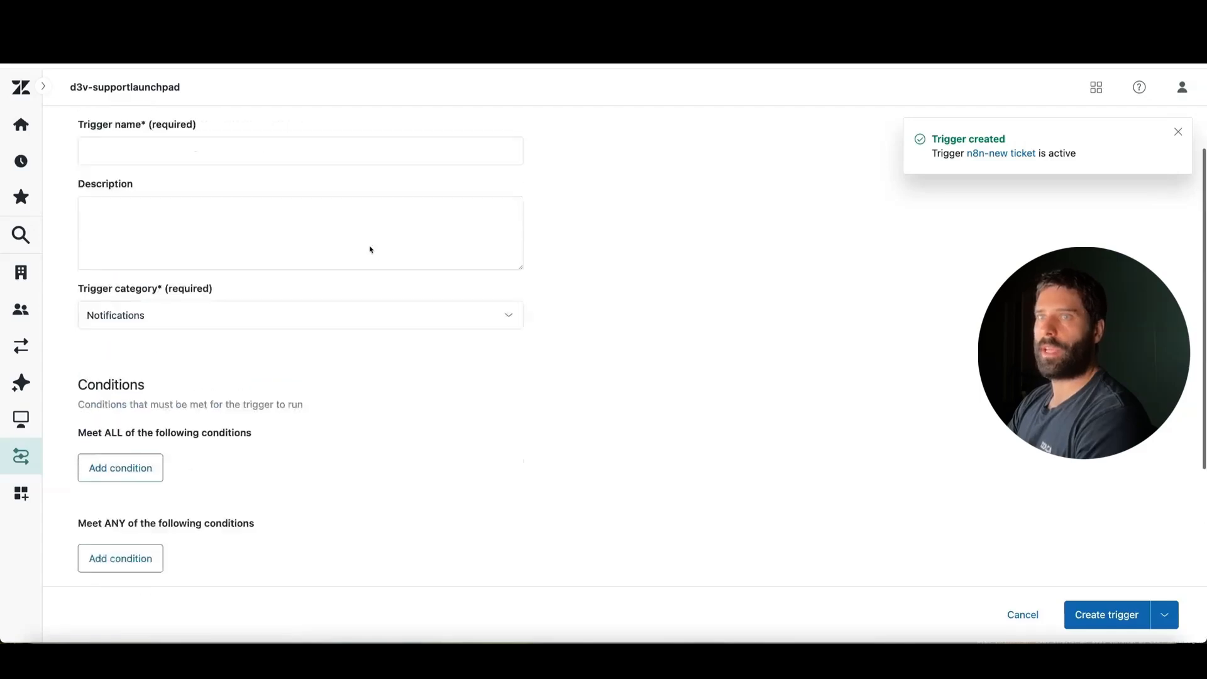
left_click(280, 230)
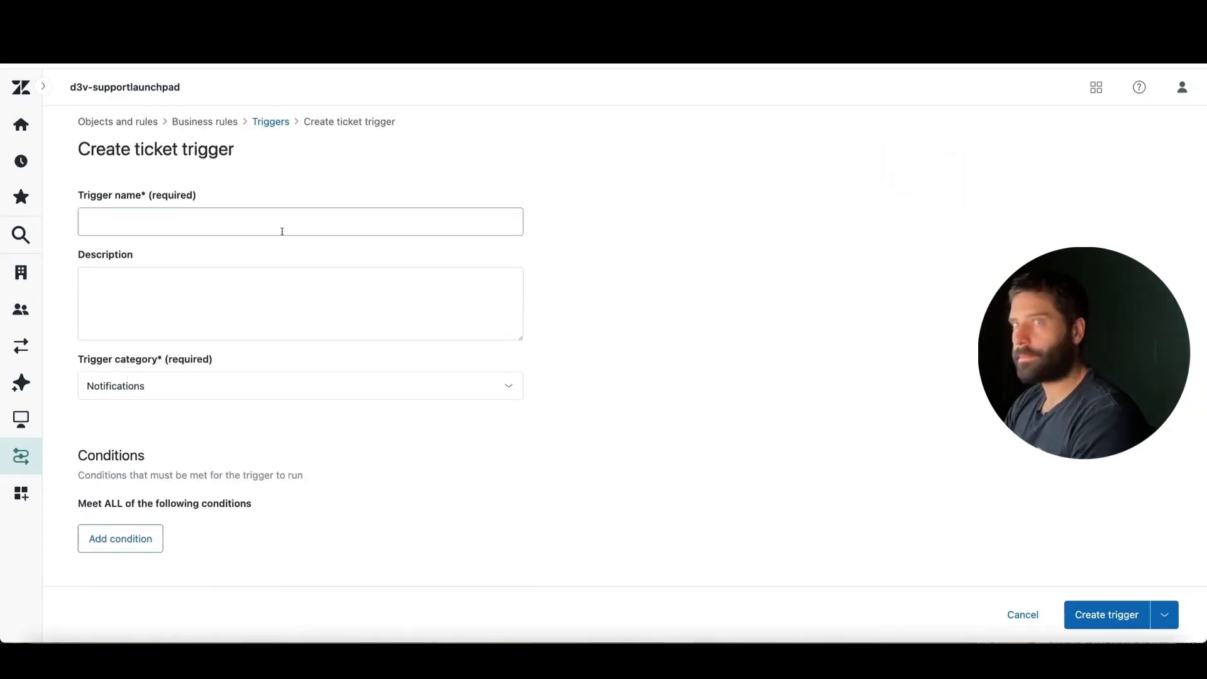
type("n8n-n")
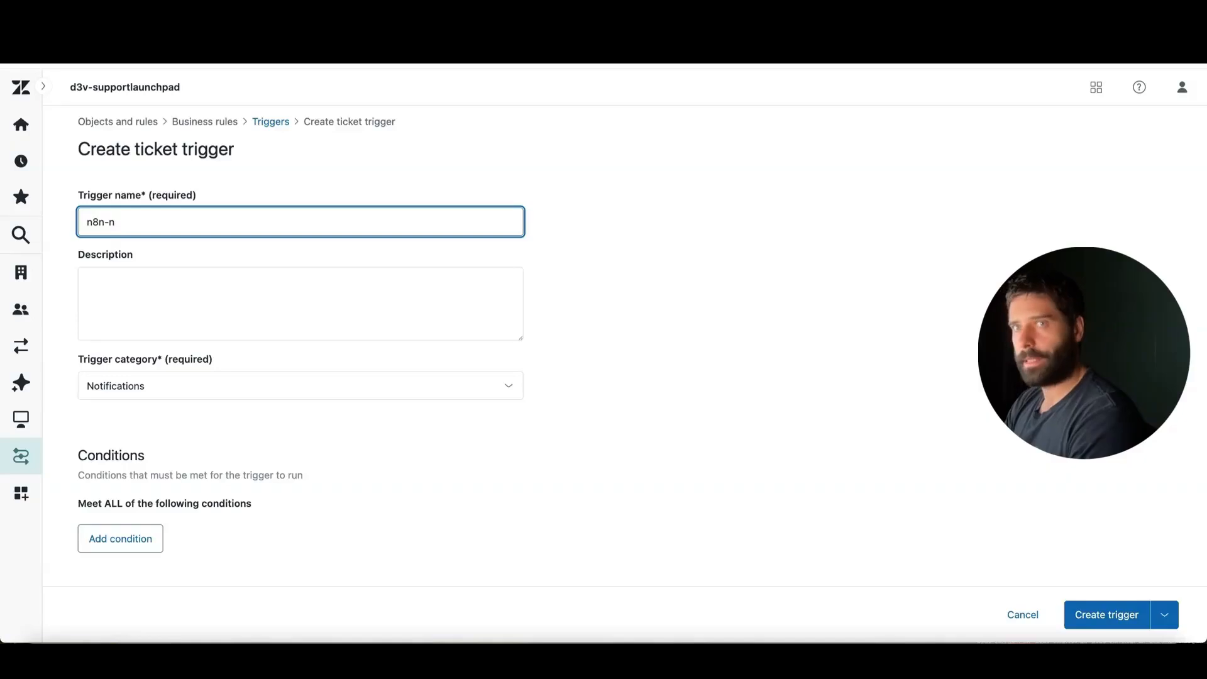
type("pdate-ticket")
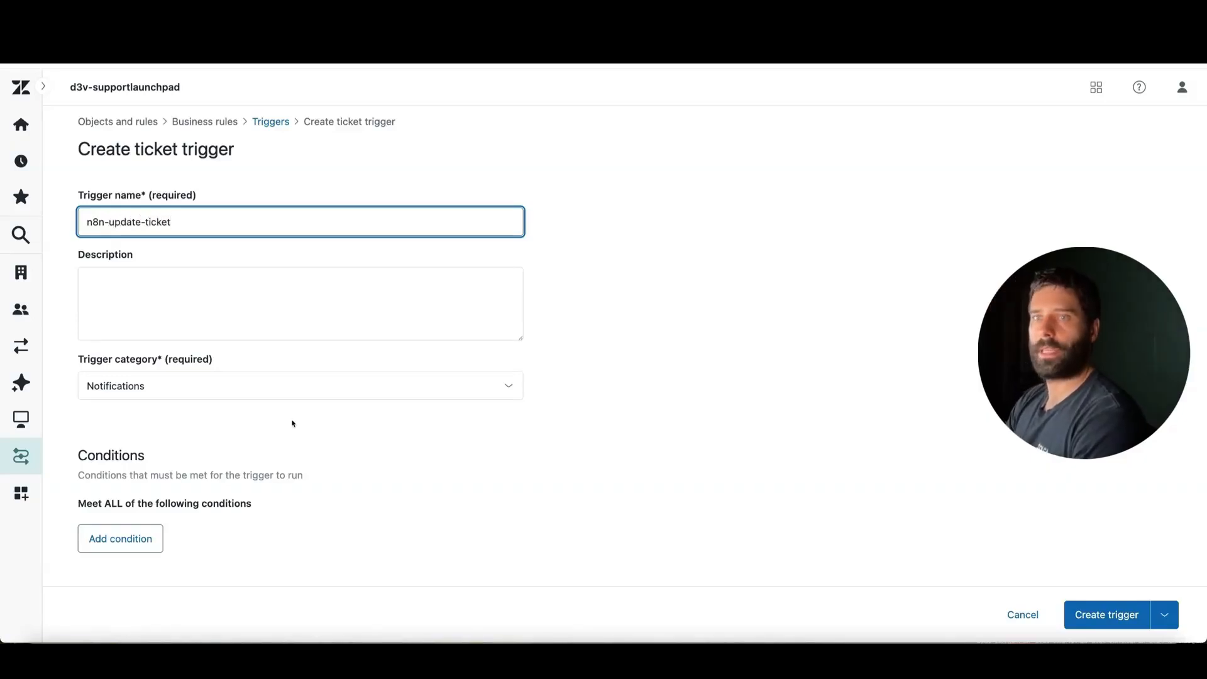
Add a condition under "Meet ALL" requiring Ticket > Ticket Is Updated
scroll(293, 424, "down", 2)
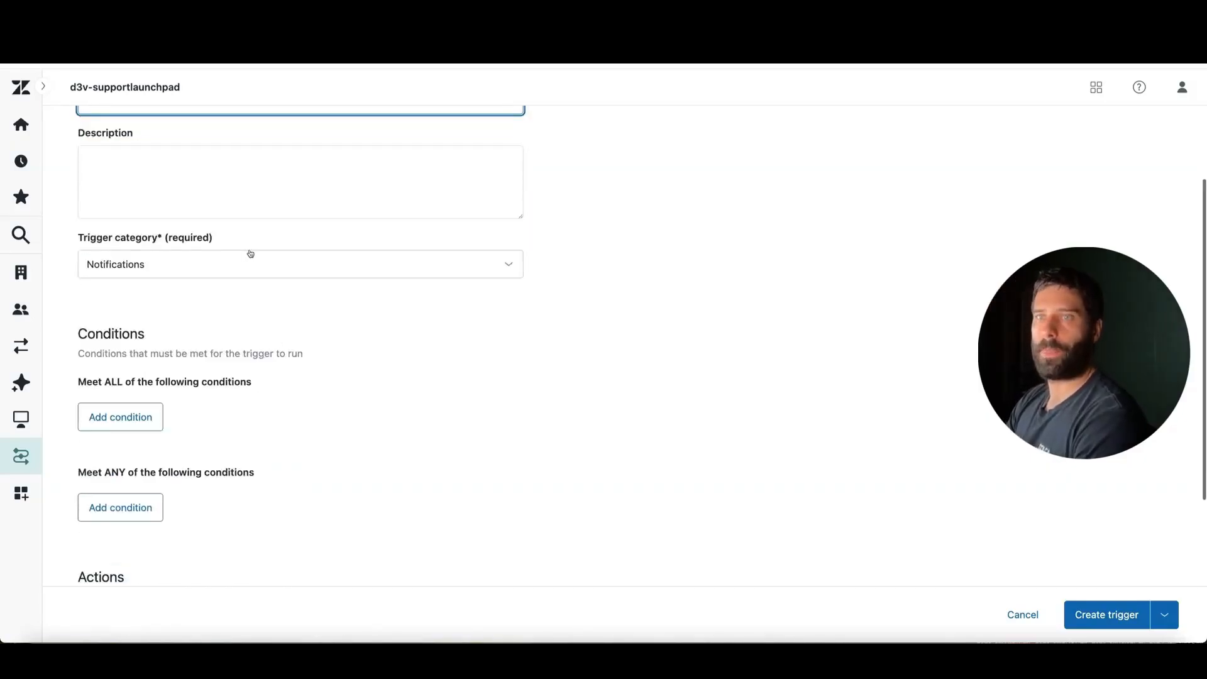
scroll(232, 262, "down", 2)
left_click(143, 293)
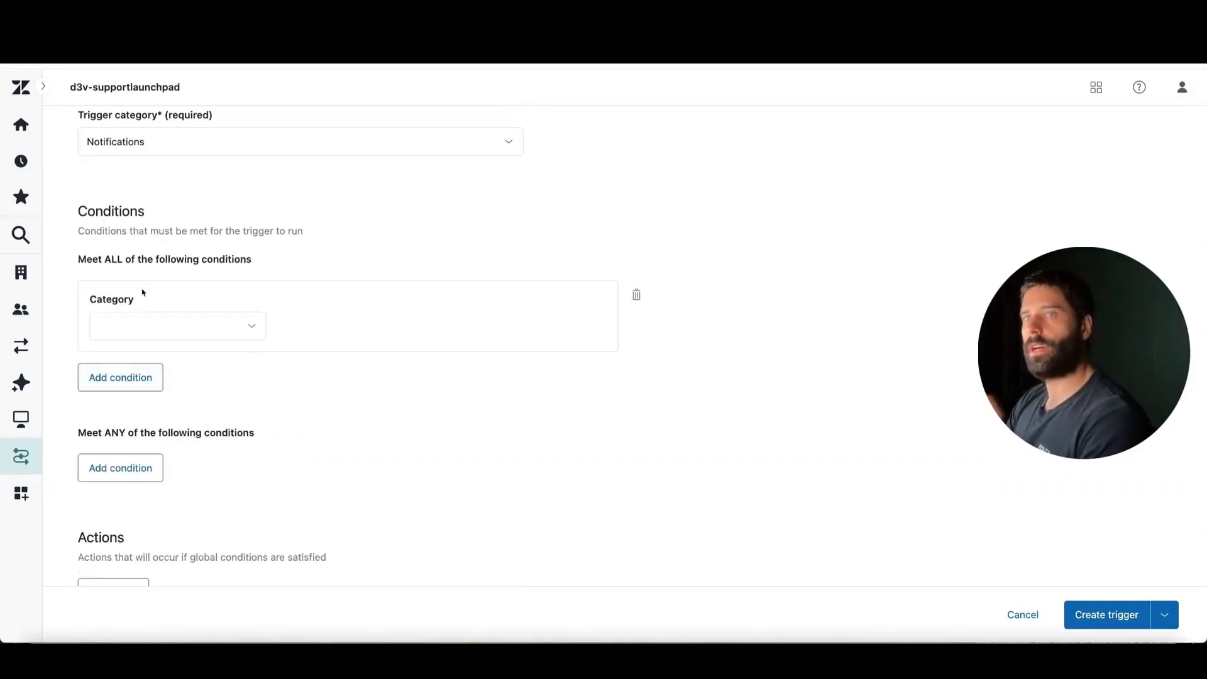
left_click(138, 328)
left_click(156, 396)
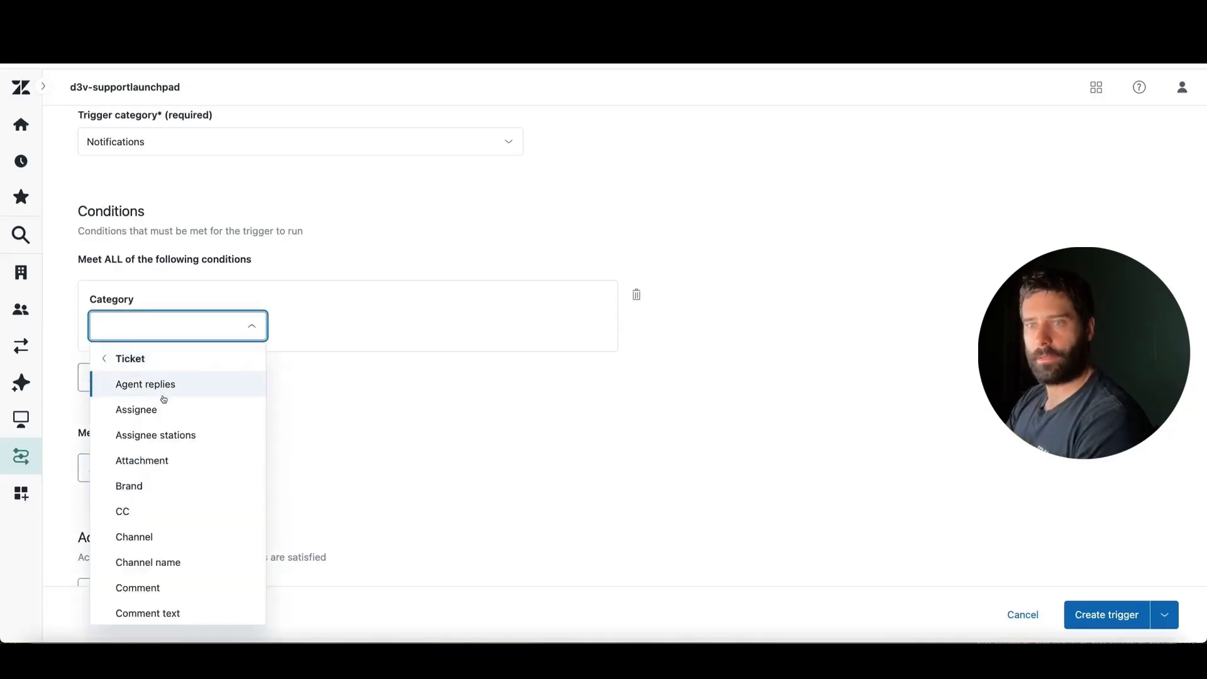
left_click(126, 358)
scroll(176, 477, "down", 1)
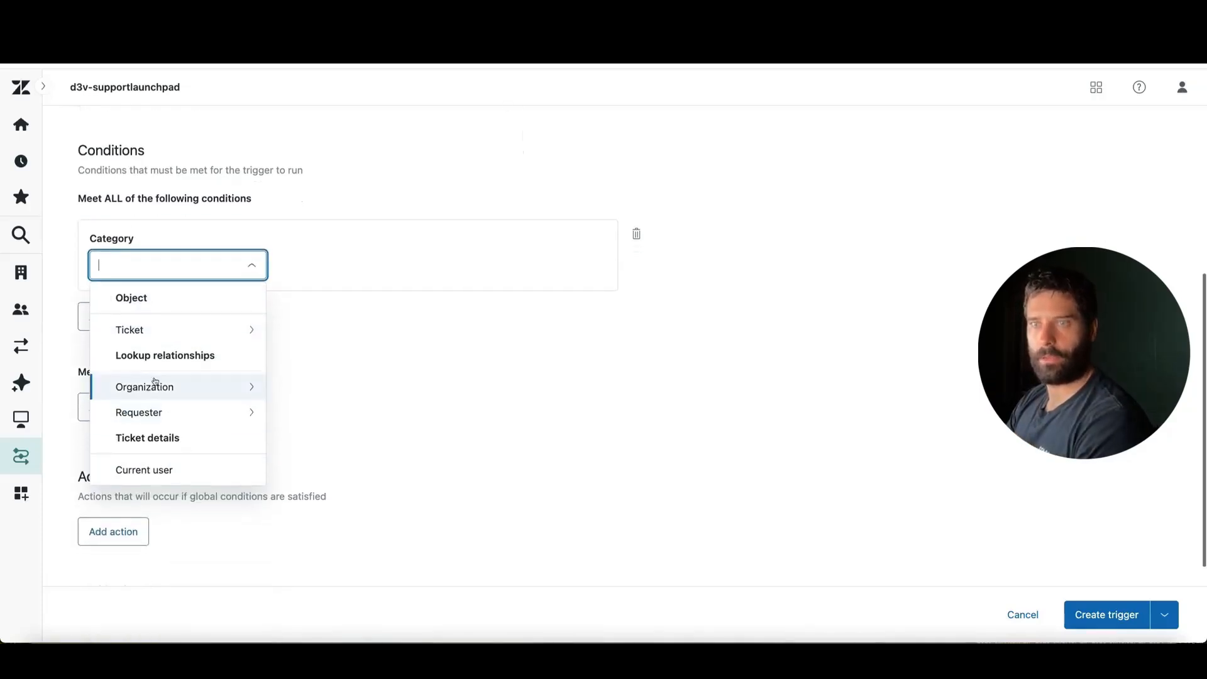
type("t > Tick")
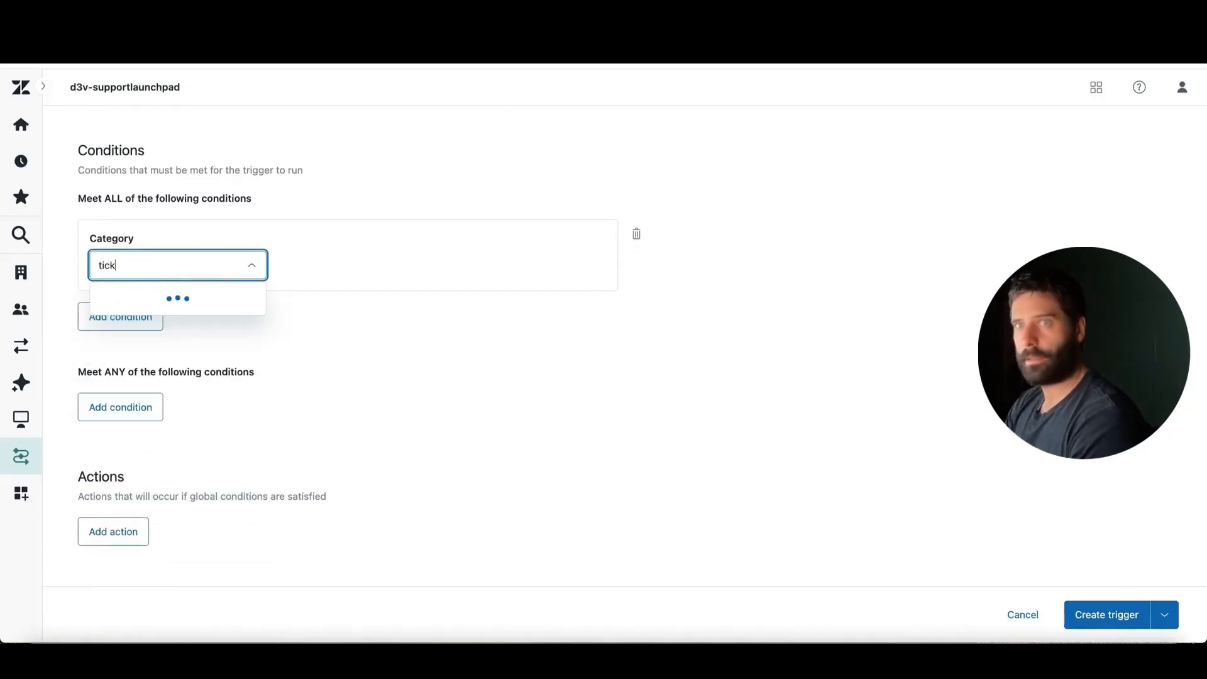
type("et")
left_click(183, 296)
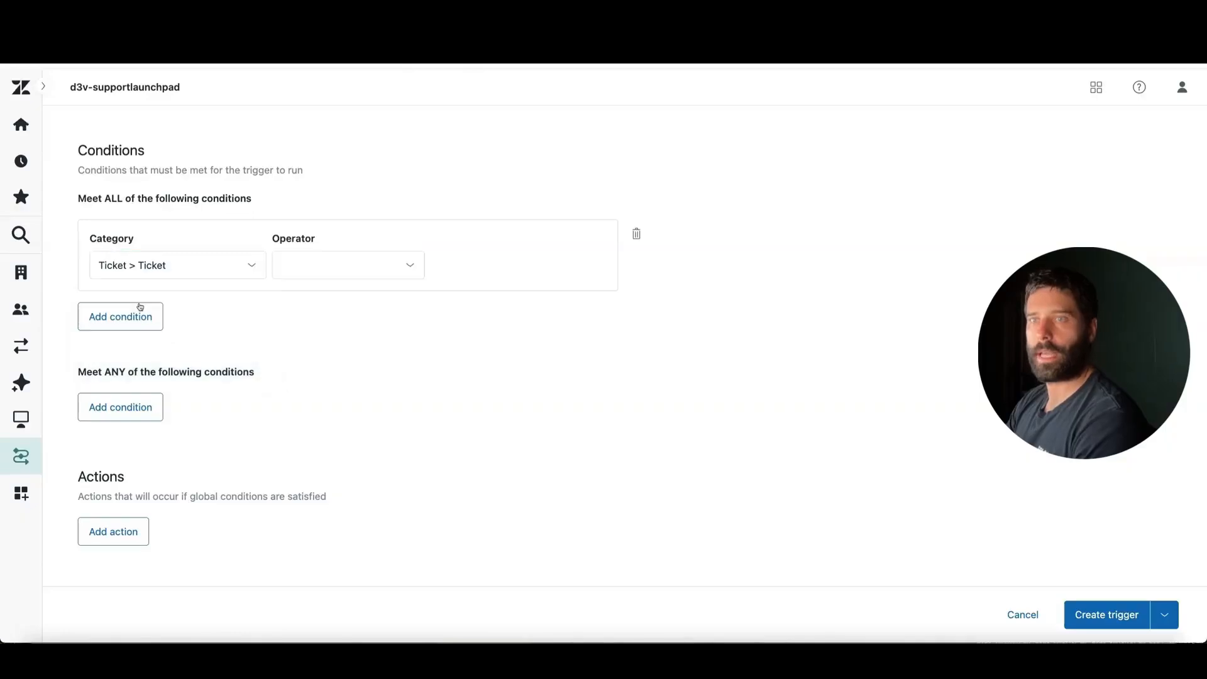
left_click(299, 269)
left_click(338, 301)
left_click(479, 269)
left_click(577, 326)
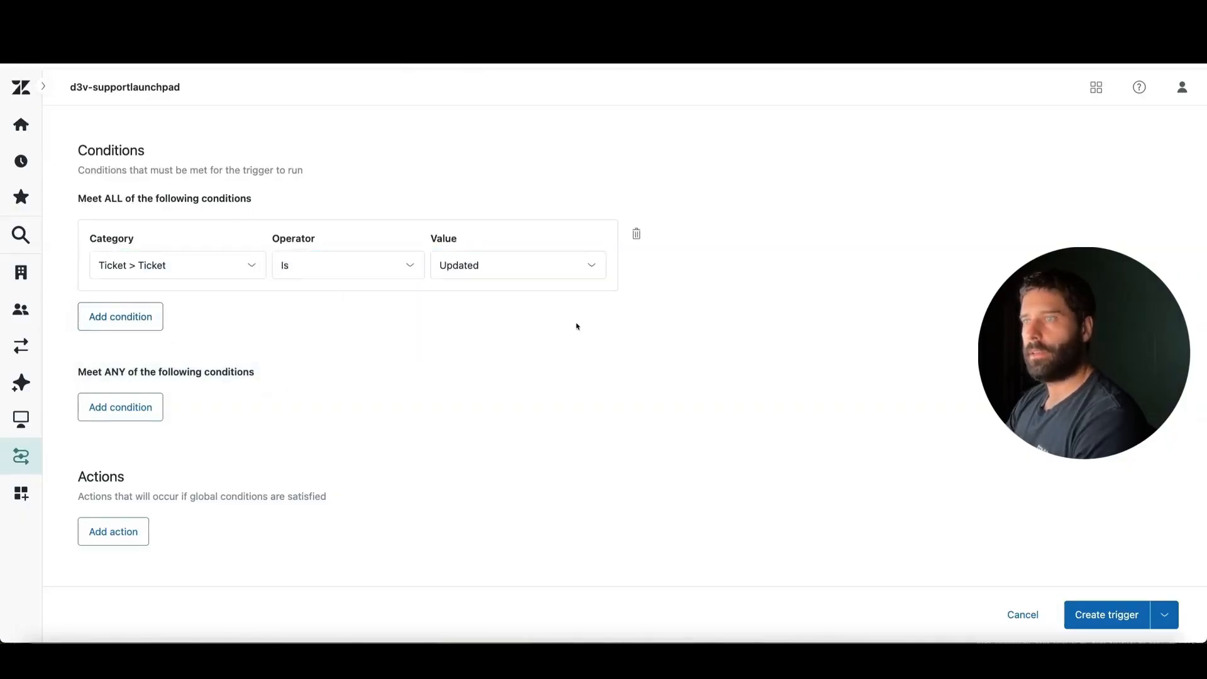
Add a second "Meet ALL" condition requiring Ticket details > Current user Is (end-user)
left_click(139, 308)
left_click(168, 348)
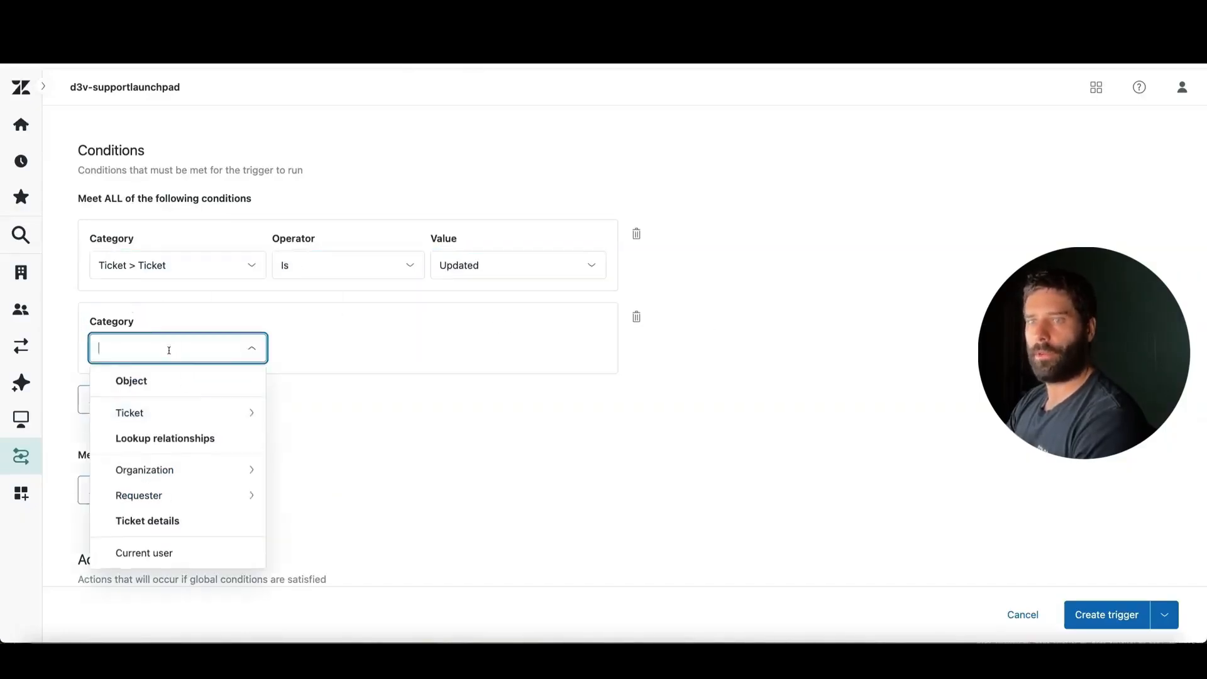
scroll(167, 364, "down", 2)
left_click(167, 456)
scroll(388, 332, "up", 1)
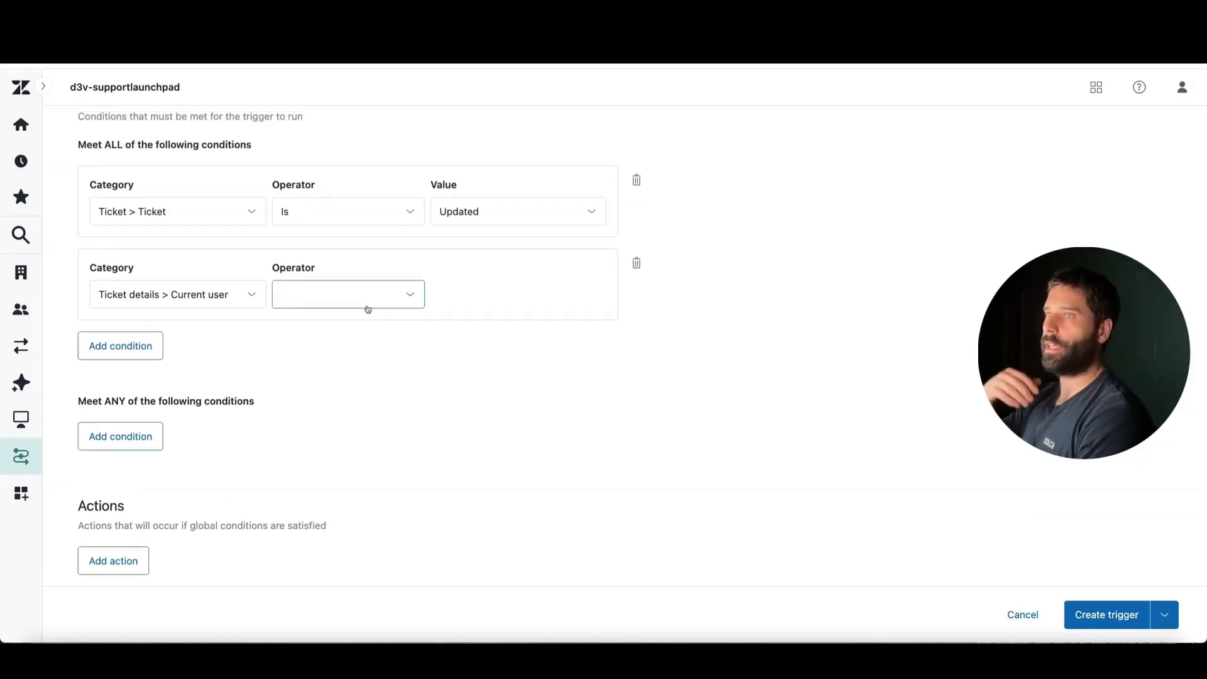
left_click(367, 308)
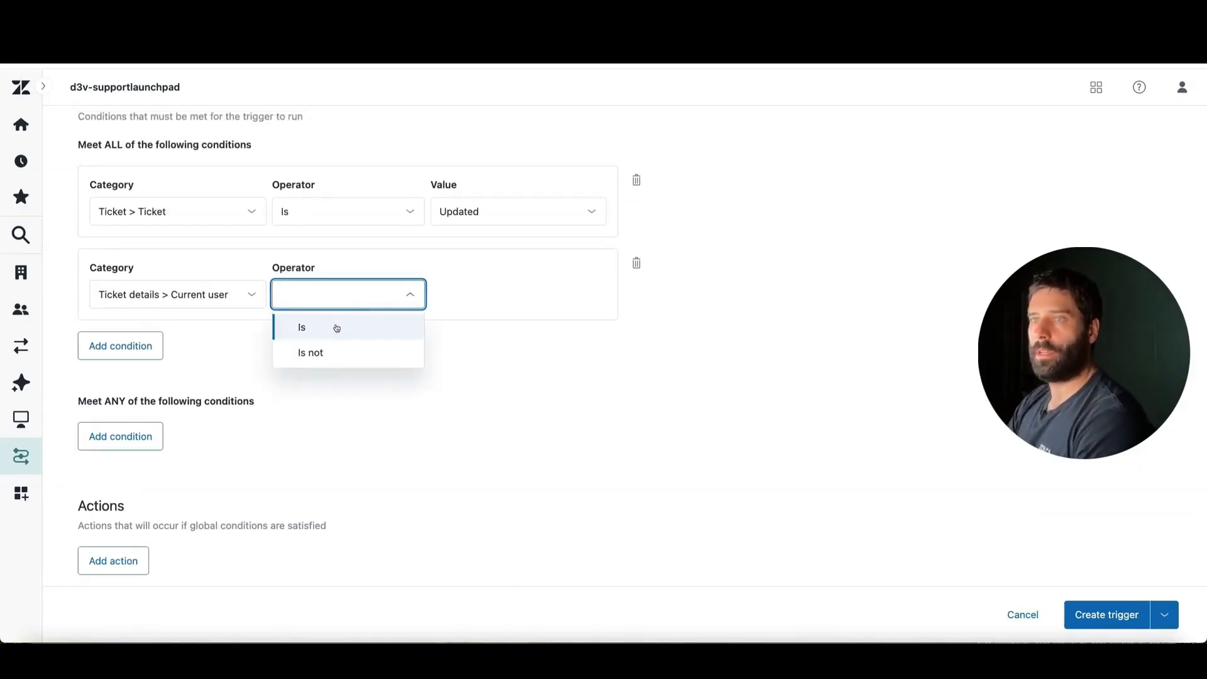
left_click(304, 326)
left_click(448, 308)
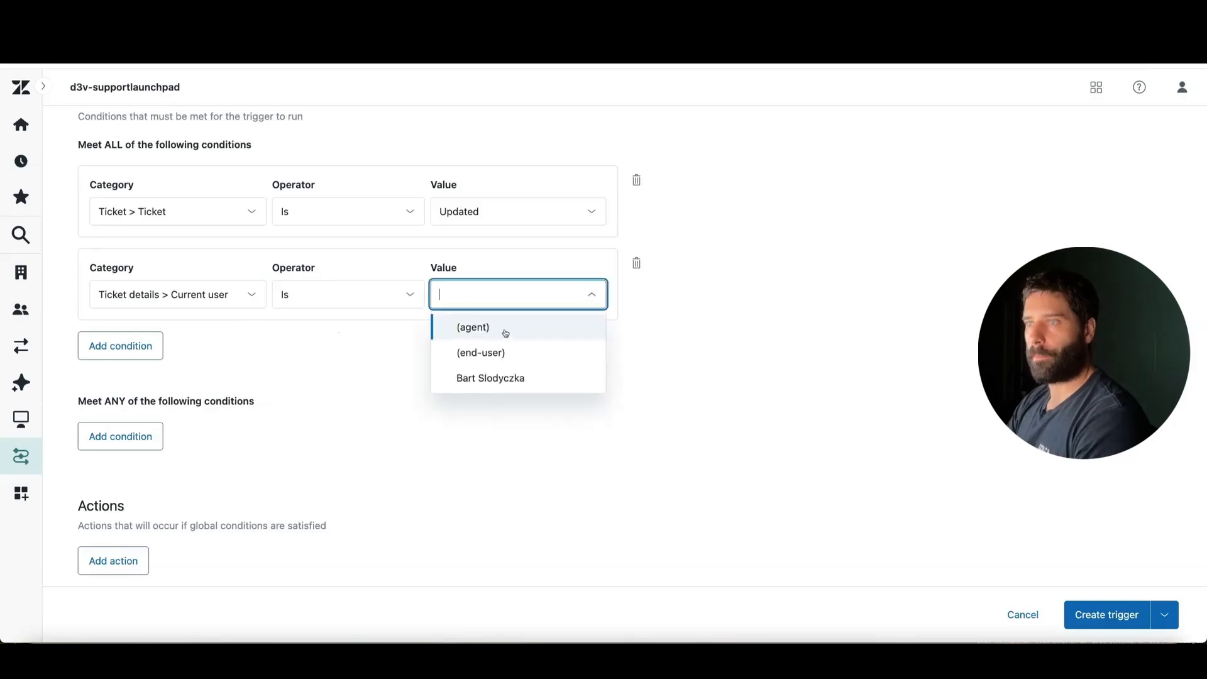
left_click(536, 359)
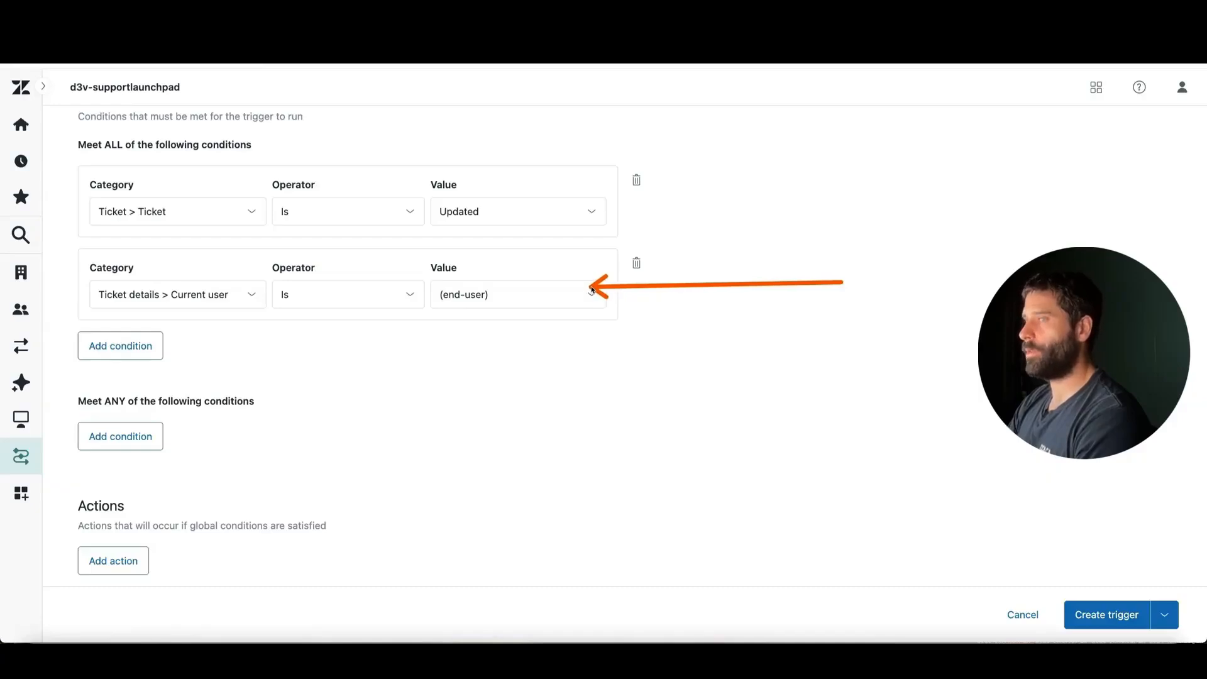
Add a Notify by > Active webhook action to the update trigger, using n8n-webhook
scroll(396, 412, "down", 3)
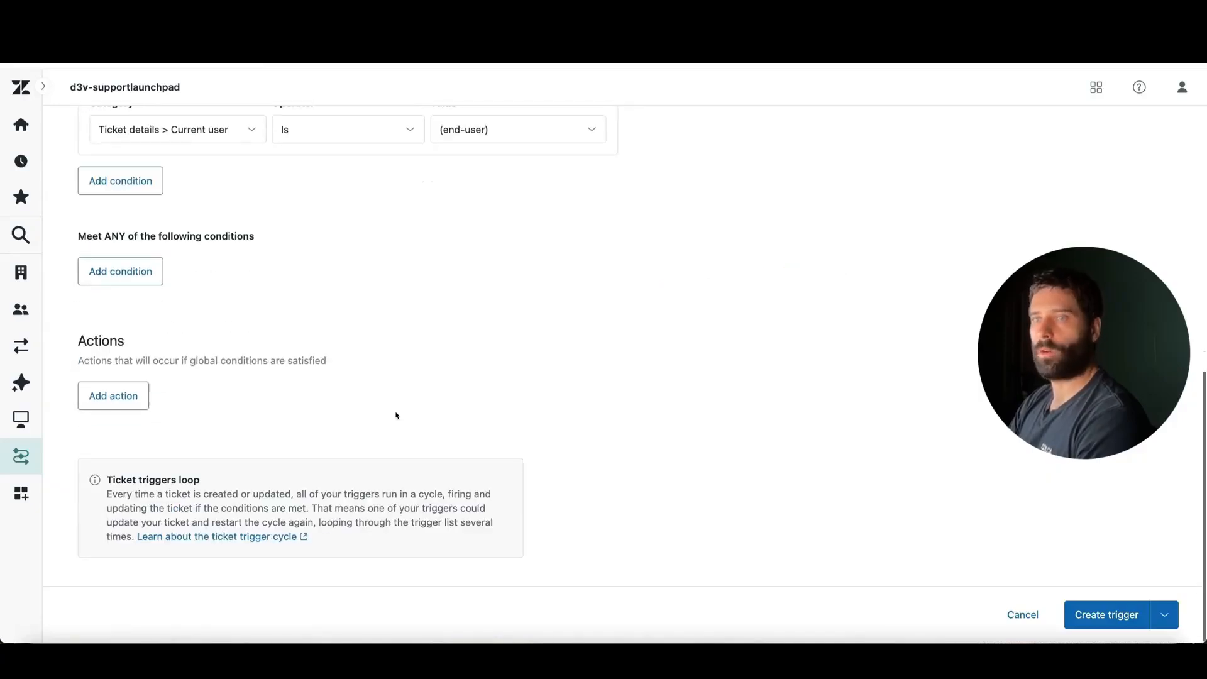
left_click(116, 393)
scroll(266, 443, "down", 2)
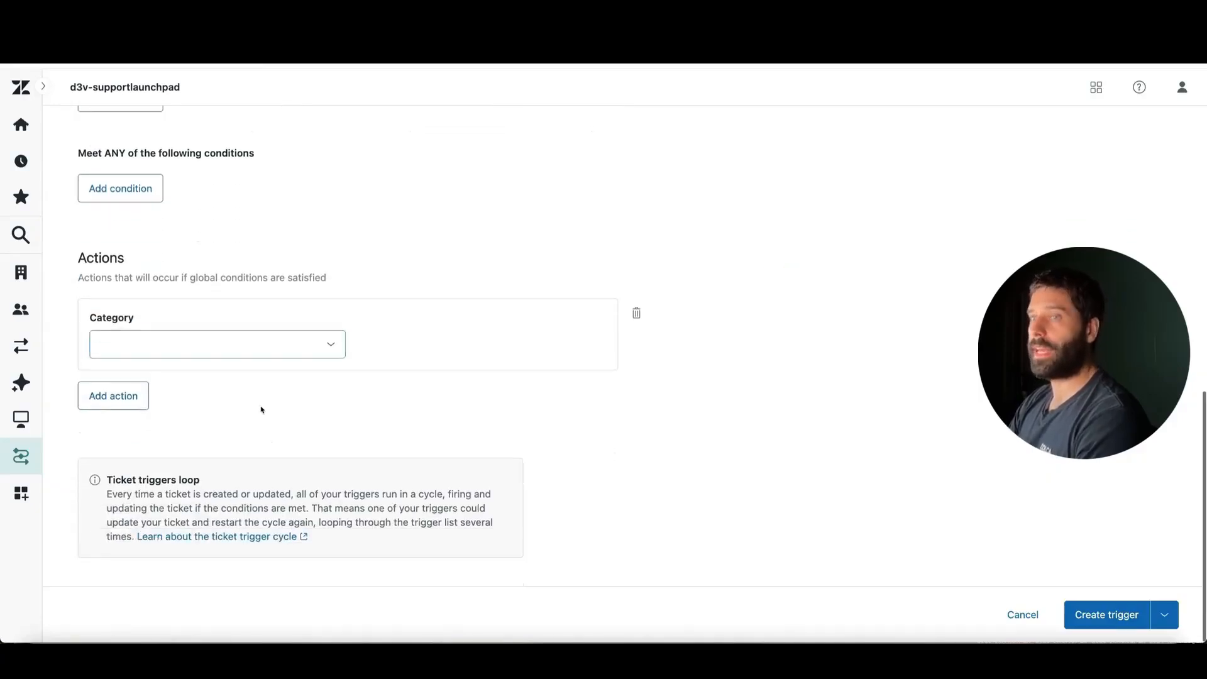
left_click(233, 357)
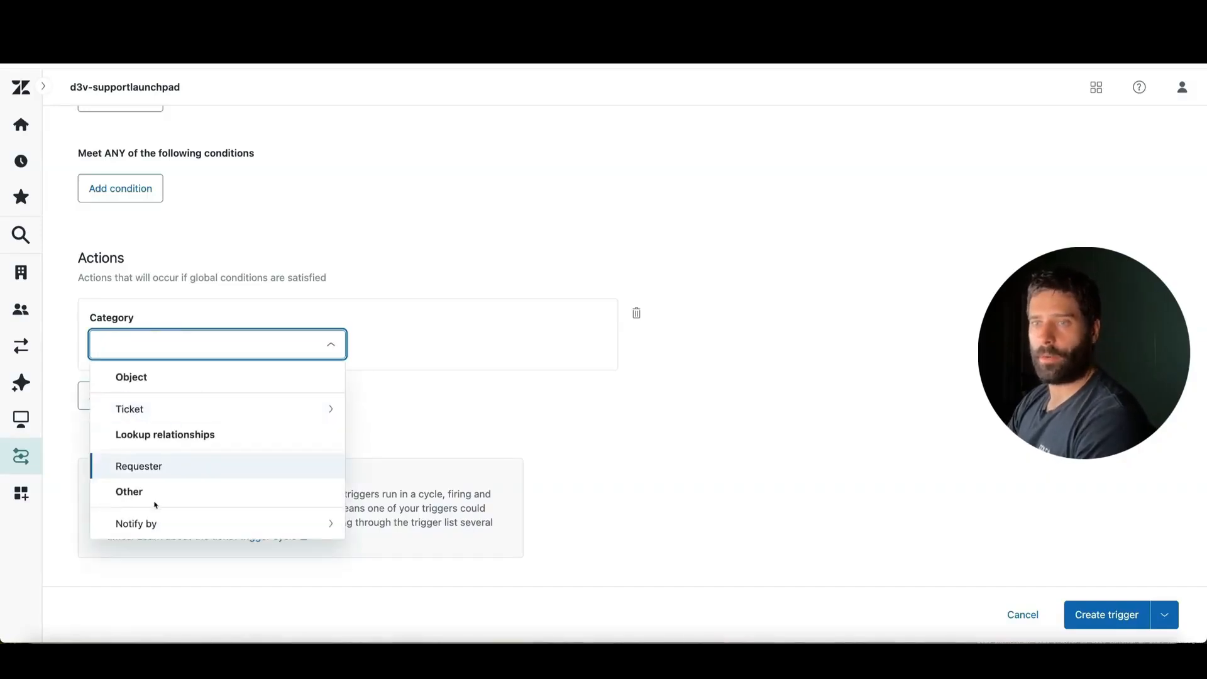
left_click(188, 524)
left_click(188, 413)
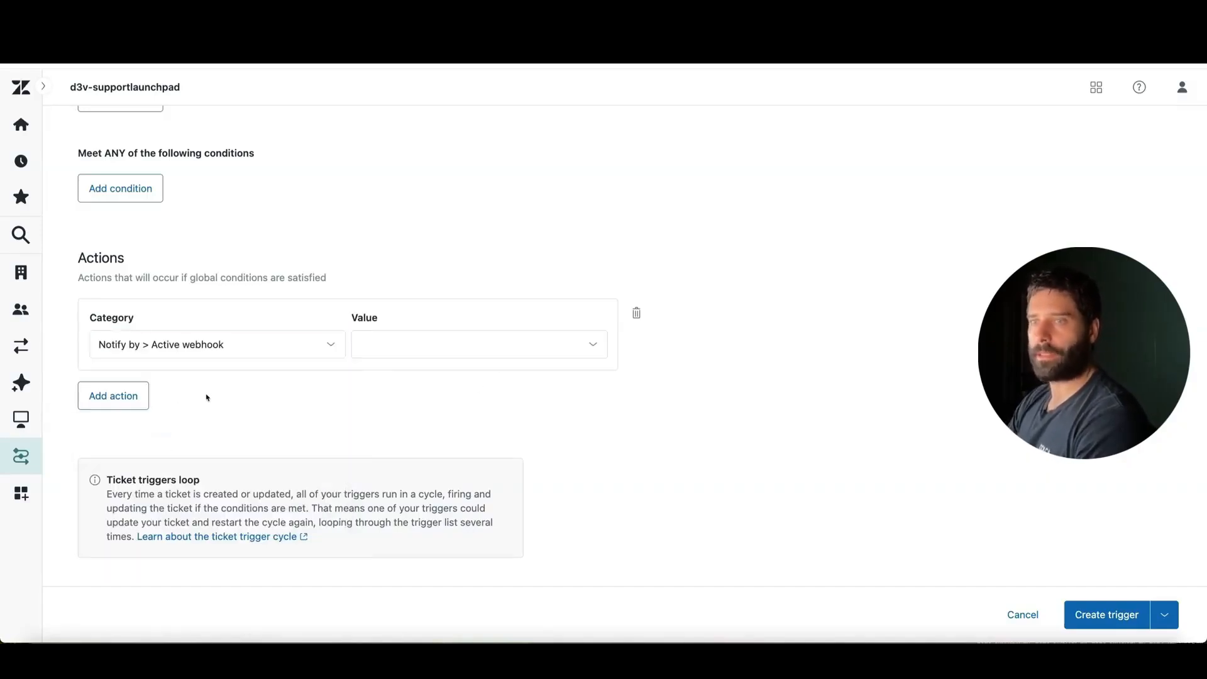
left_click(471, 349)
left_click(464, 375)
Write a "ticket_id" key with an empty quoted value in the webhook action's JSON body
scroll(281, 423, "down", 3)
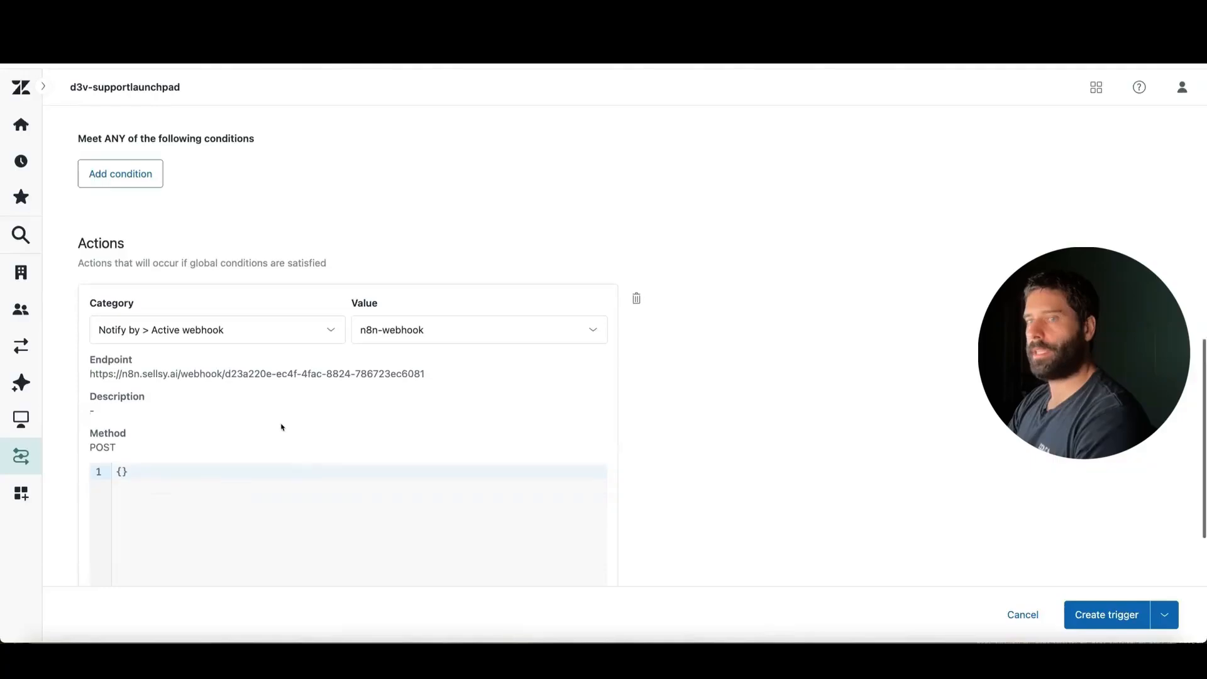
left_click(118, 340)
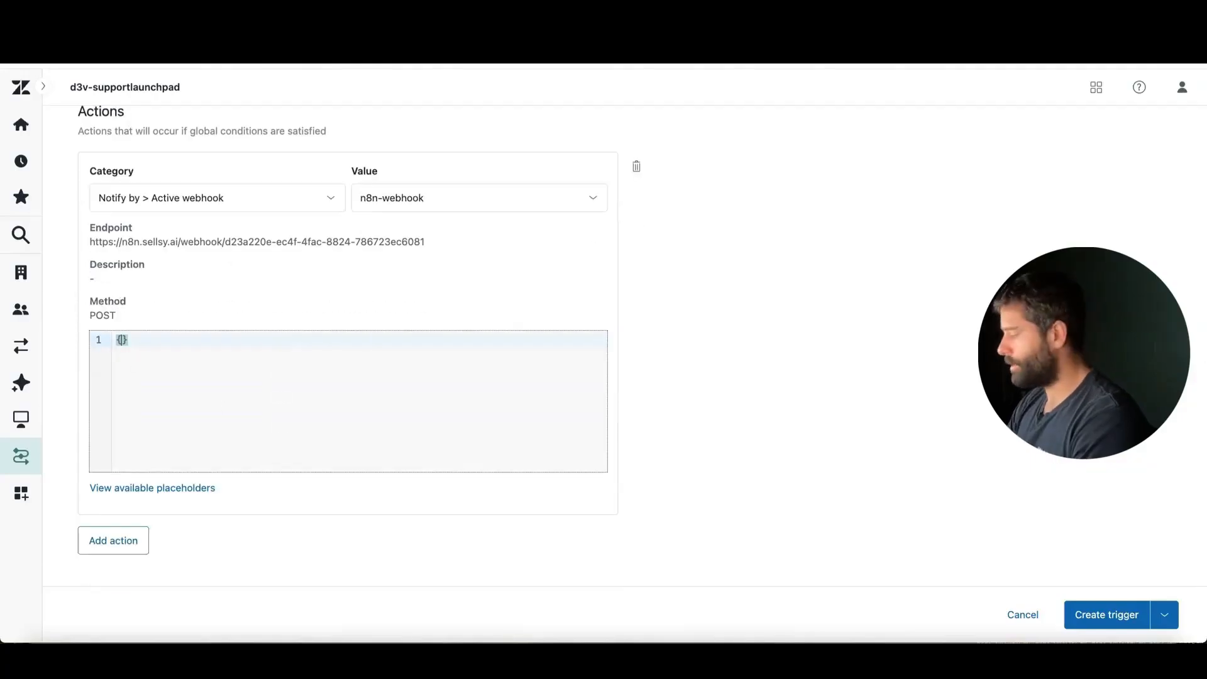
key("Return")
type("\"")
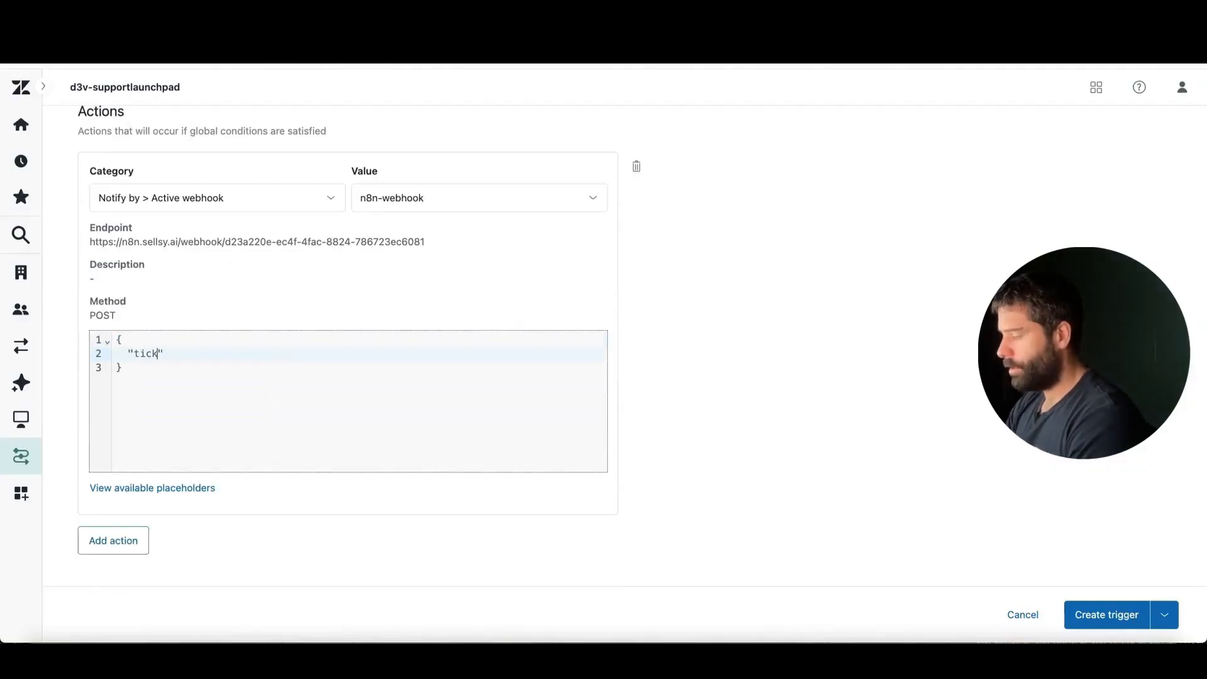
type("ticket")
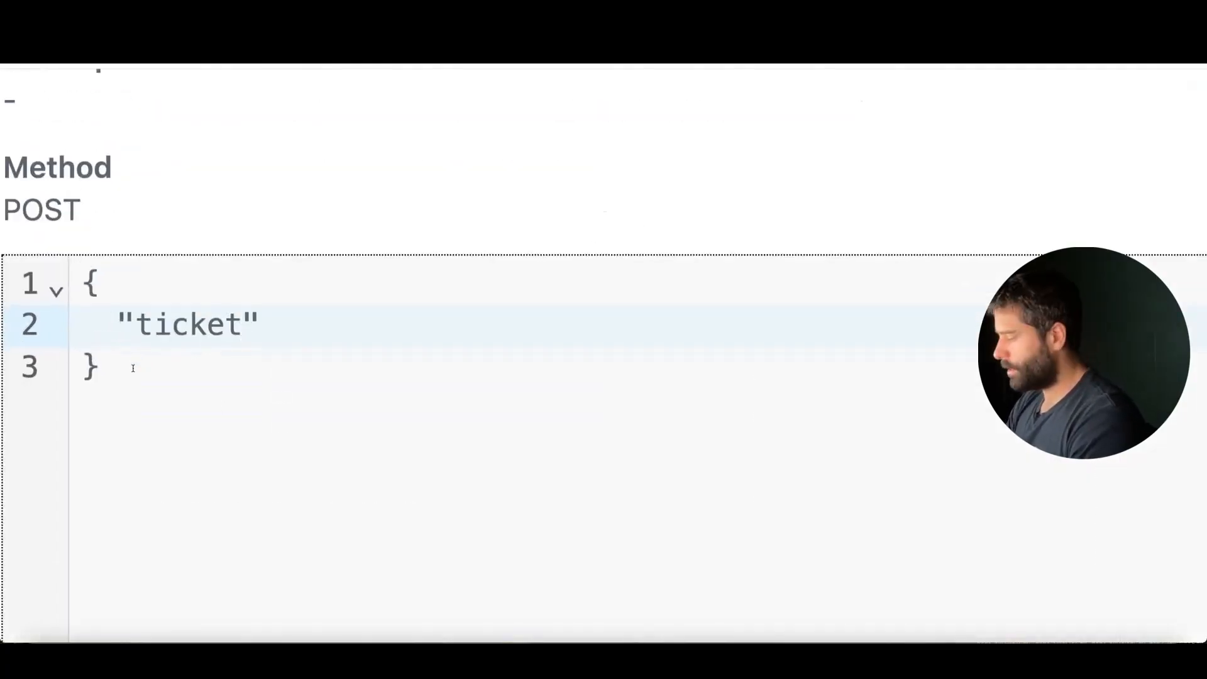
type("_id\"")
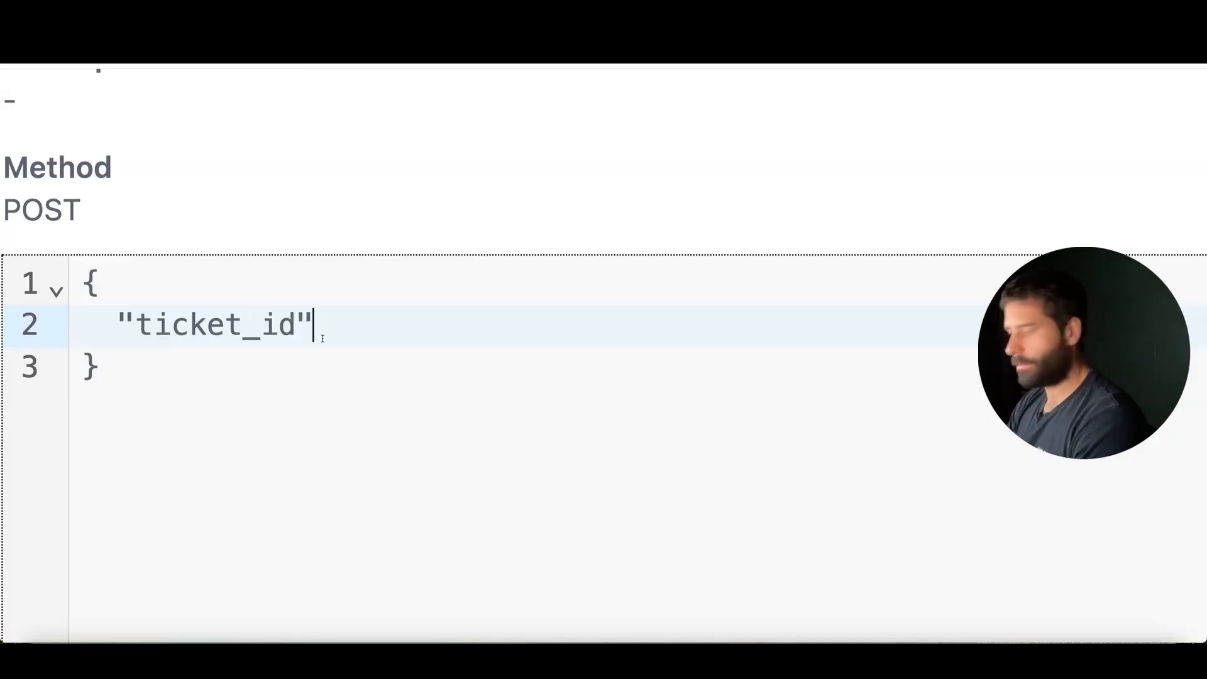
type(": \"")
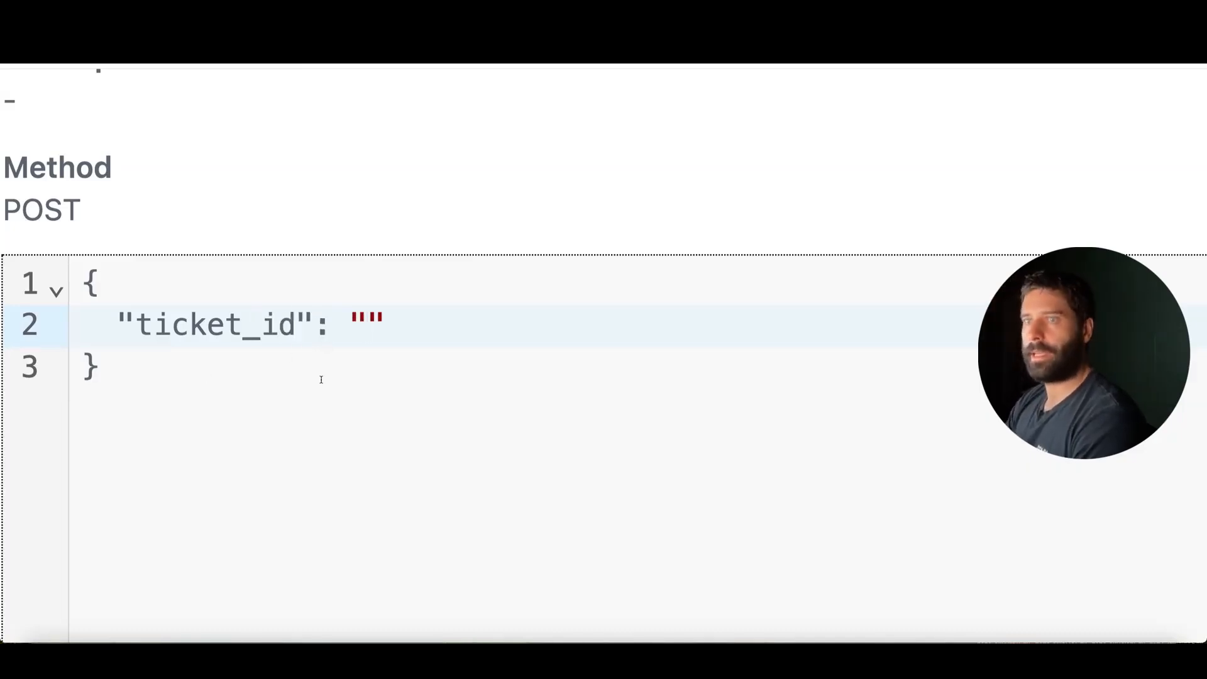
Copy the {{ticket.id}} placeholder from the available placeholders and place it between the quotes of the "ticket_id" value, without a trailing space
scroll(321, 378, "down", 1)
left_click(154, 458)
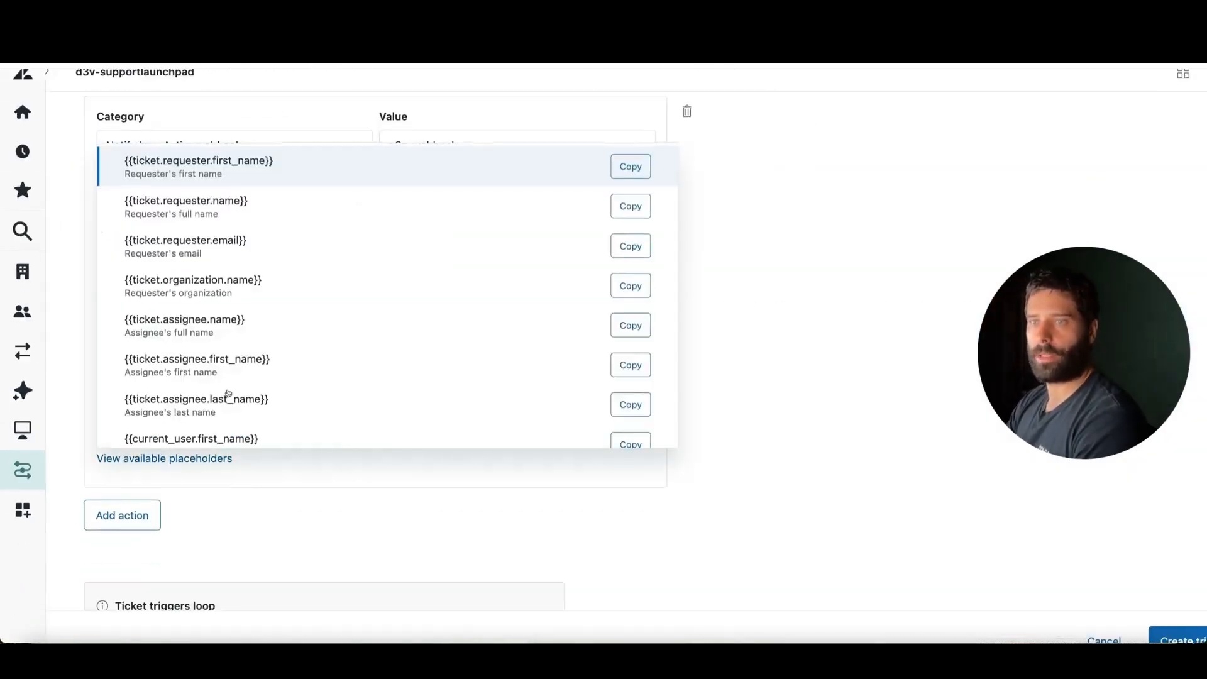
scroll(228, 394, "down", 5)
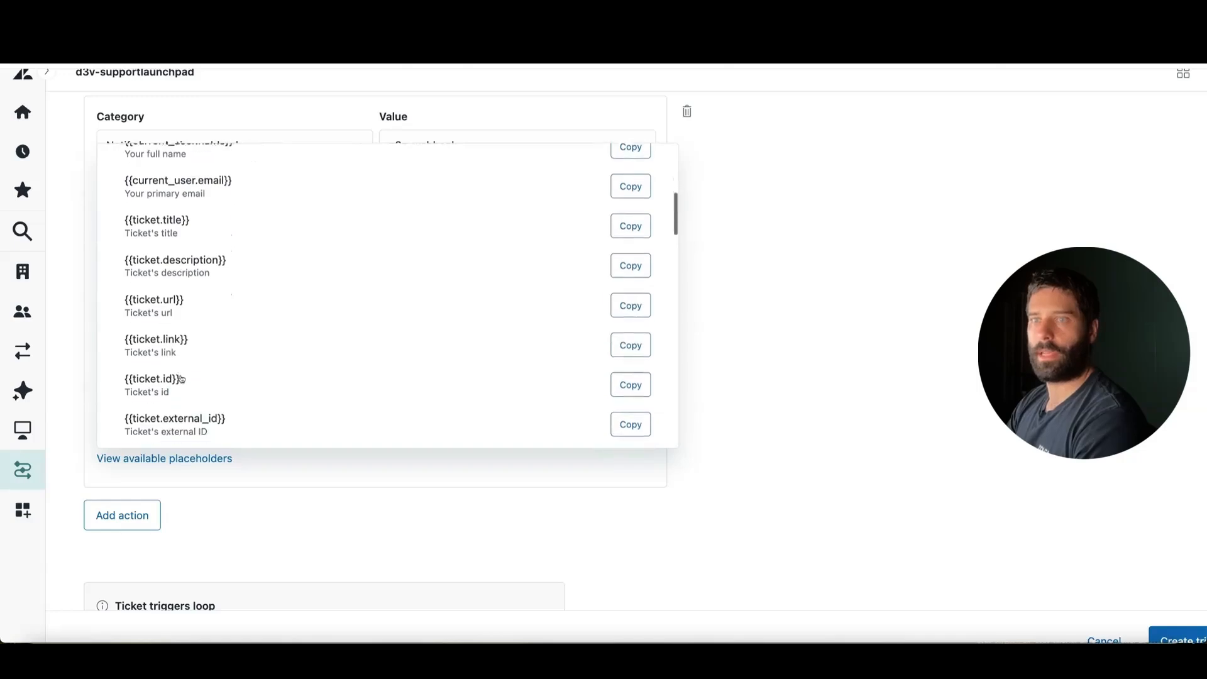
left_click(630, 364)
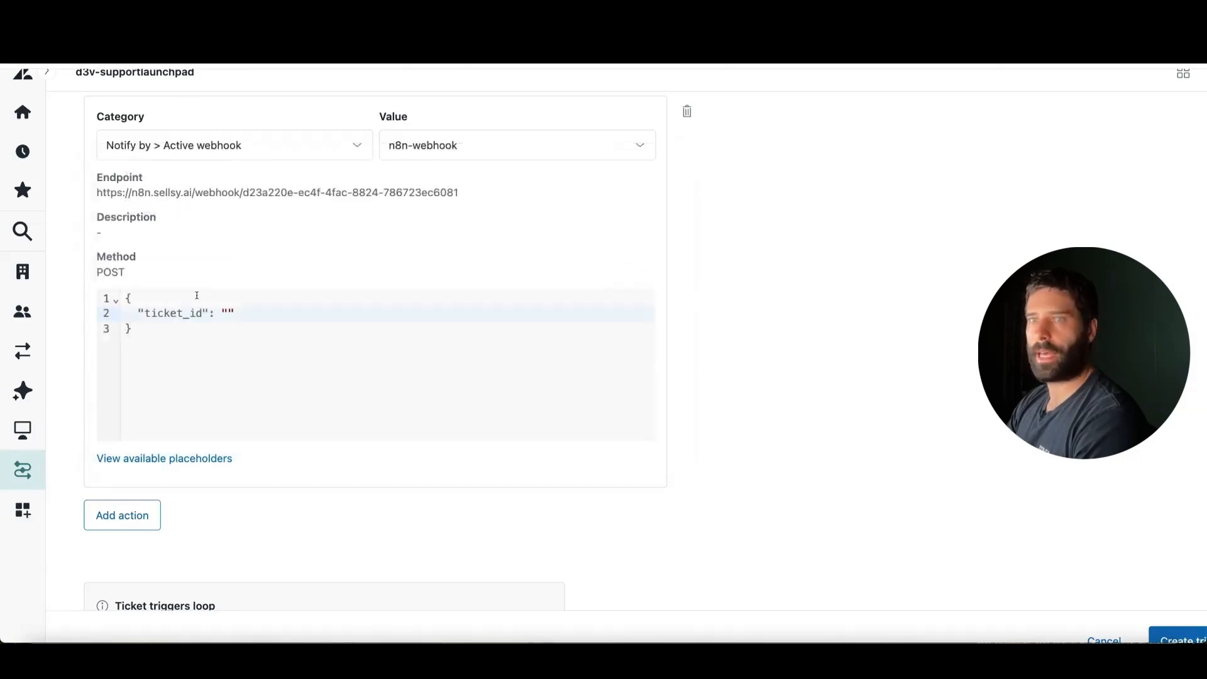
left_click(227, 313)
type("{{ticket.id}}")
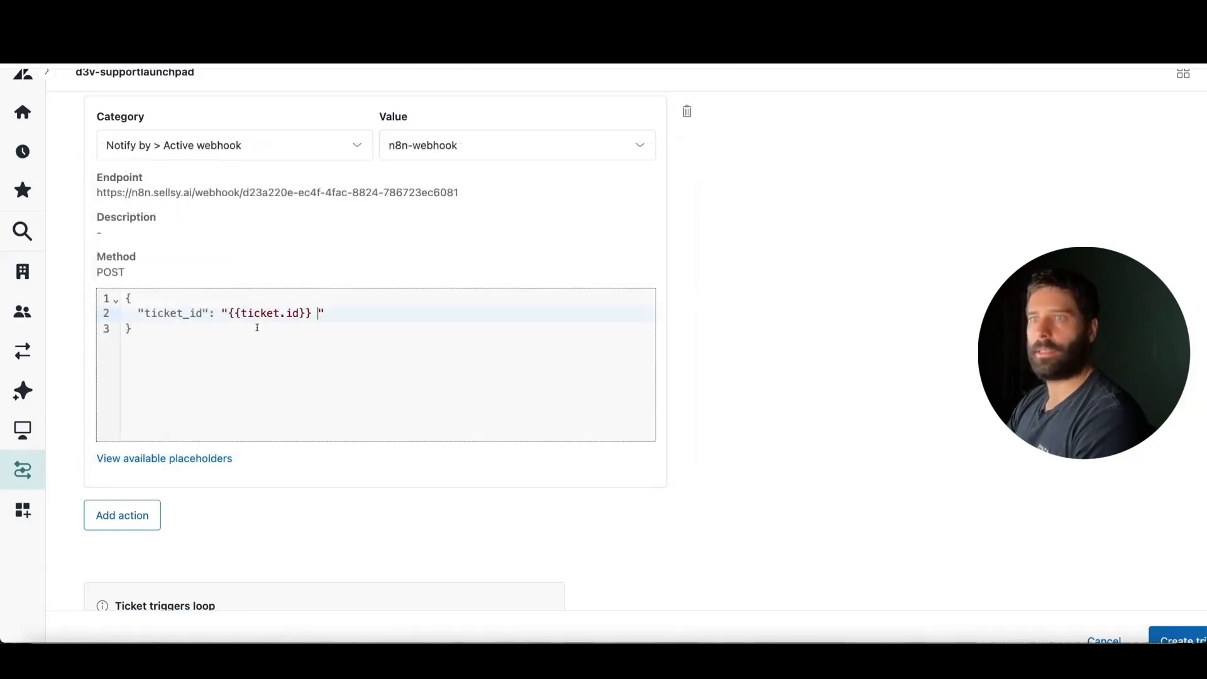
left_click(134, 325)
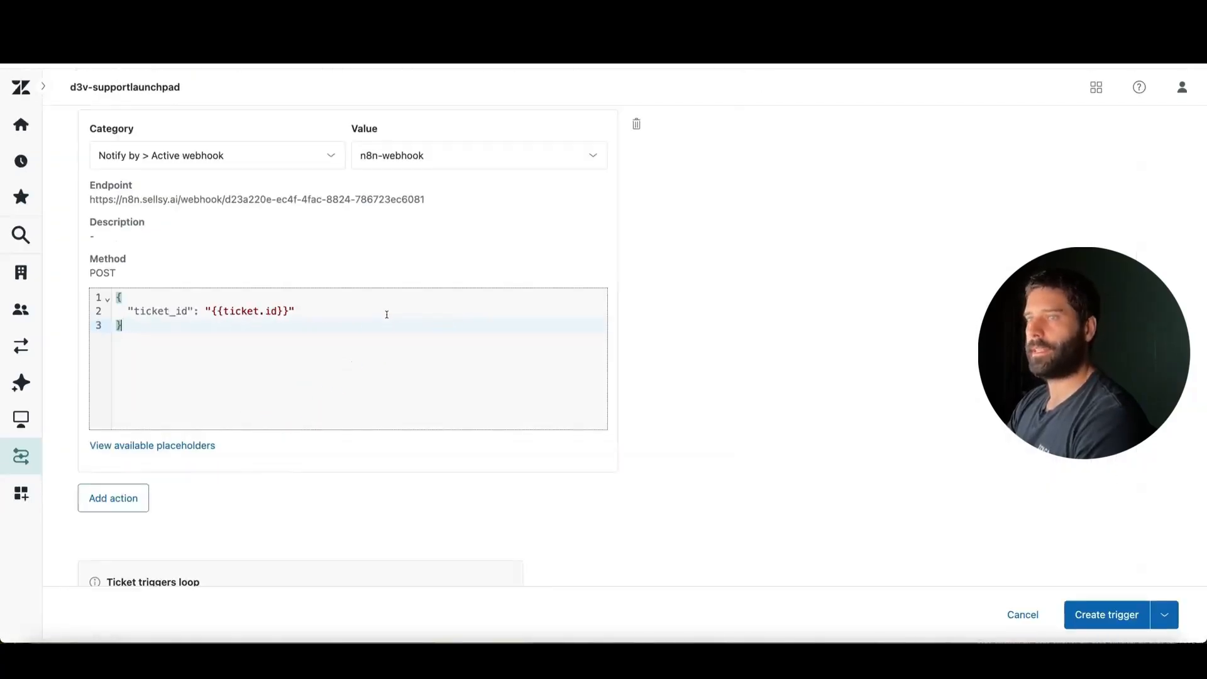
Create the n8n-update-ticket trigger and expand the Notifications category in the trigger list
left_click(1116, 615)
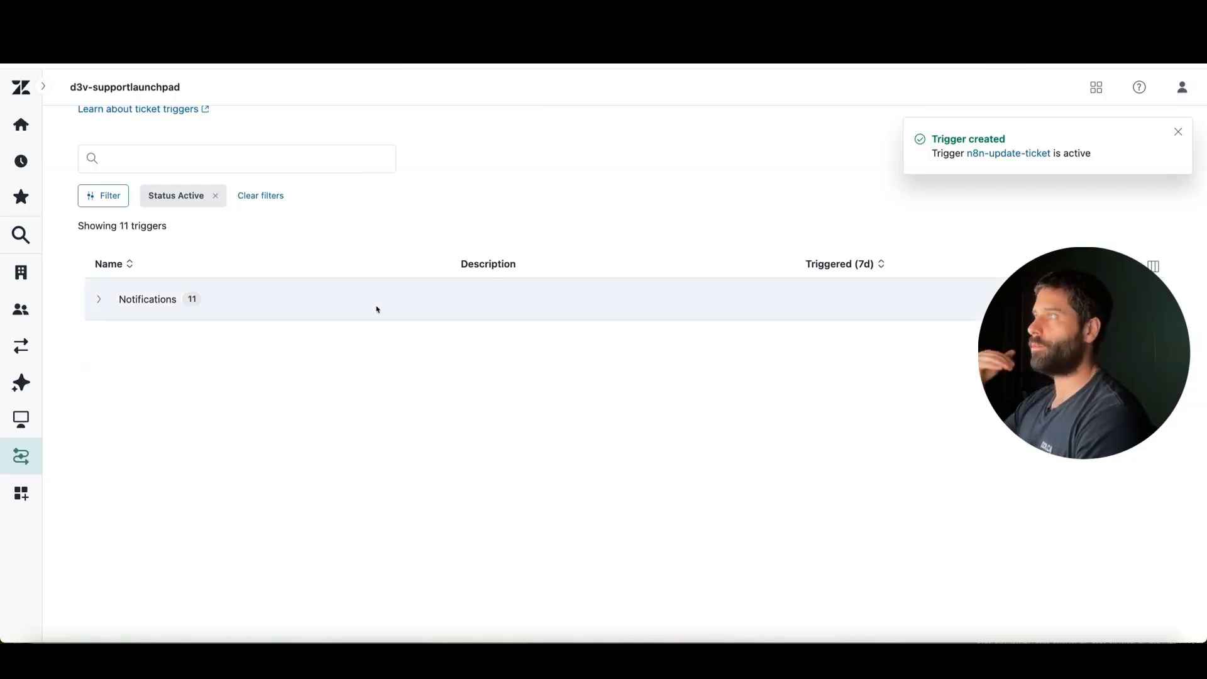
left_click(100, 299)
scroll(228, 385, "down", 3)
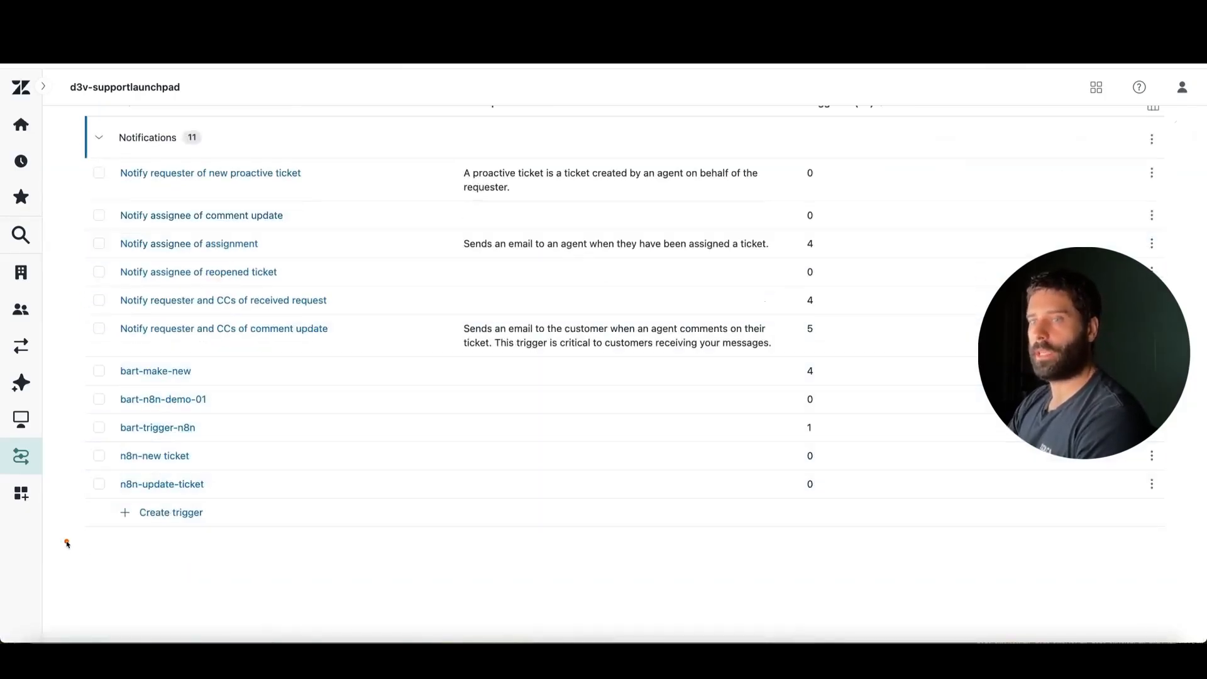
Start another ticket trigger in the Notifications category and name it n8n-solved
left_click(146, 511)
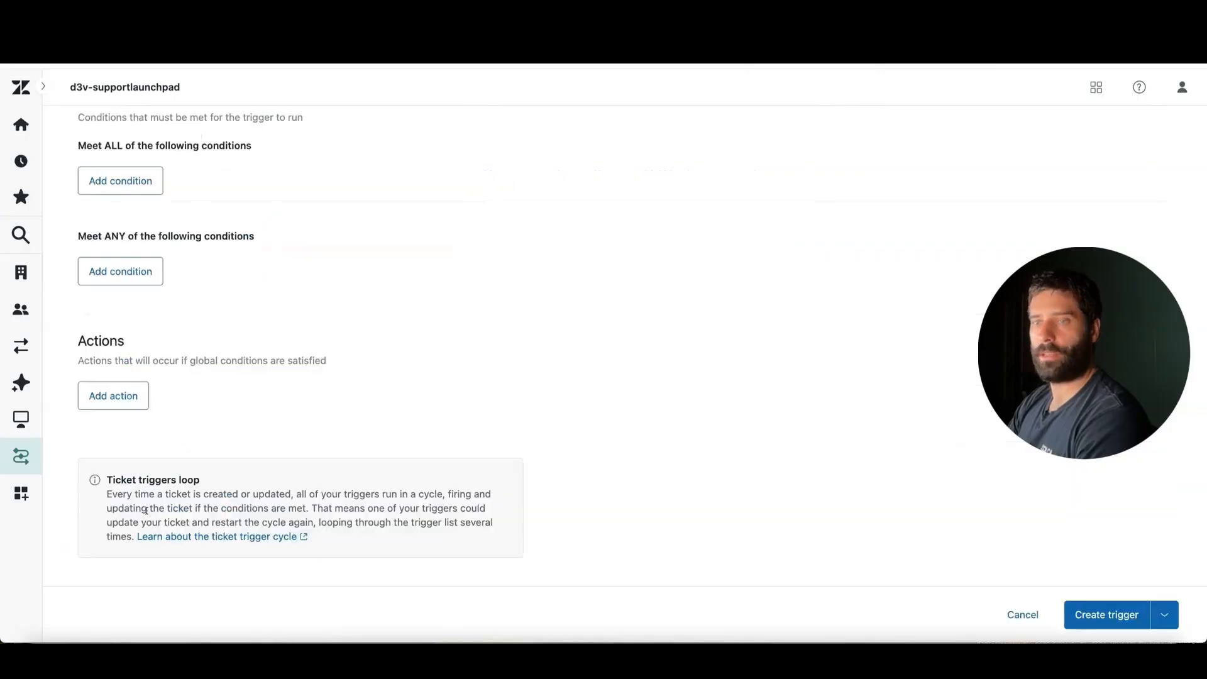
scroll(179, 258, "up", 6)
left_click(136, 234)
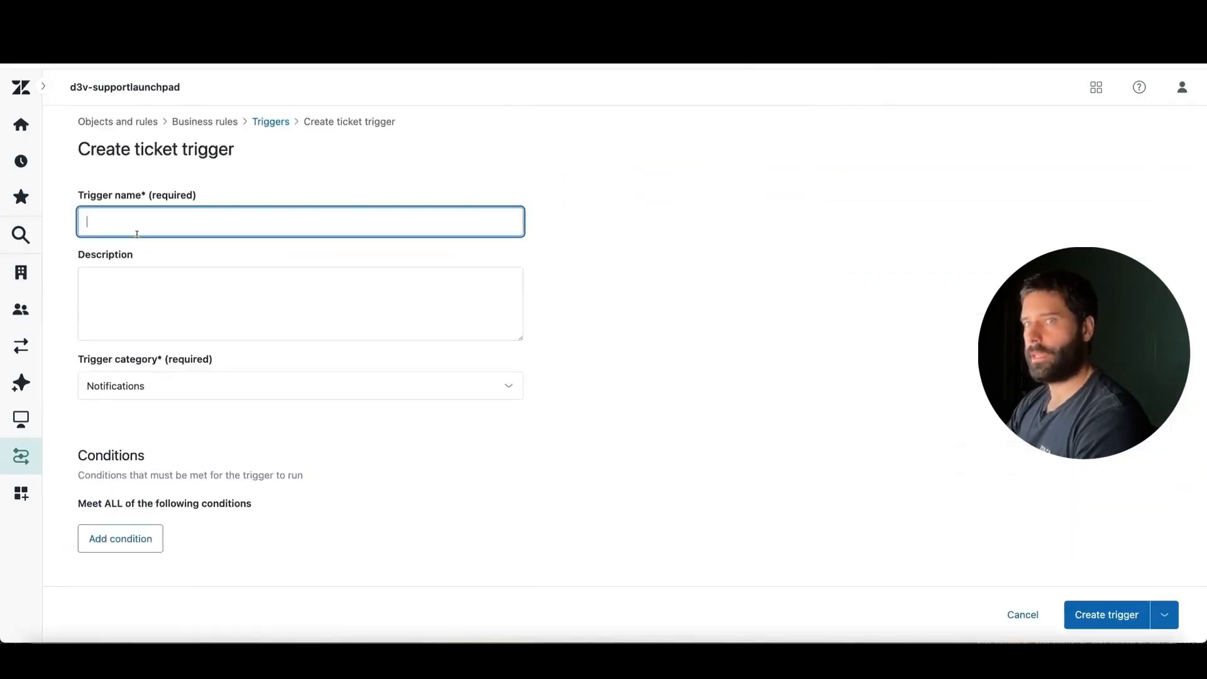
type("n")
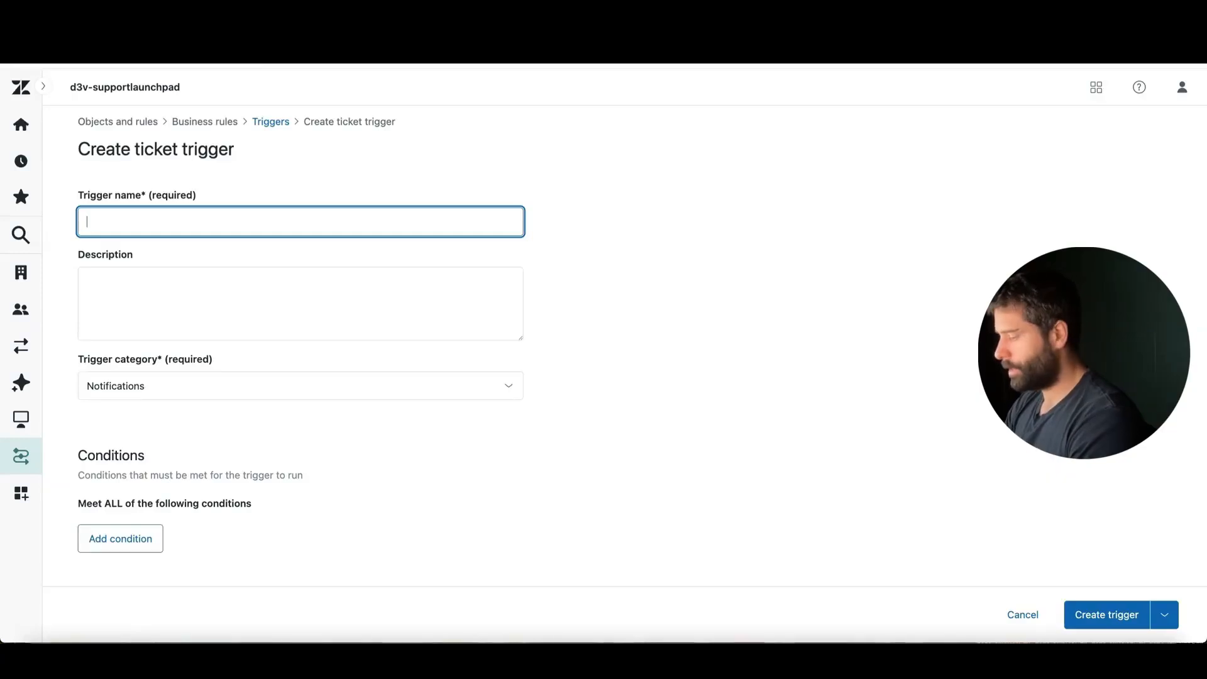
type("n8n-solved")
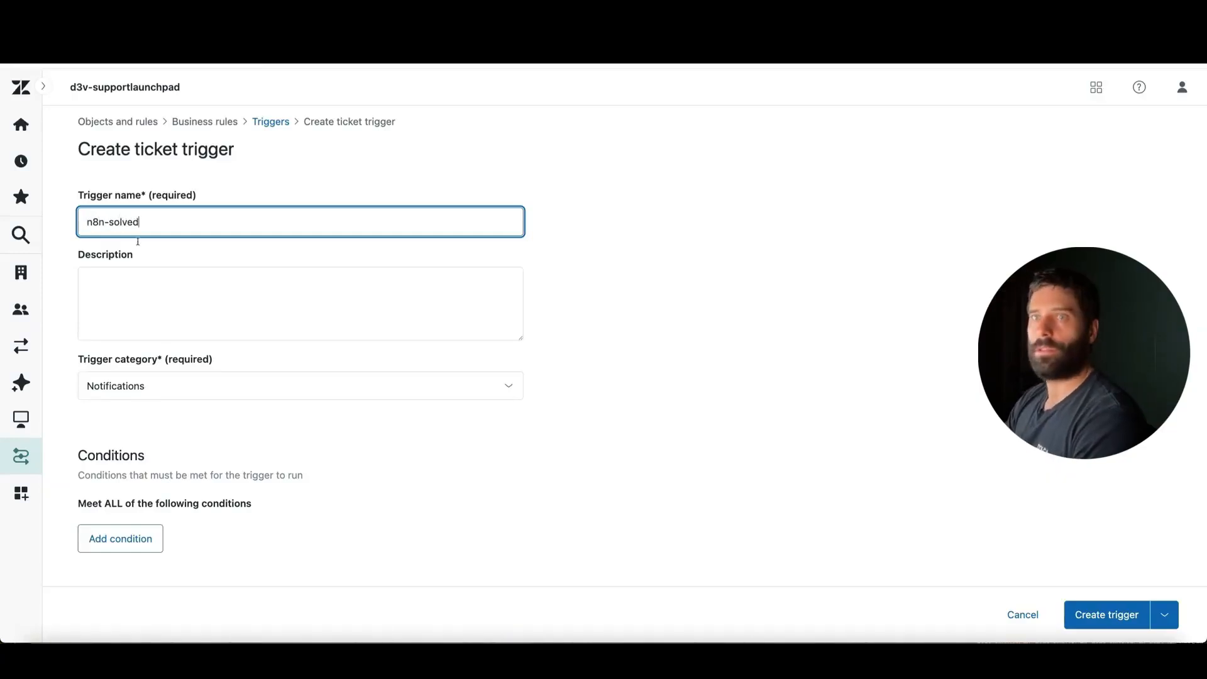
Add a condition under Meet ALL that requires Ticket > Ticket status Is Solved
scroll(138, 241, "down", 4)
left_click(132, 325)
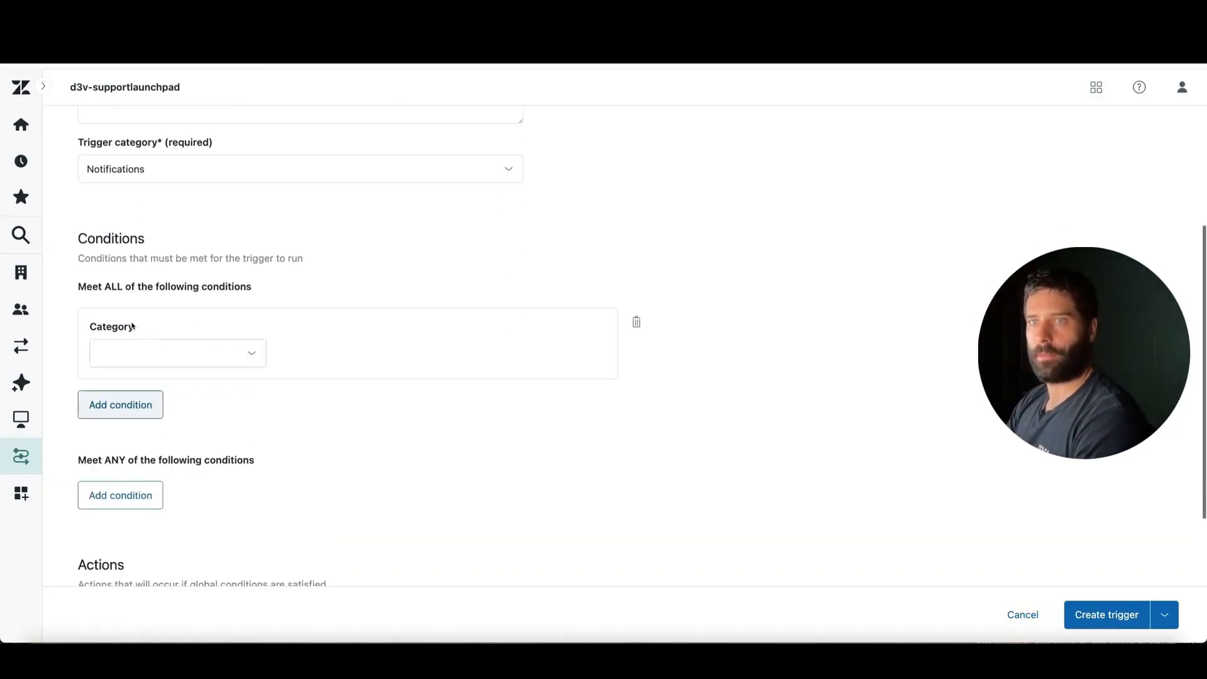
left_click(140, 352)
type("t > Ticket")
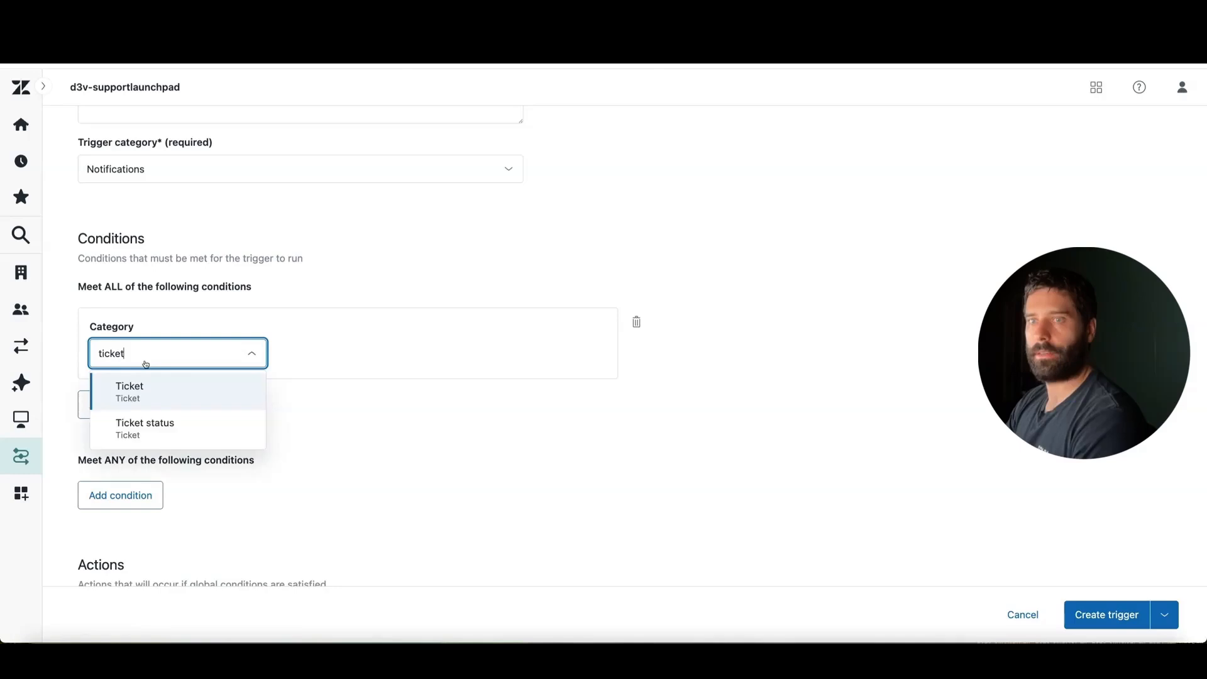
left_click(122, 423)
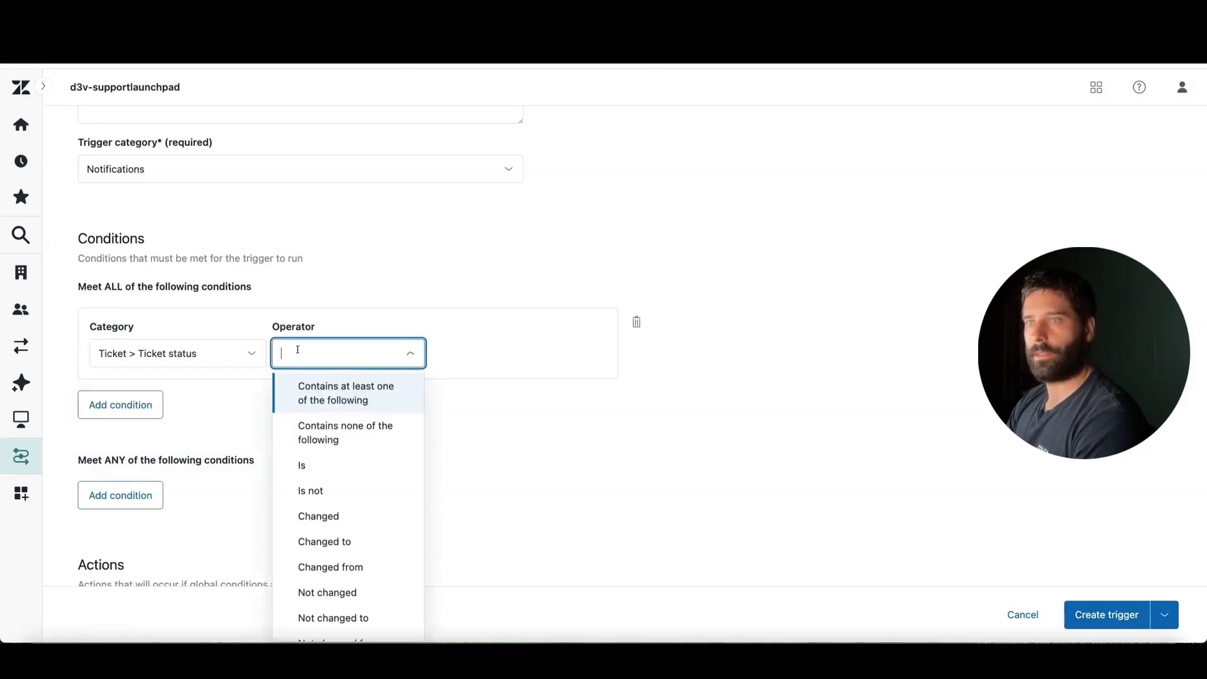
left_click(340, 465)
left_click(474, 352)
left_click(469, 463)
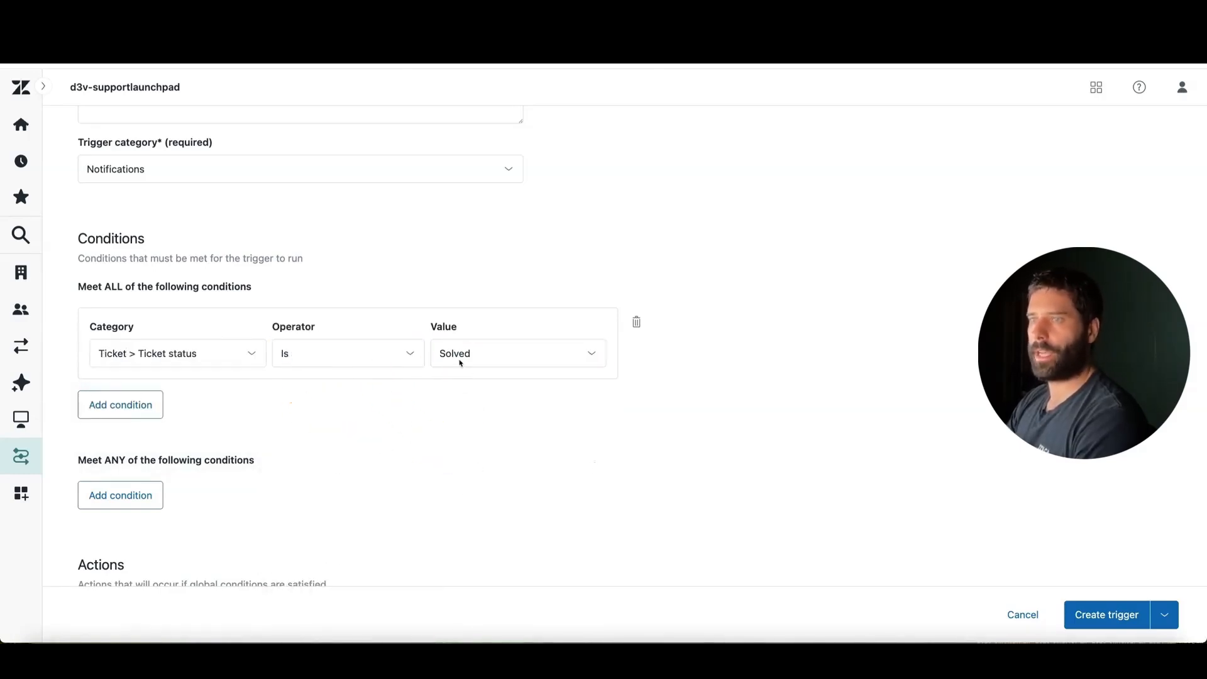
Switch the ticket status condition's operator to Changed to, keeping Solved as its value
left_click(361, 353)
scroll(366, 400, "down", 1)
left_click(327, 524)
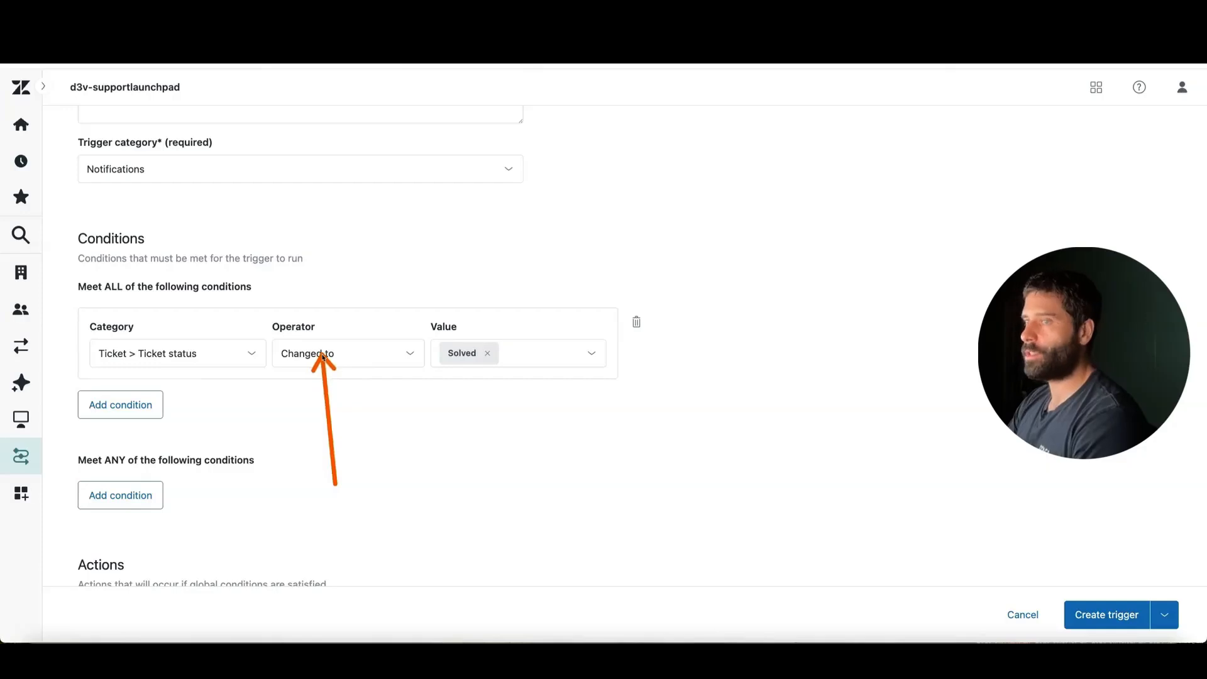
Add a Notify by > Active webhook action to the solved trigger, using n8n-webhook
scroll(431, 426, "down", 4)
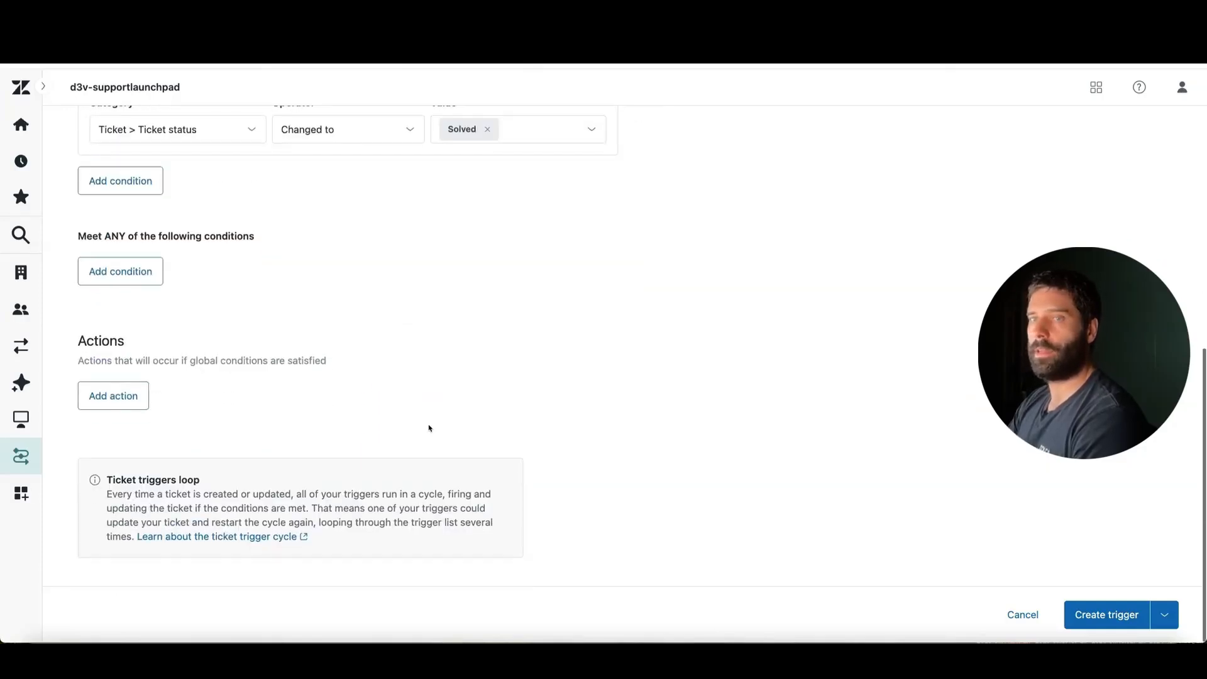
left_click(134, 401)
left_click(135, 427)
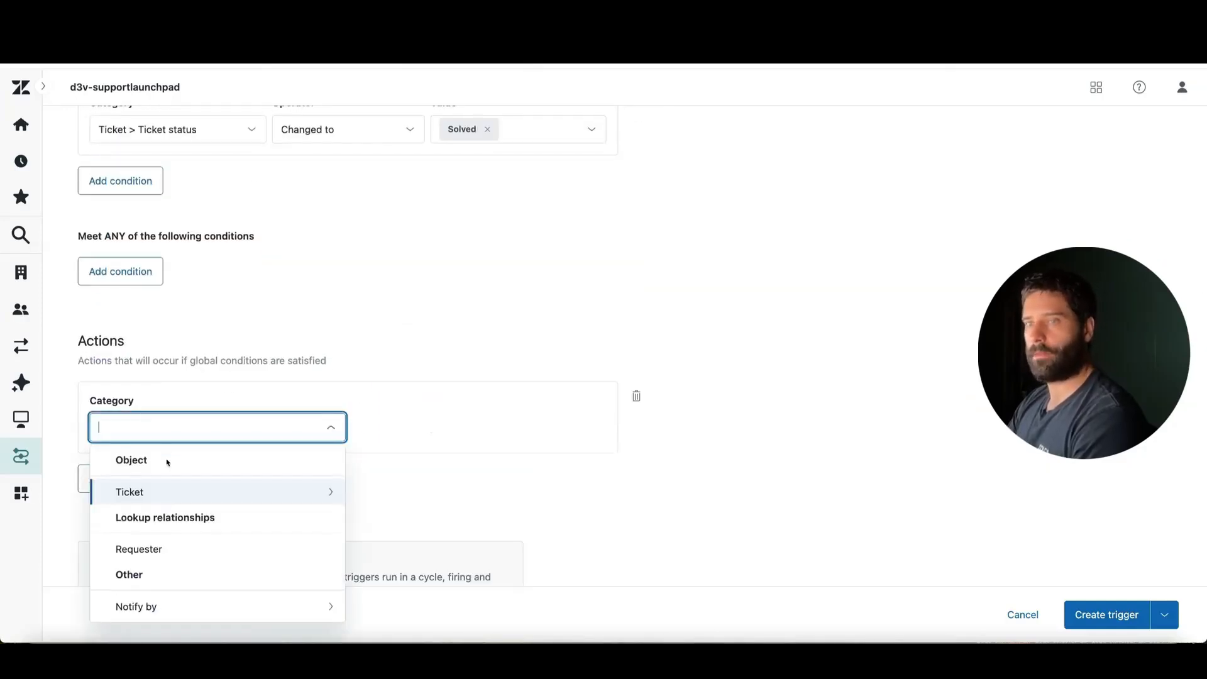
left_click(144, 605)
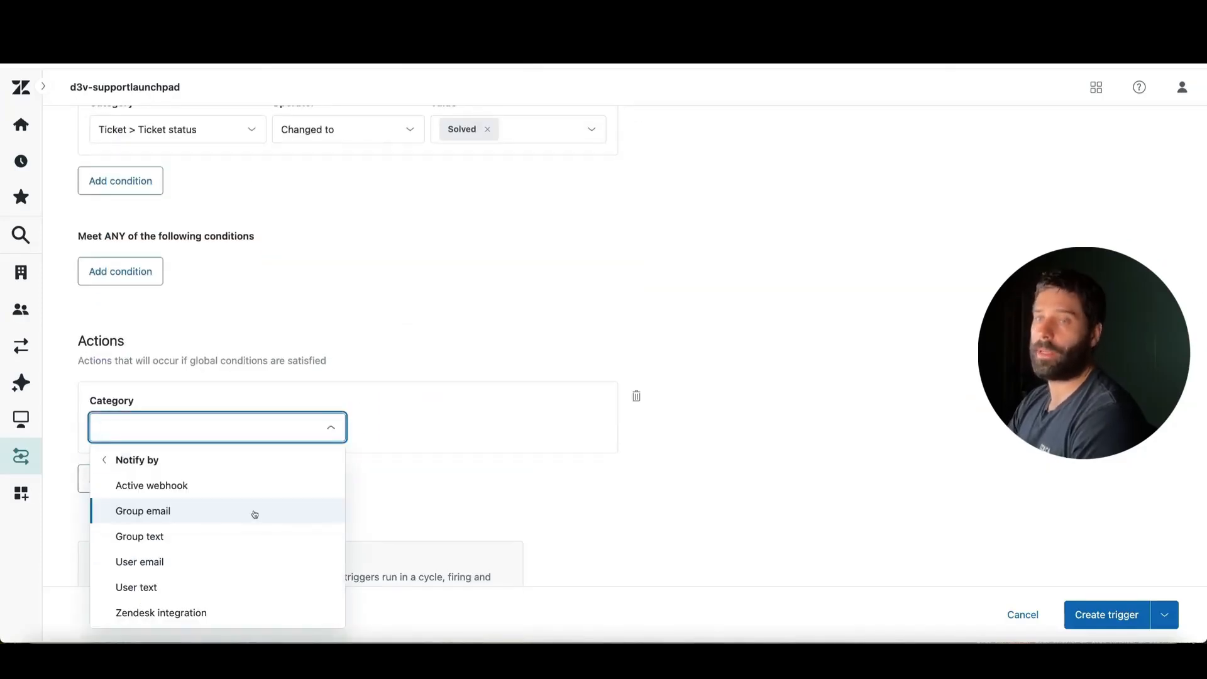
left_click(181, 484)
left_click(418, 426)
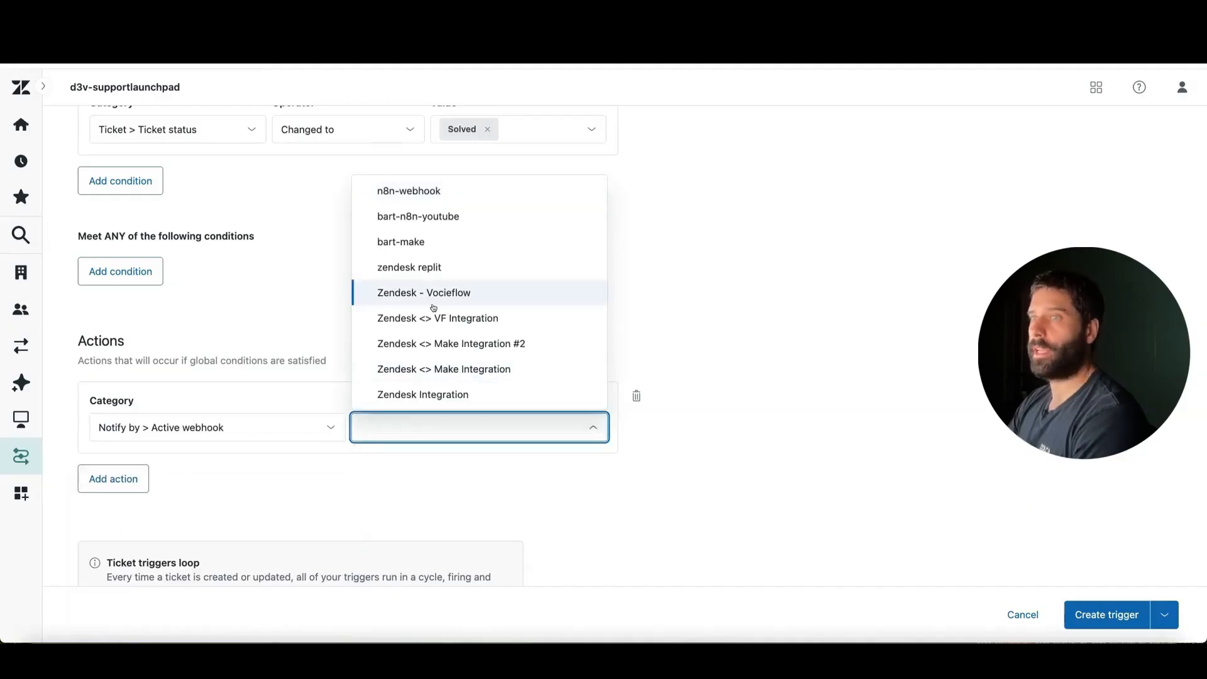
left_click(413, 191)
Fill the webhook action's JSON body with a "ticket_id" key whose quoted value is the copied {{ticket.id}} placeholder, without a trailing space
scroll(390, 335, "down", 5)
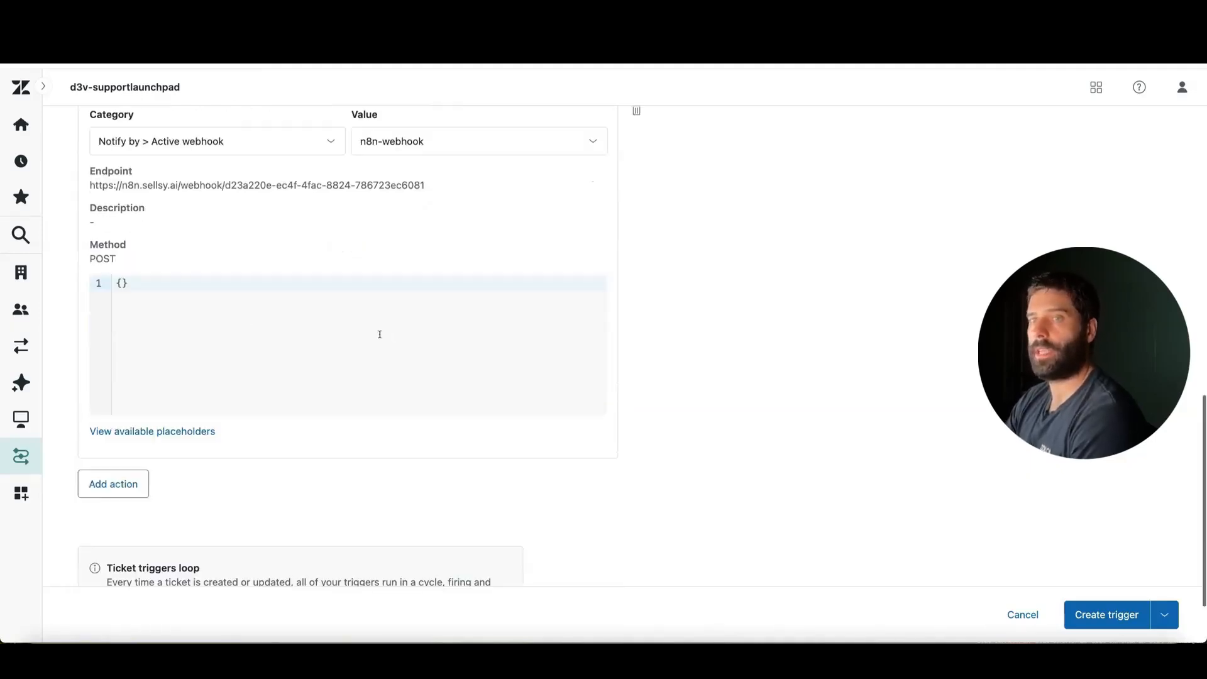
left_click(123, 283)
key("Return")
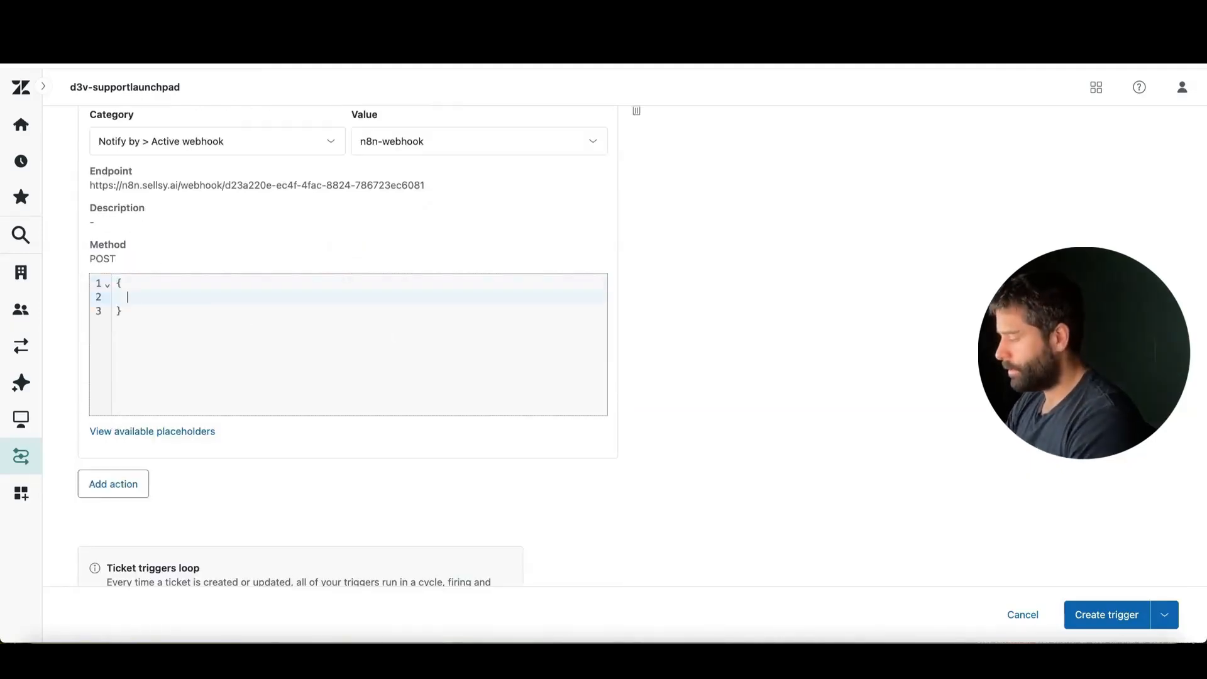
type("\"ticket_")
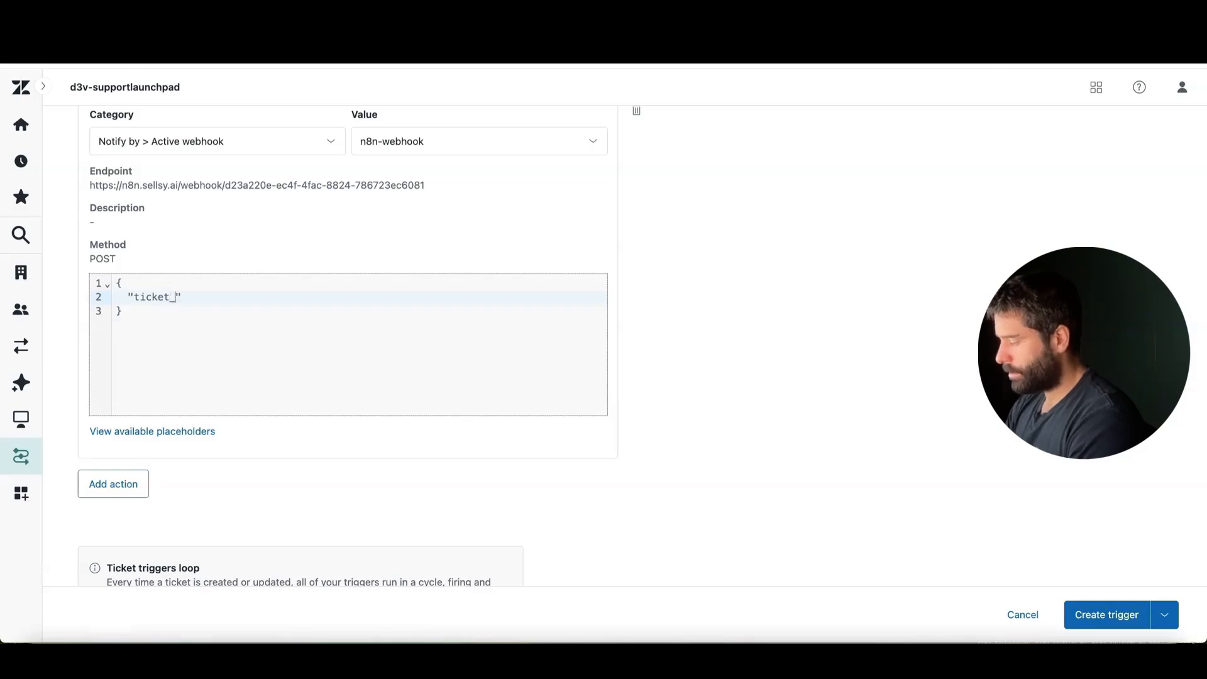
type("id")
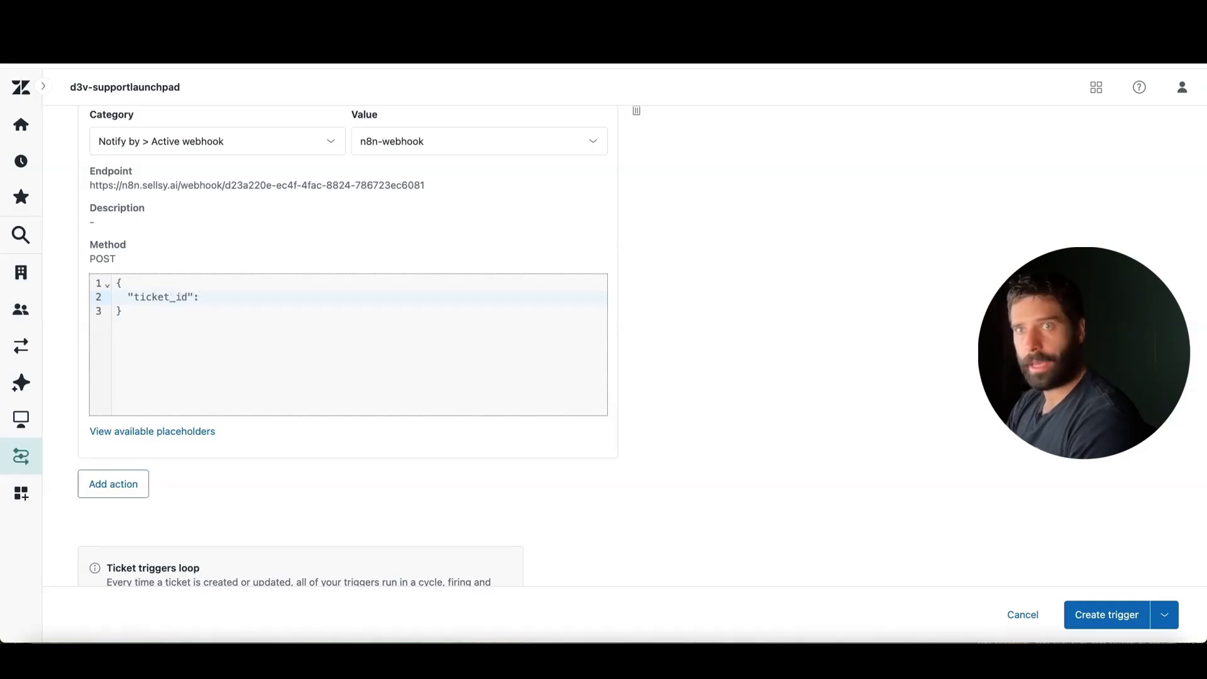
type("\": \"")
type("{{ticket.id}}")
key("BackSpace")
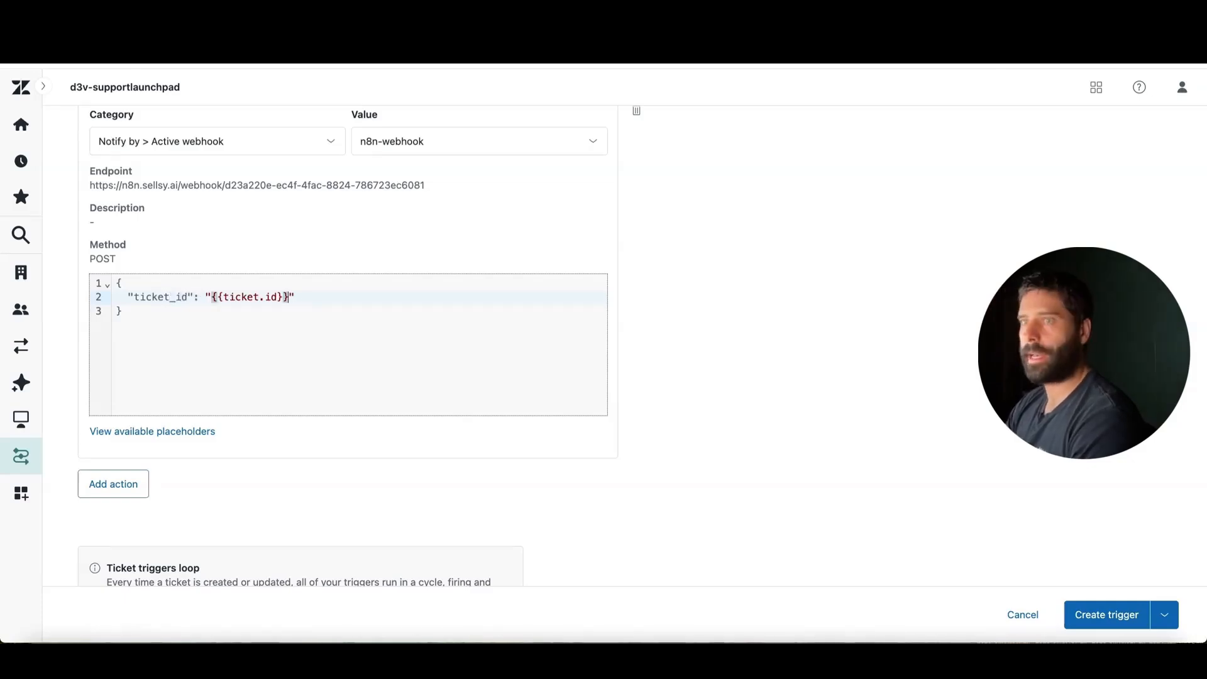
Create the n8n-solved trigger and expand the Notifications category in the trigger list
left_click(437, 370)
left_click(1094, 615)
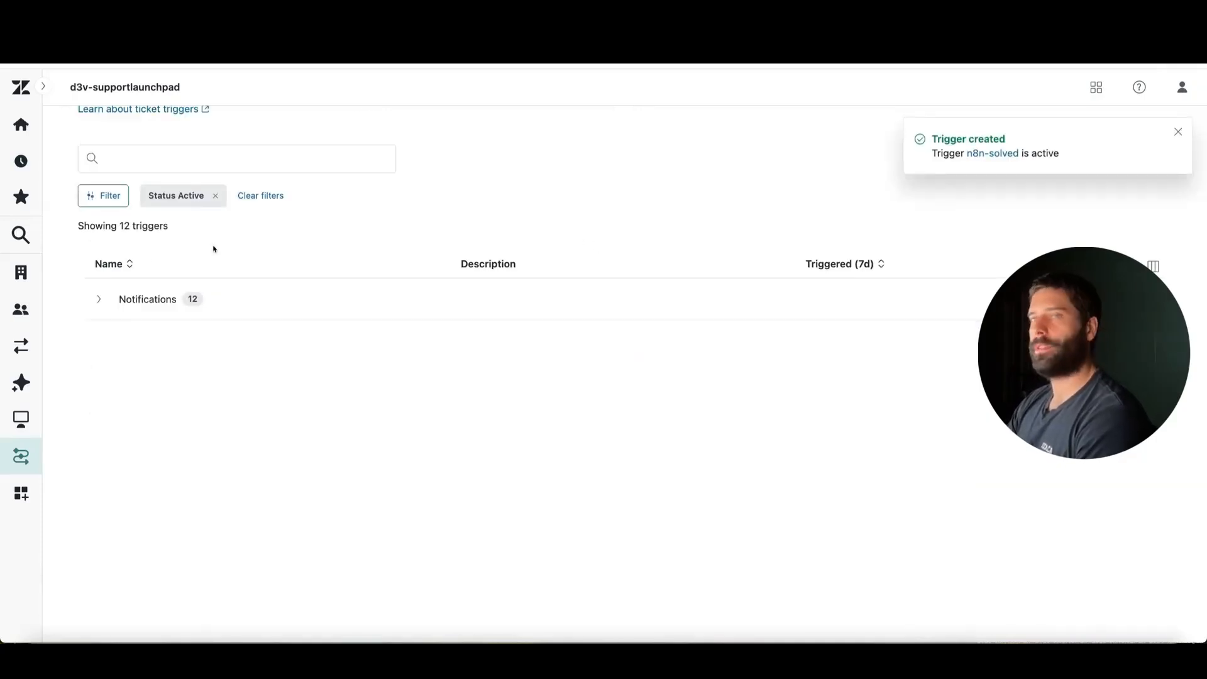
left_click(213, 300)
scroll(280, 431, "down", 3)
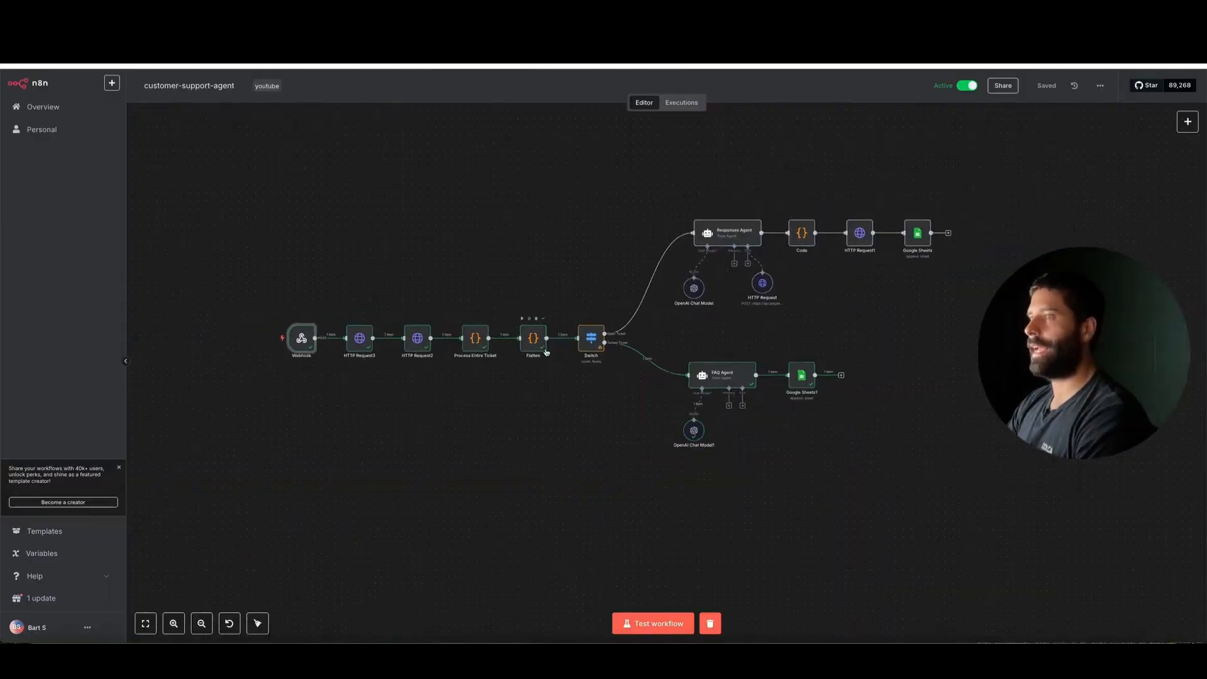
scroll(546, 352, "up", 1)
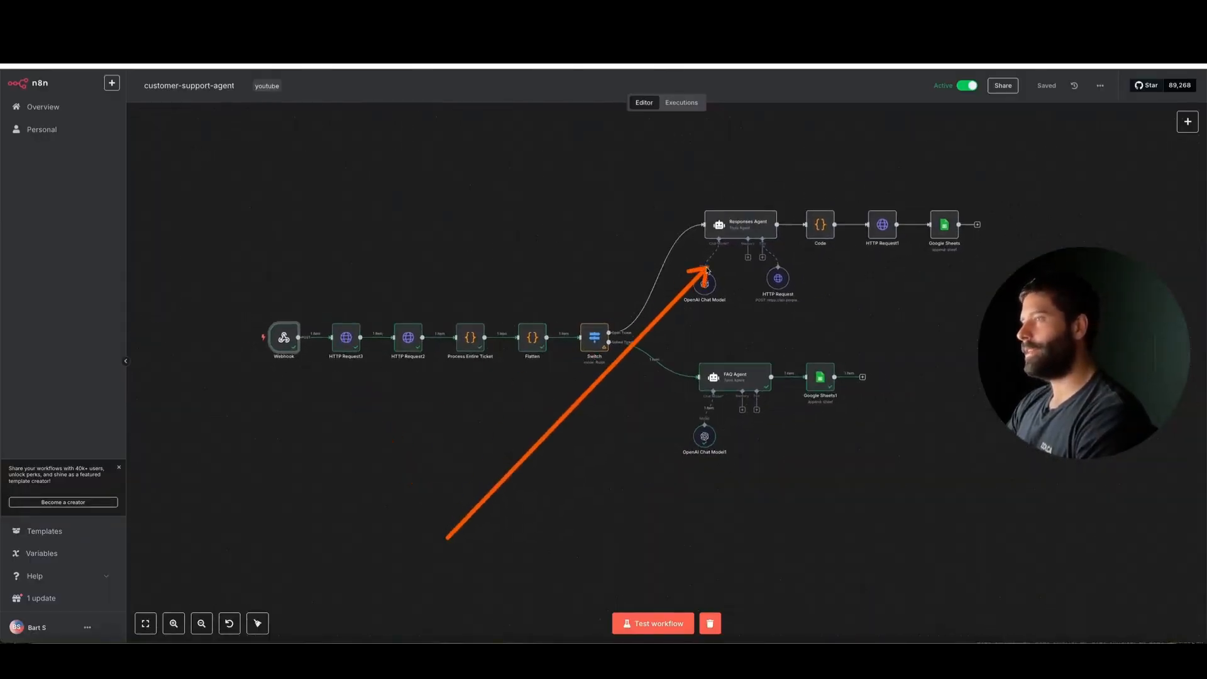
key("Escape")
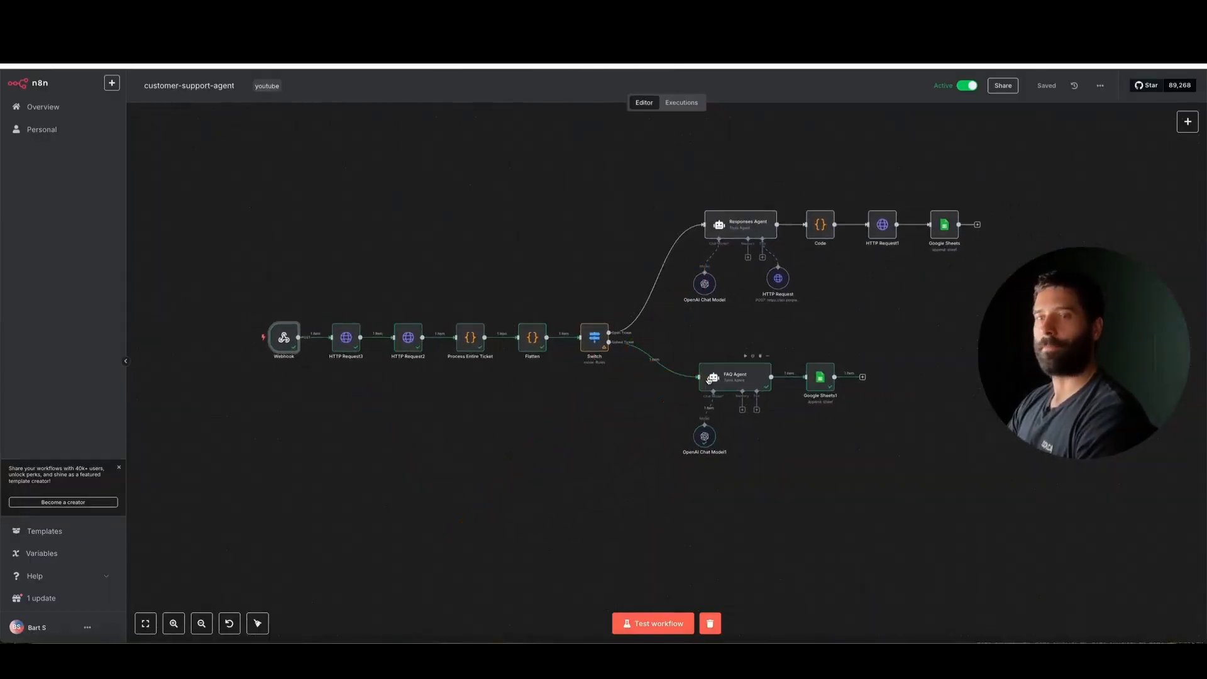